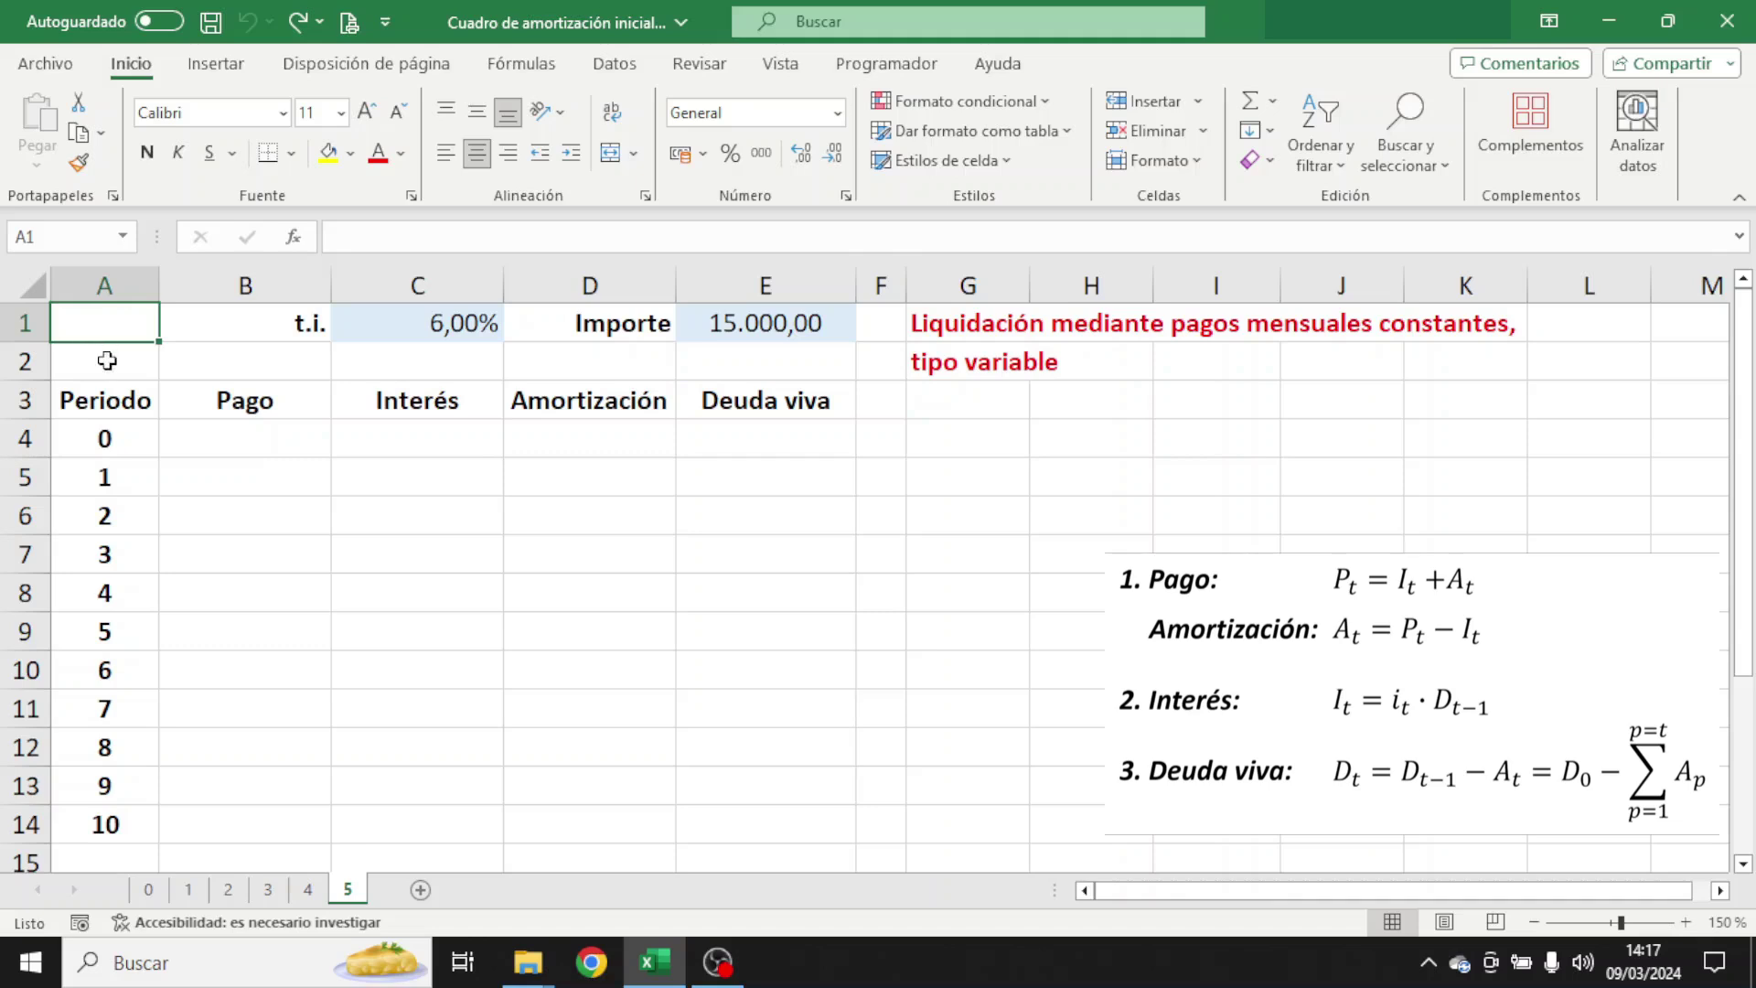
# - Extend the Periodo numbering down the column from cell A5 with a linear column series, increment 1, limit 120
pyautogui.click(135, 825)
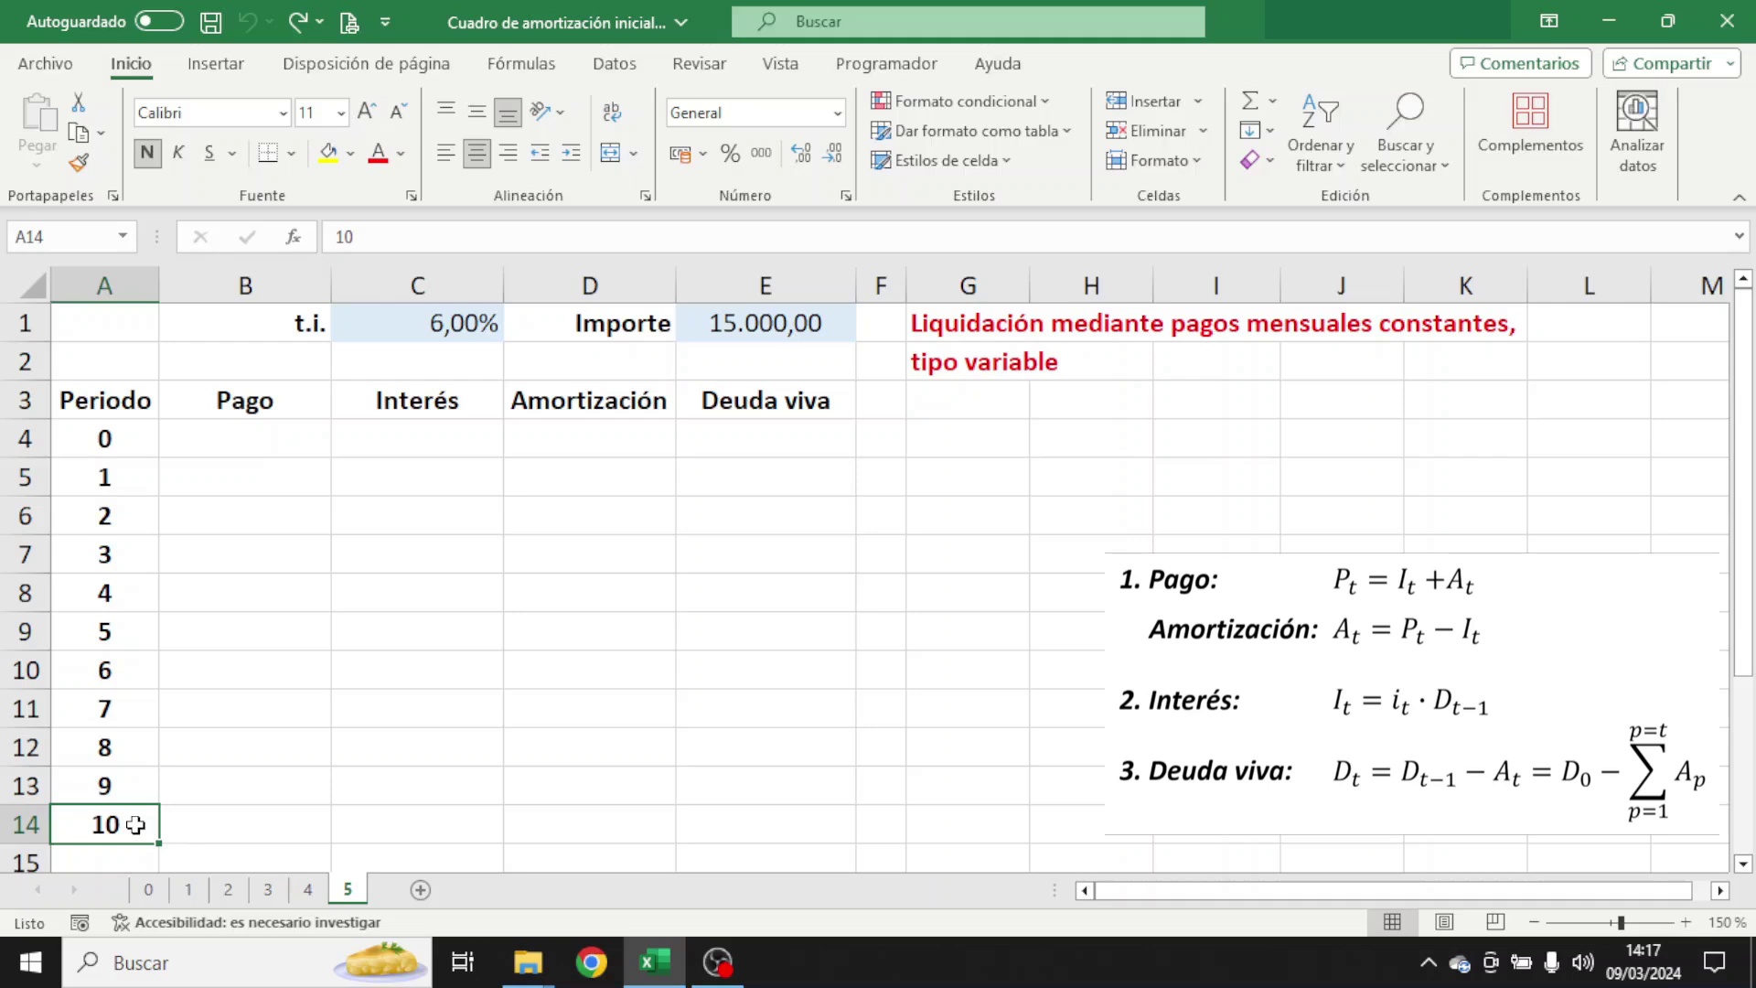
pyautogui.click(137, 477)
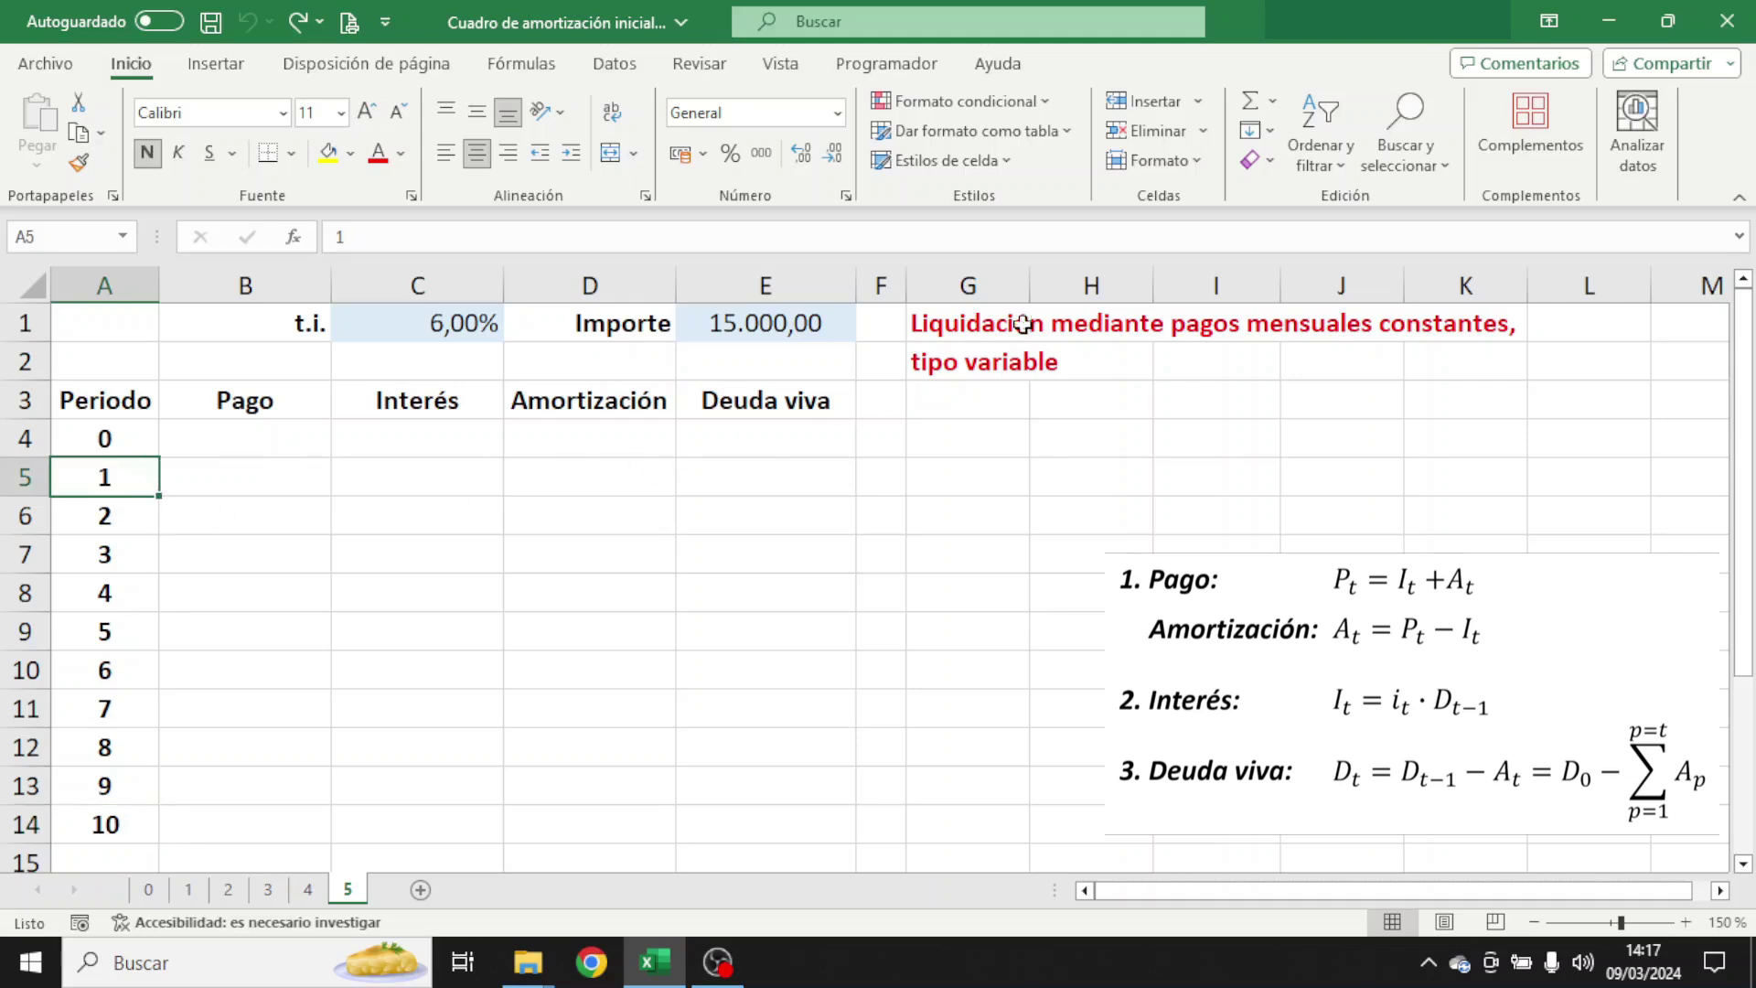
pyautogui.click(1255, 130)
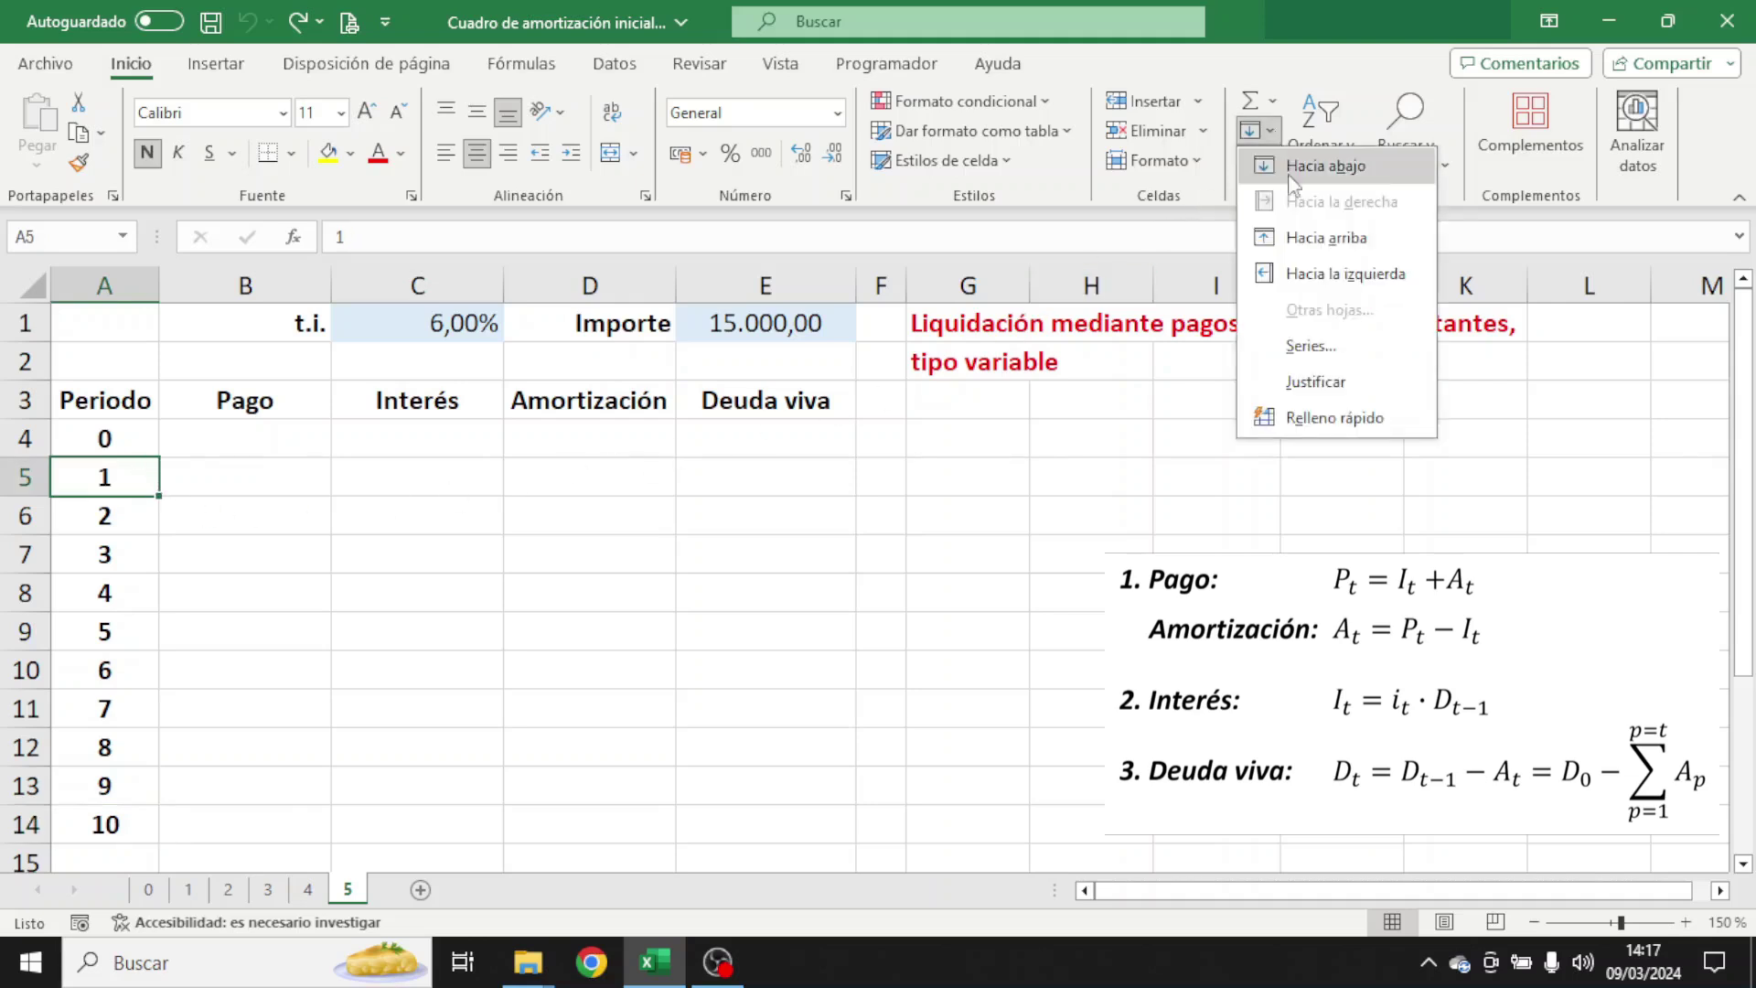
pyautogui.click(1305, 345)
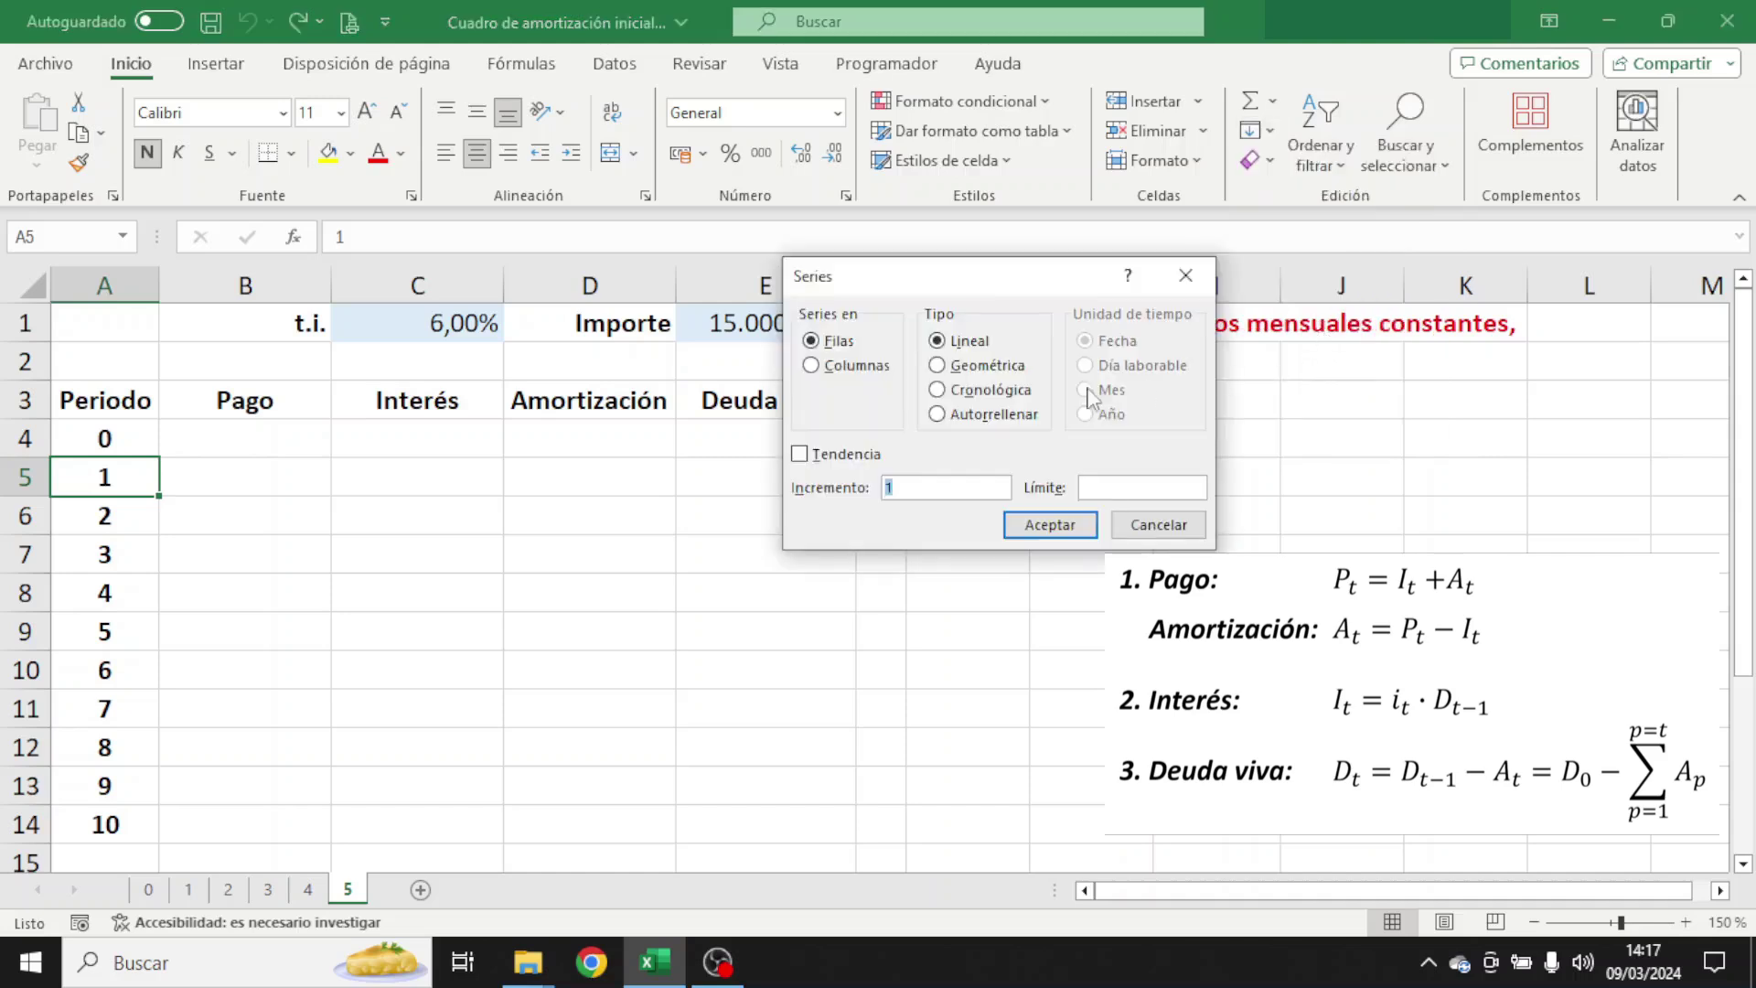
pyautogui.click(854, 366)
pyautogui.click(1113, 486)
pyautogui.write('120')
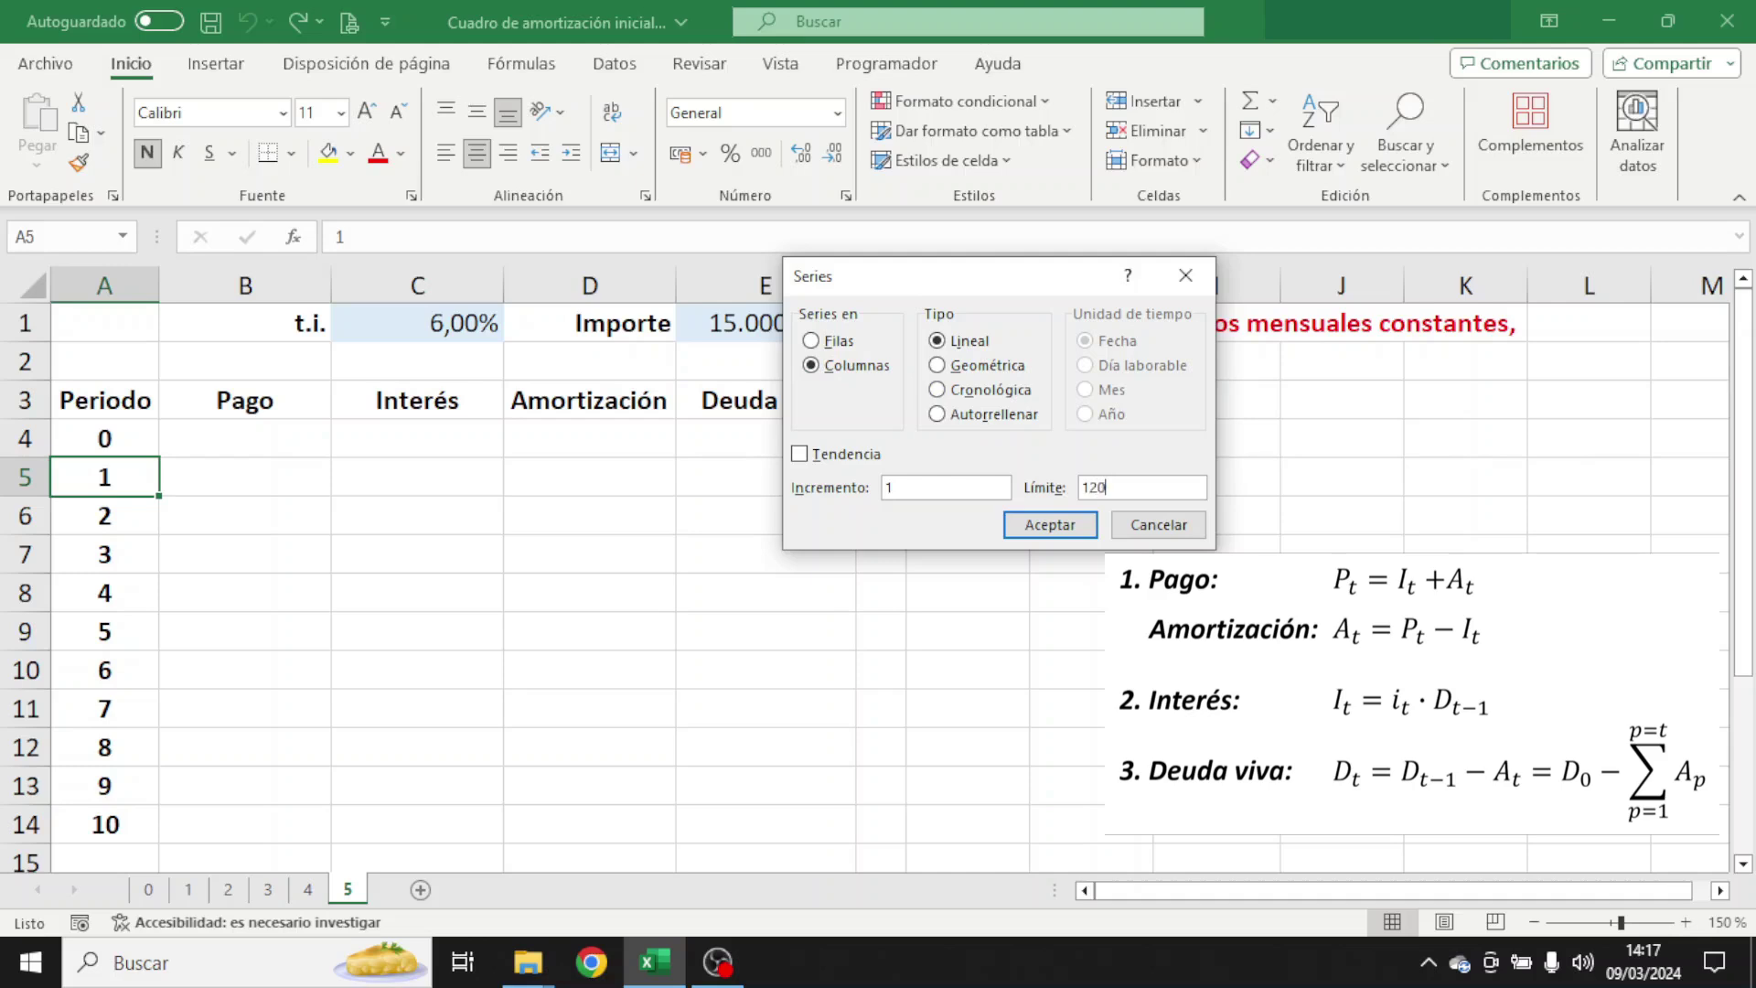
pyautogui.click(1049, 525)
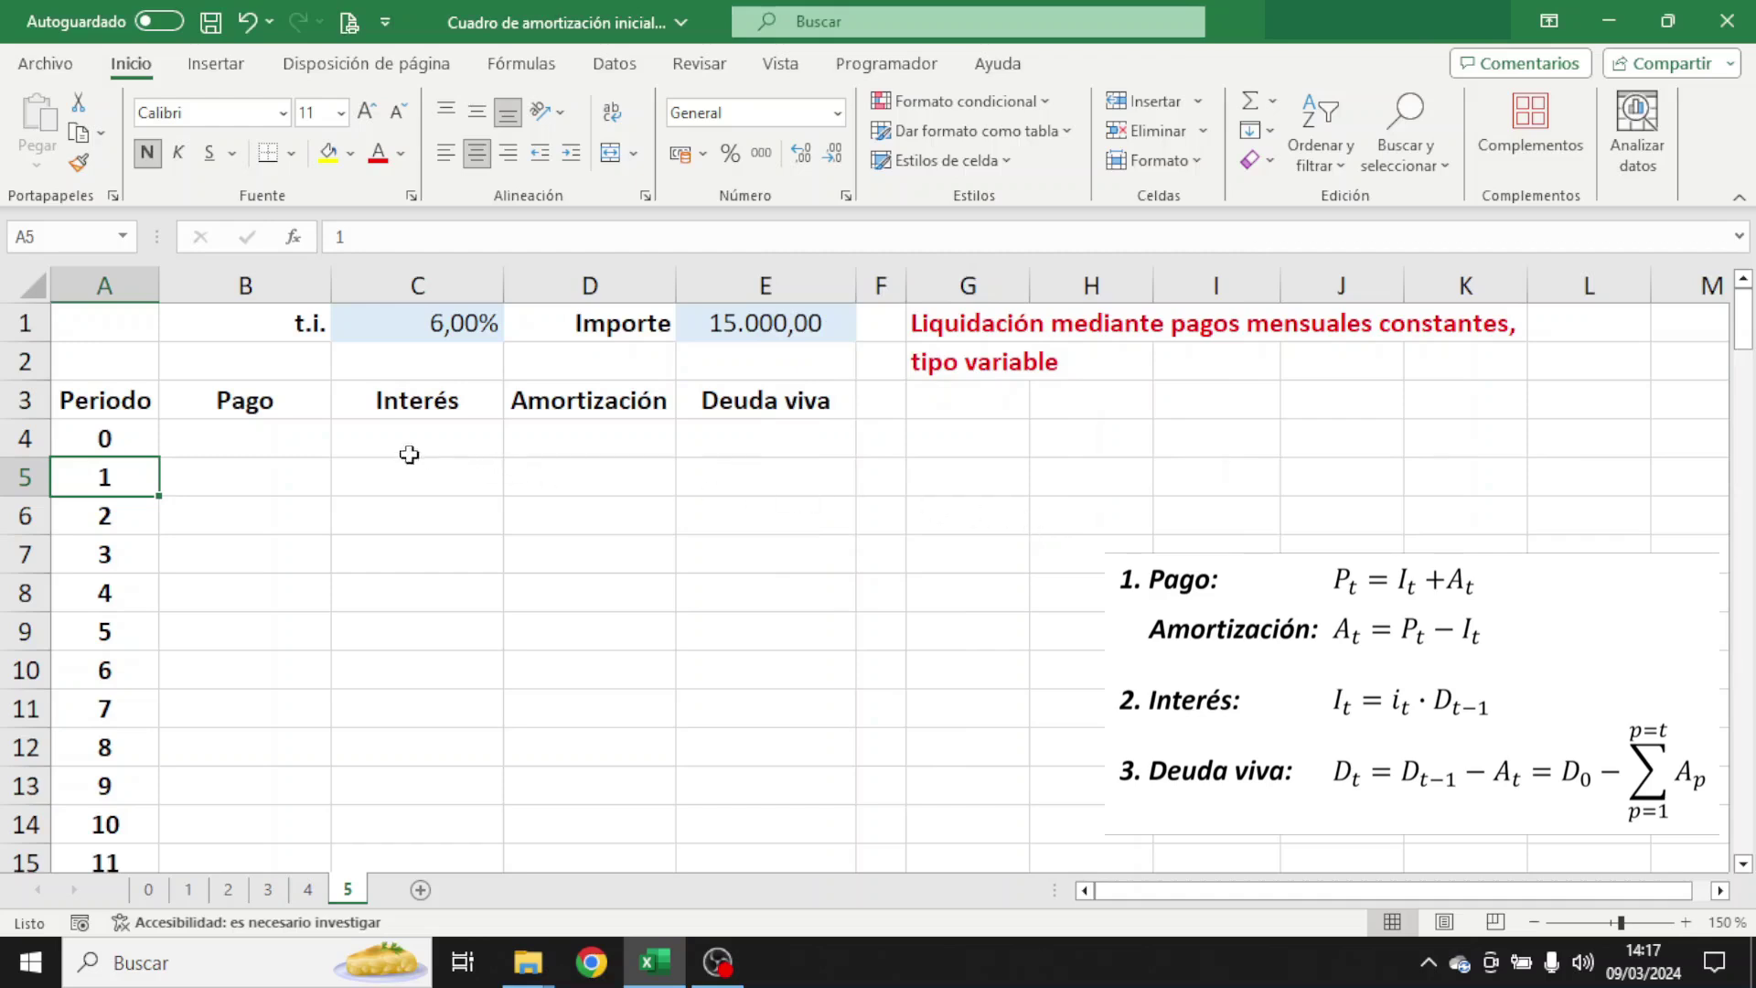
# - Freeze the panes at cell B4 so the header rows and the Periodo column stay in view
pyautogui.click(303, 439)
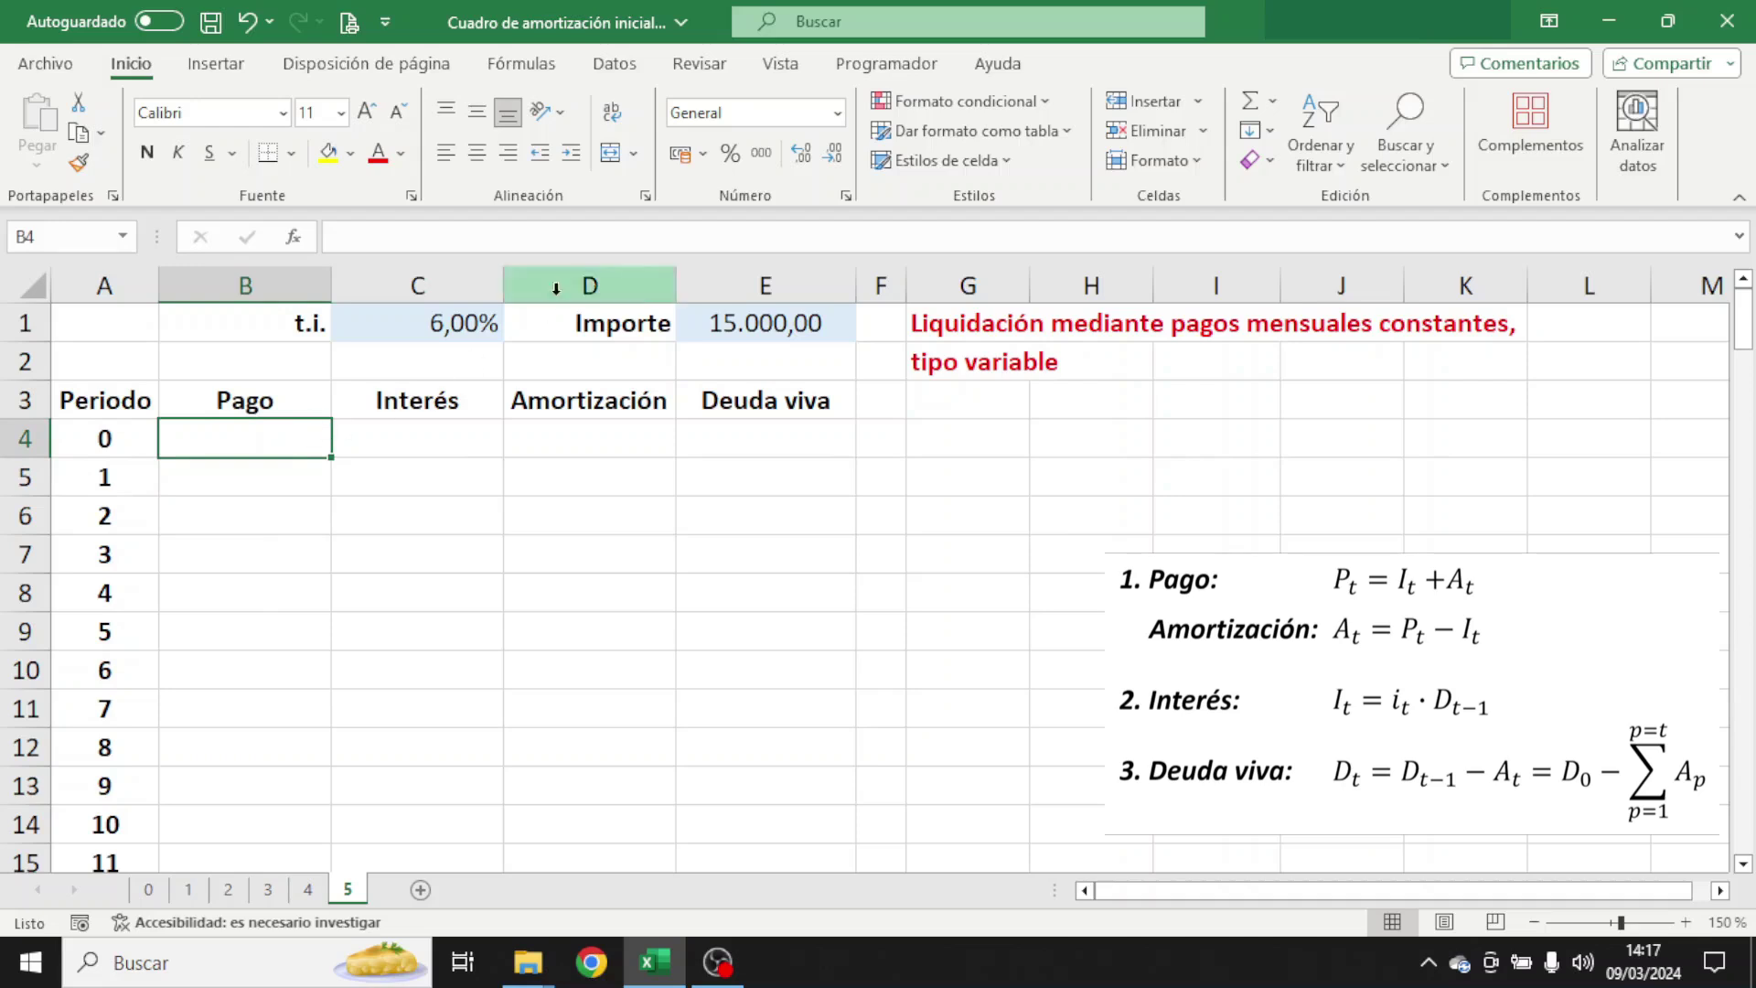
pyautogui.click(777, 66)
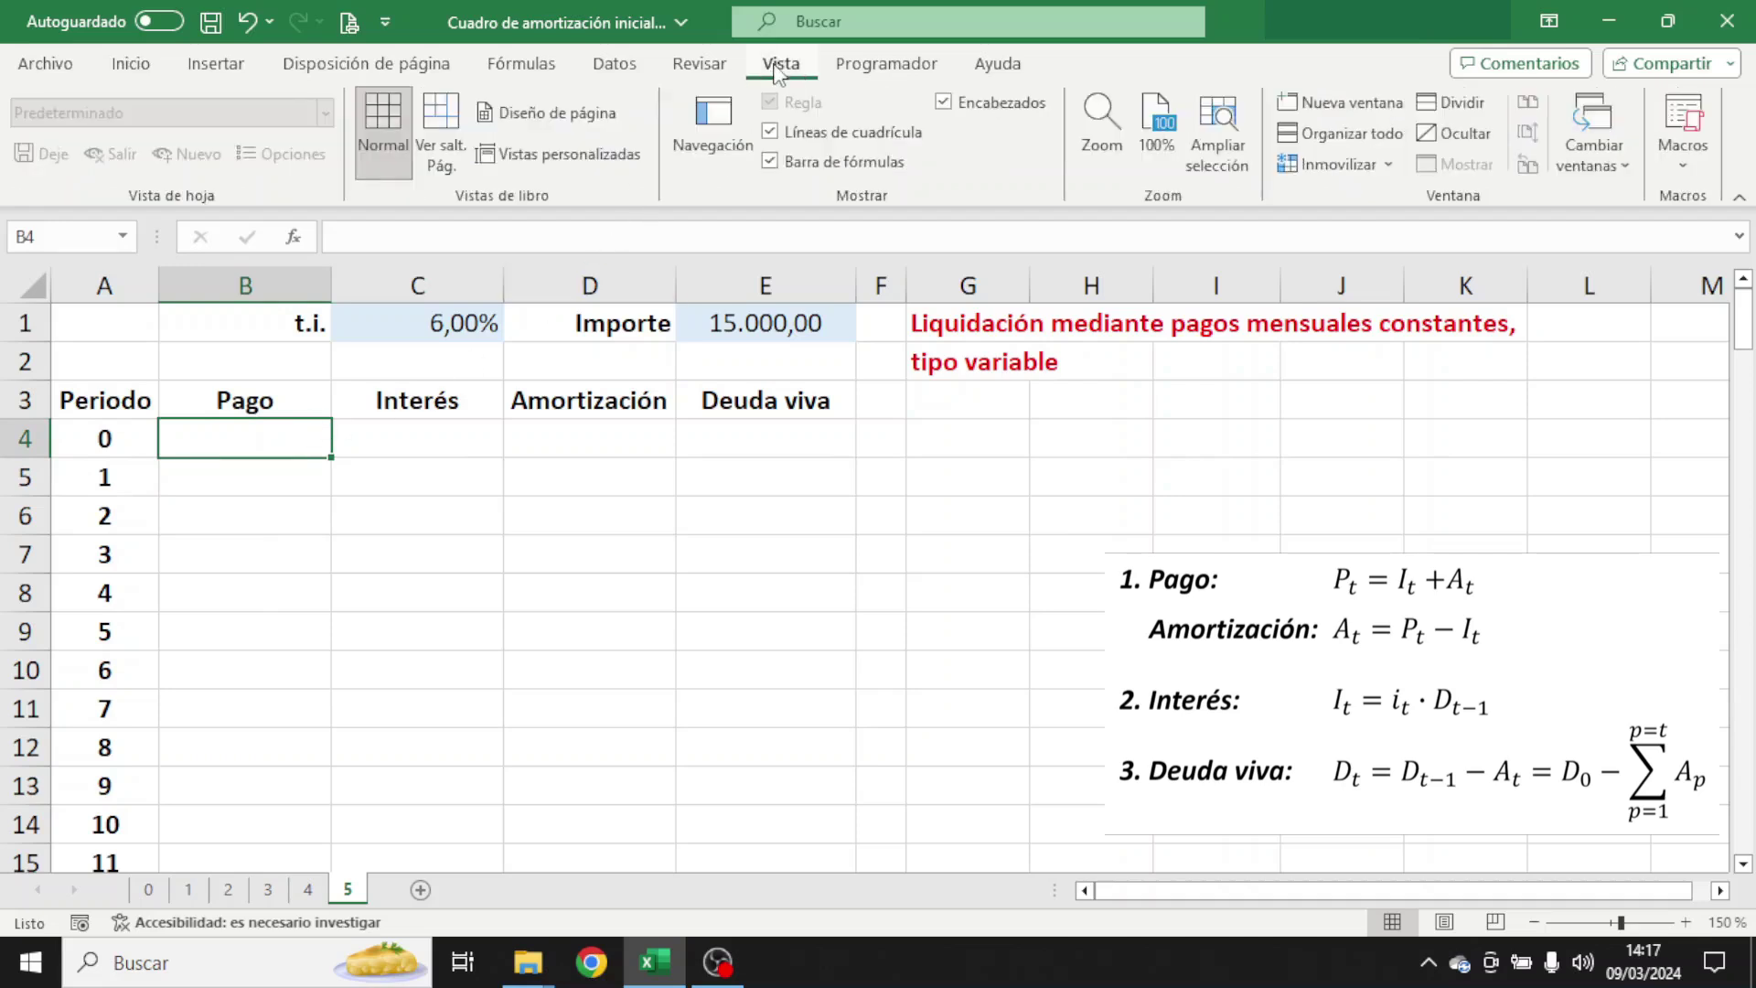
pyautogui.click(1382, 167)
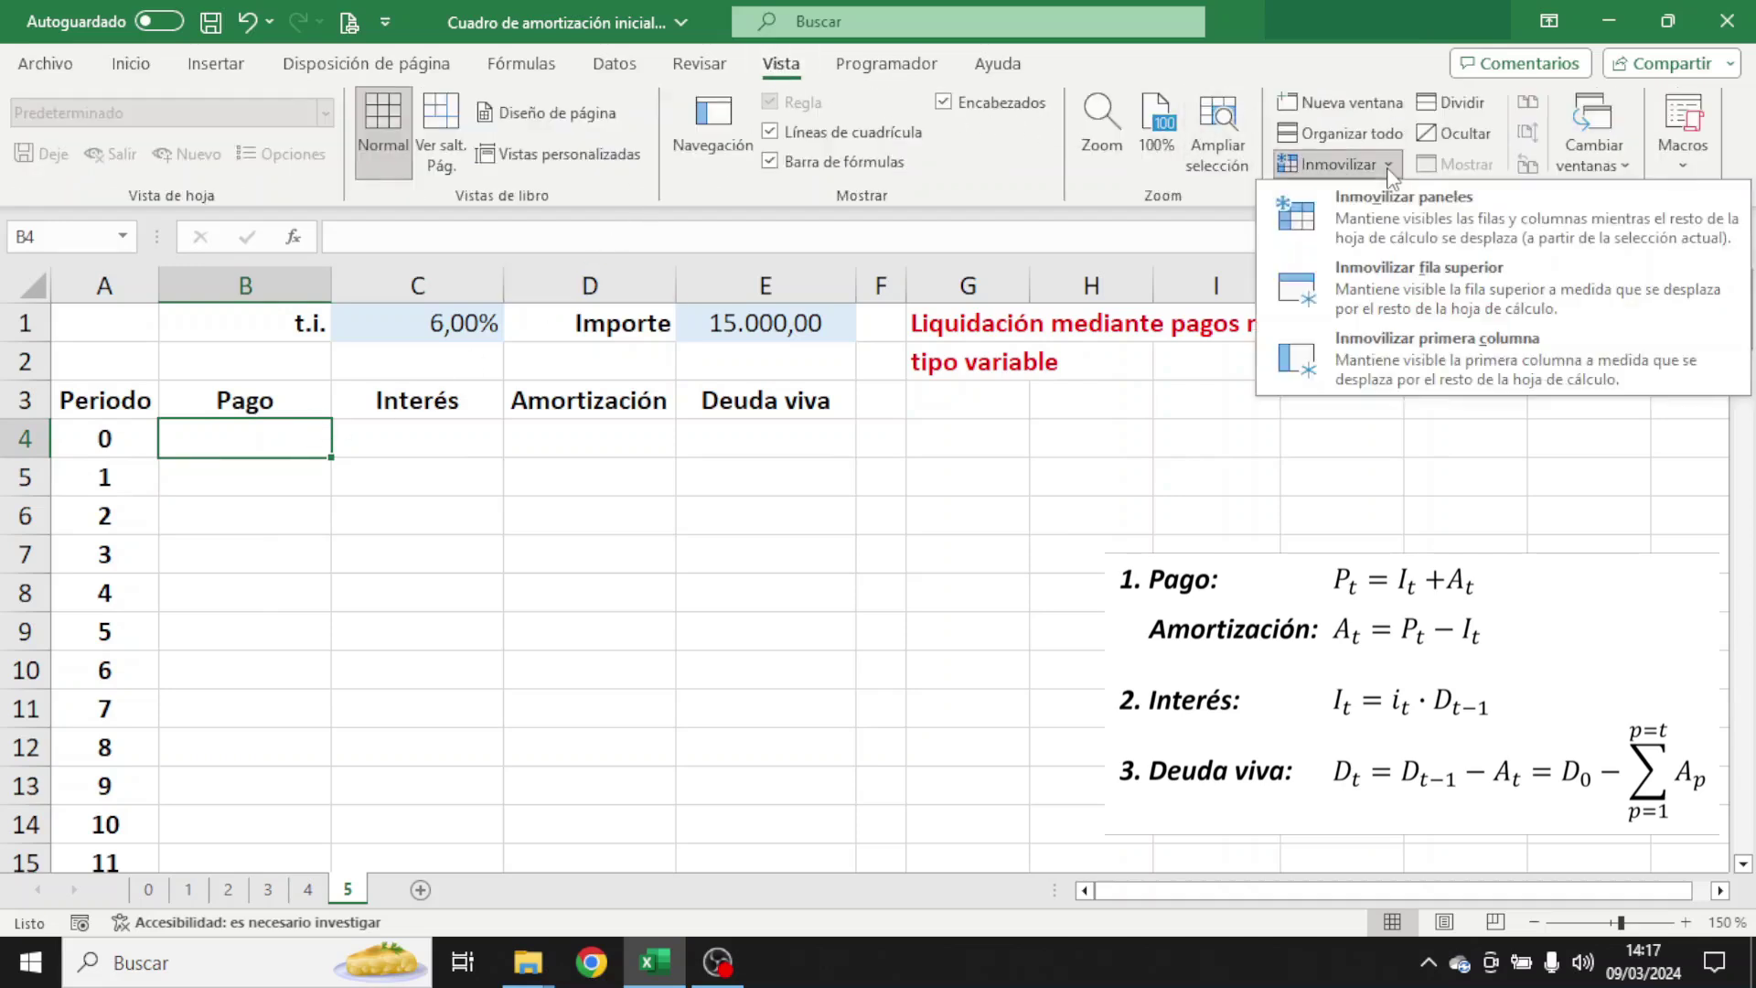
pyautogui.click(1385, 219)
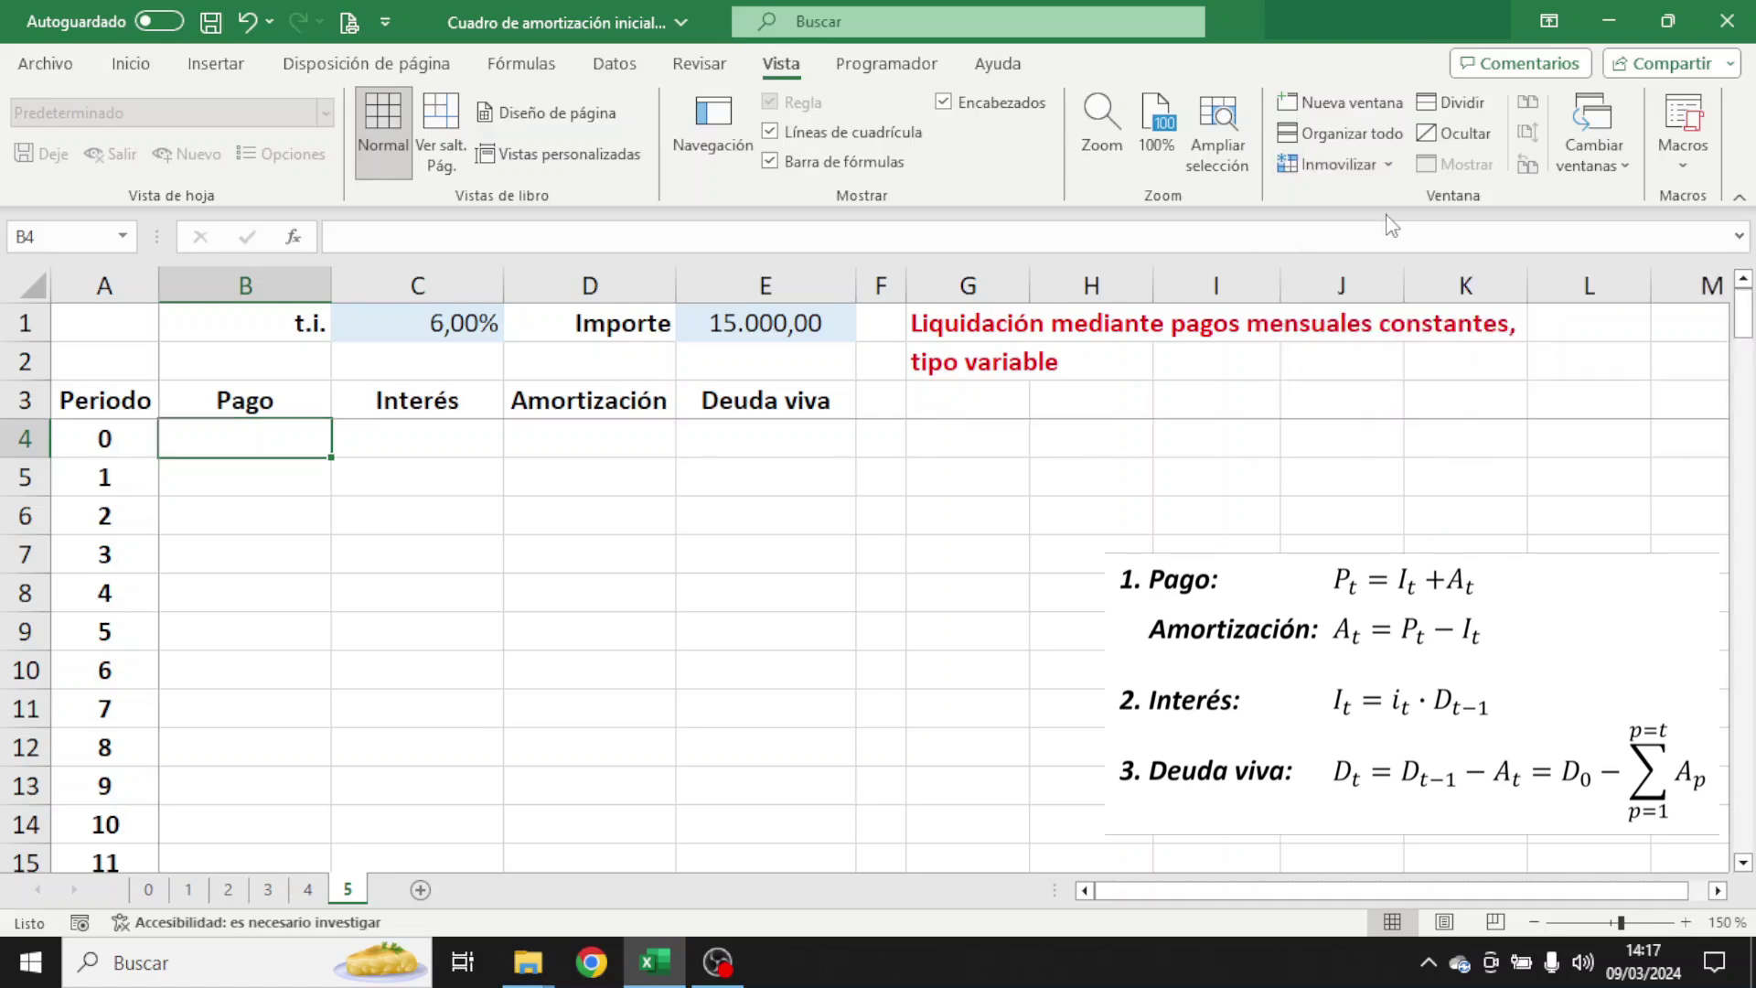
pyautogui.moveTo(1744, 320)
pyautogui.mouseDown()
pyautogui.moveTo(1748, 839)
pyautogui.moveTo(1744, 307)
pyautogui.mouseUp()
# - Delete the t.i. label and rate in B1:C1 and remove the cells' fill colour
pyautogui.moveTo(254, 321); pyautogui.dragTo(377, 319)
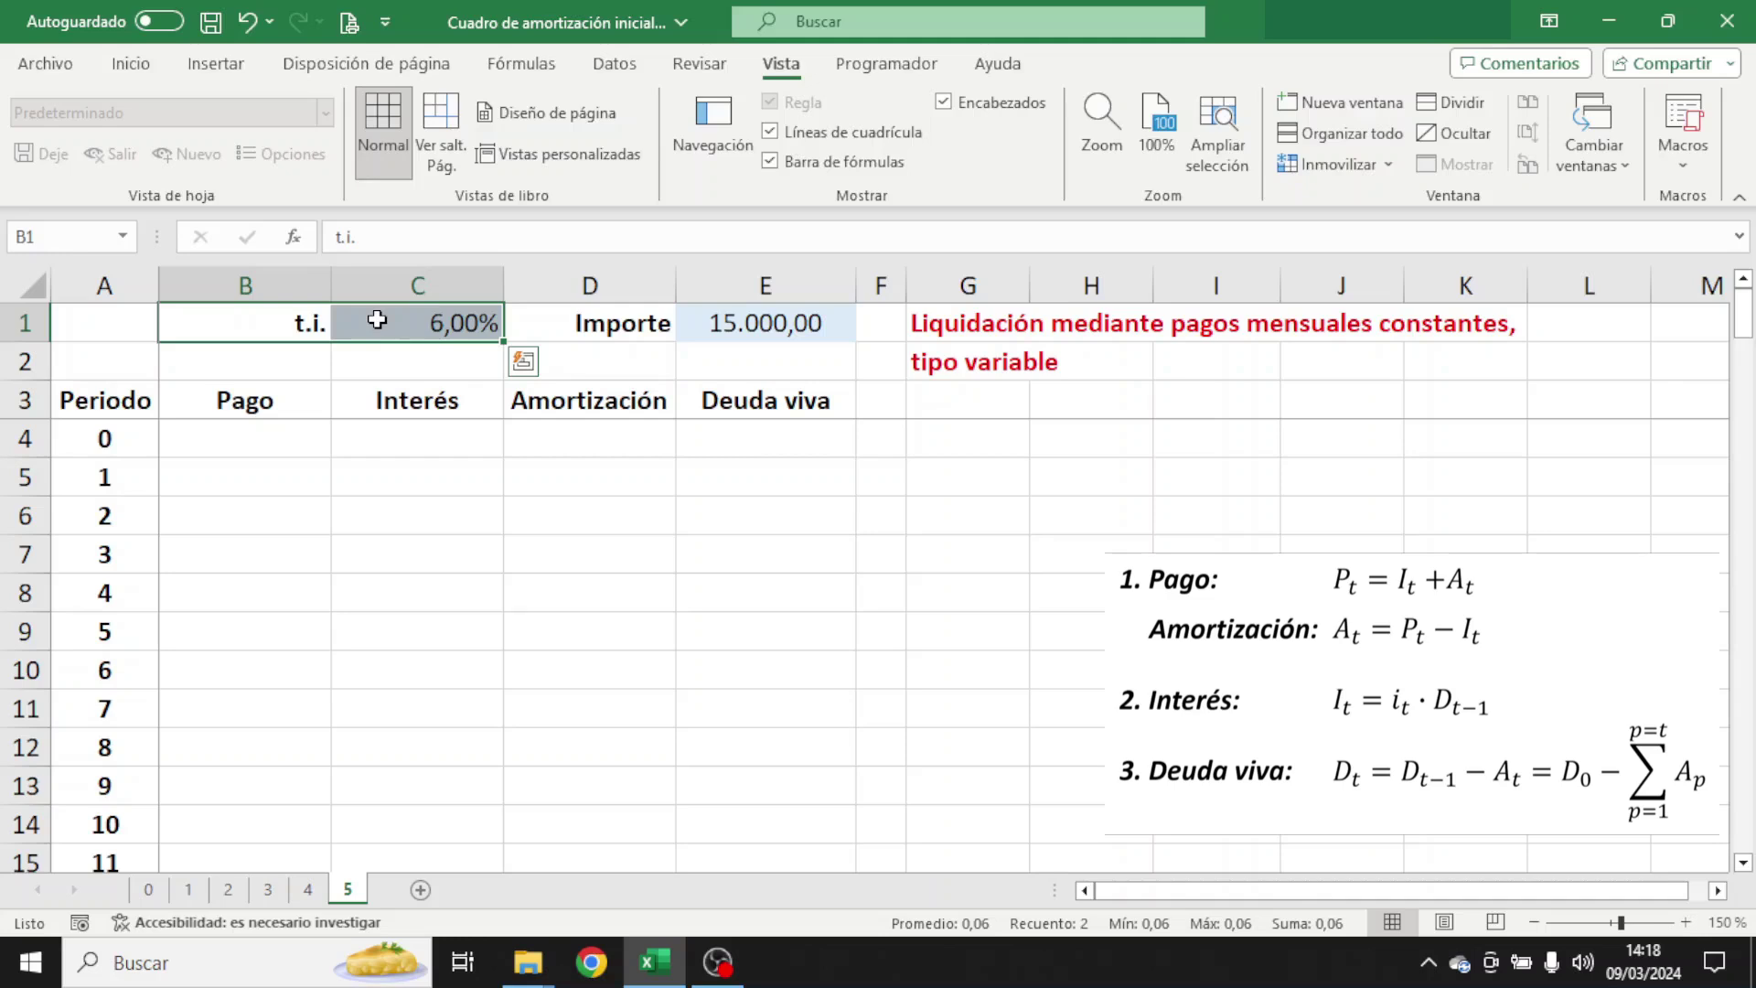
pyautogui.press('Delete')
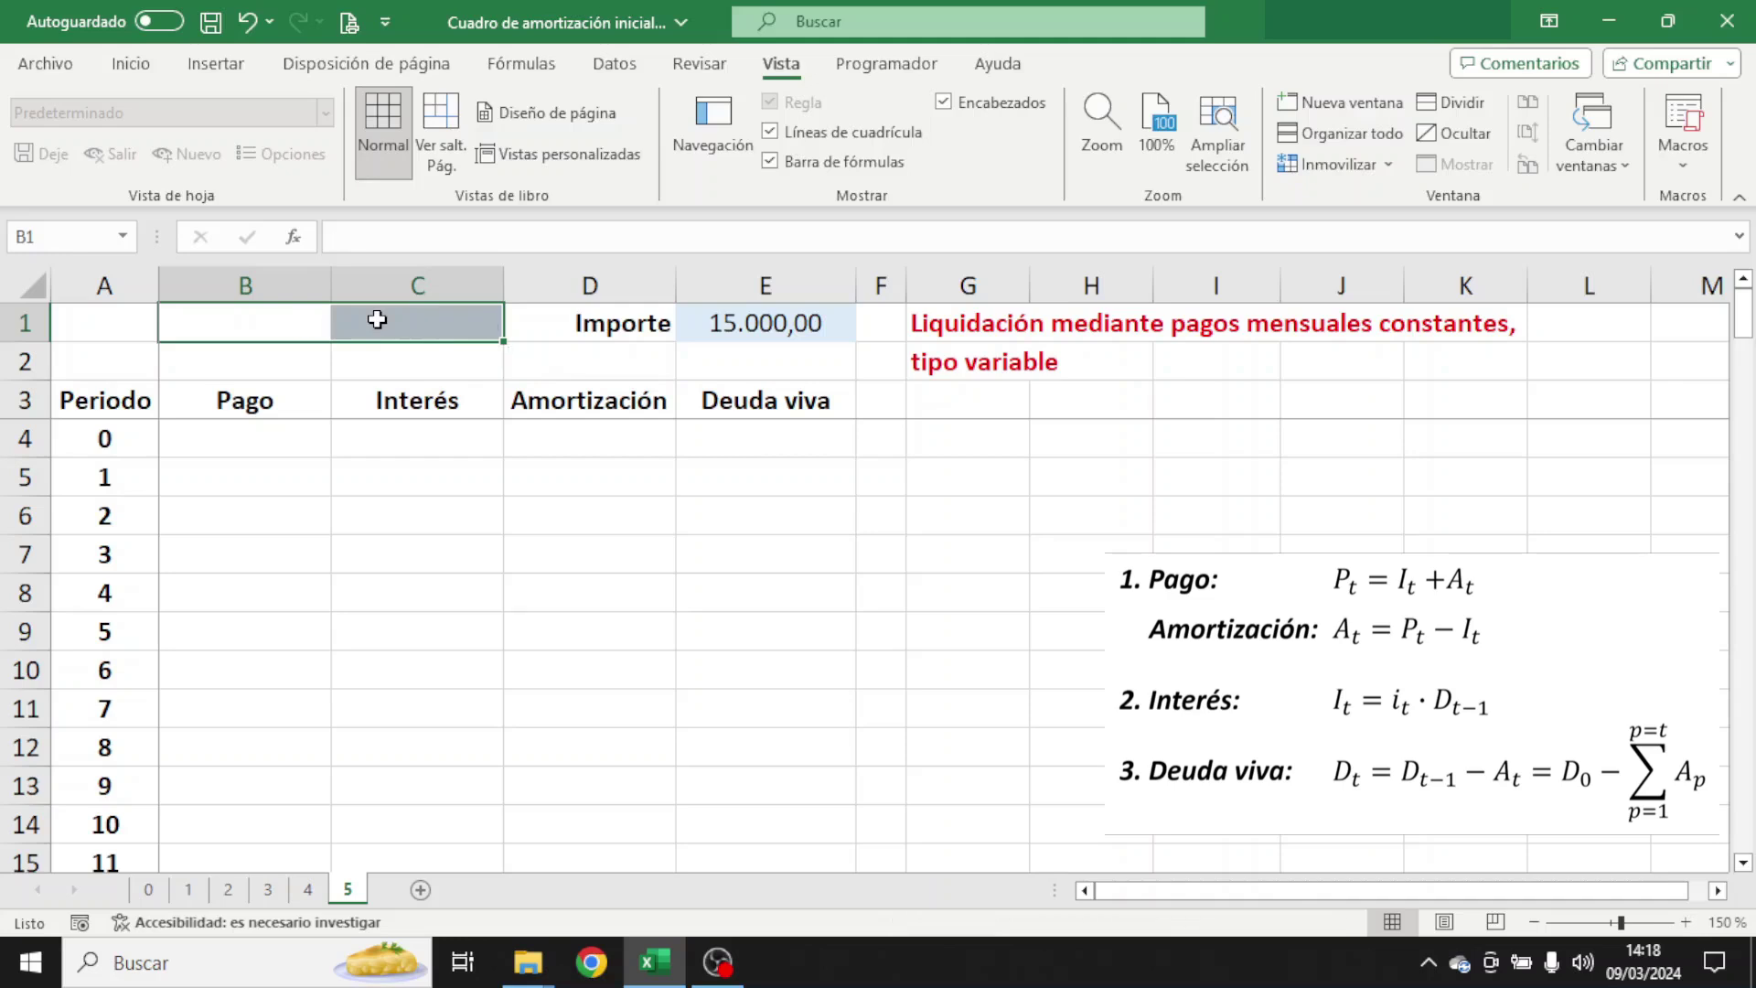
pyautogui.click(152, 77)
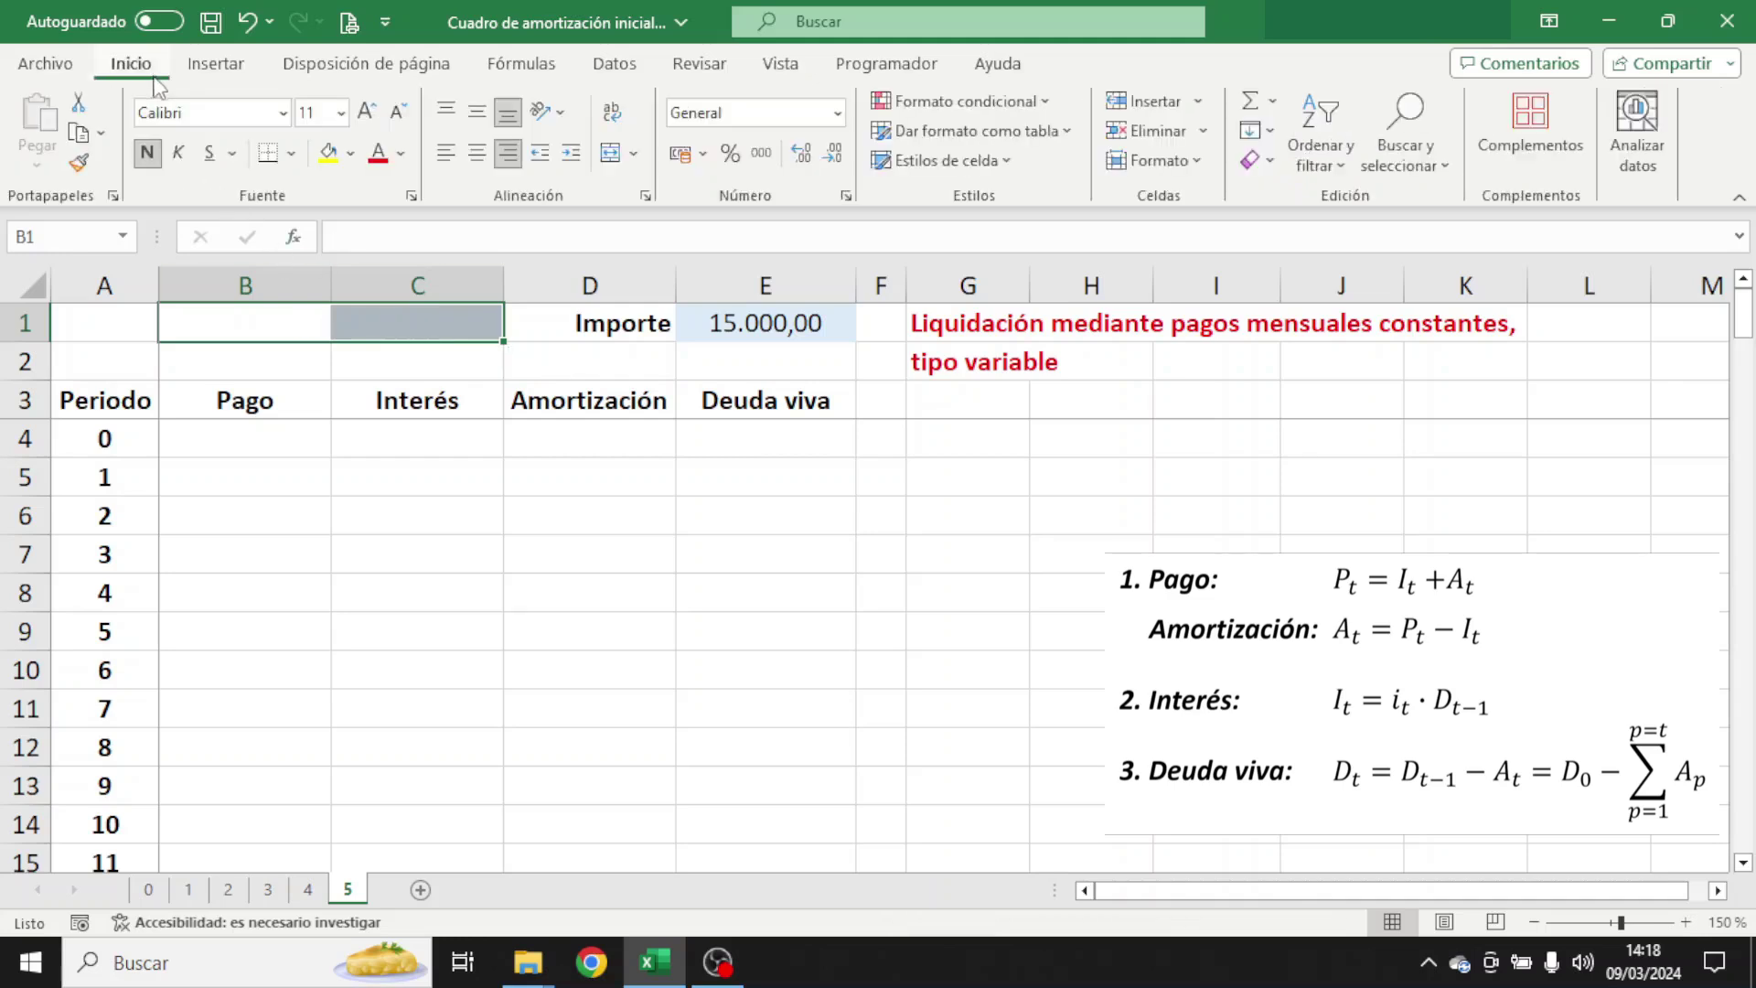
pyautogui.click(353, 154)
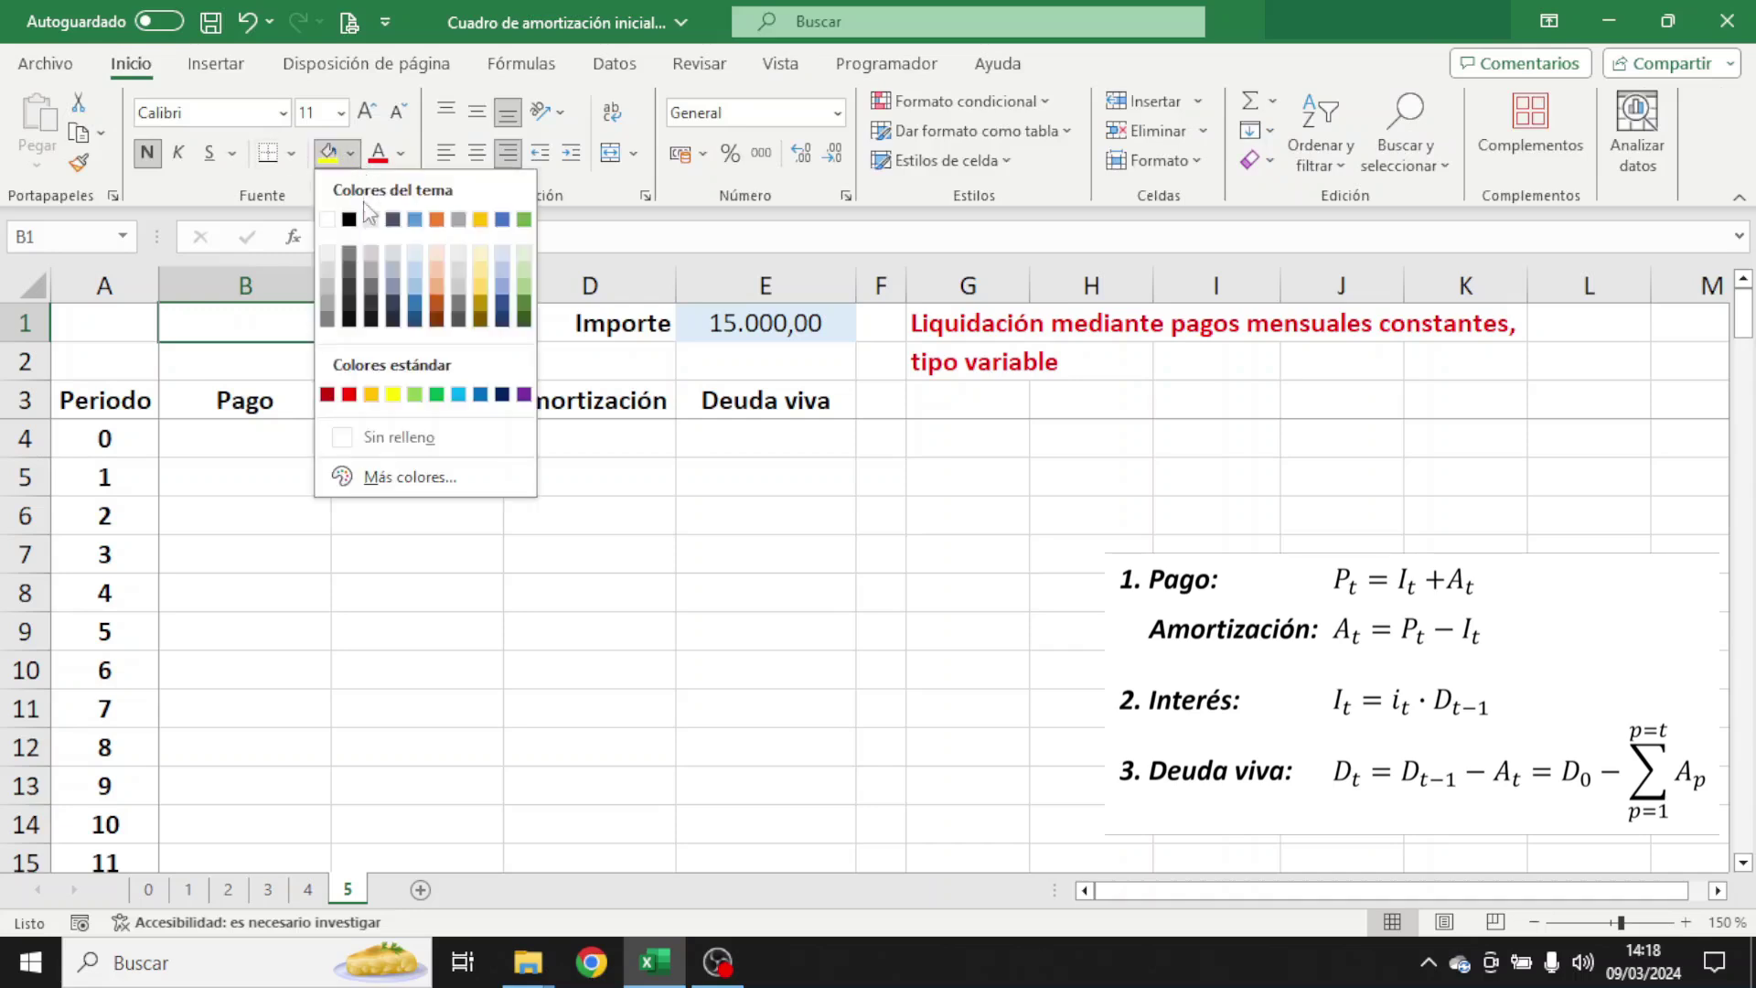
pyautogui.click(371, 437)
pyautogui.hotkey('shift', 'Left')
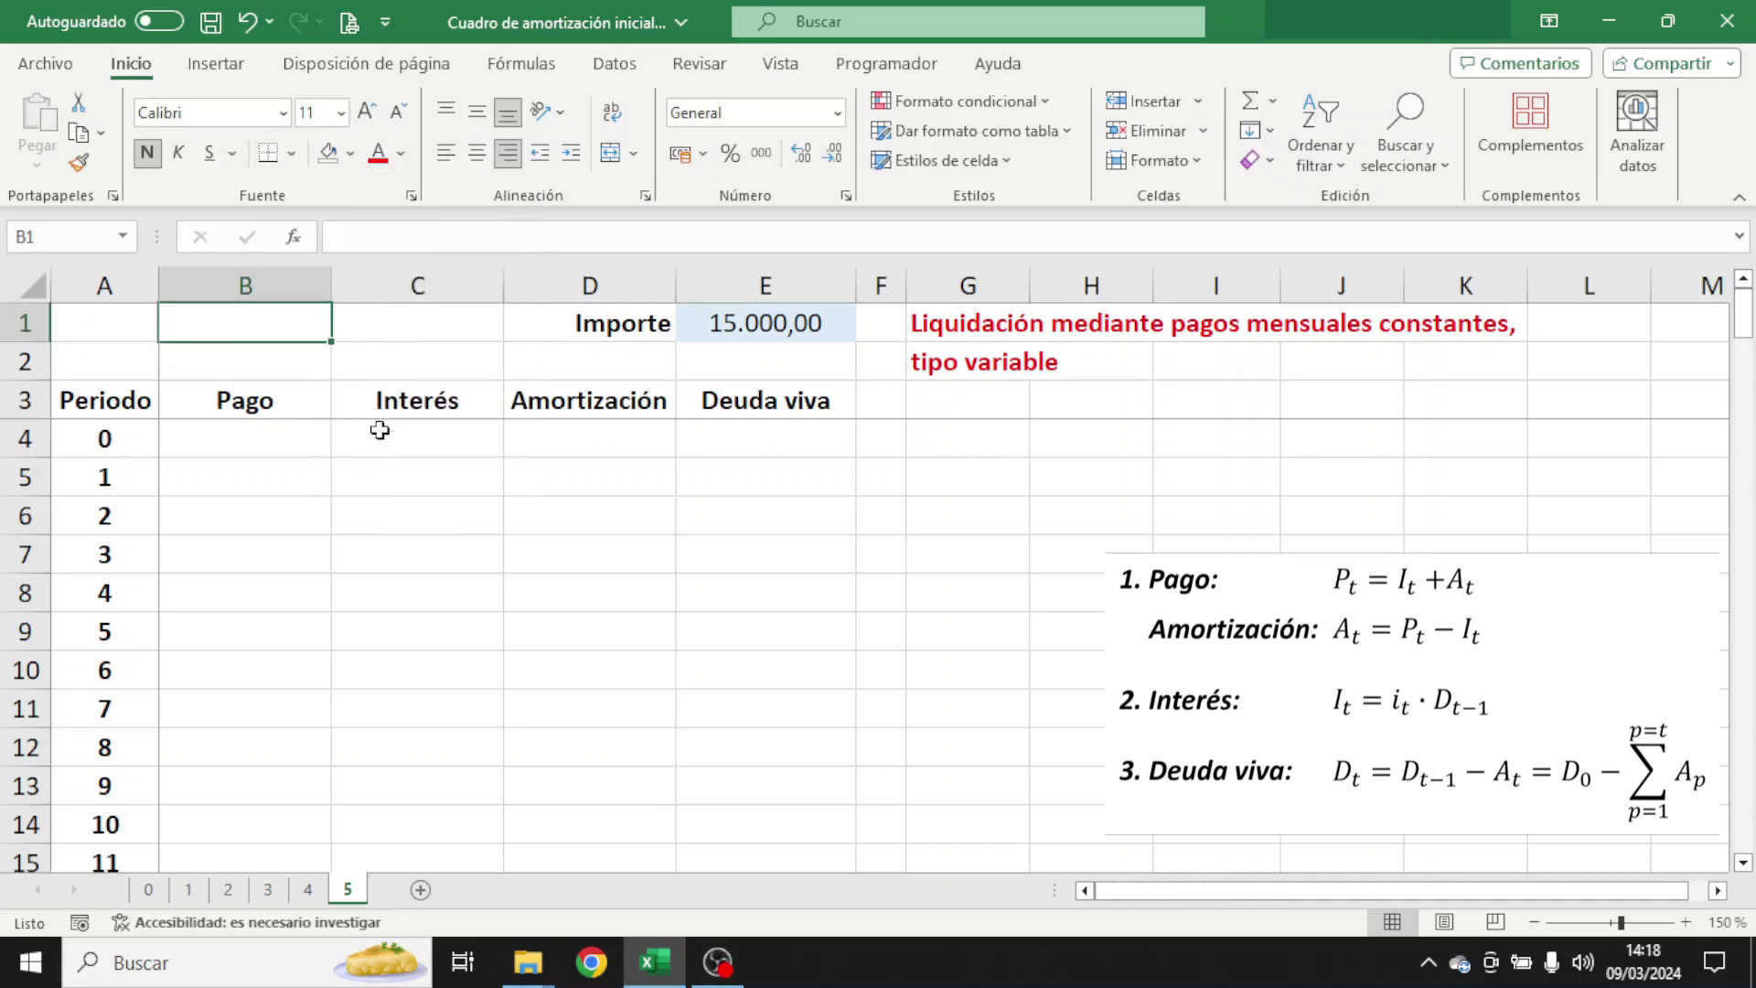
# - Insert two sheet columns between Periodo and Pago
pyautogui.moveTo(334, 320); pyautogui.dragTo(368, 322)
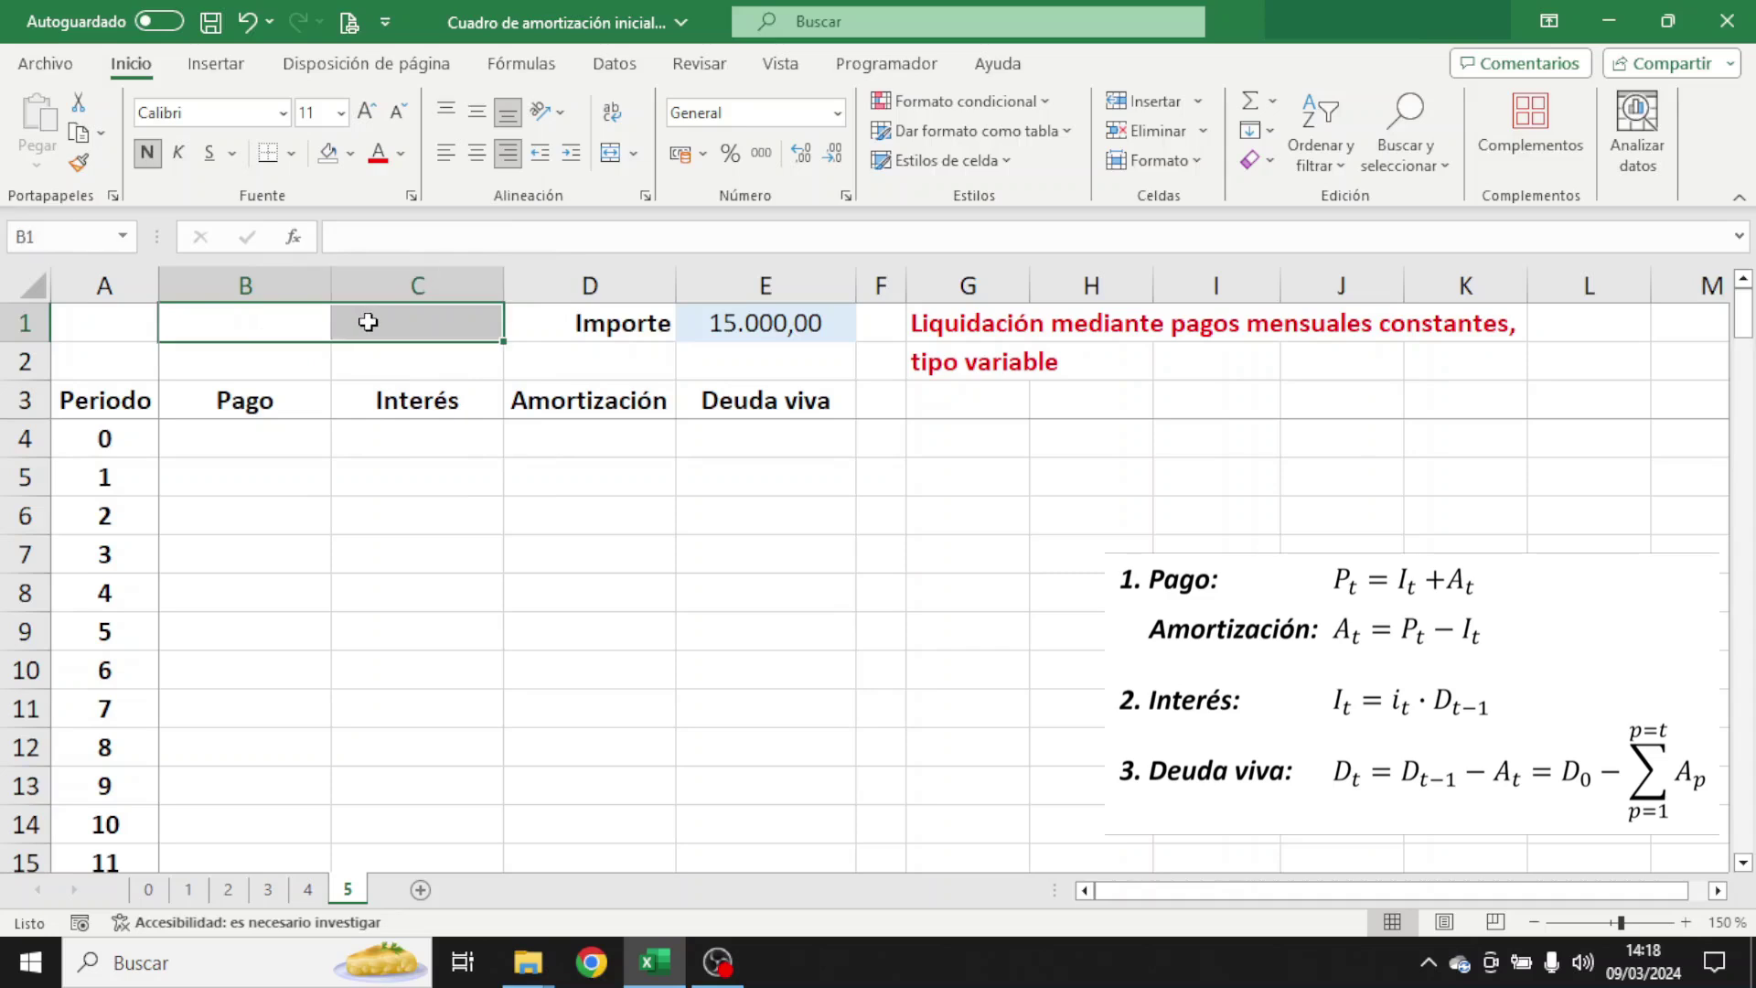
pyautogui.click(1198, 102)
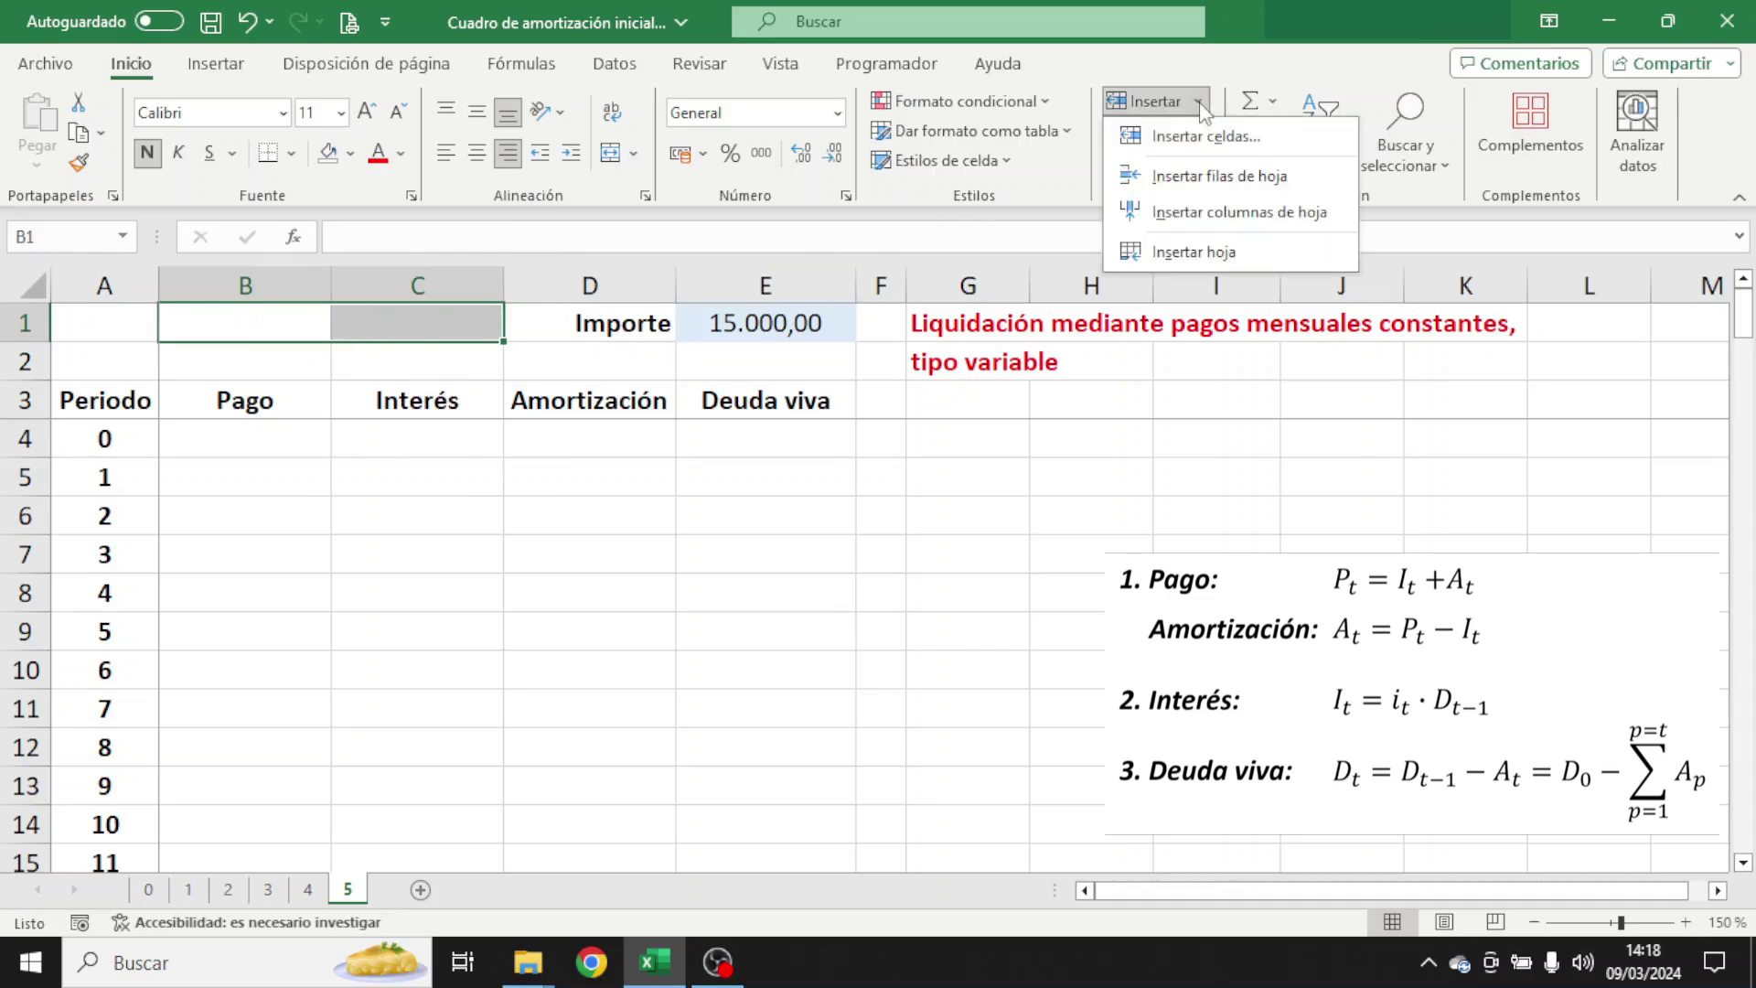
pyautogui.click(1233, 213)
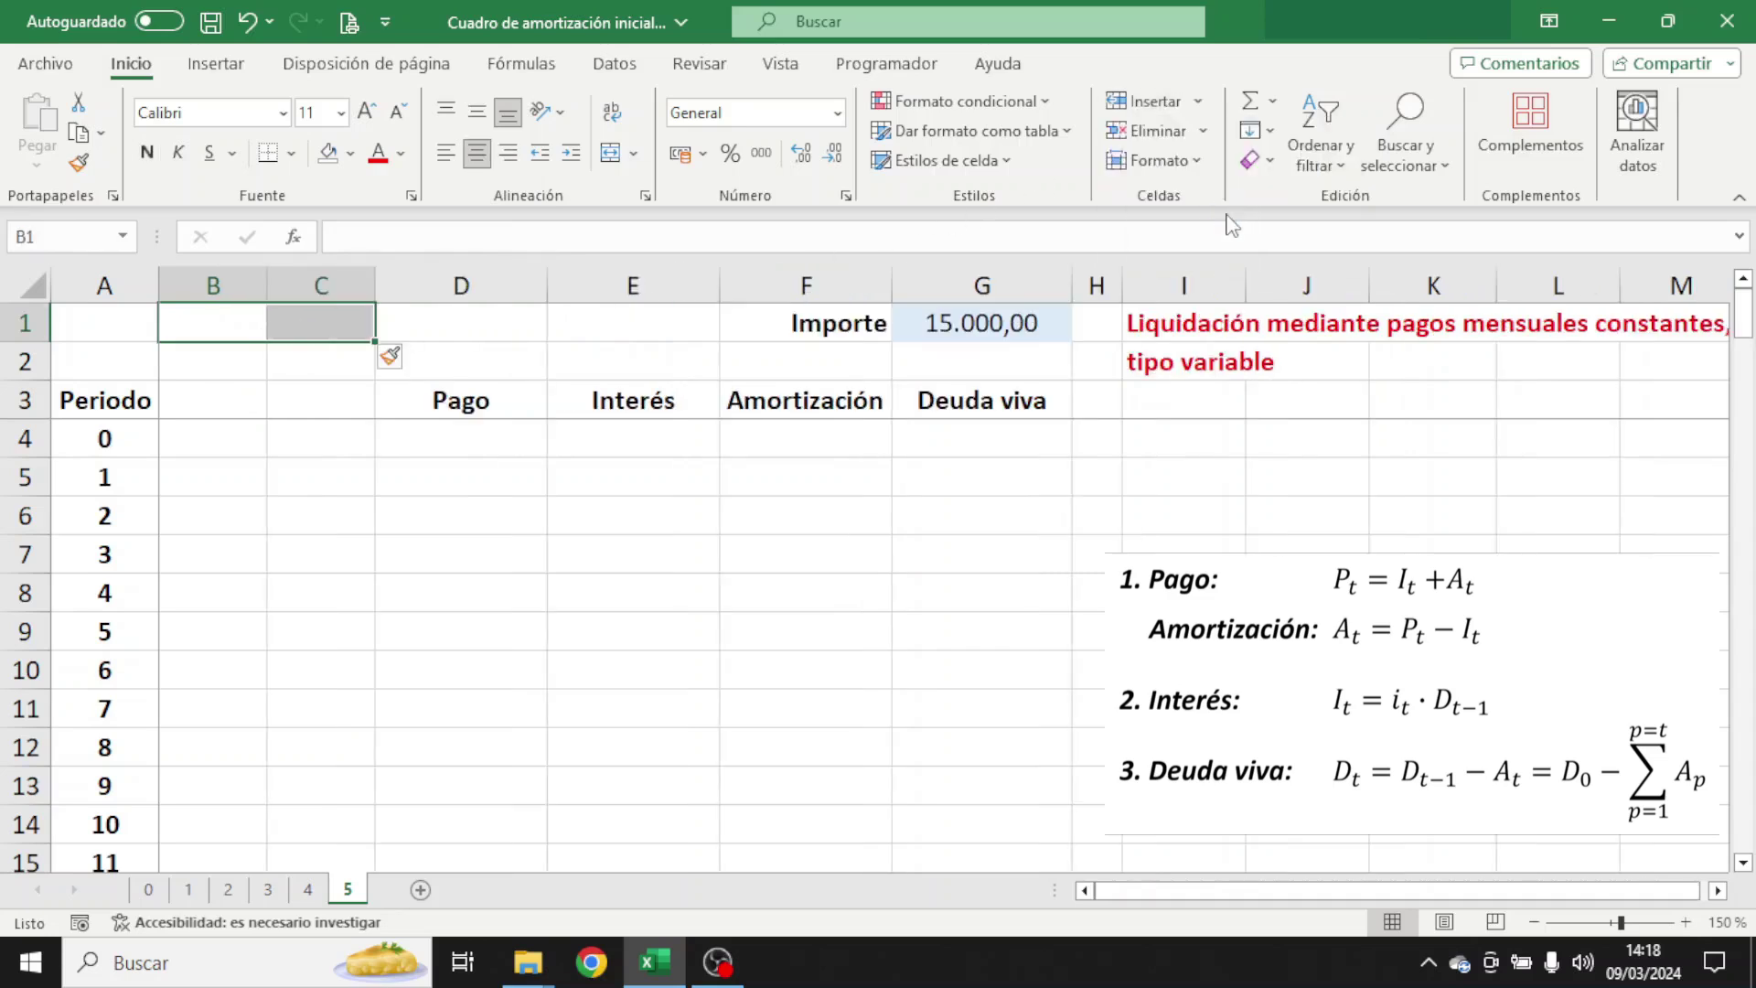
# - Enter the header "Nuevo t.i." in B3 and autofit the width of column B
pyautogui.click(219, 401)
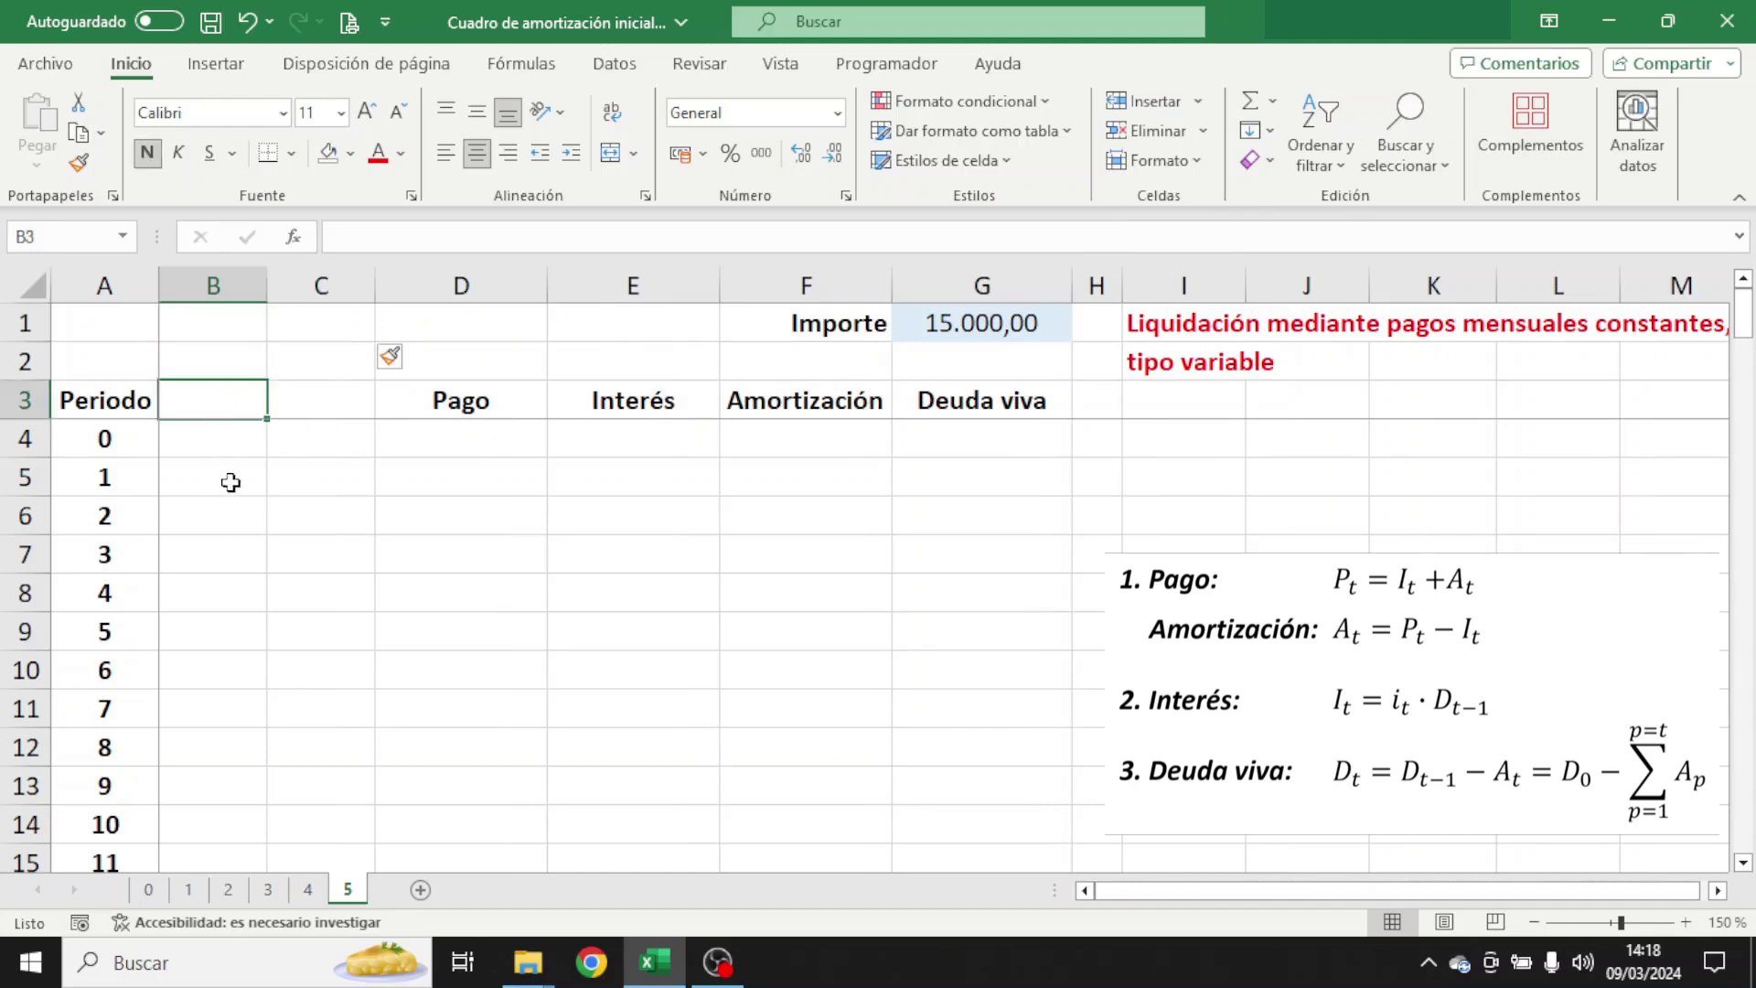
pyautogui.write('Nuevo')
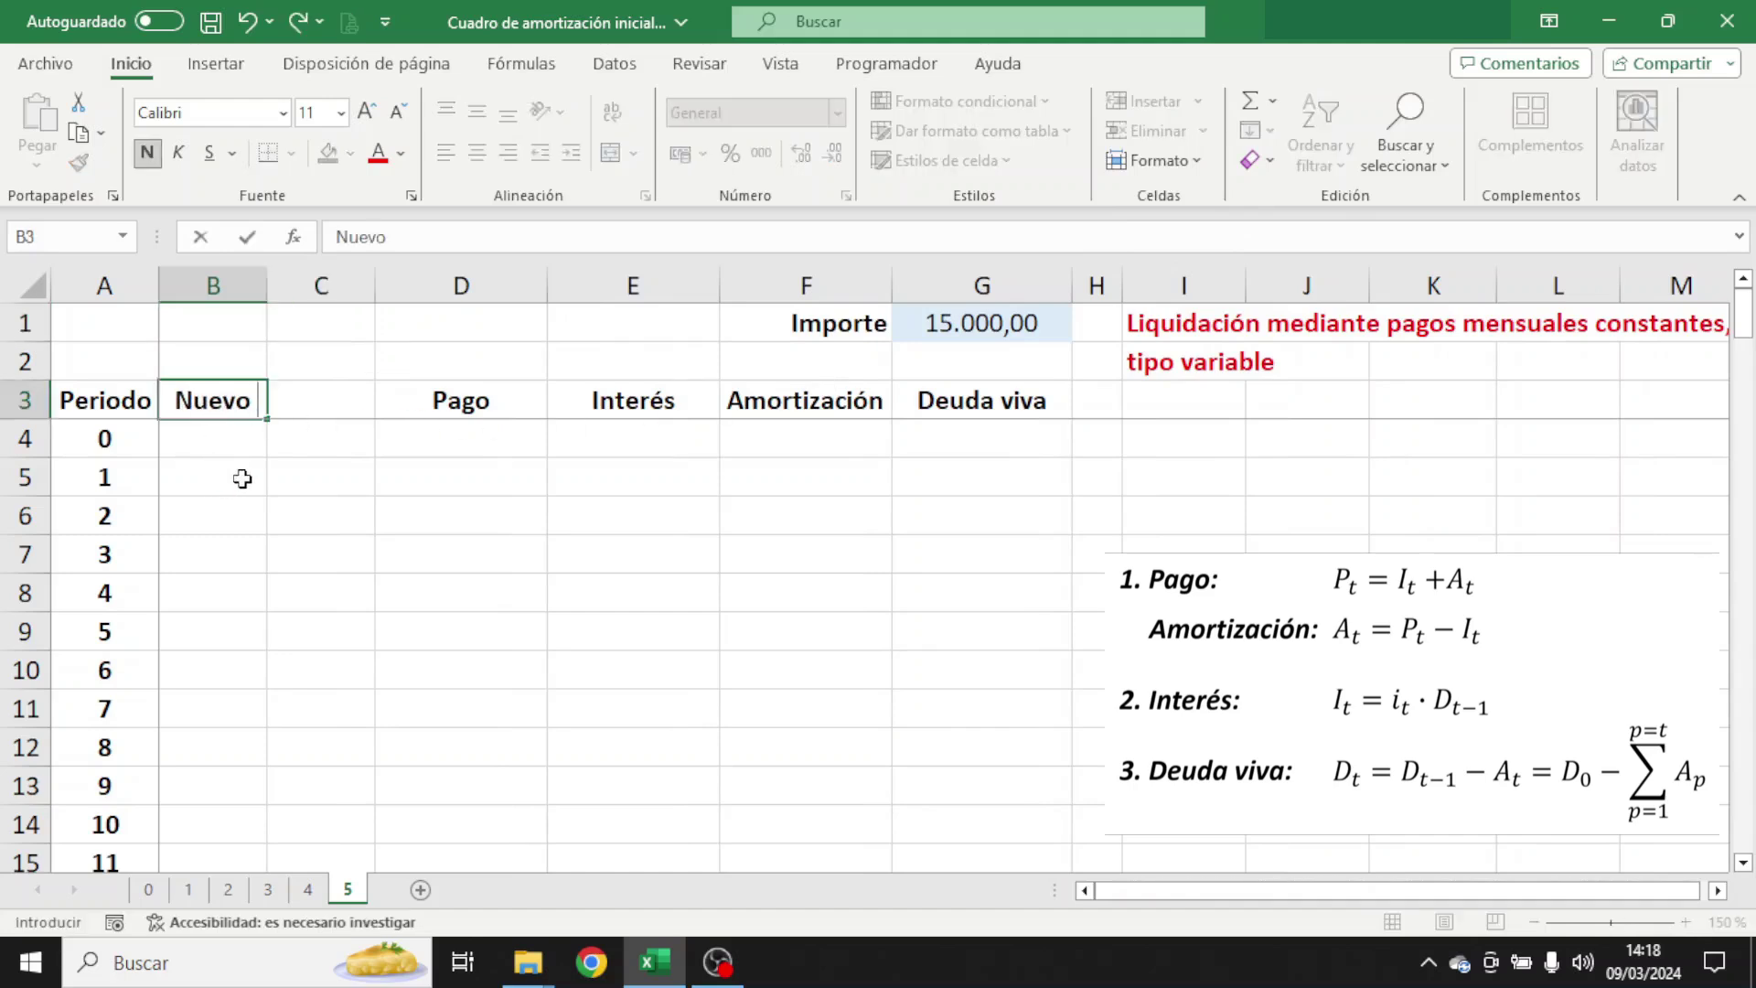
pyautogui.write(' t.i.')
pyautogui.press('Return')
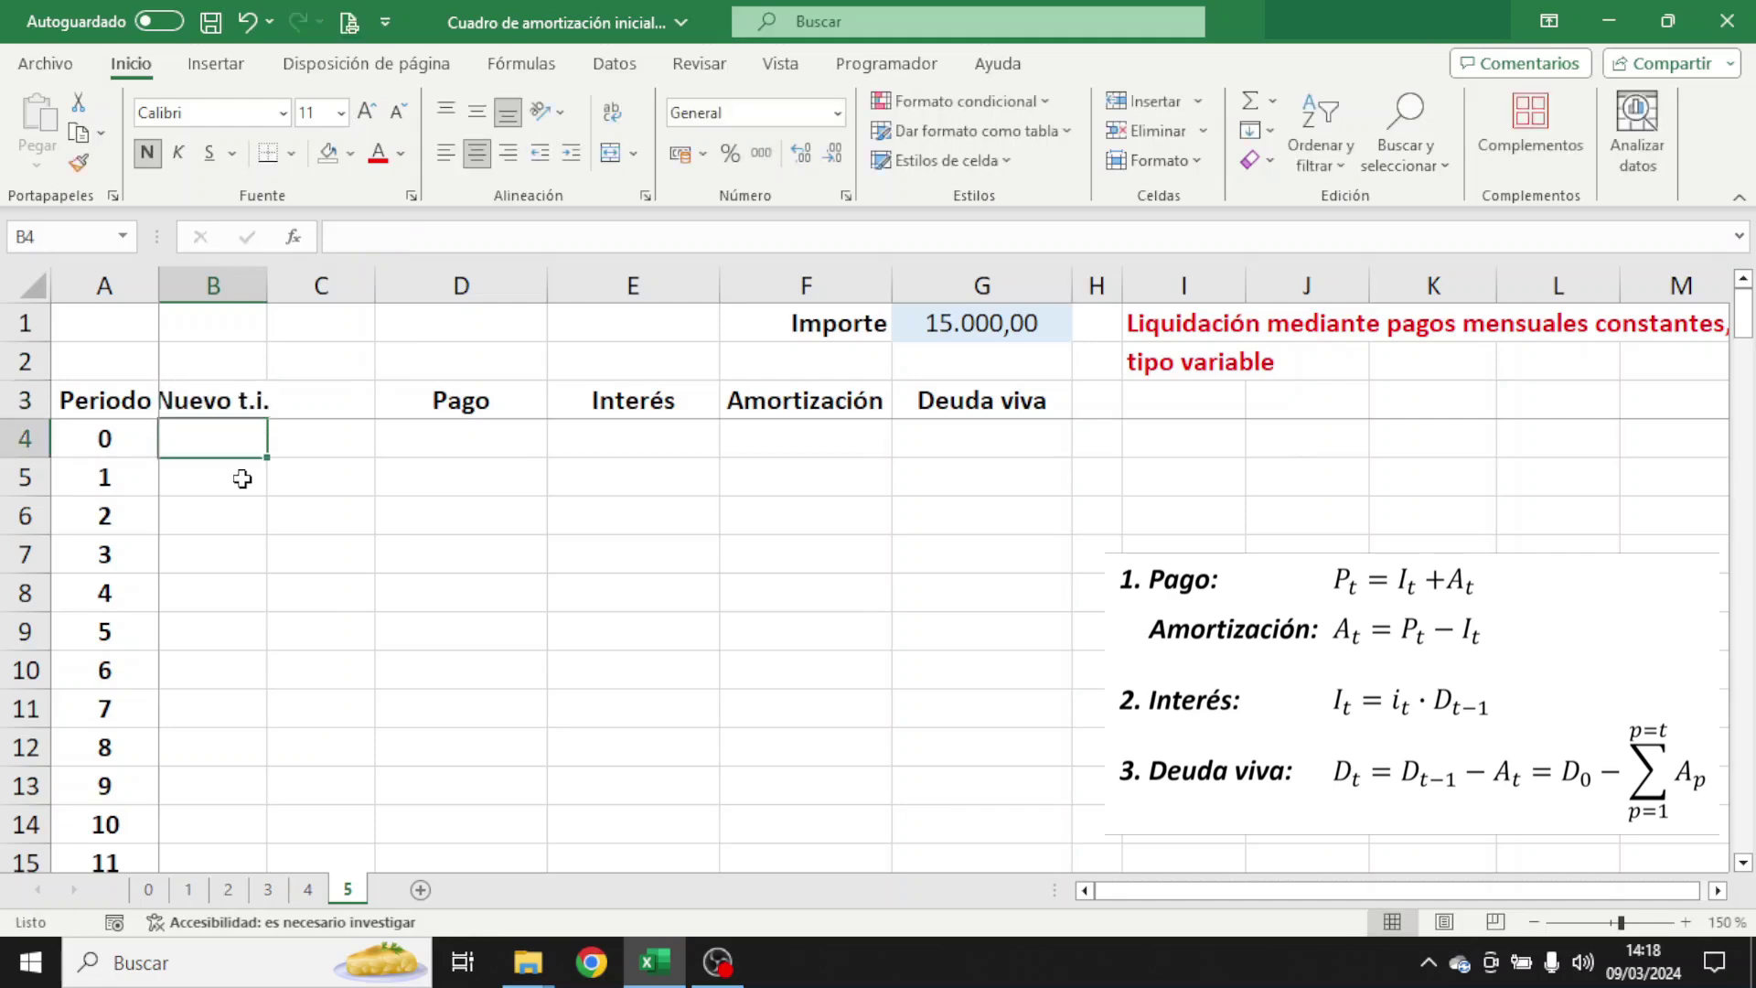
pyautogui.doubleClick(270, 287)
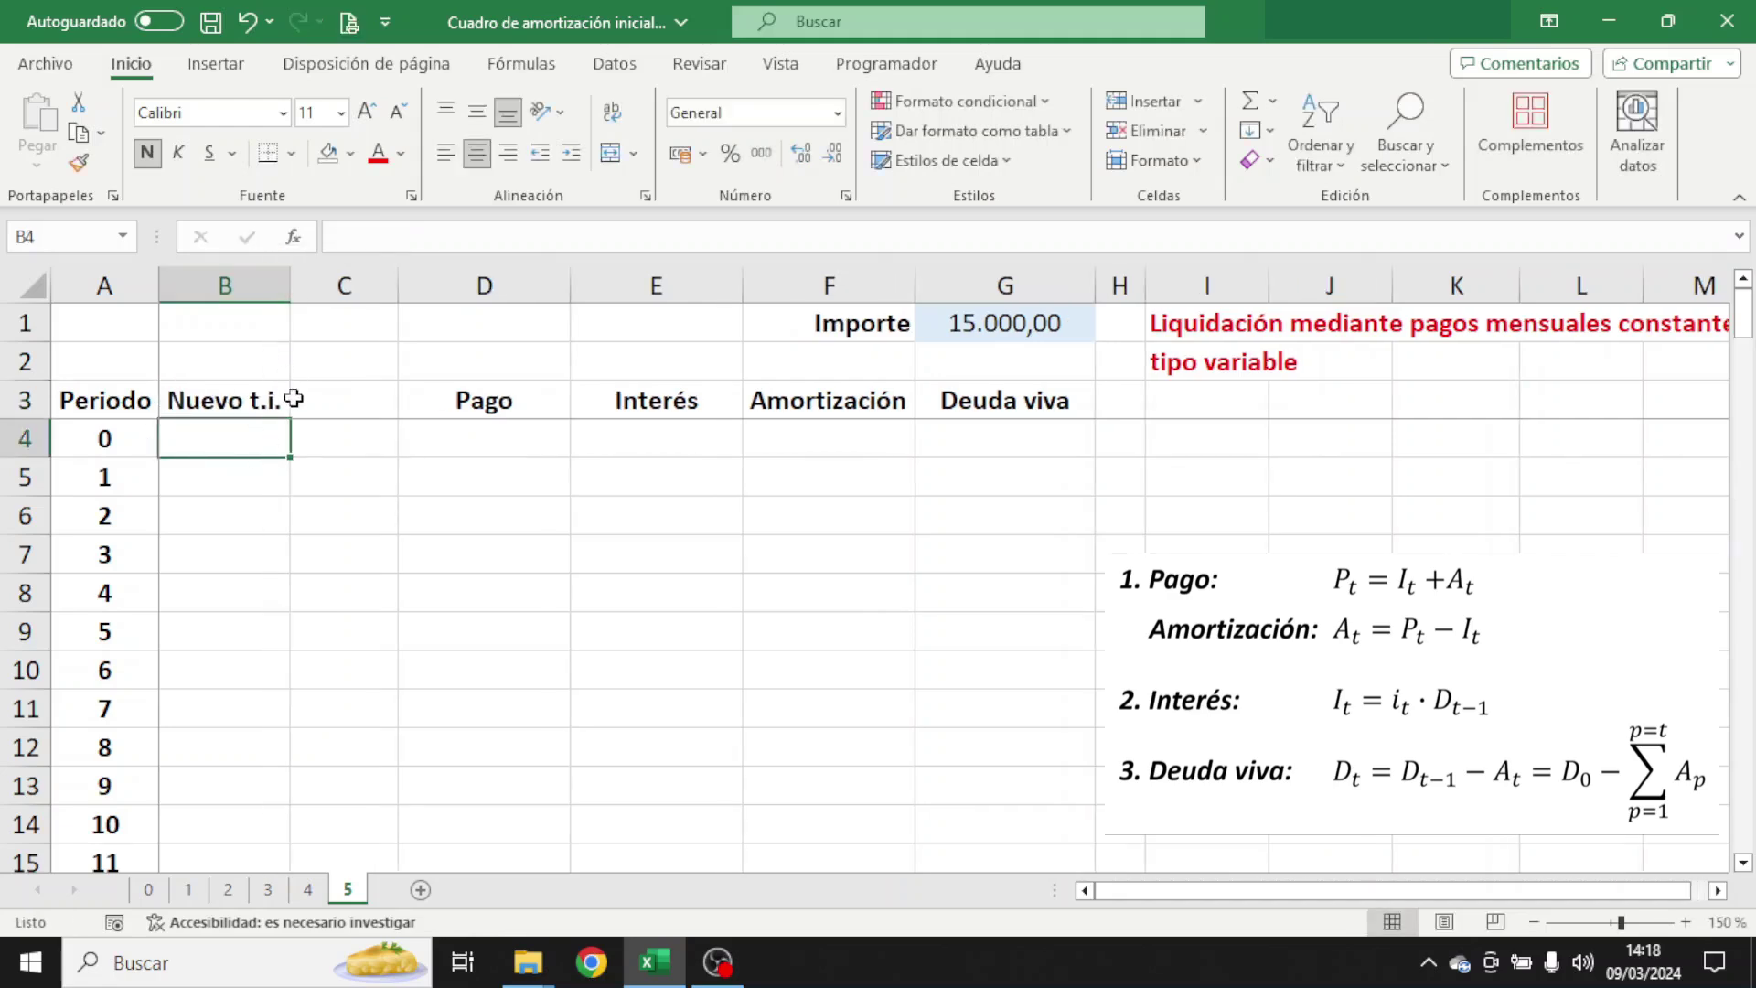
# - Shade the Nuevo t.i. cells for periods 1 to 120 (B5:B124) light blue
pyautogui.click(245, 481)
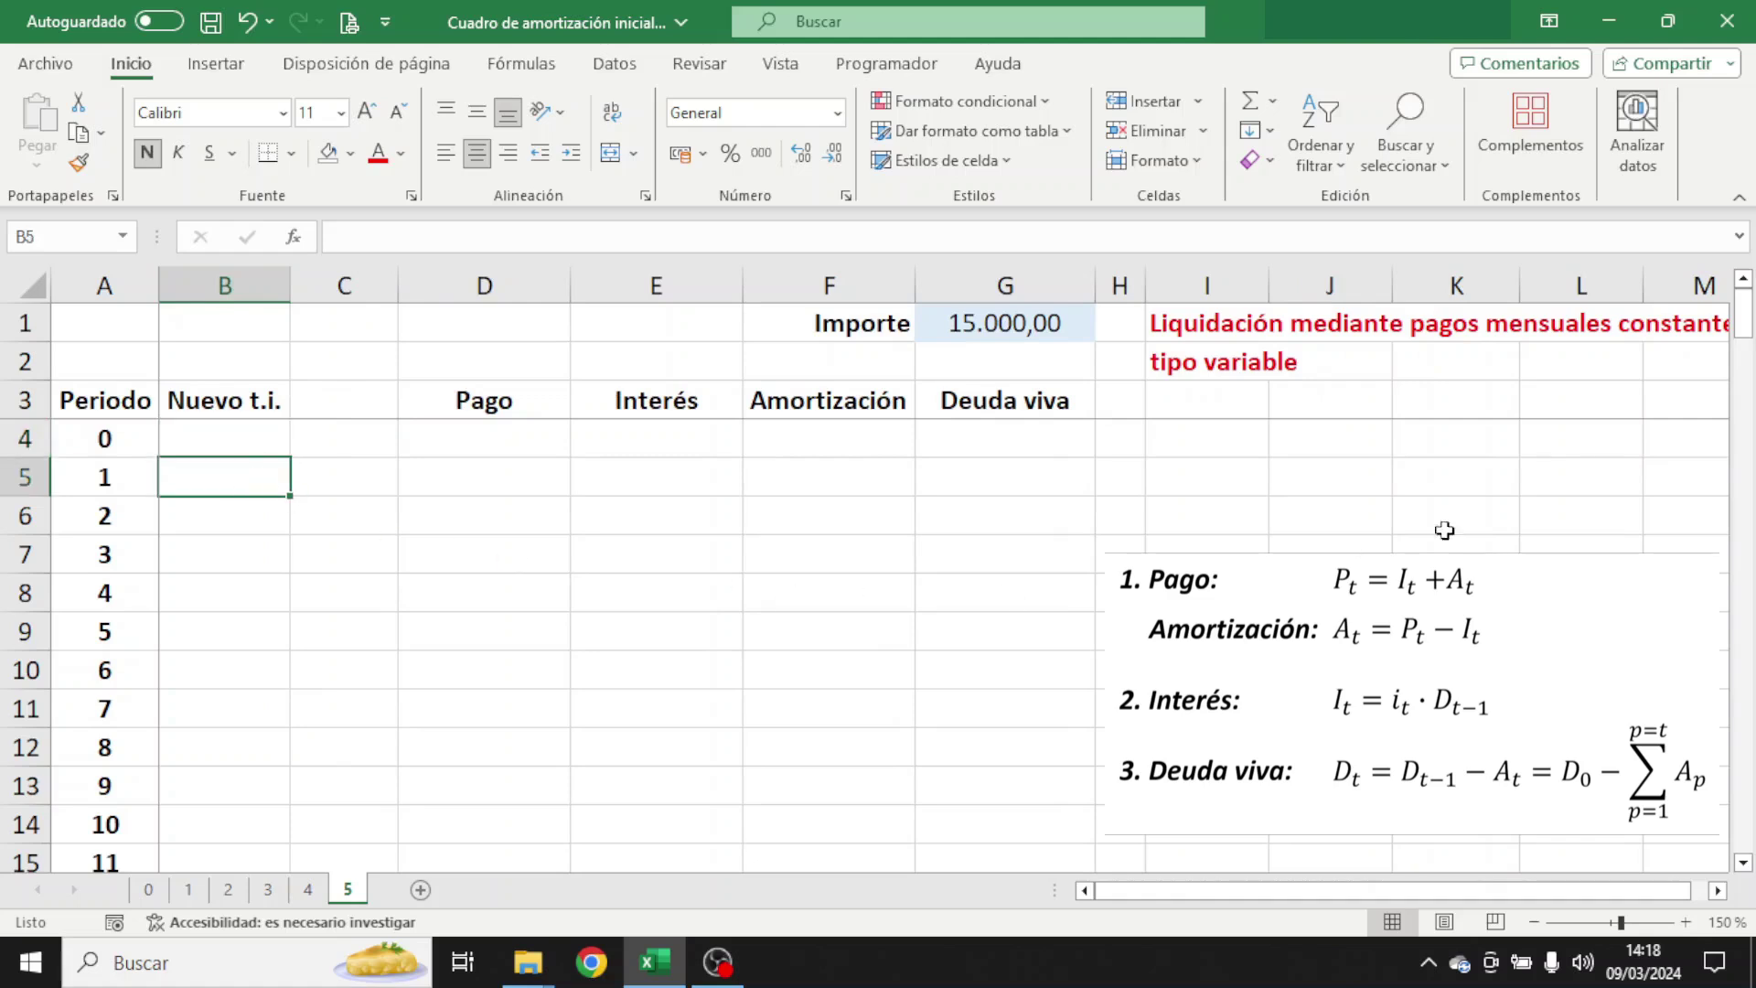
pyautogui.moveTo(1747, 308); pyautogui.dragTo(1725, 817)
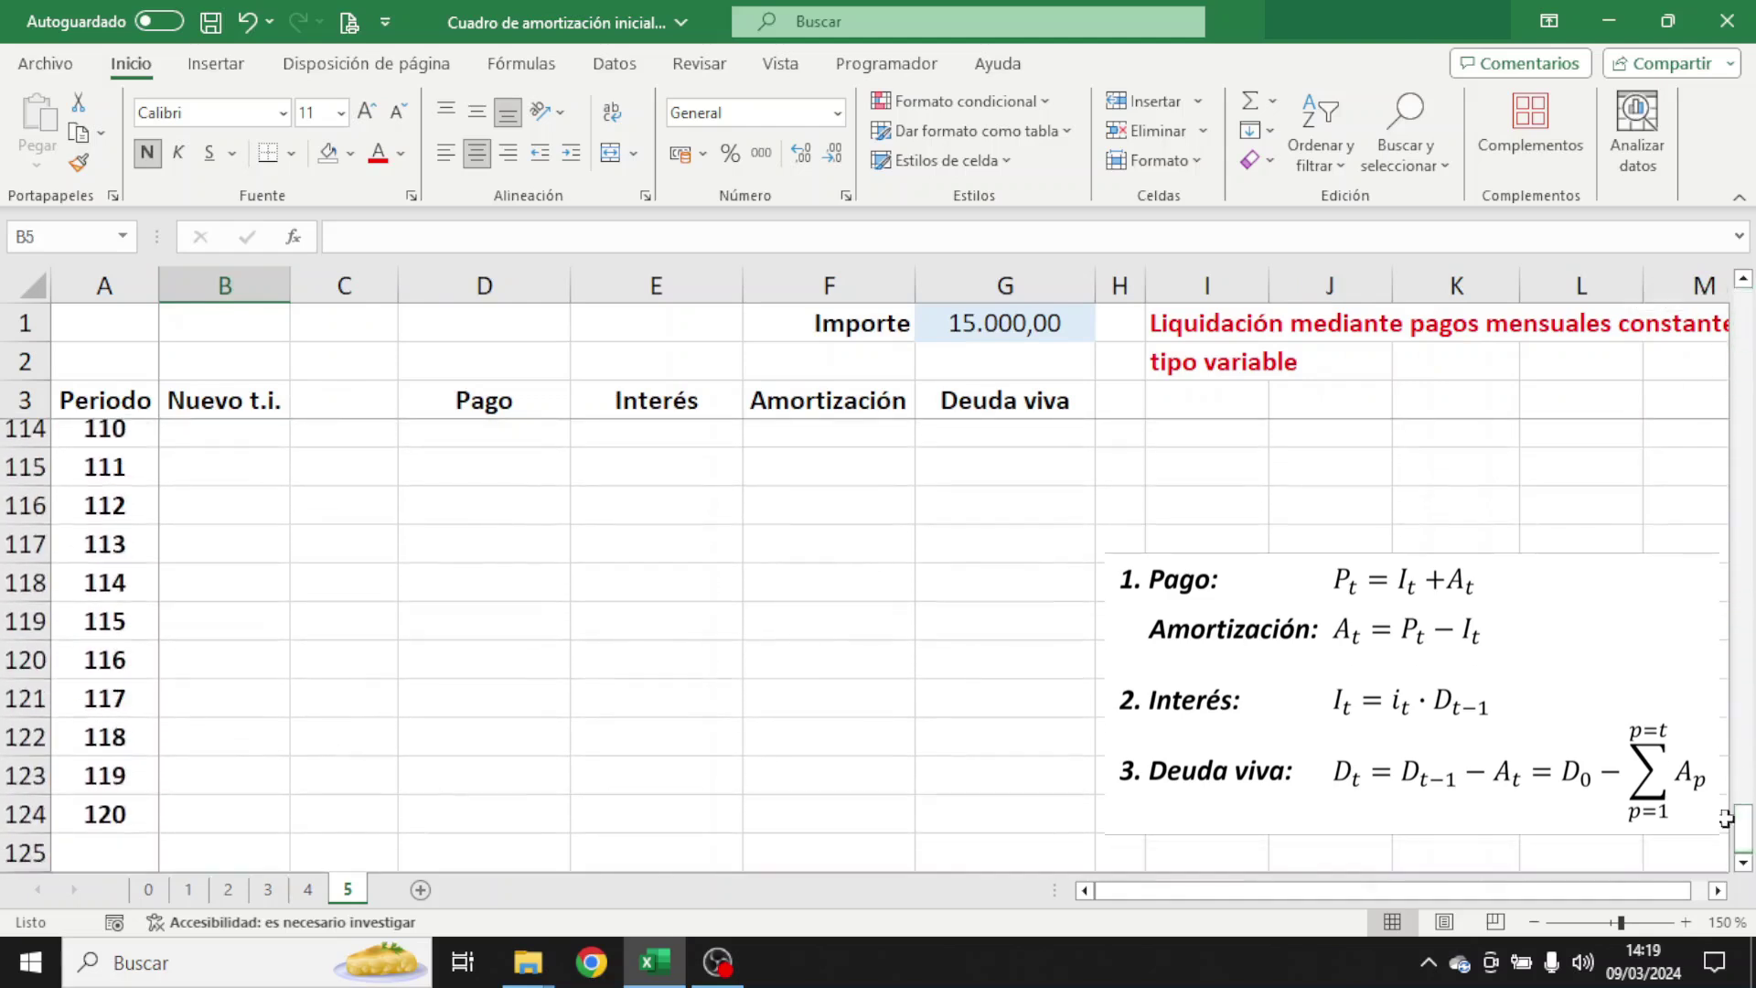
pyautogui.keyDown('shift'); pyautogui.click(195, 806); pyautogui.keyUp('shift')
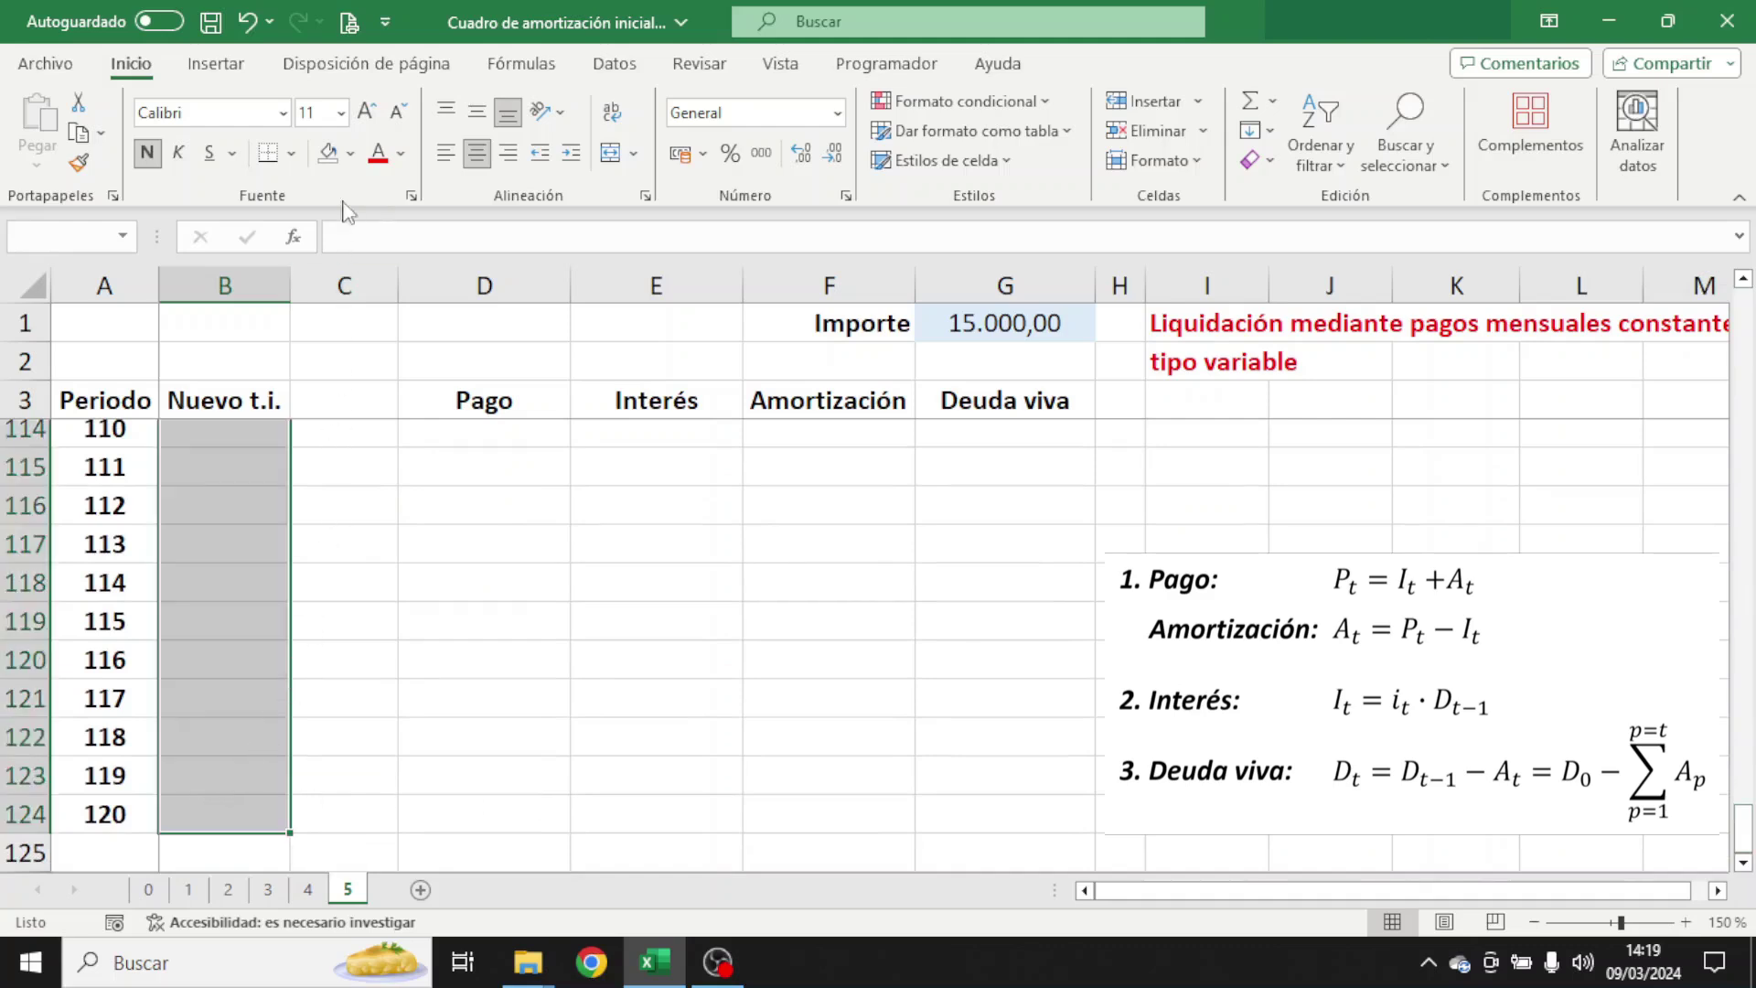
pyautogui.click(351, 155)
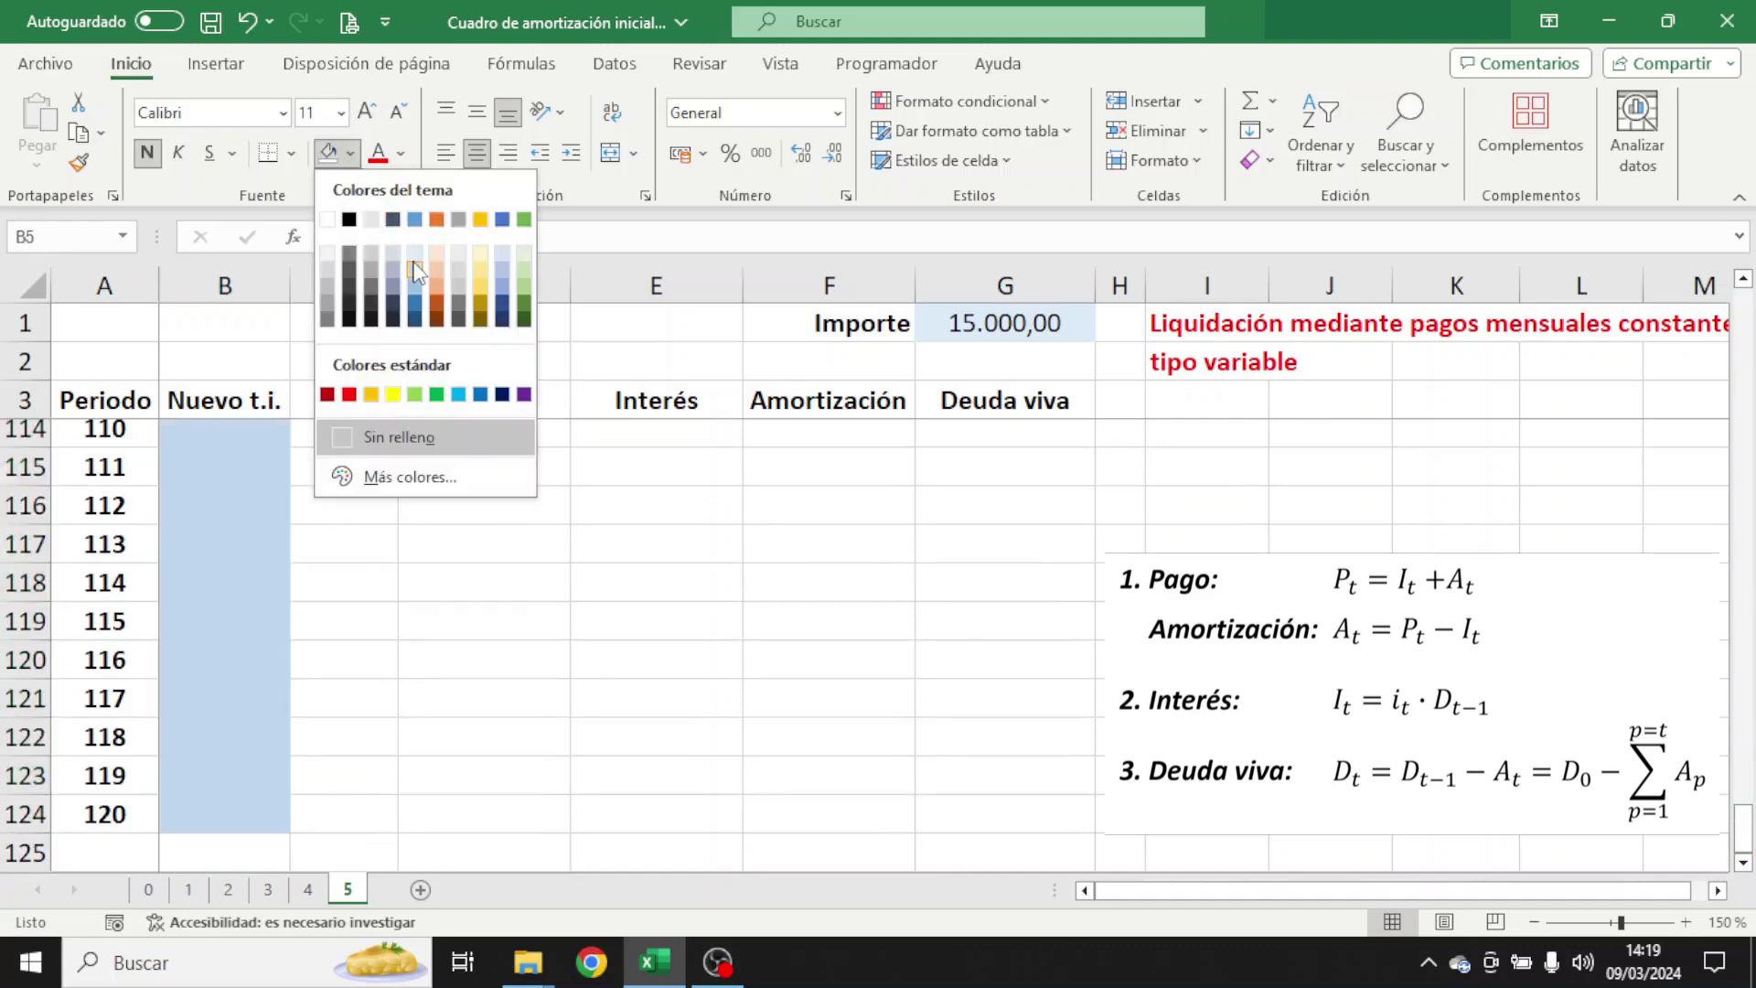
pyautogui.click(384, 437)
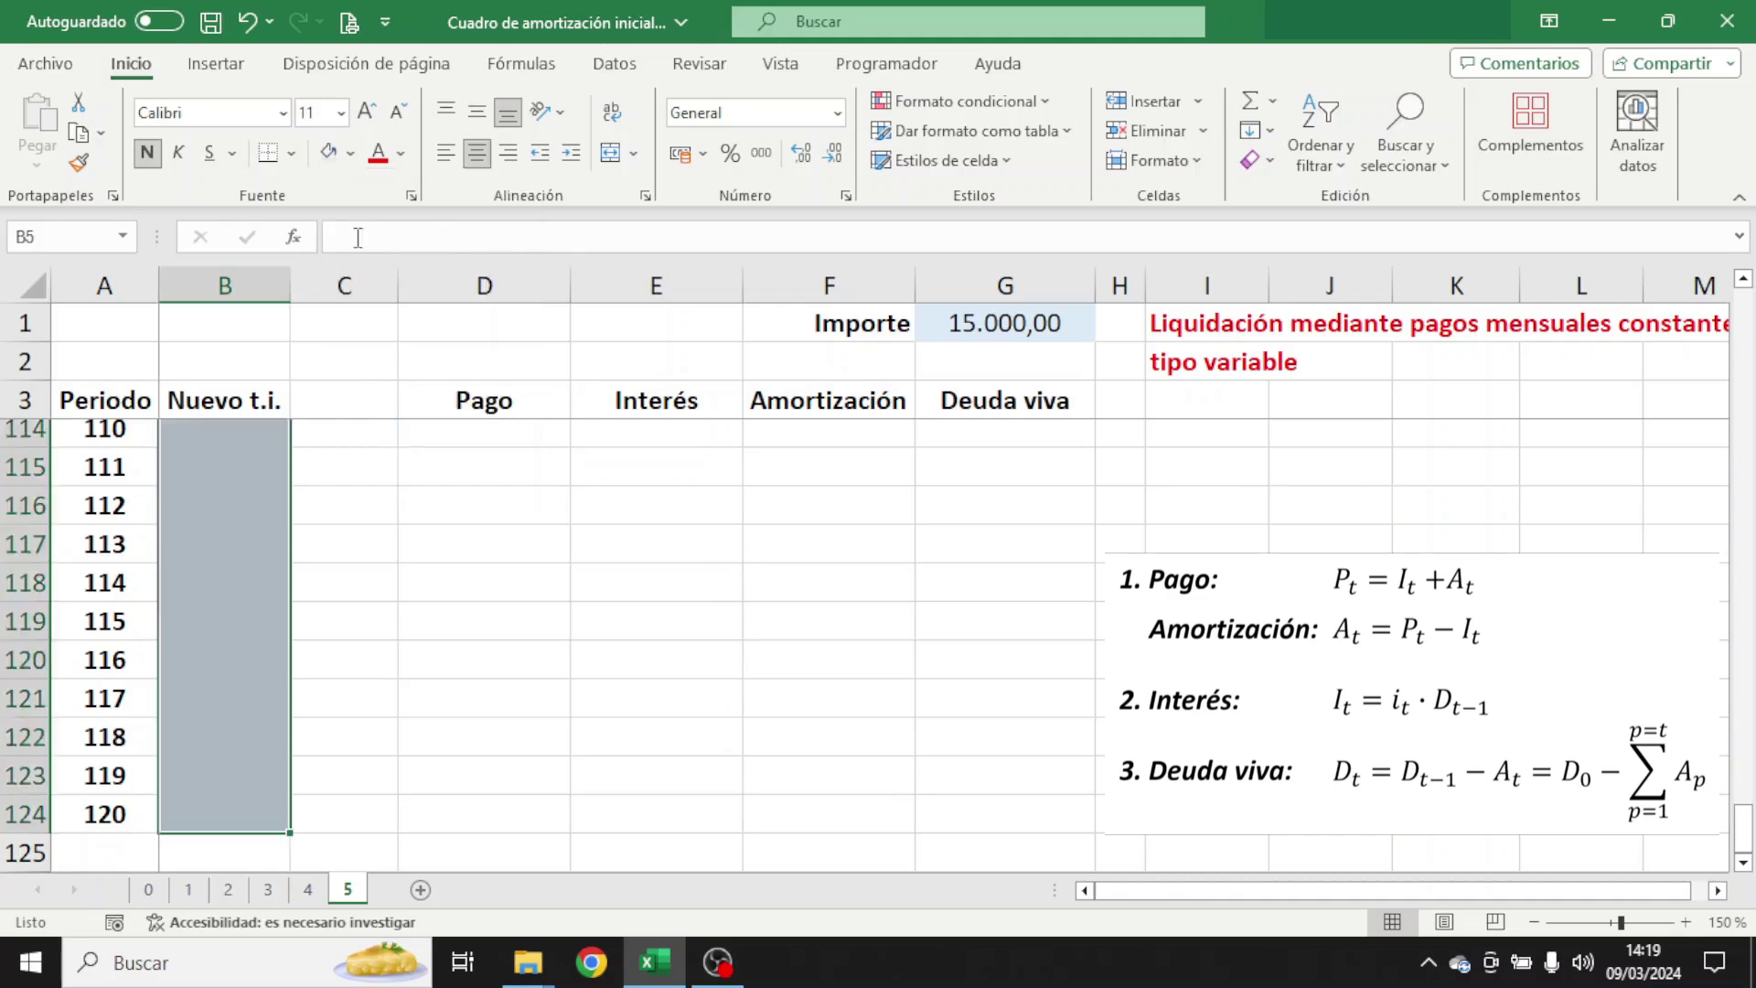
# - Remove bold from the Nuevo t.i. input cells and format them as percentages with more decimal places
pyautogui.click(149, 163)
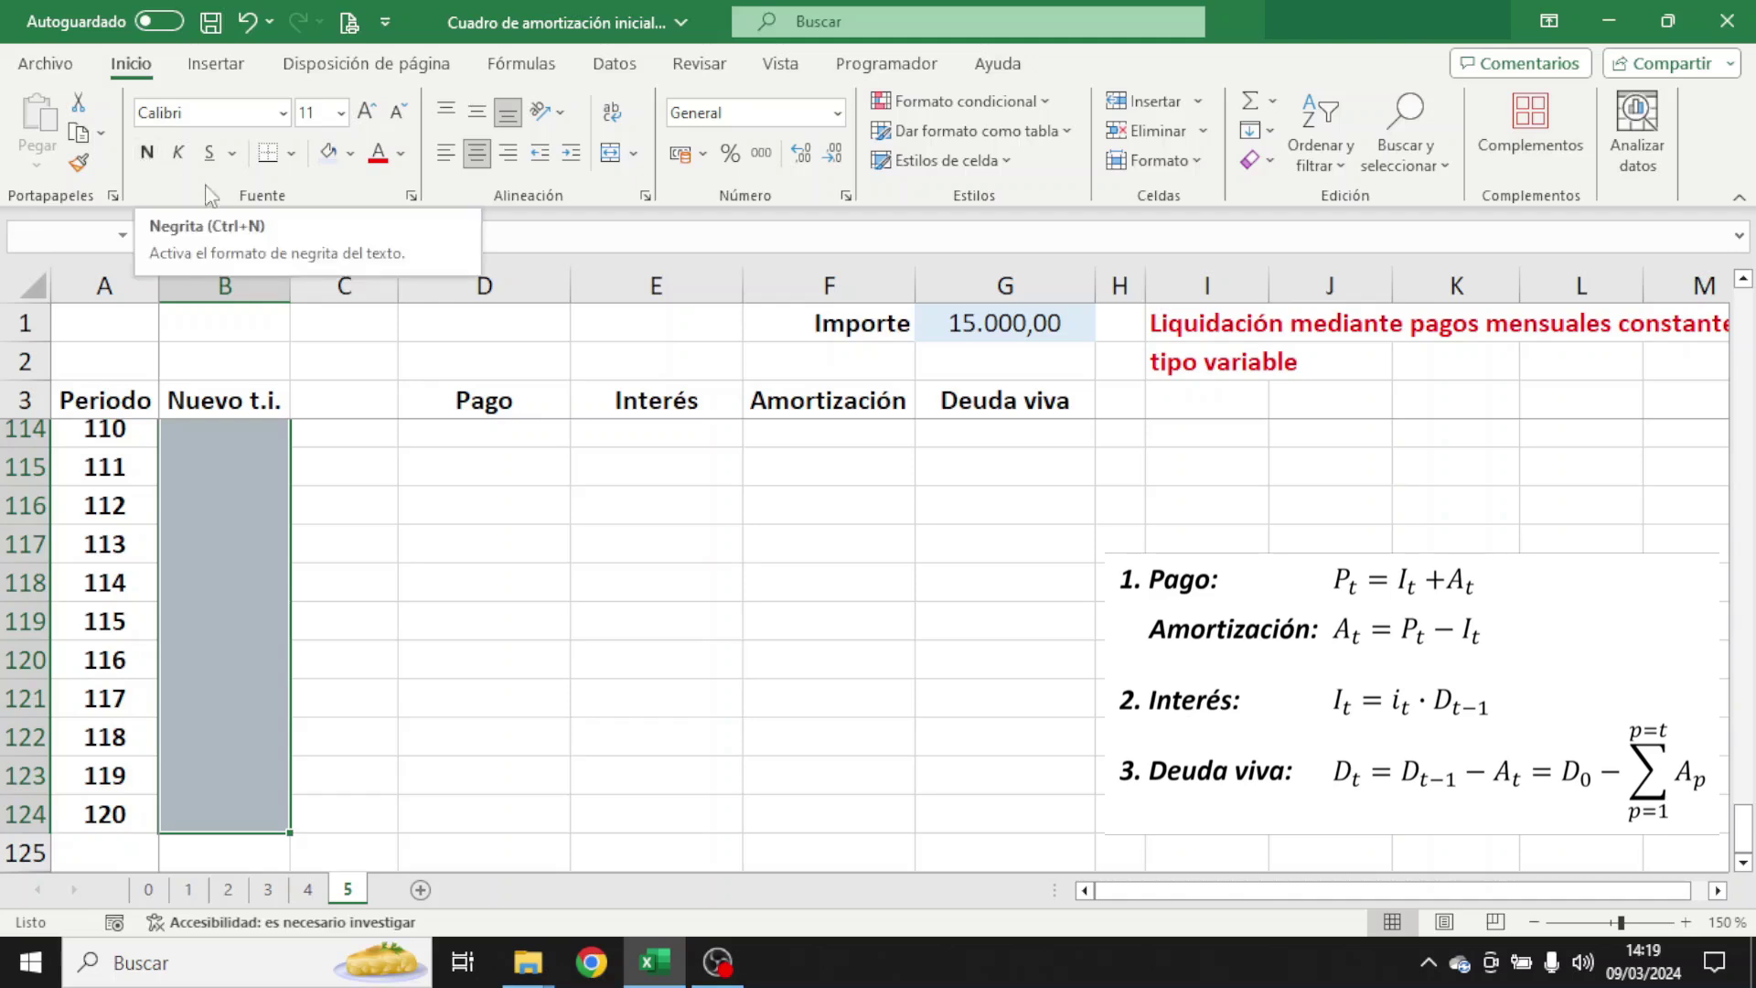
pyautogui.click(731, 155)
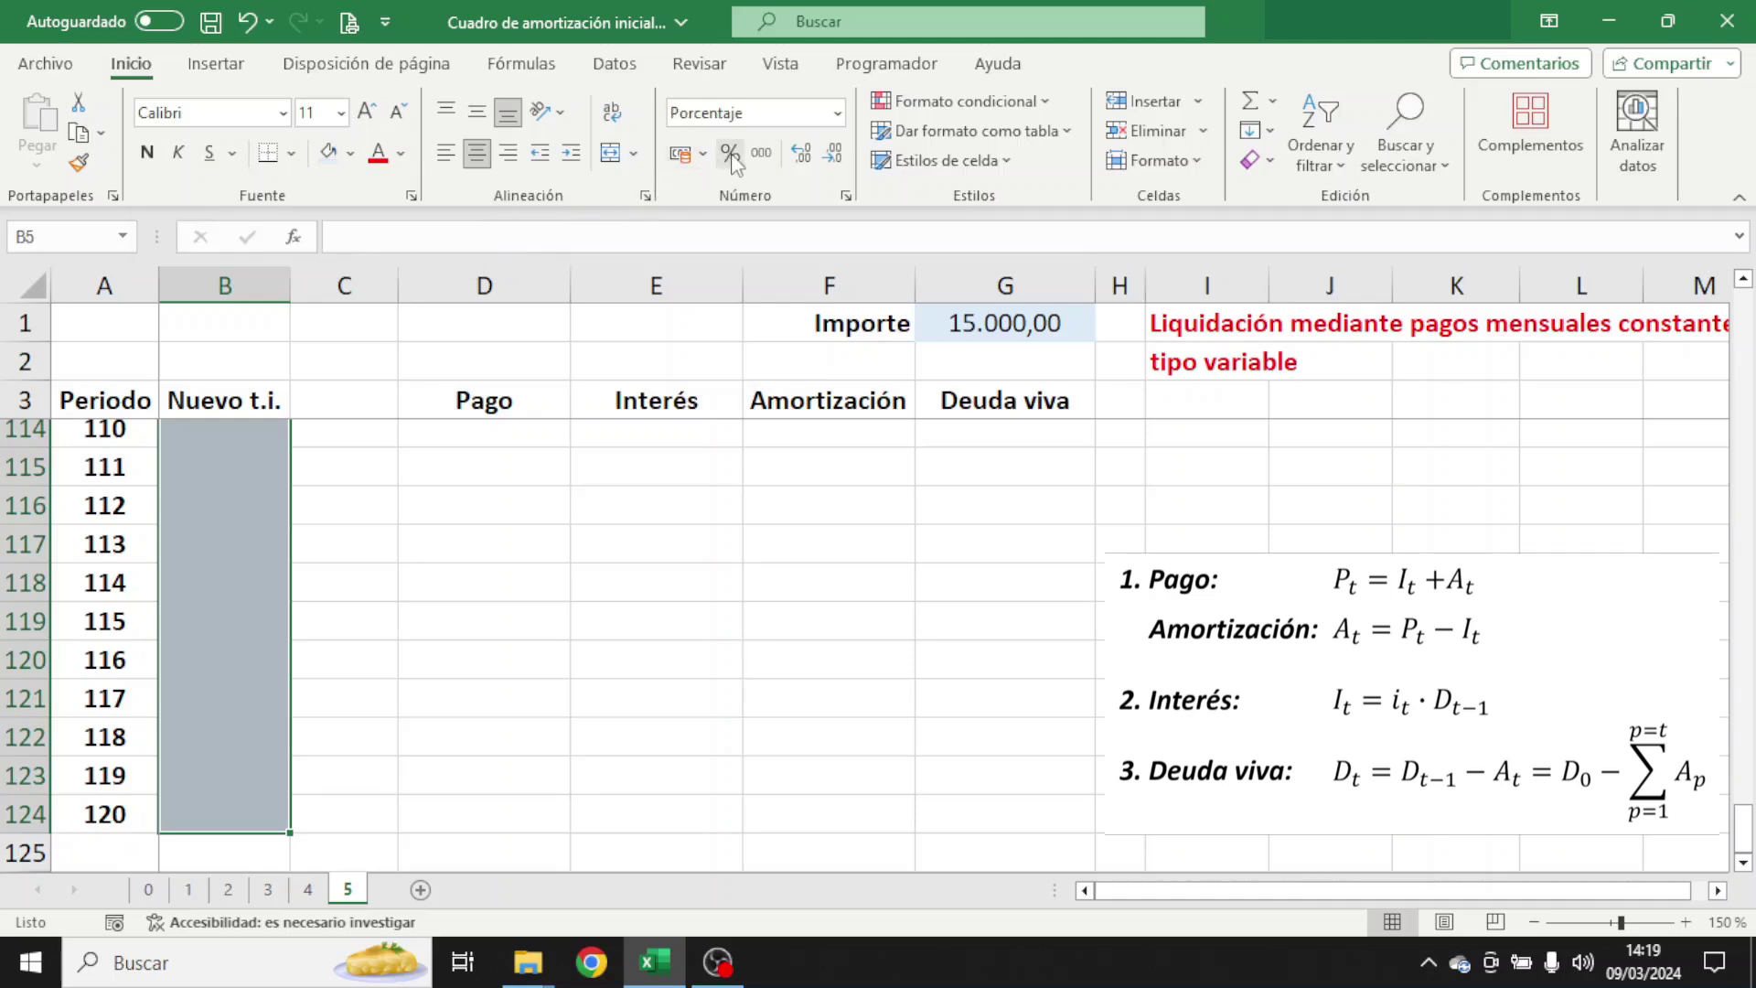
pyautogui.click(800, 160)
pyautogui.moveTo(1742, 828); pyautogui.dragTo(1748, 290)
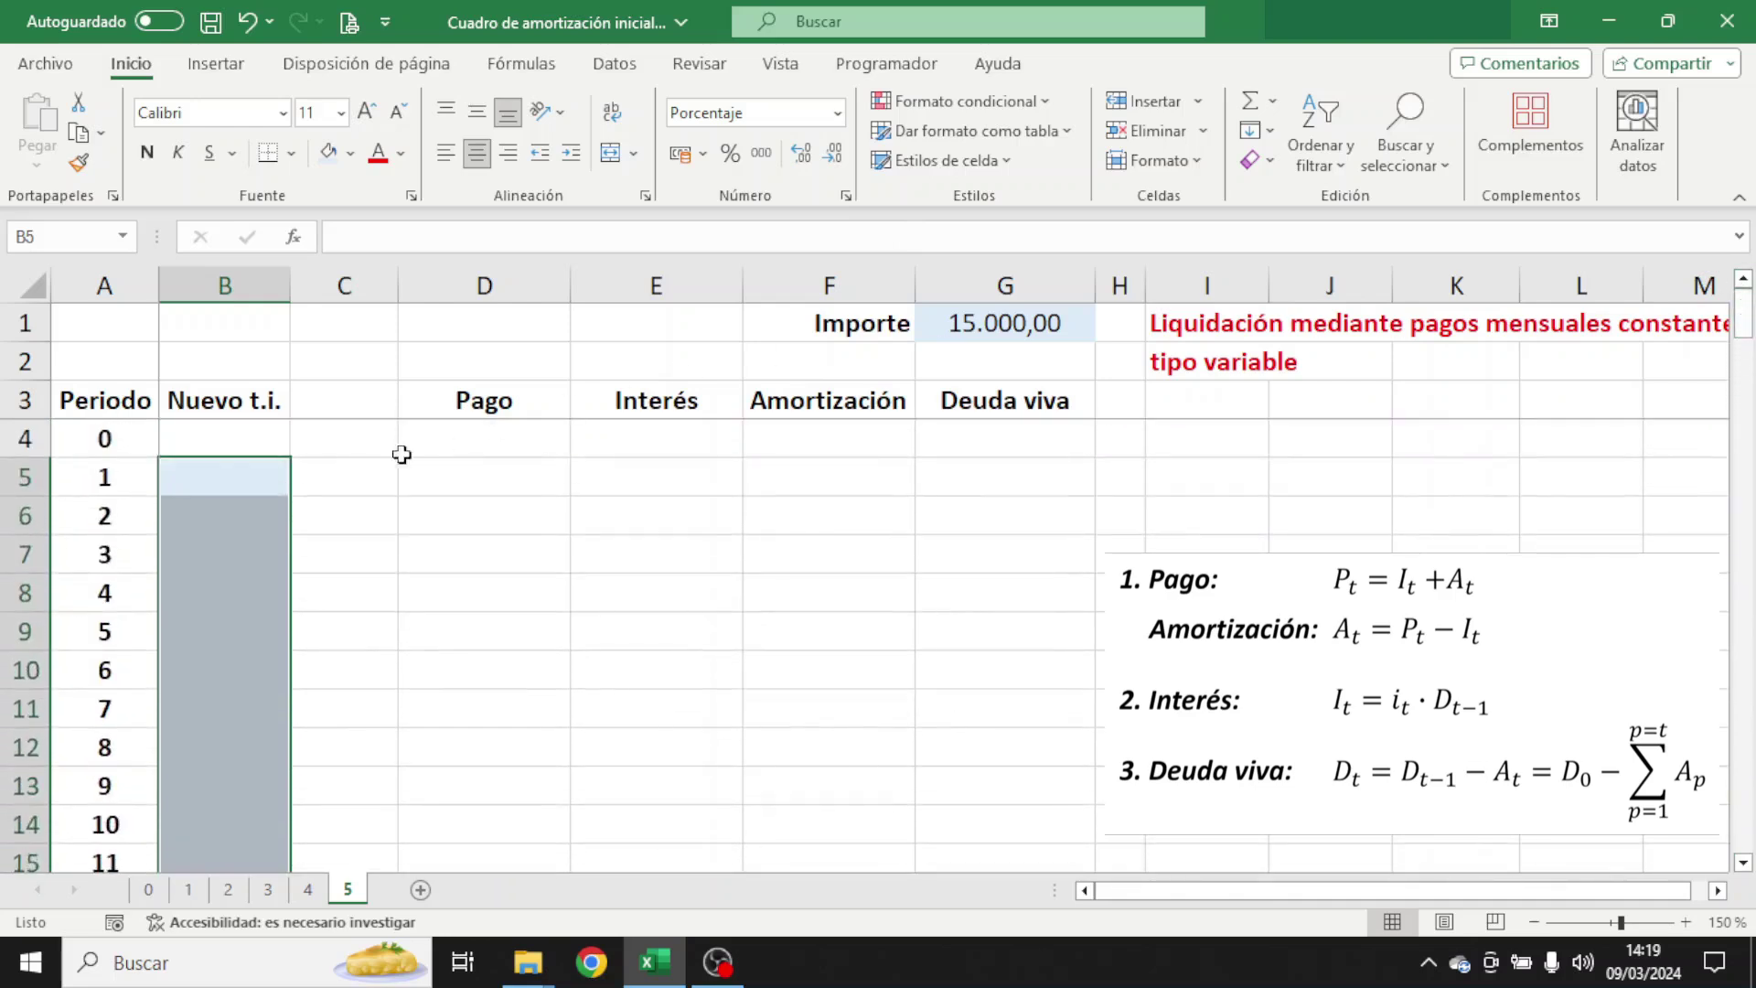
pyautogui.click(205, 488)
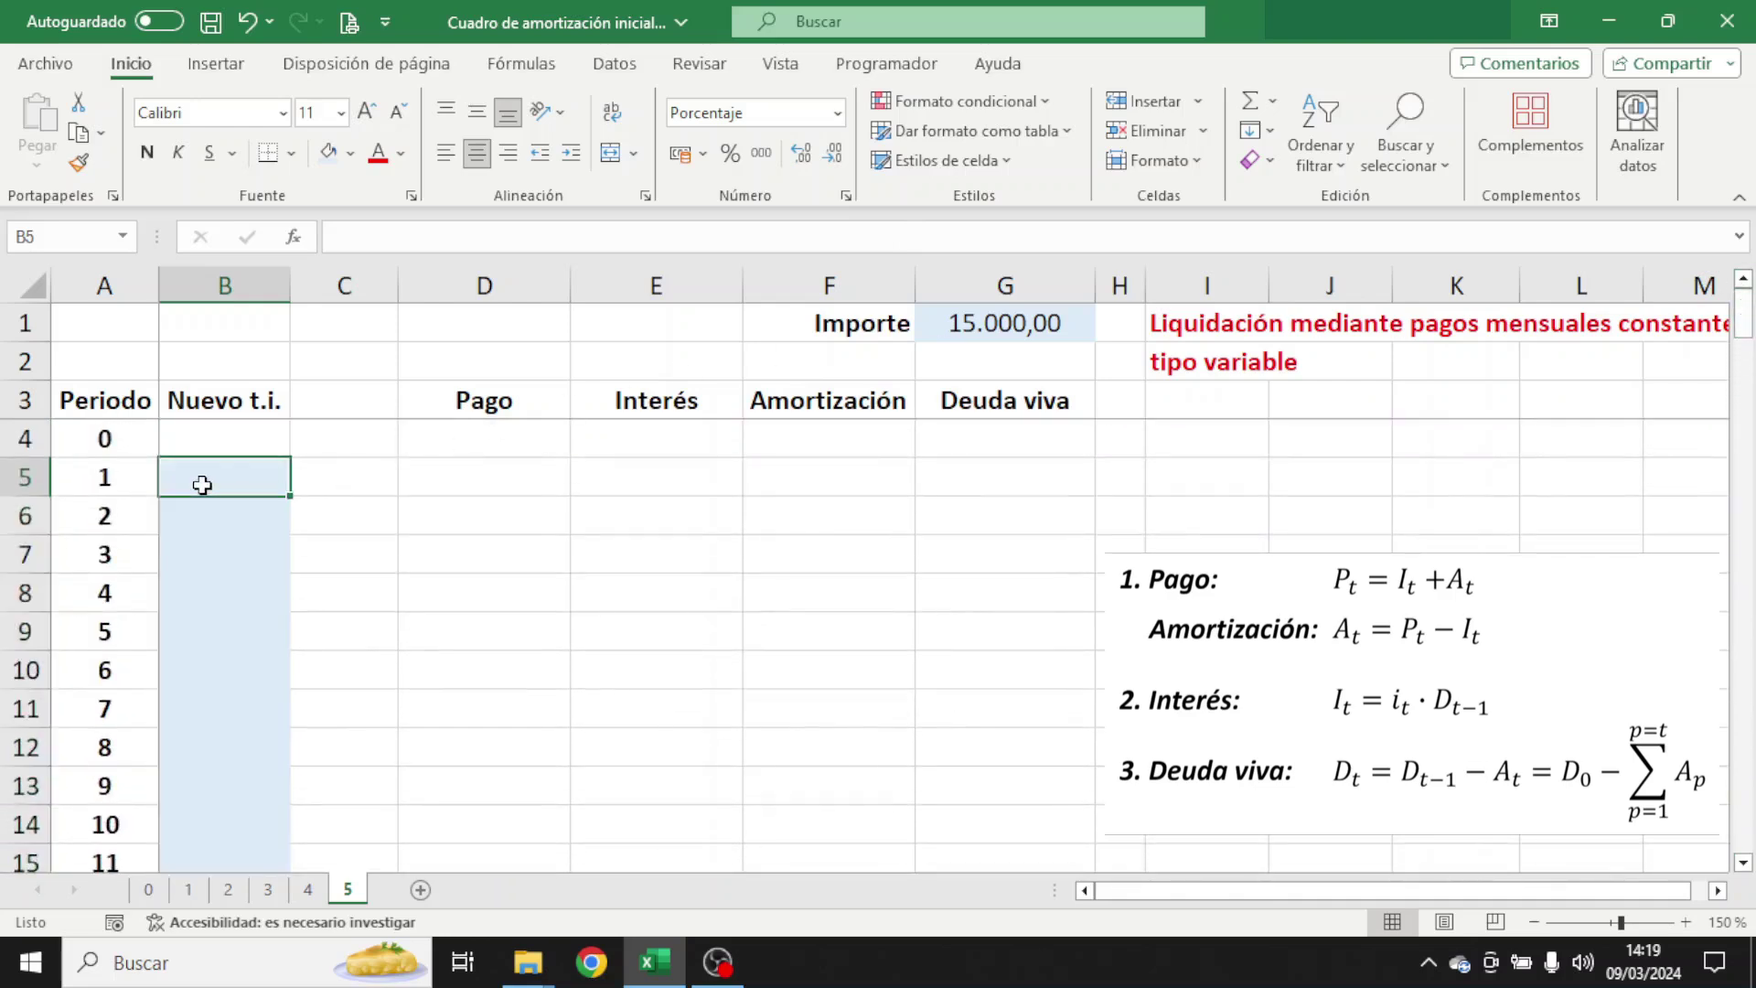
# - Enter the header "t.i." in cell C3
pyautogui.click(351, 398)
pyautogui.write('t.i.')
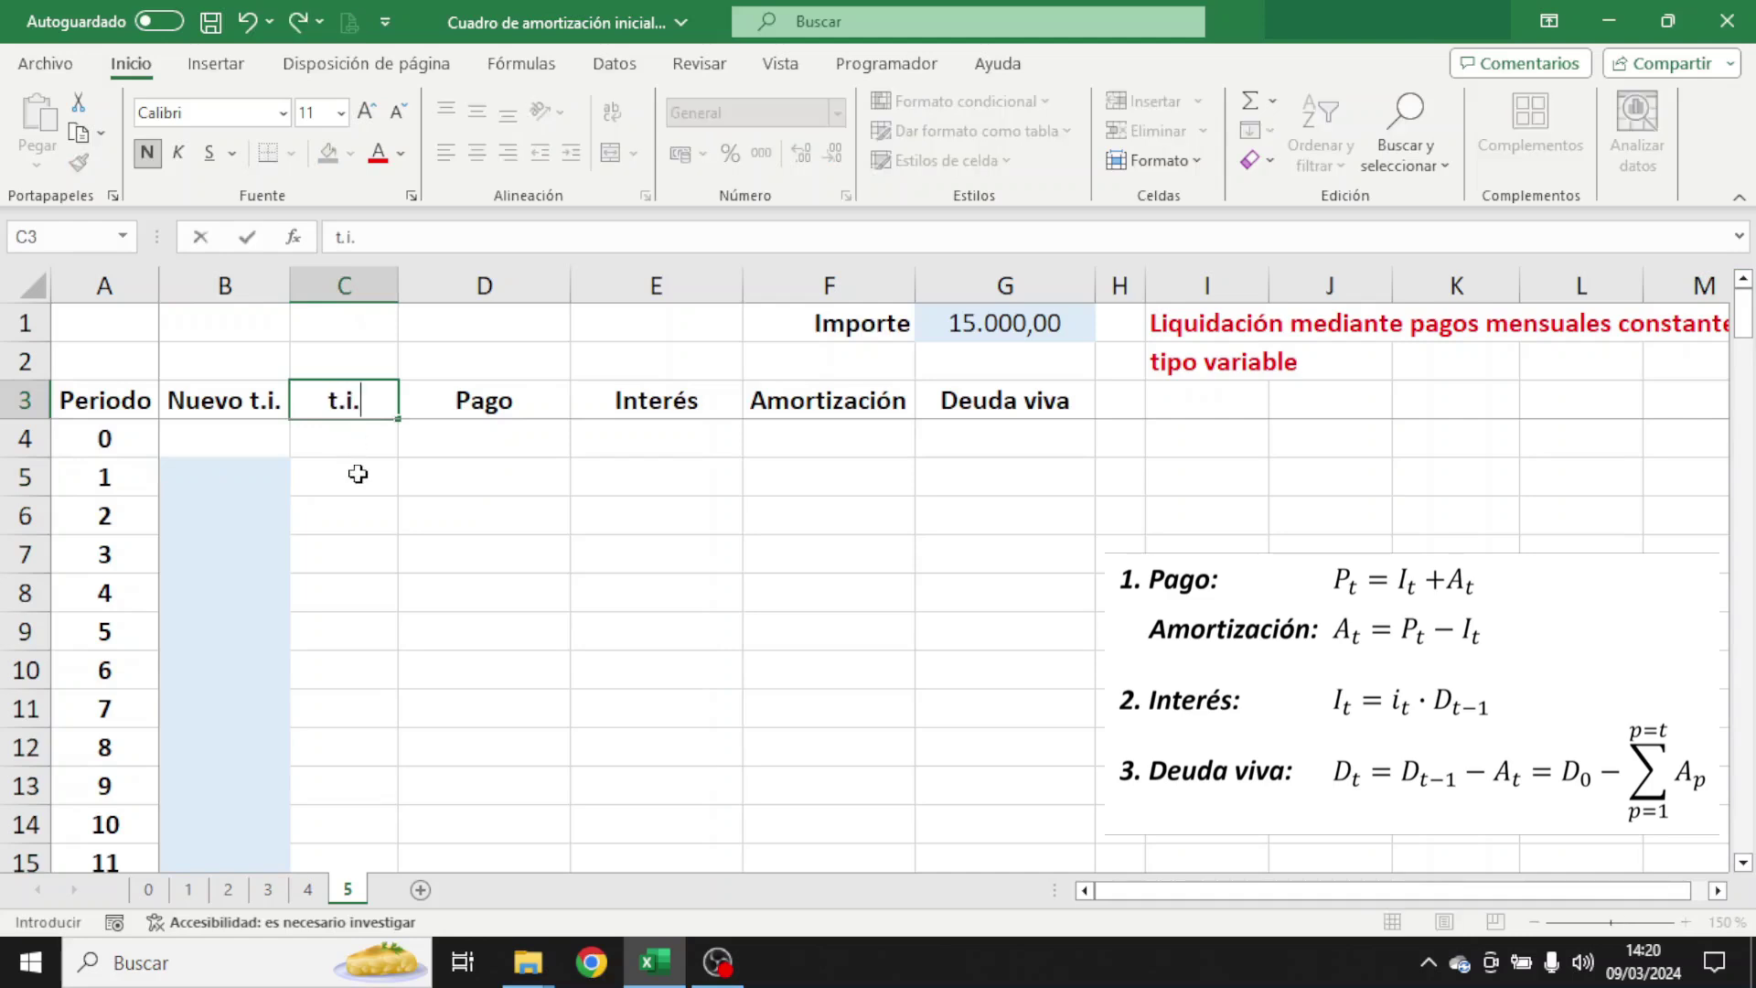
pyautogui.press('Return')
# - Enter the formula =SI(B5="";C4;B5) in C5 to carry the previous rate unless a new one is given
pyautogui.click(357, 473)
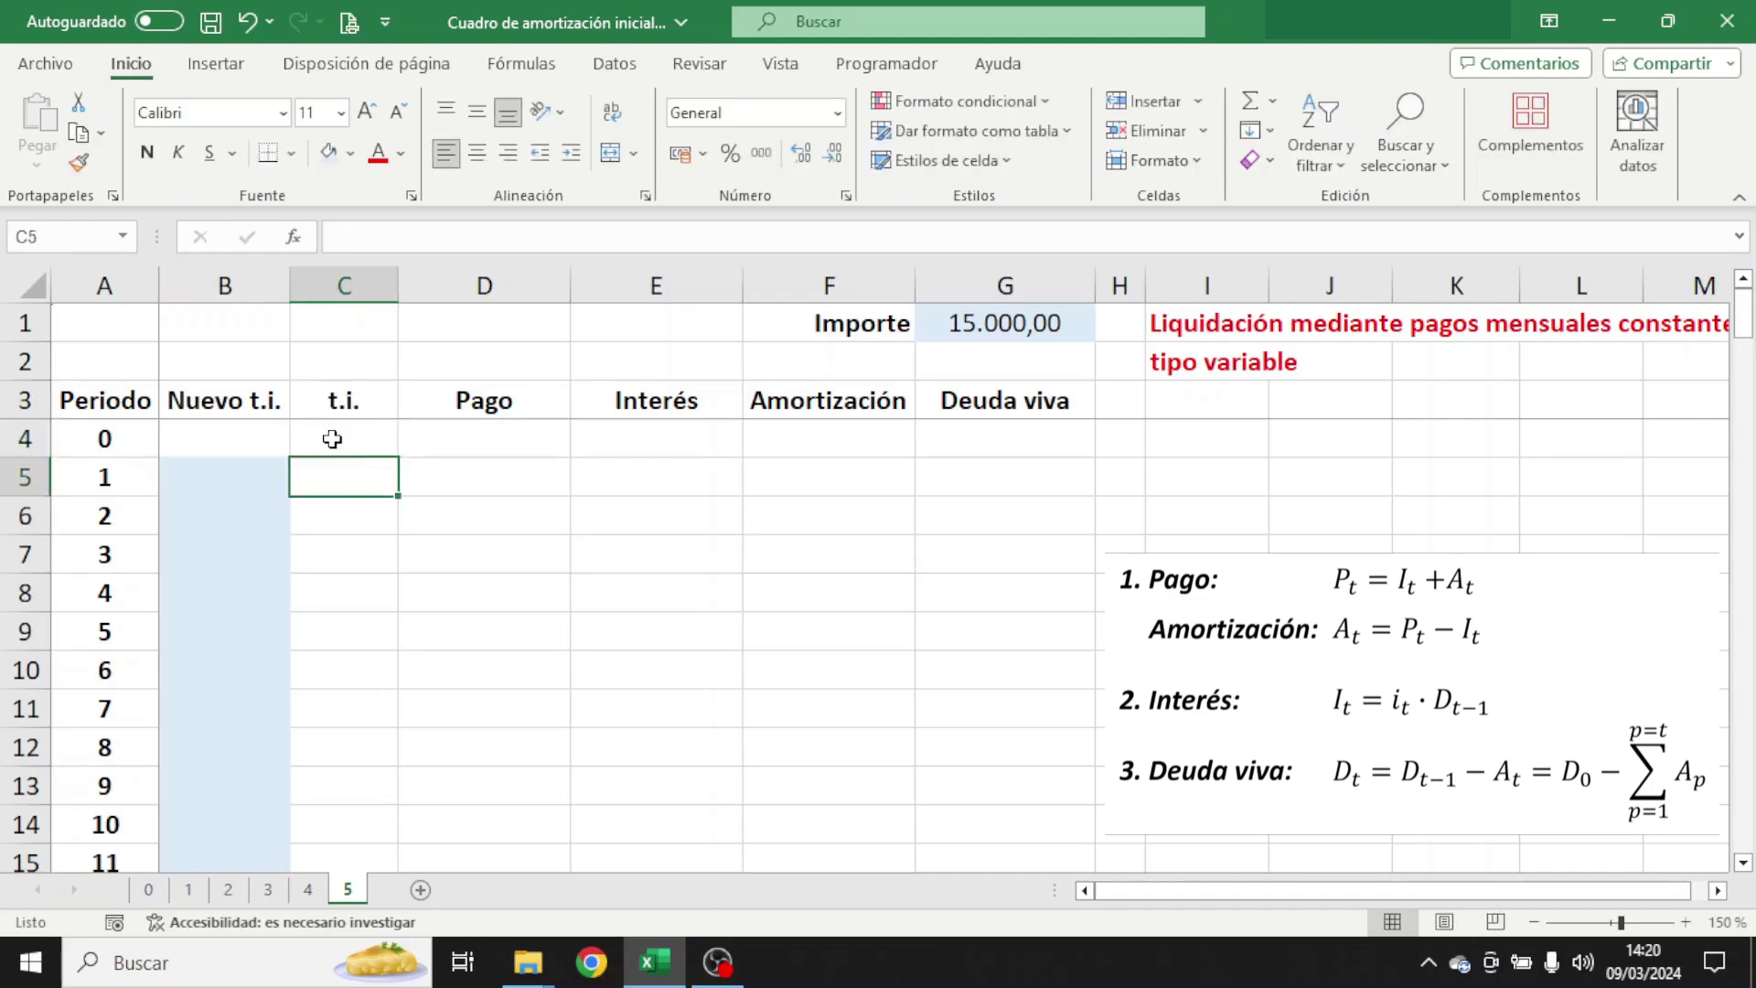
pyautogui.write('=SI(')
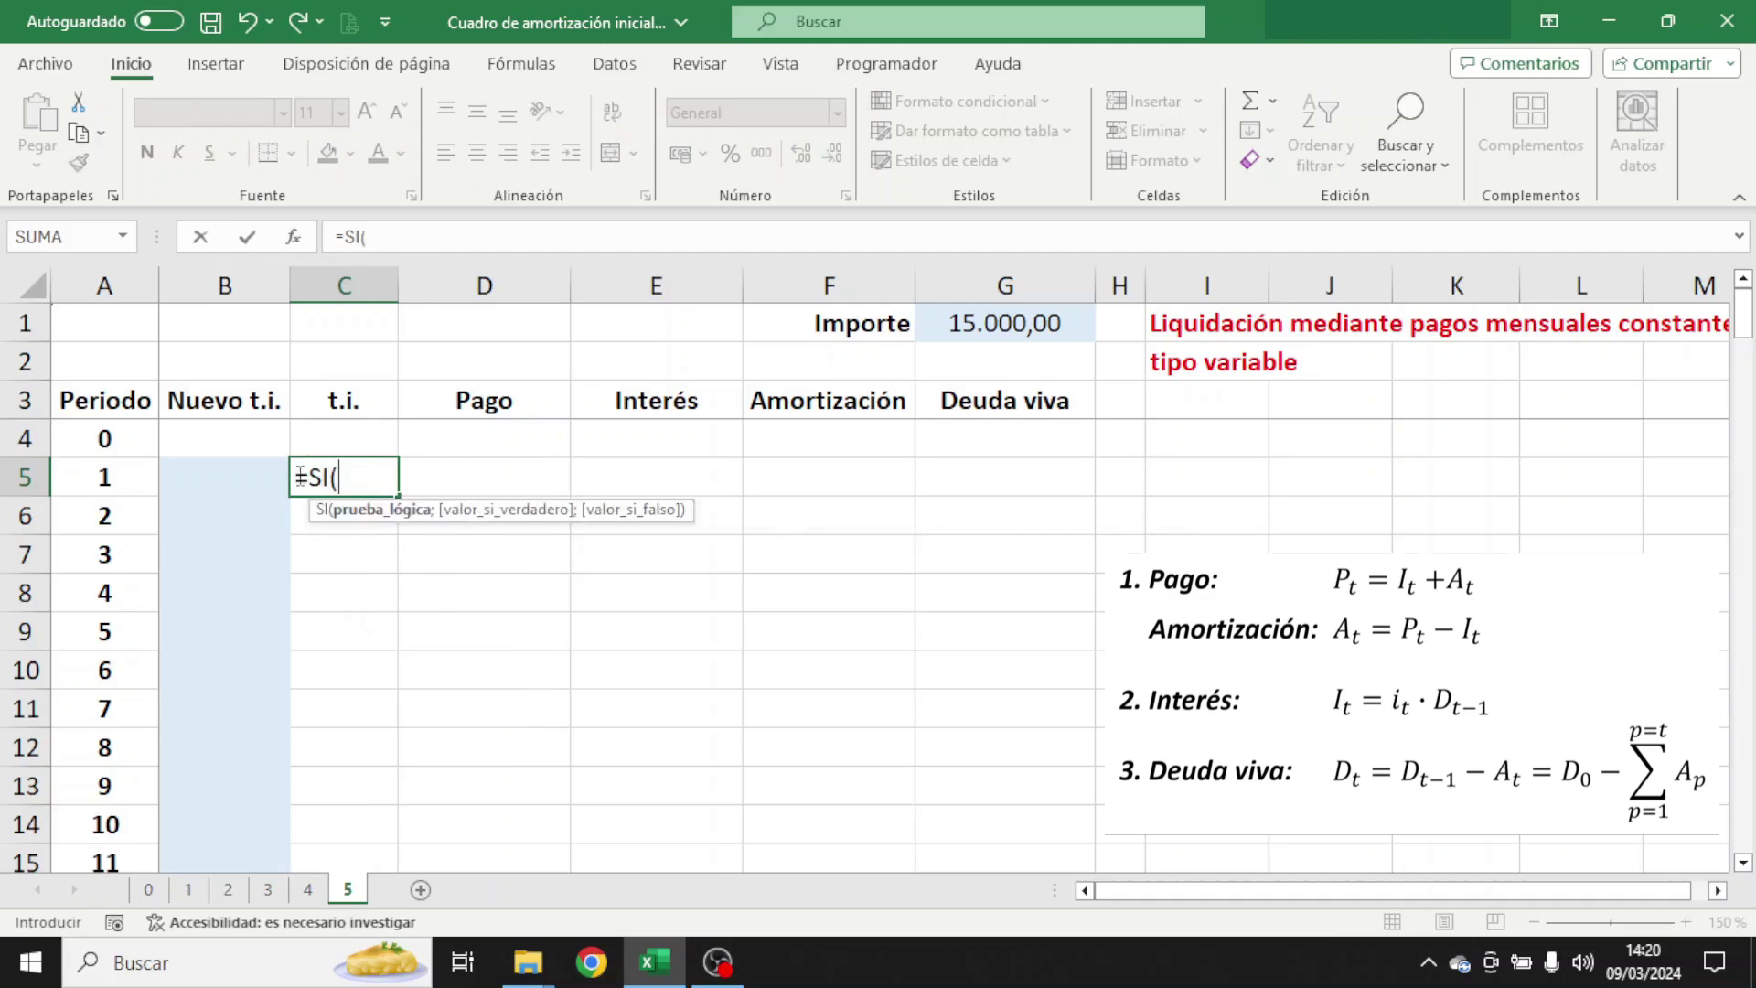
pyautogui.click(236, 481)
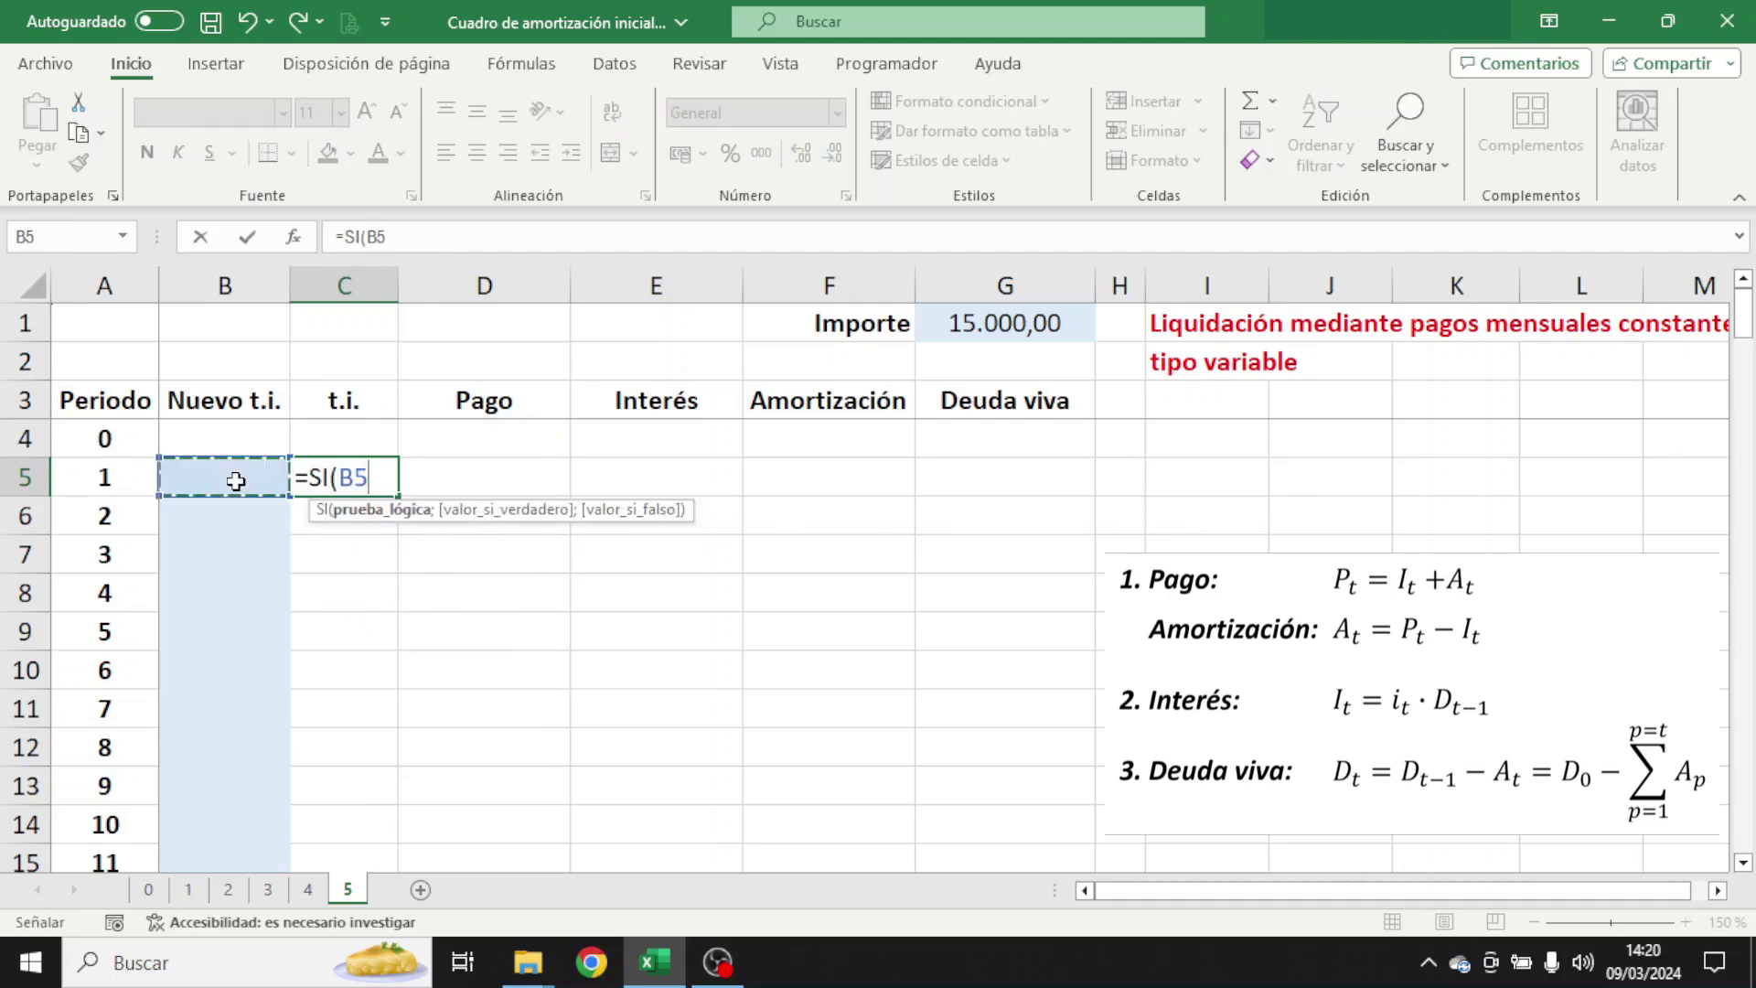
pyautogui.write('="";')
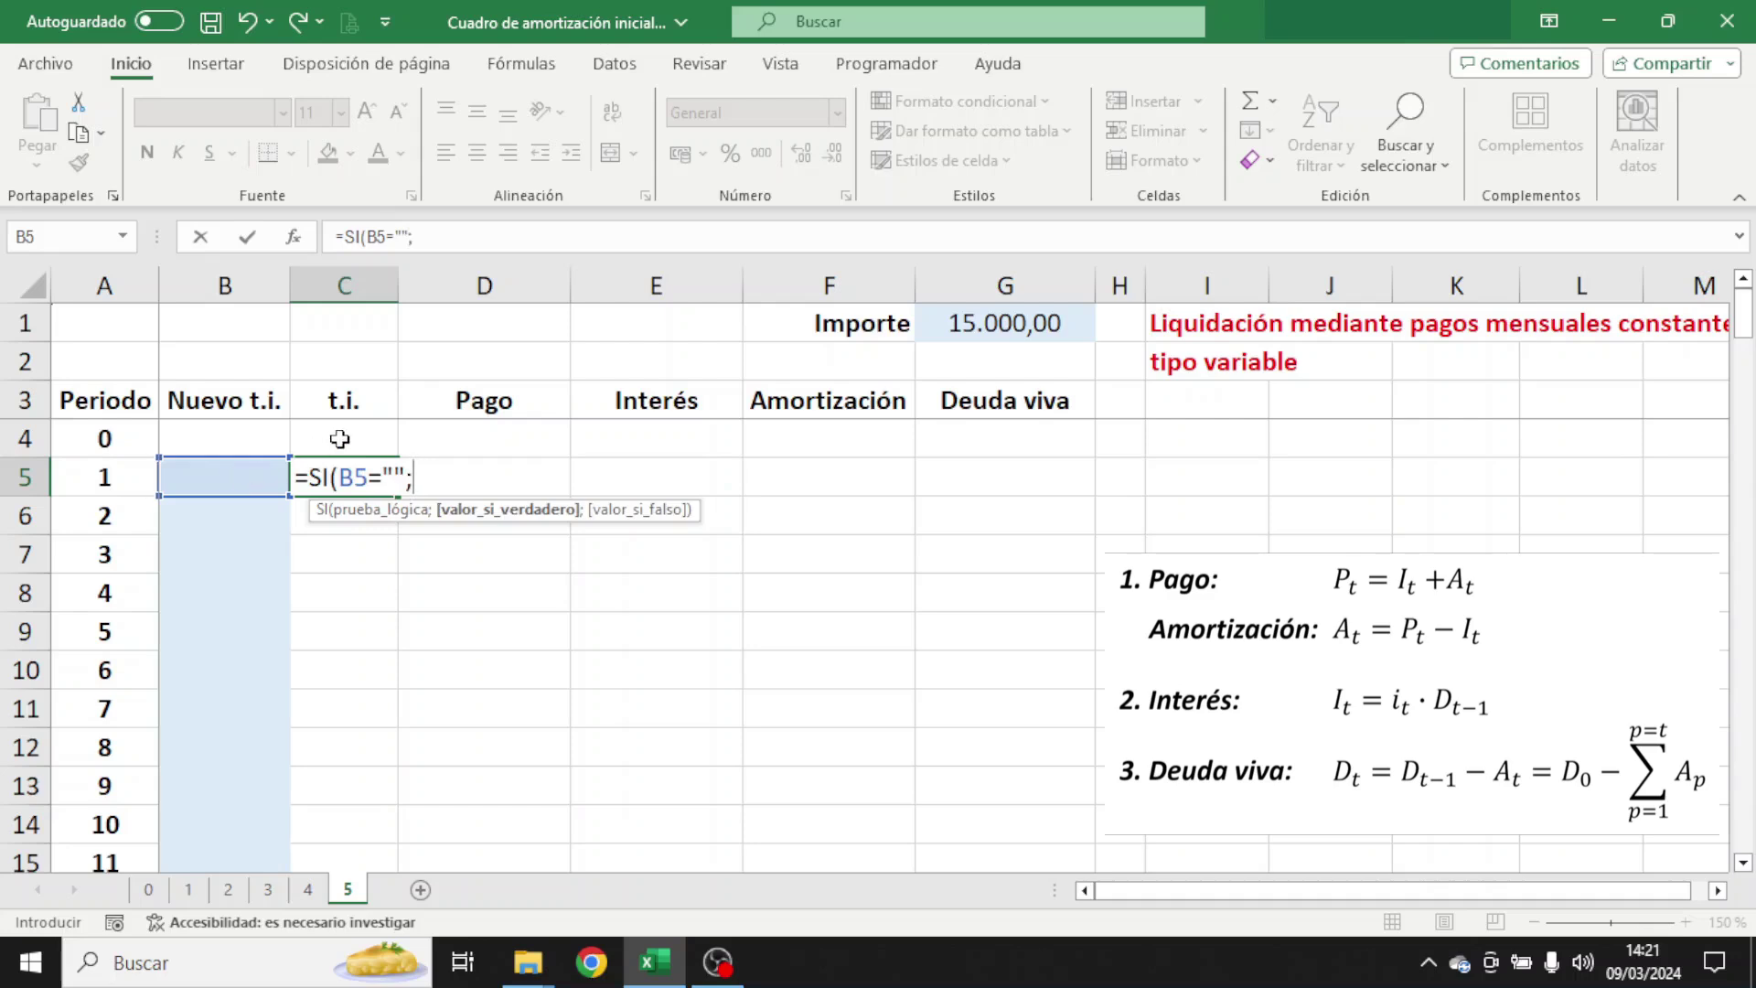
pyautogui.click(339, 439)
pyautogui.write(';')
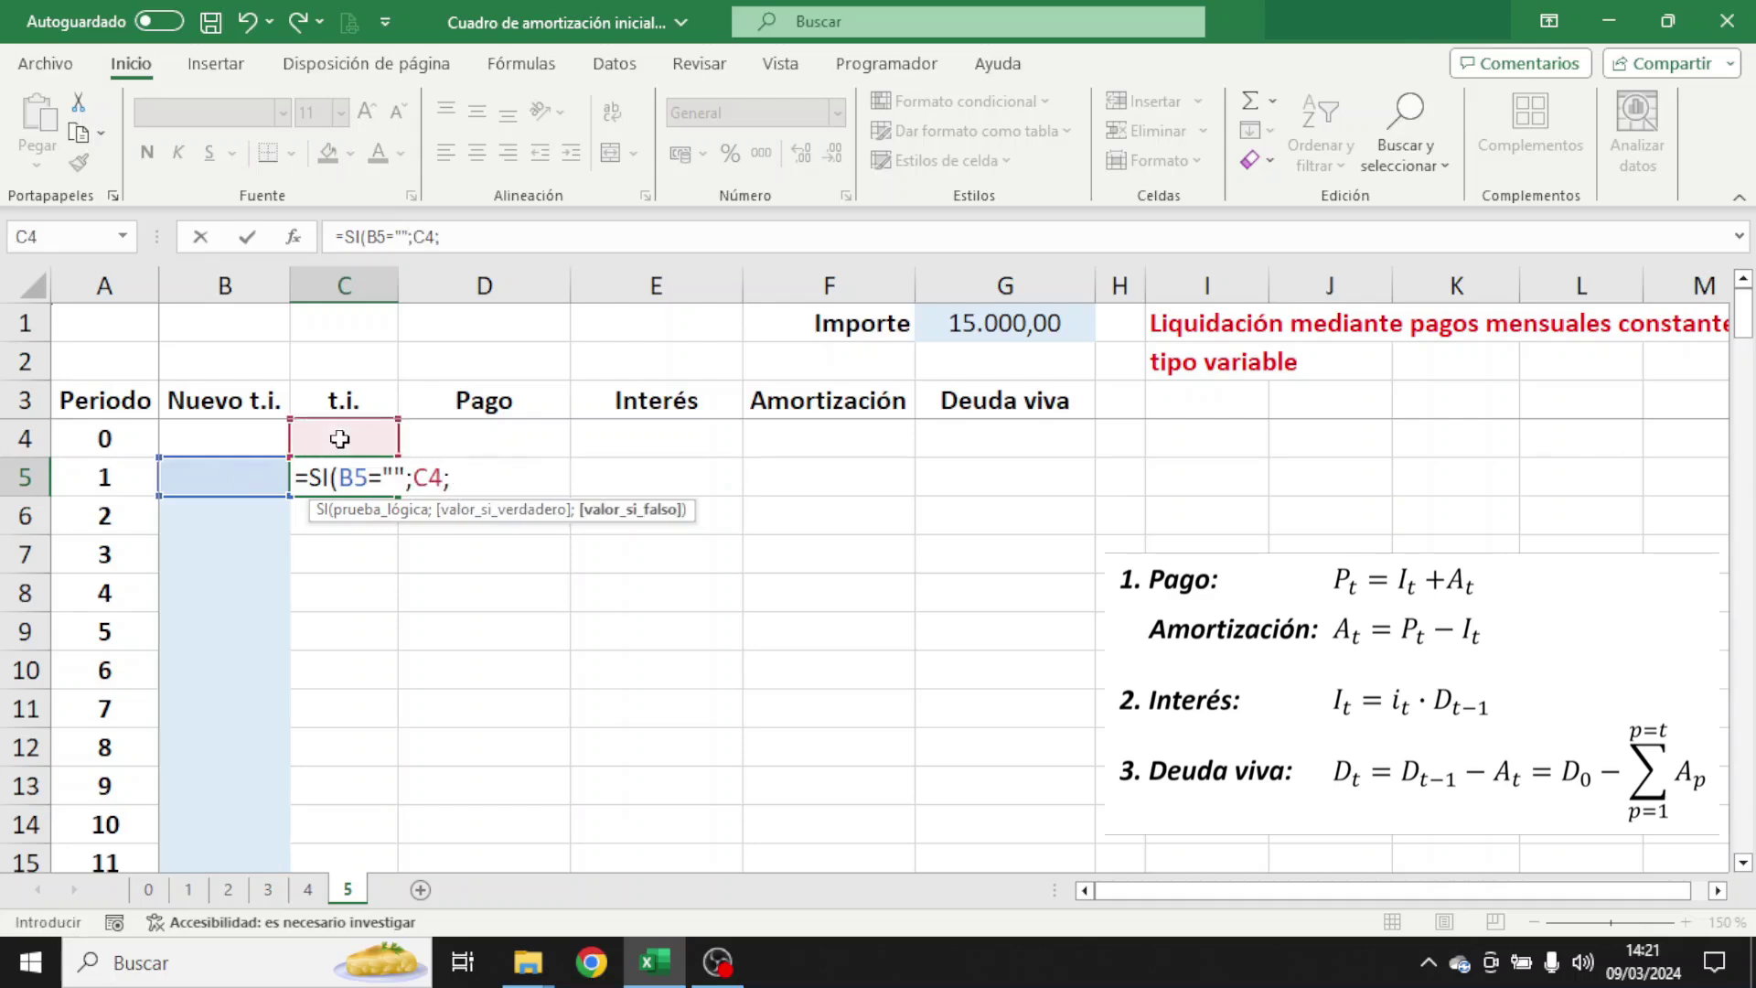
pyautogui.click(264, 477)
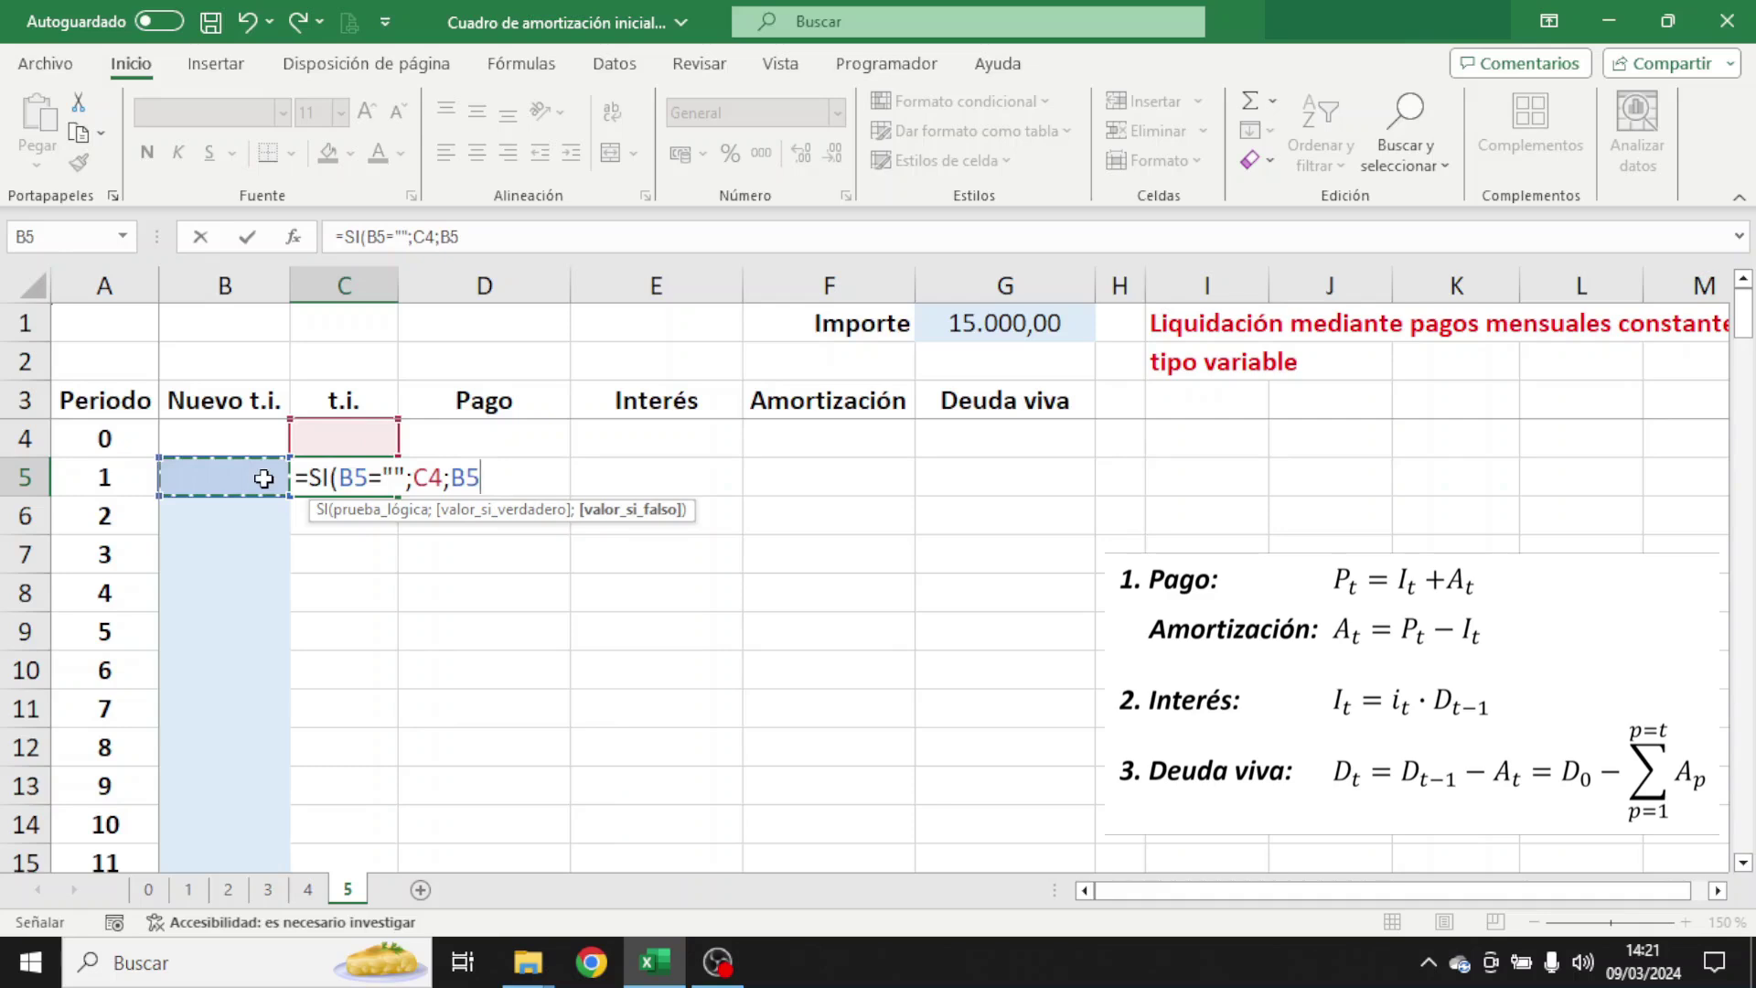
pyautogui.write(')')
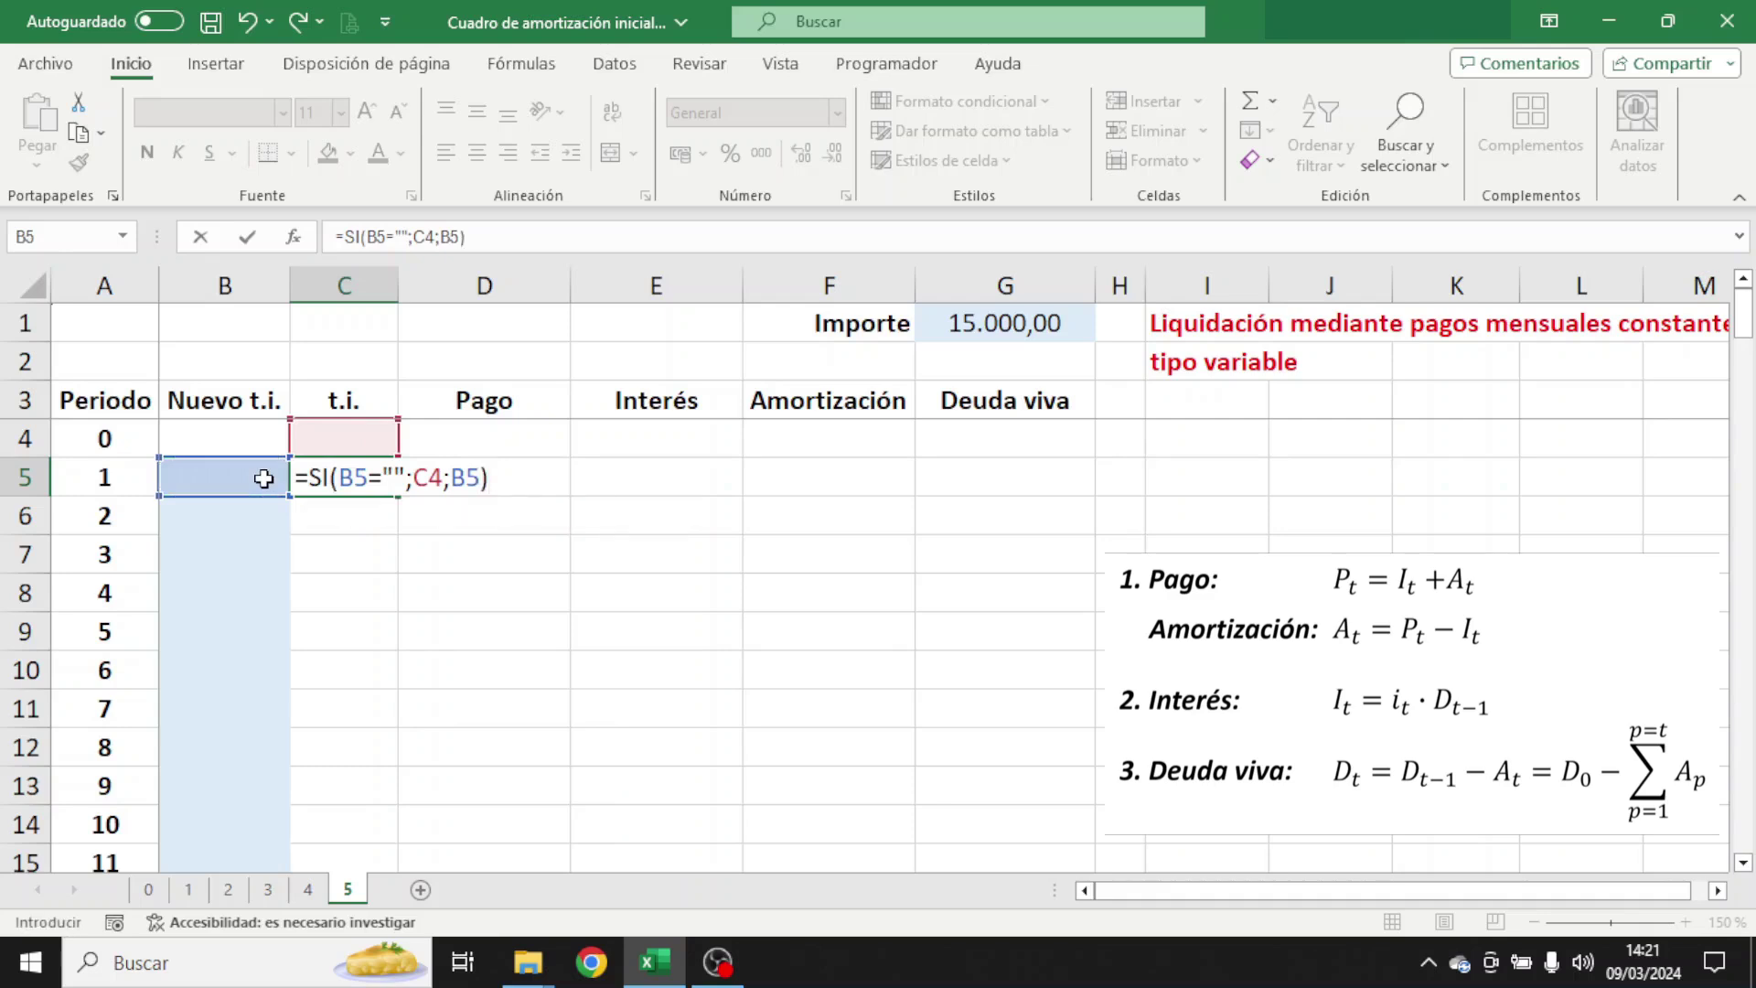
pyautogui.press('Return')
# - Center cell C5 and format it as a percentage with two decimals
pyautogui.click(329, 474)
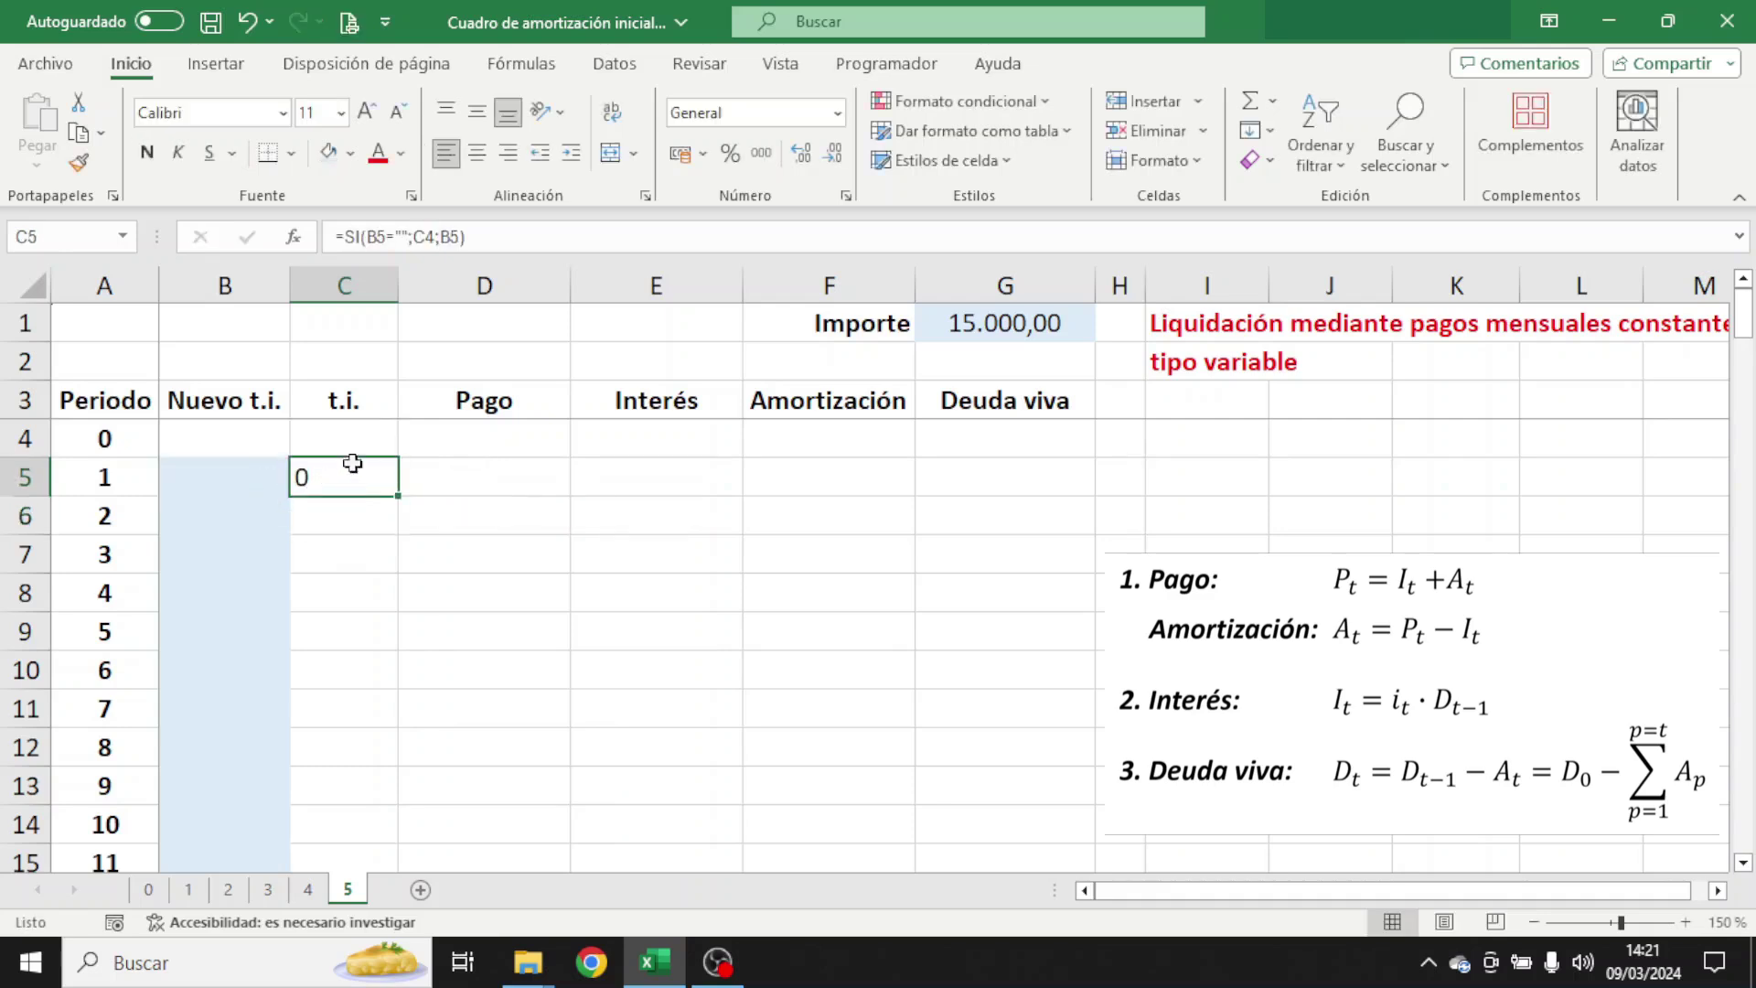
pyautogui.click(477, 152)
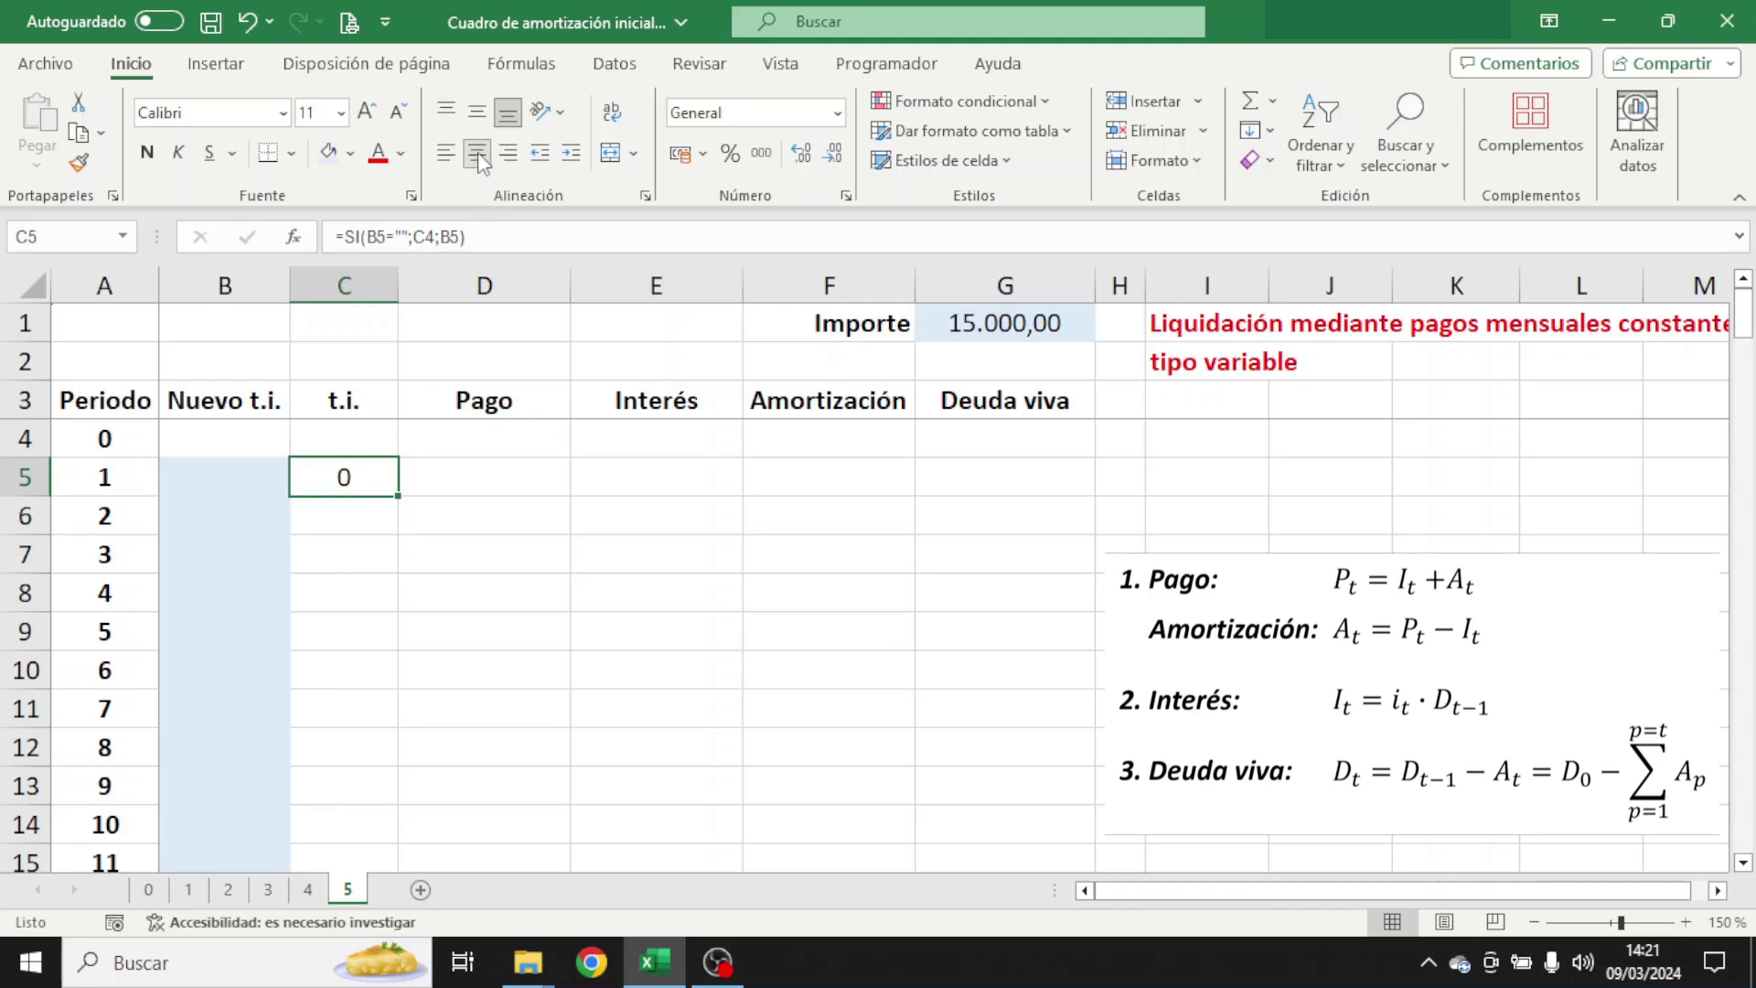
pyautogui.click(731, 152)
pyautogui.click(801, 153)
pyautogui.click(801, 153)
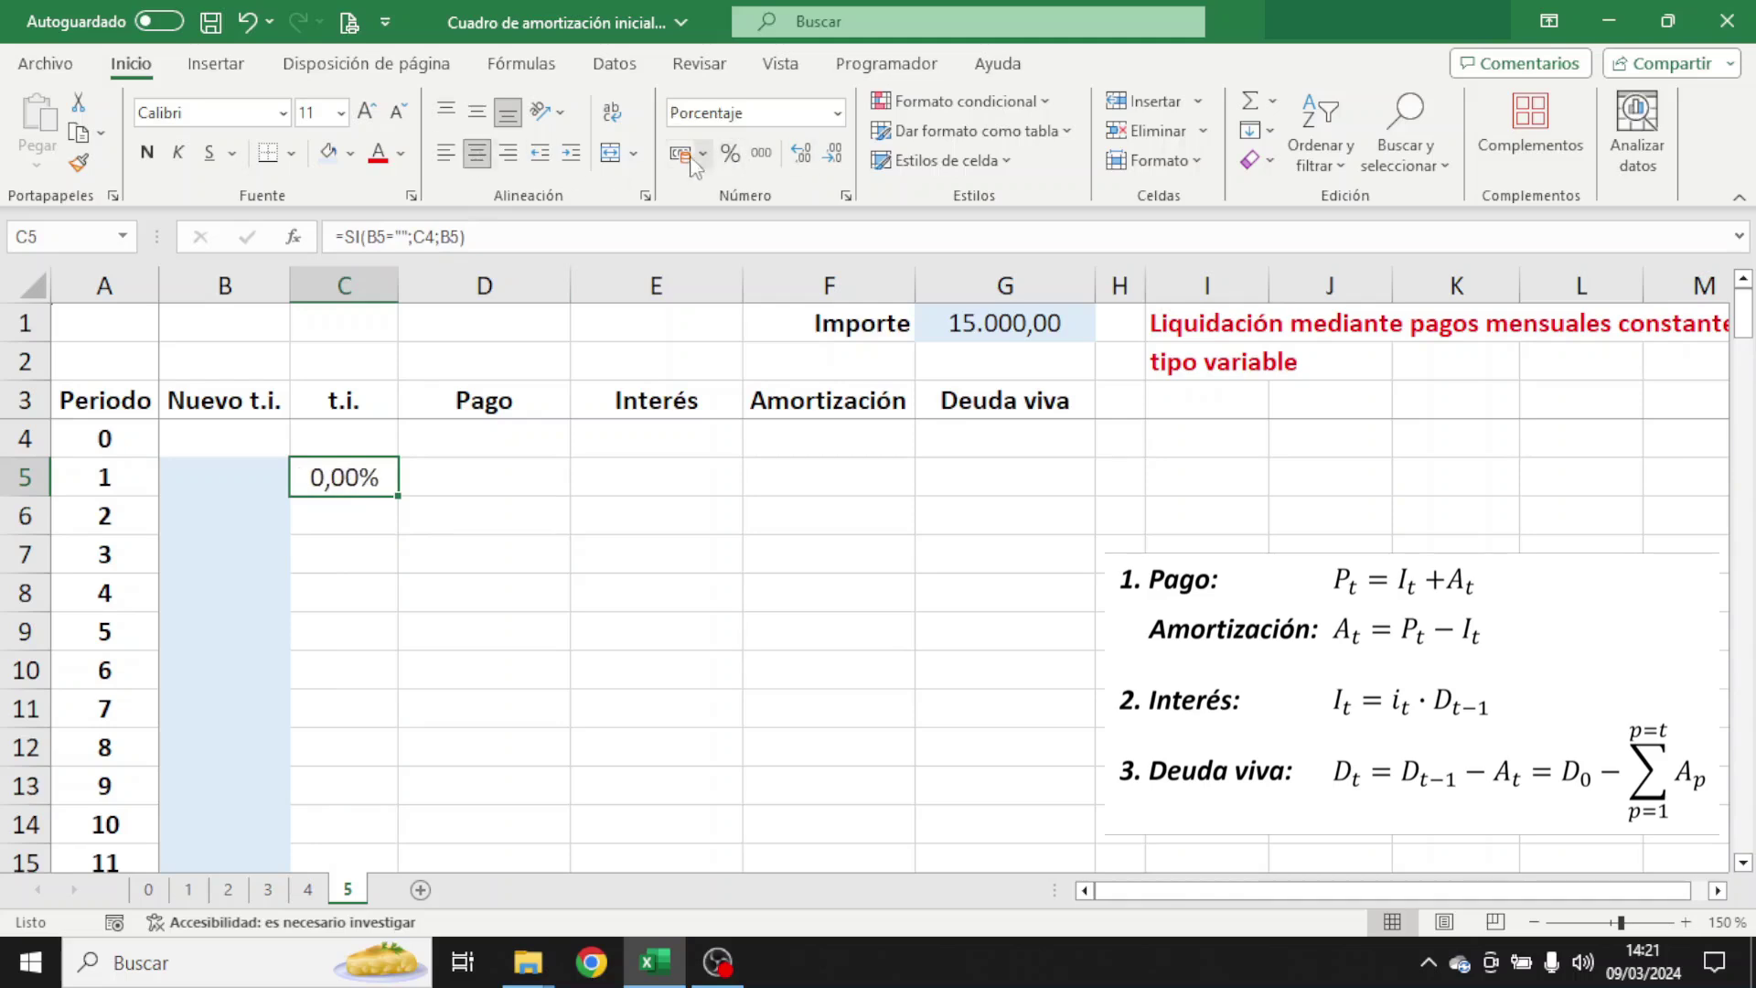
# - Shade C5 yellow and copy its formula and formatting down to period 120 (C124)
pyautogui.click(350, 153)
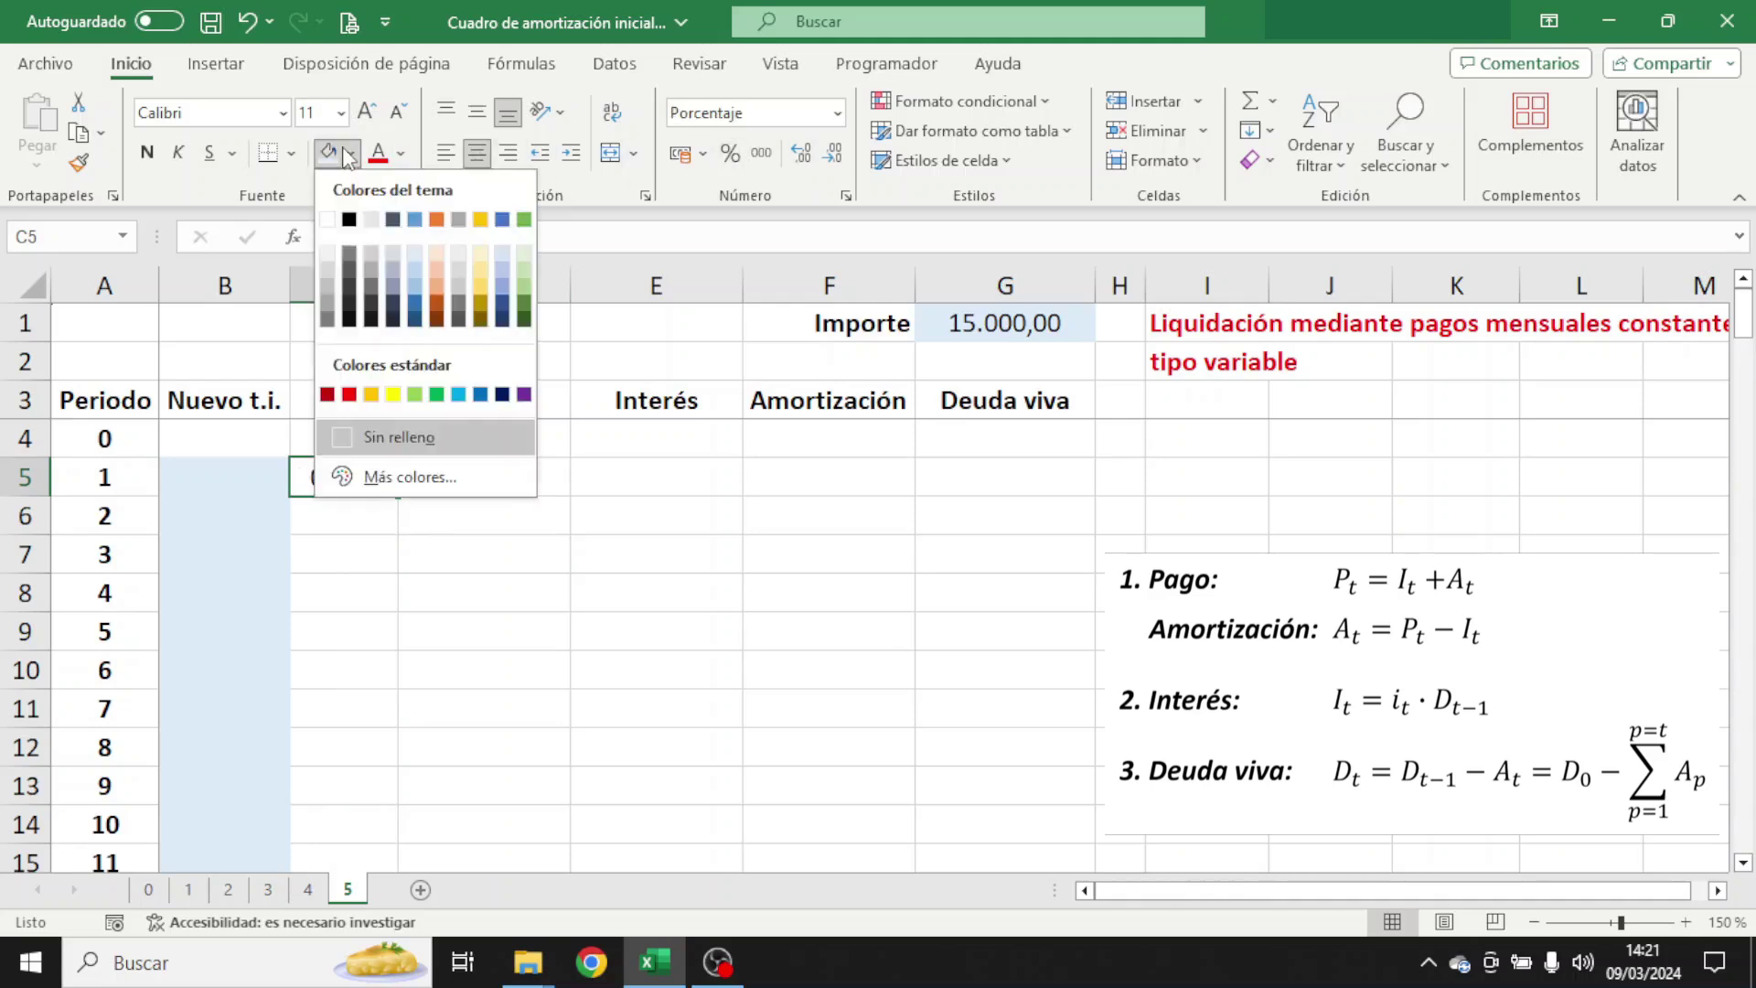
pyautogui.click(393, 394)
pyautogui.moveTo(398, 497); pyautogui.dragTo(361, 817)
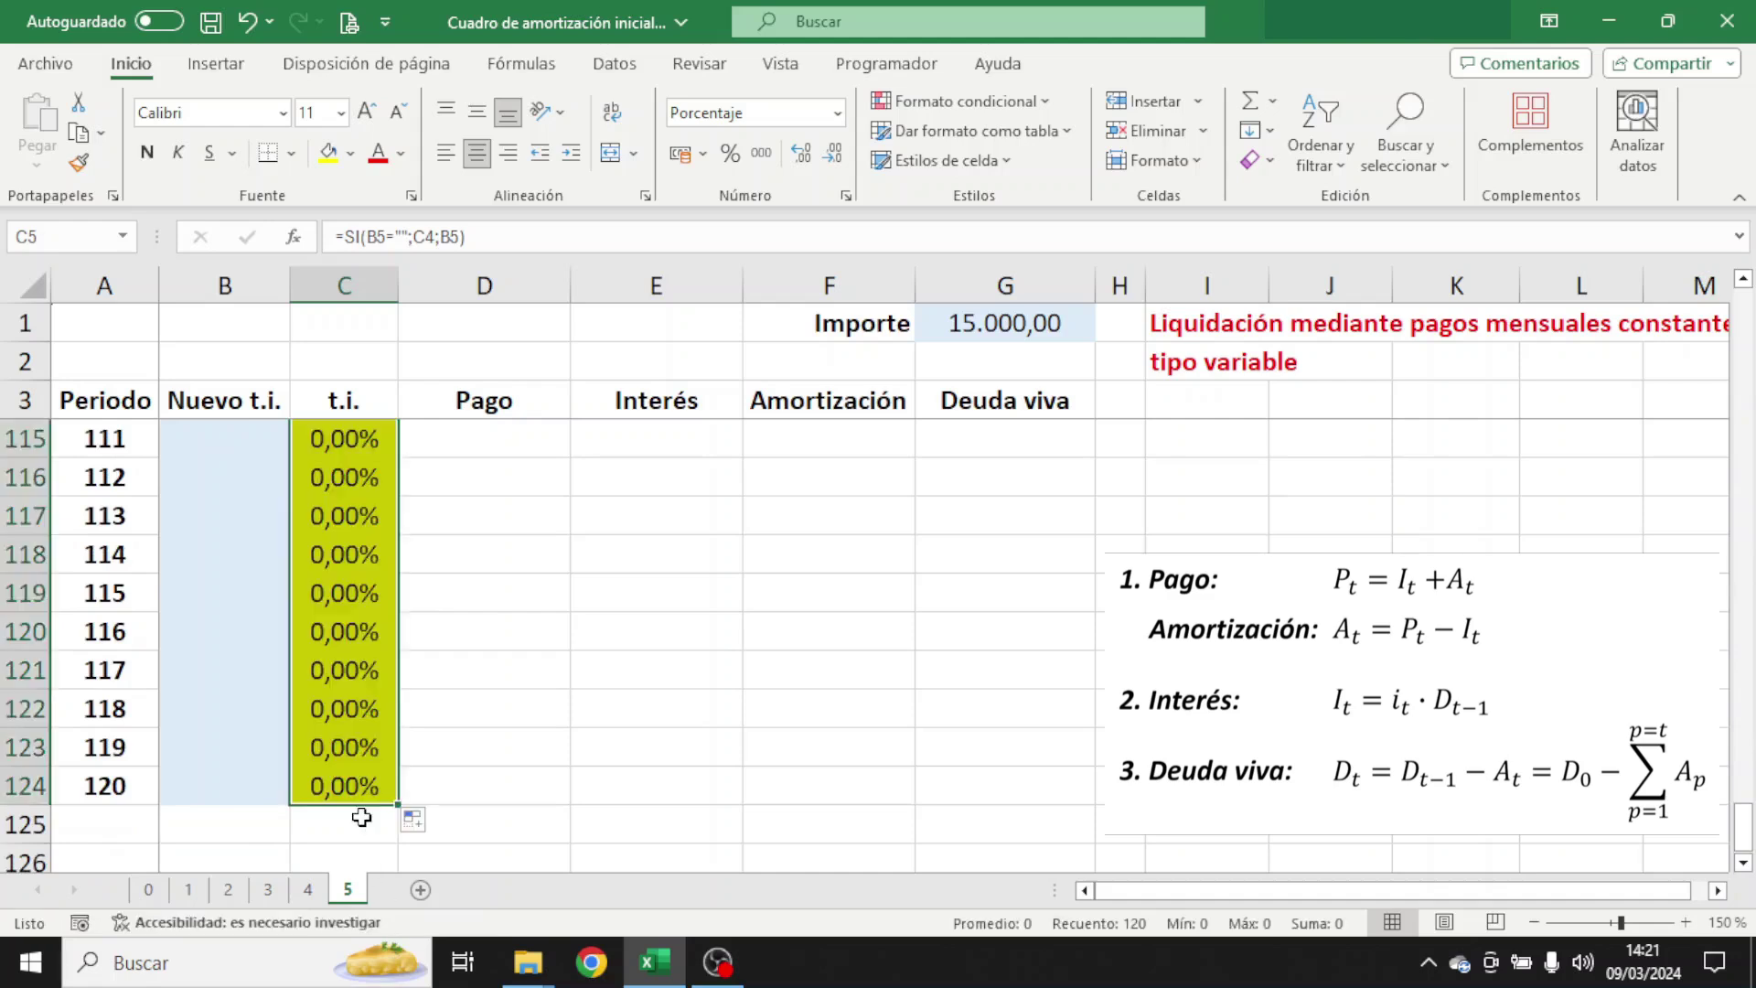
pyautogui.moveTo(1743, 828); pyautogui.dragTo(1743, 311)
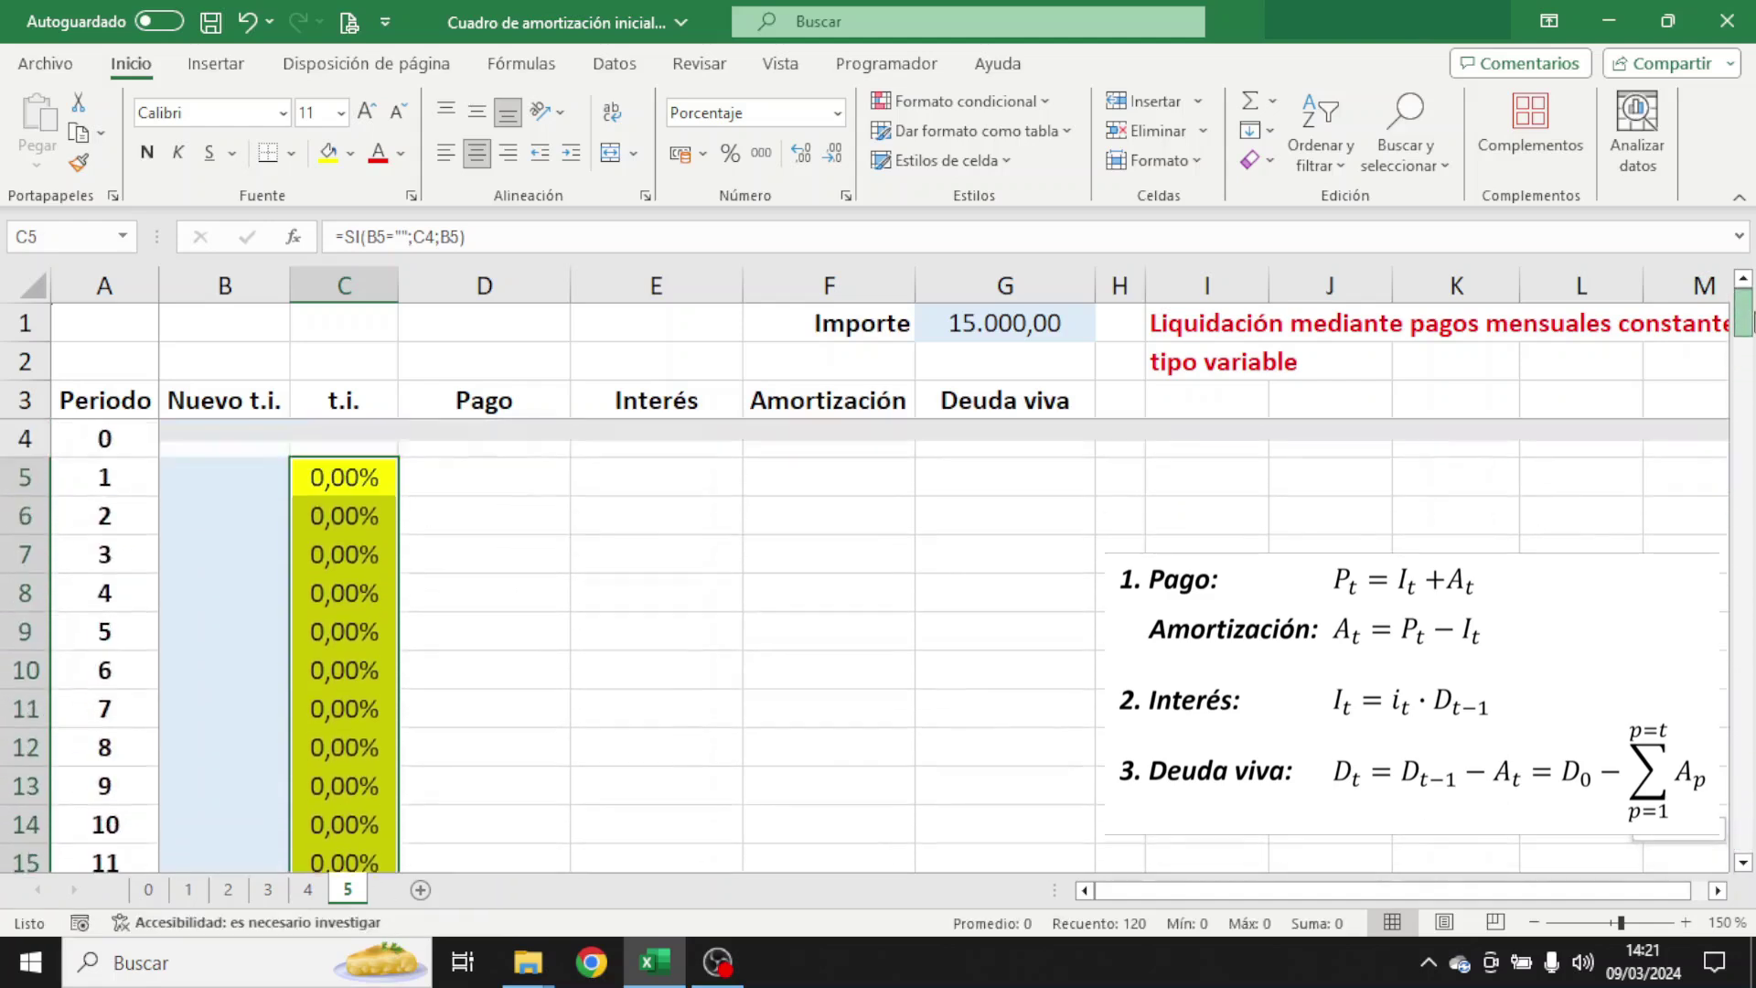
pyautogui.click(383, 483)
# - Enter new interest rates of 6% for period 1 (B5) and 5,32% for period 10 (B14)
pyautogui.click(223, 474)
pyautogui.write('6')
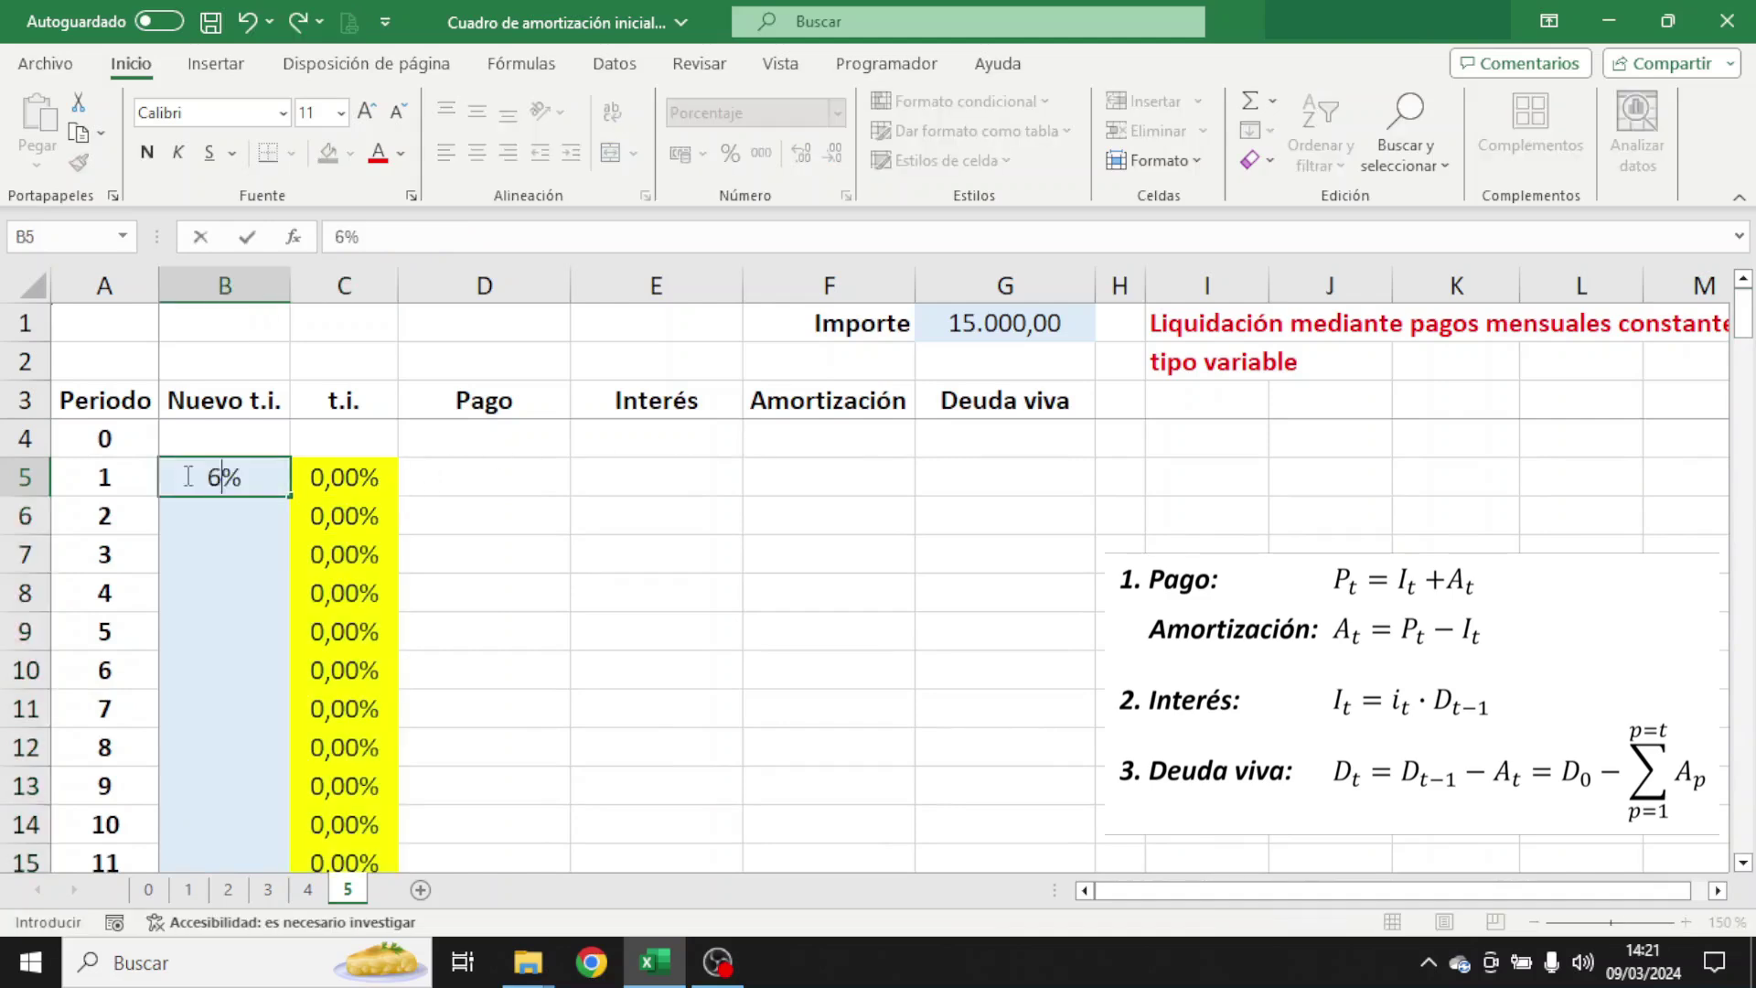
pyautogui.press('Return')
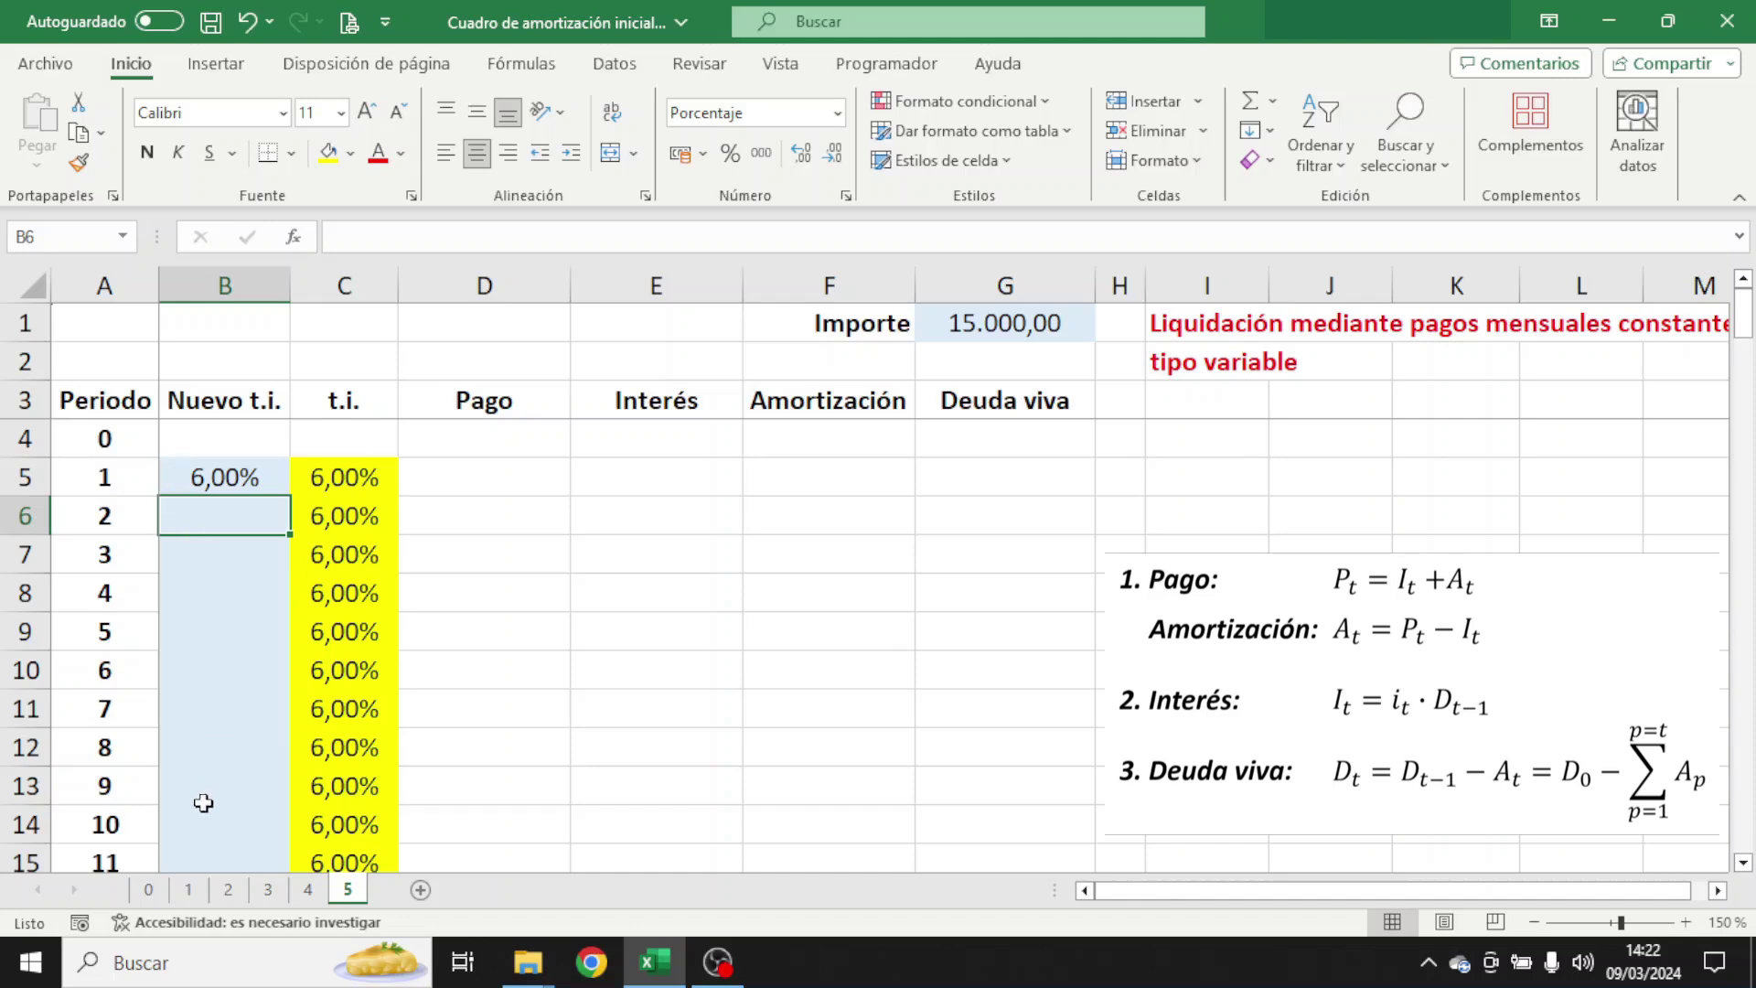
pyautogui.click(177, 825)
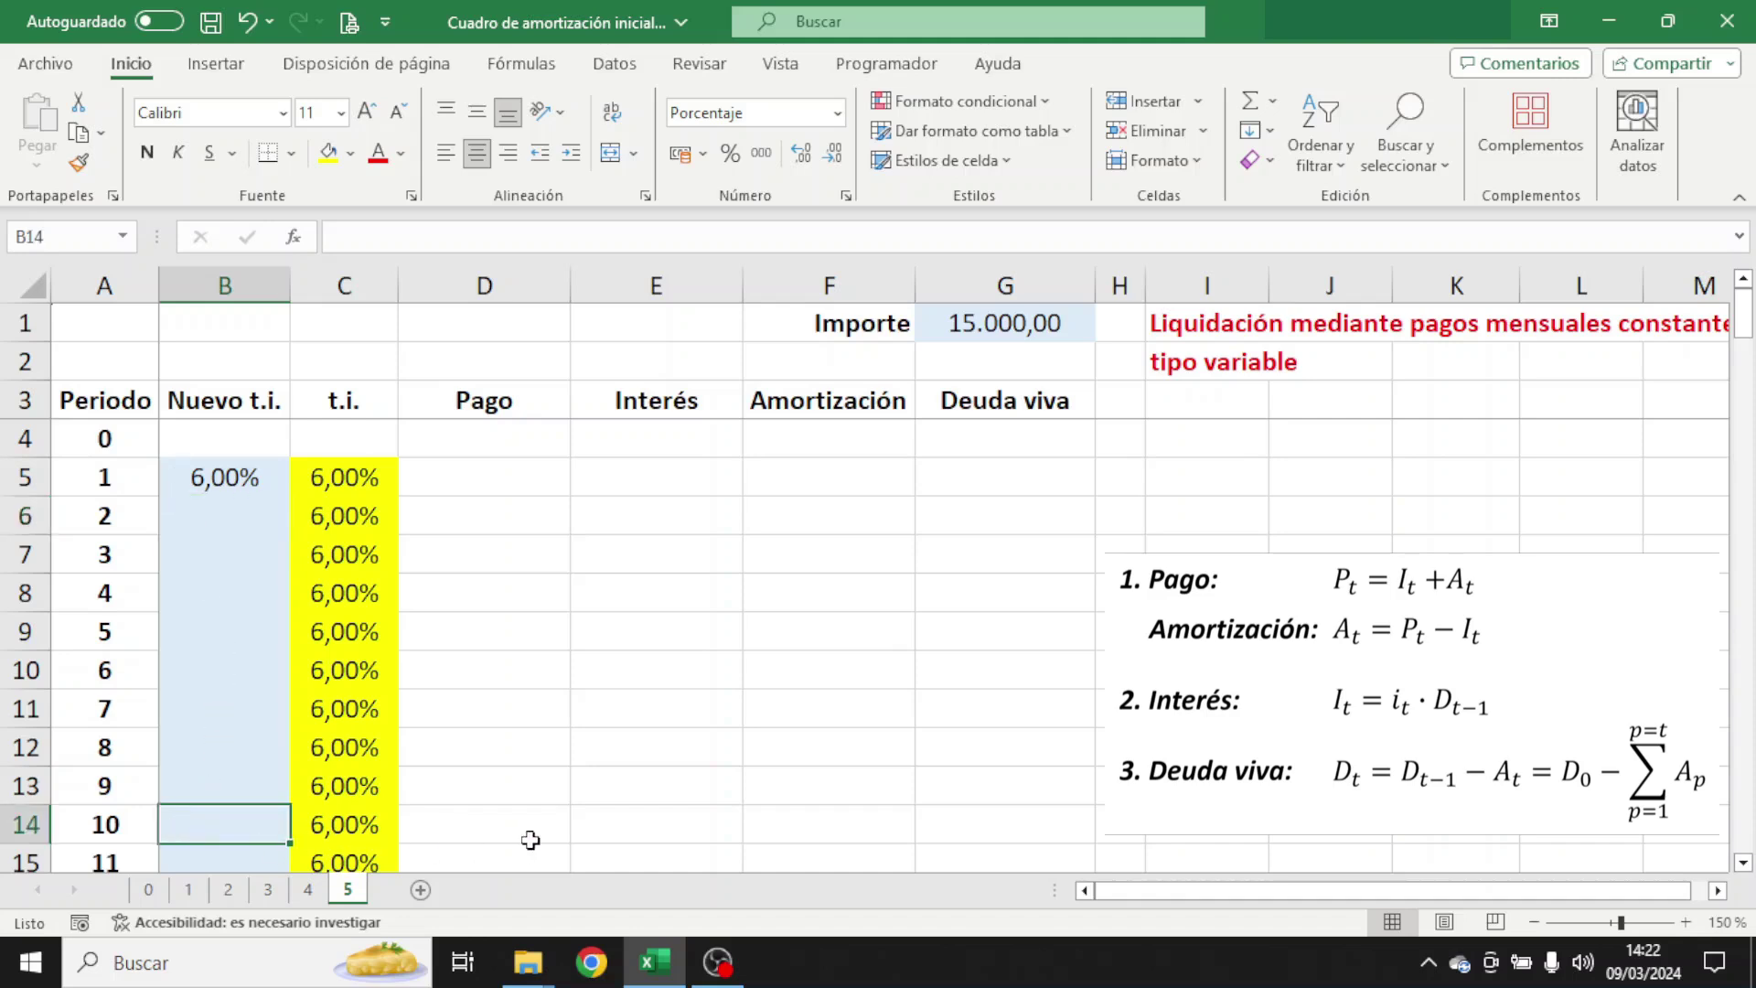
pyautogui.write('5,32')
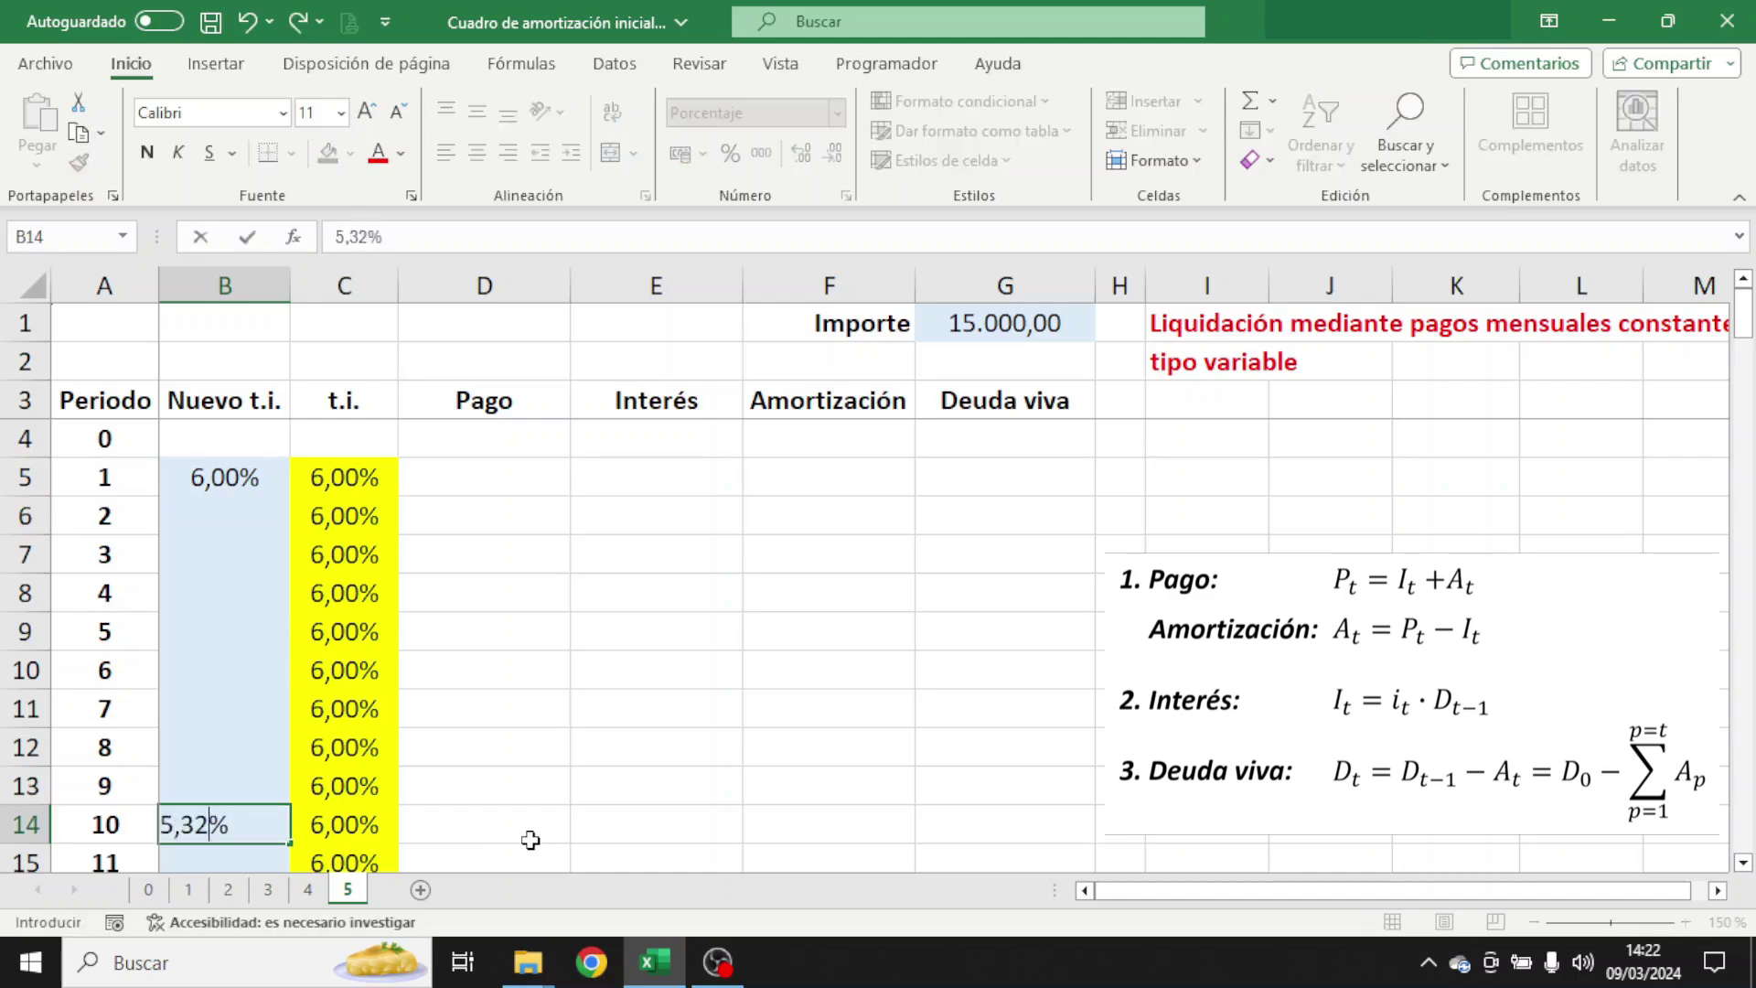
pyautogui.press('Return')
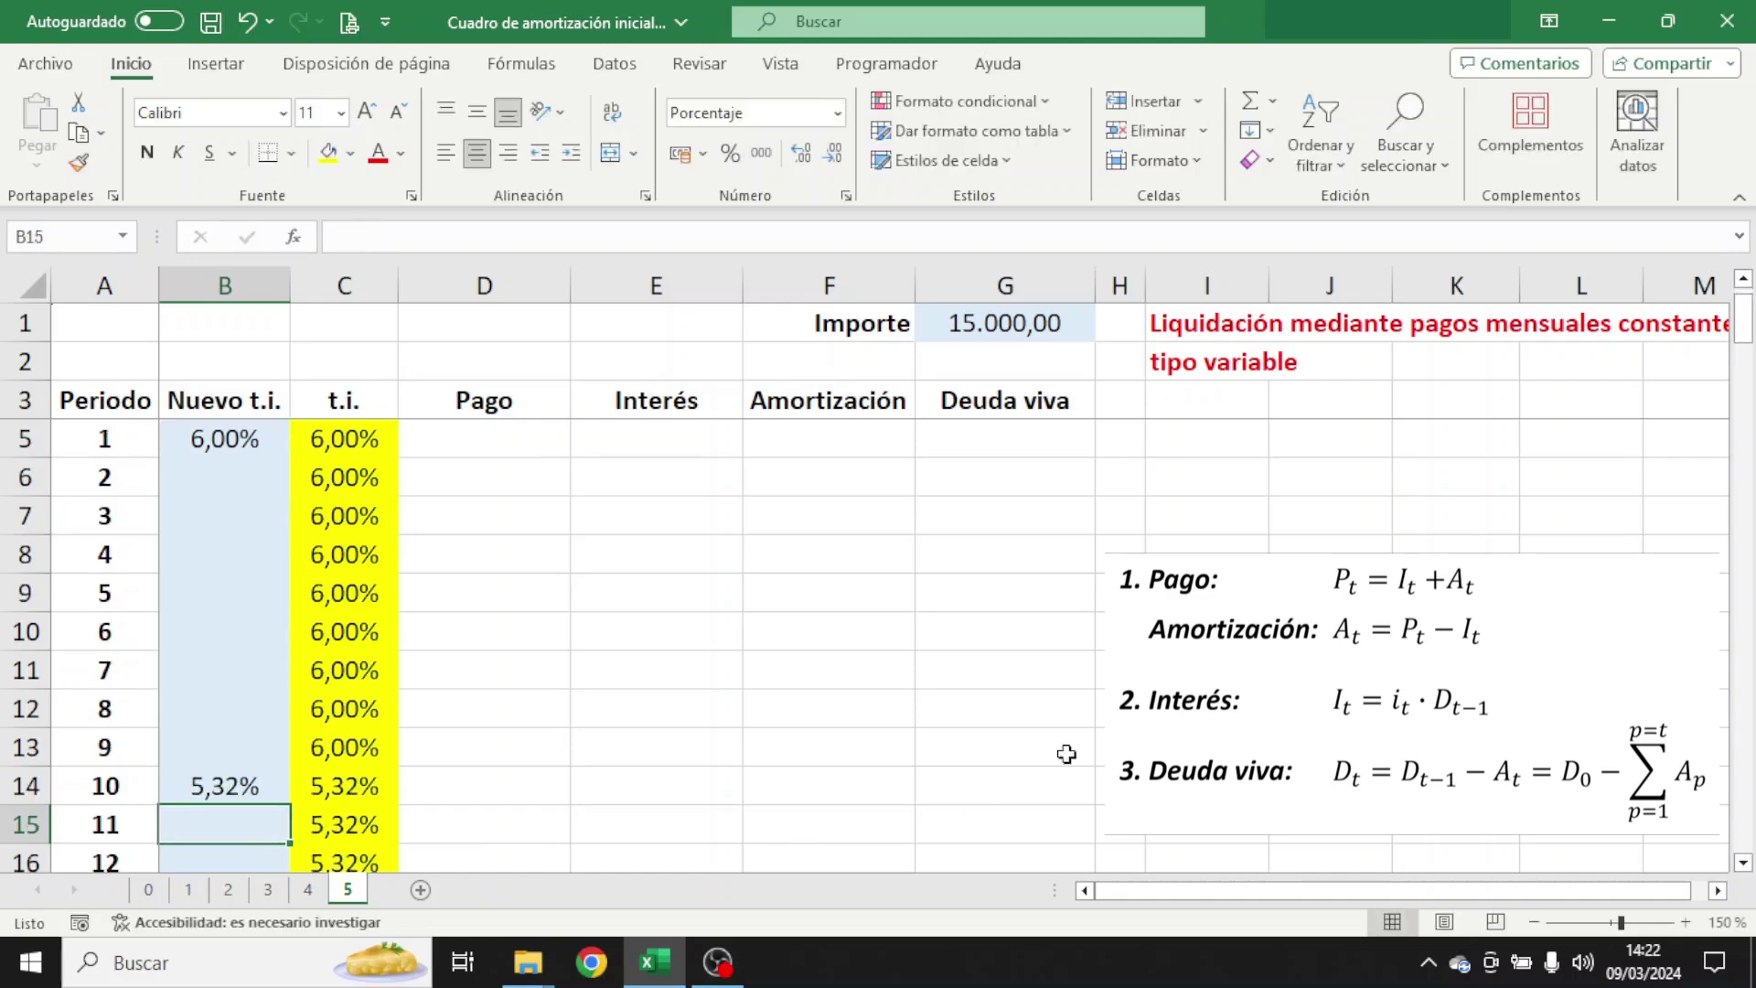
pyautogui.moveTo(1747, 320); pyautogui.dragTo(1747, 352)
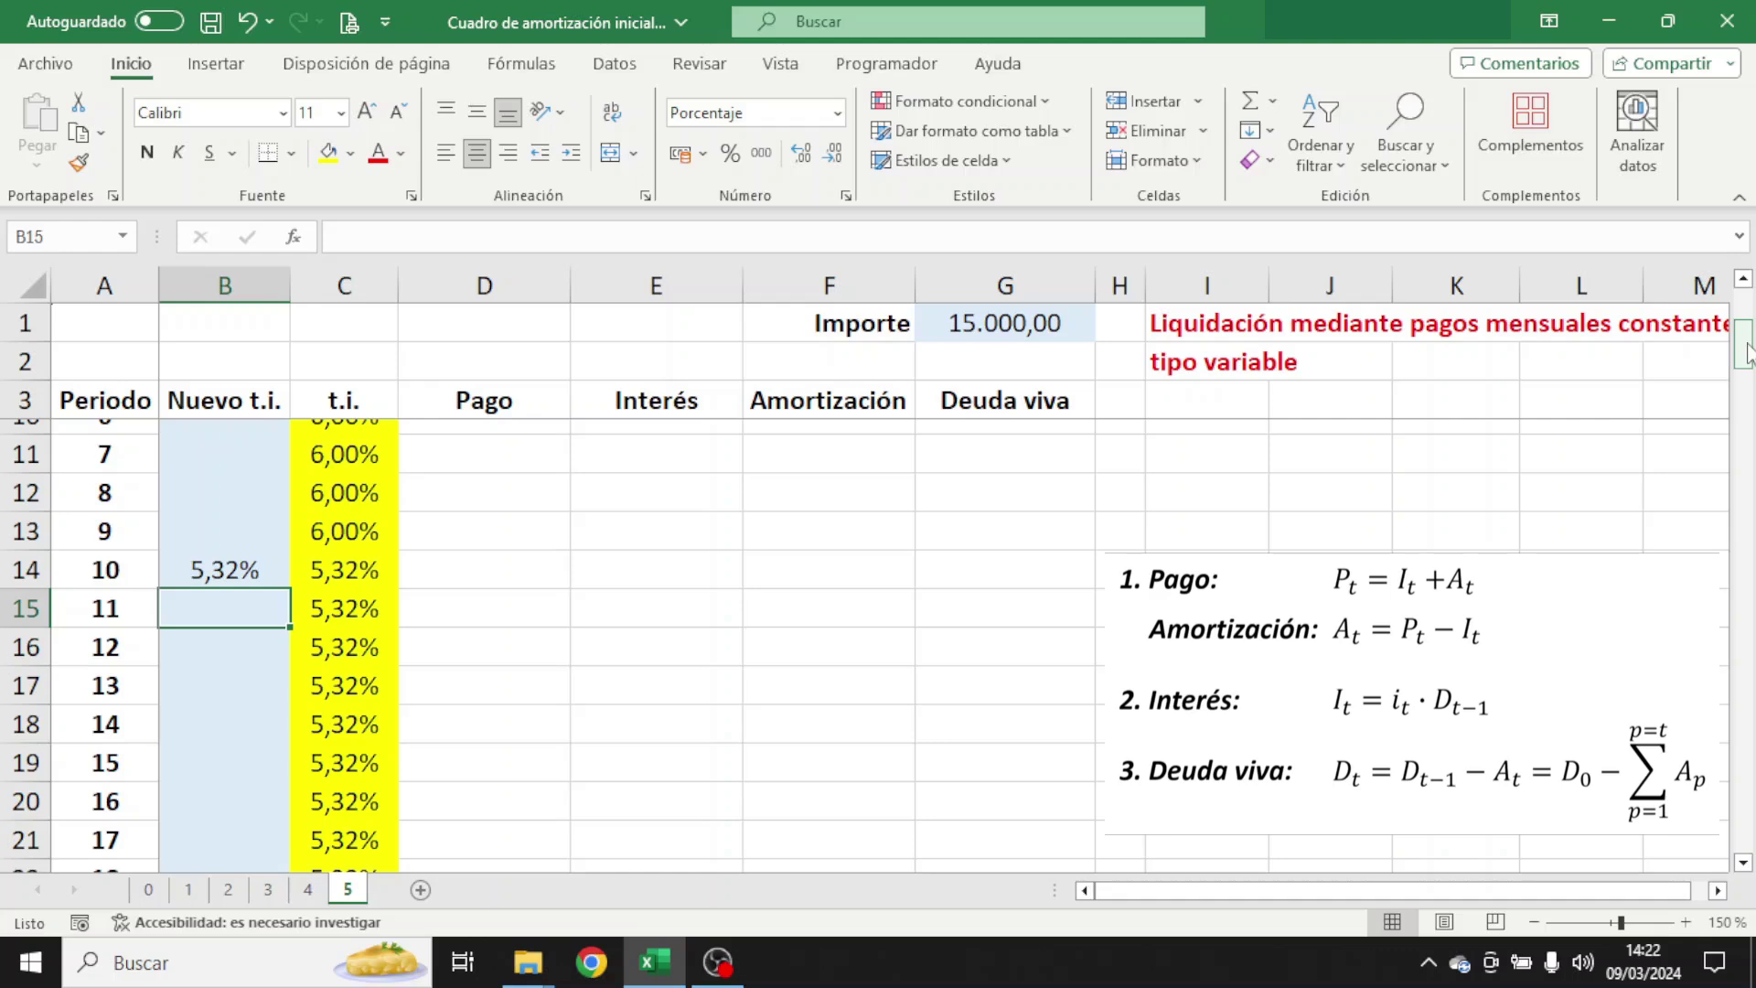
pyautogui.moveTo(1746, 352); pyautogui.dragTo(1746, 315)
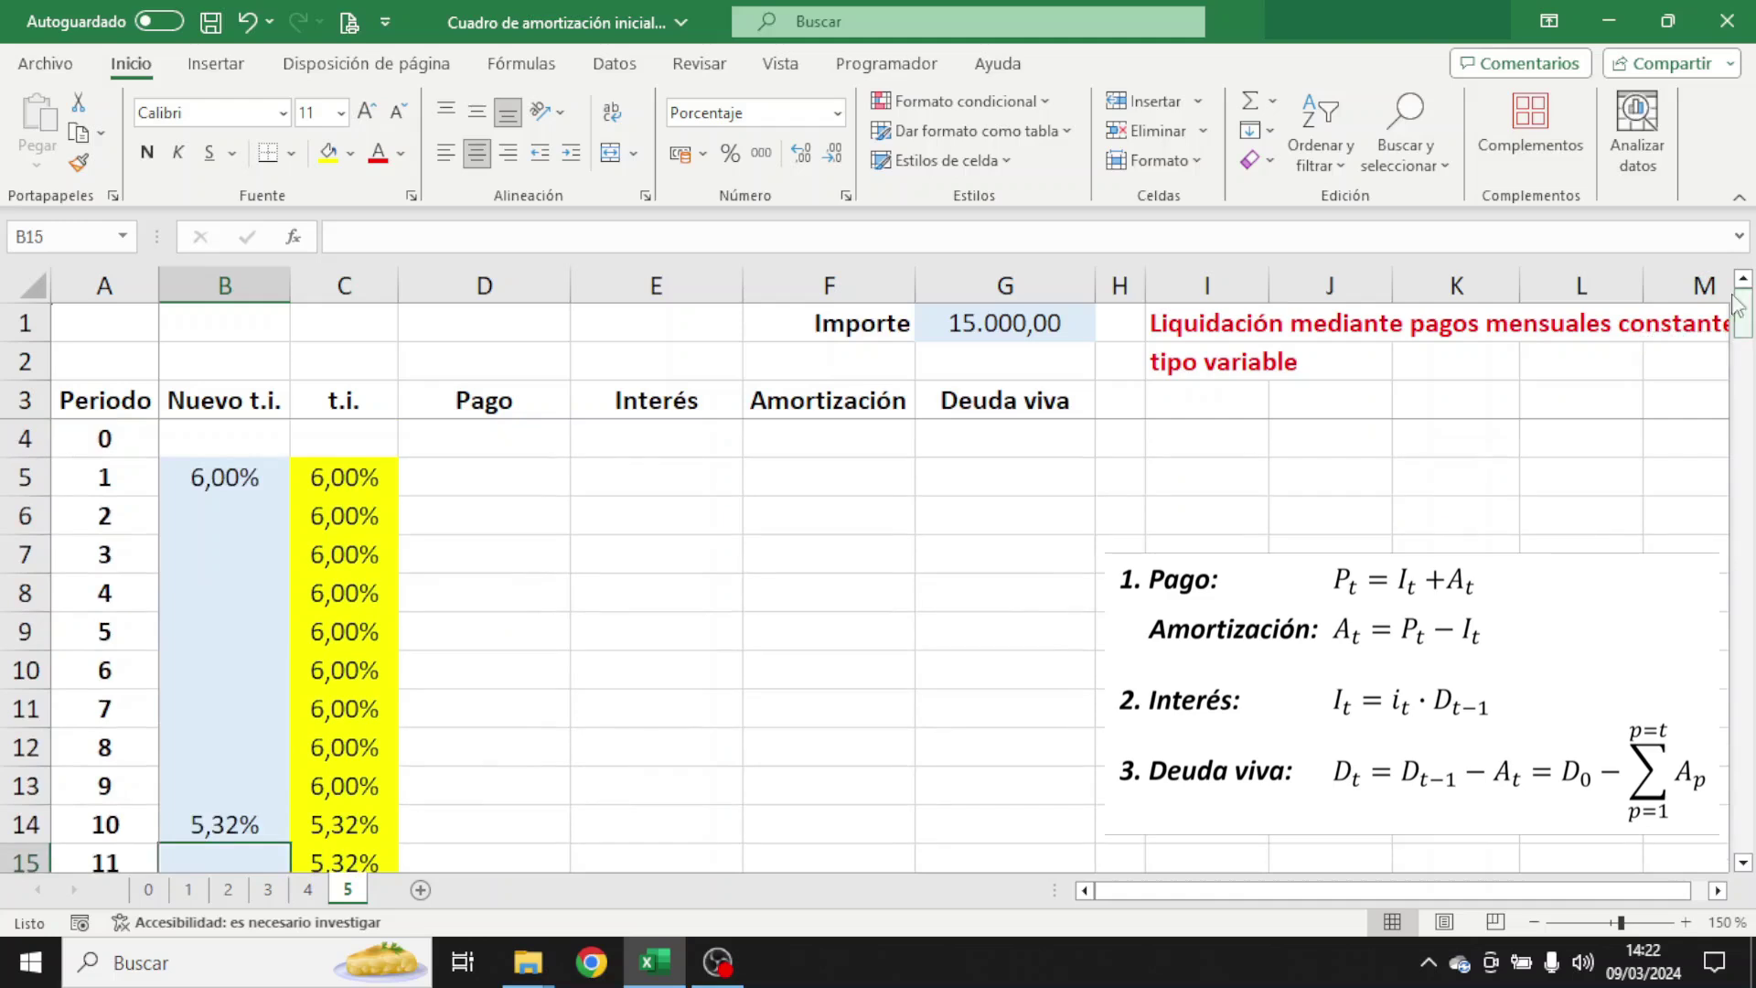
# - Enter the outstanding debt formula =G$1-SUMA(F$4:F4) for period 0 in G4
pyautogui.click(988, 438)
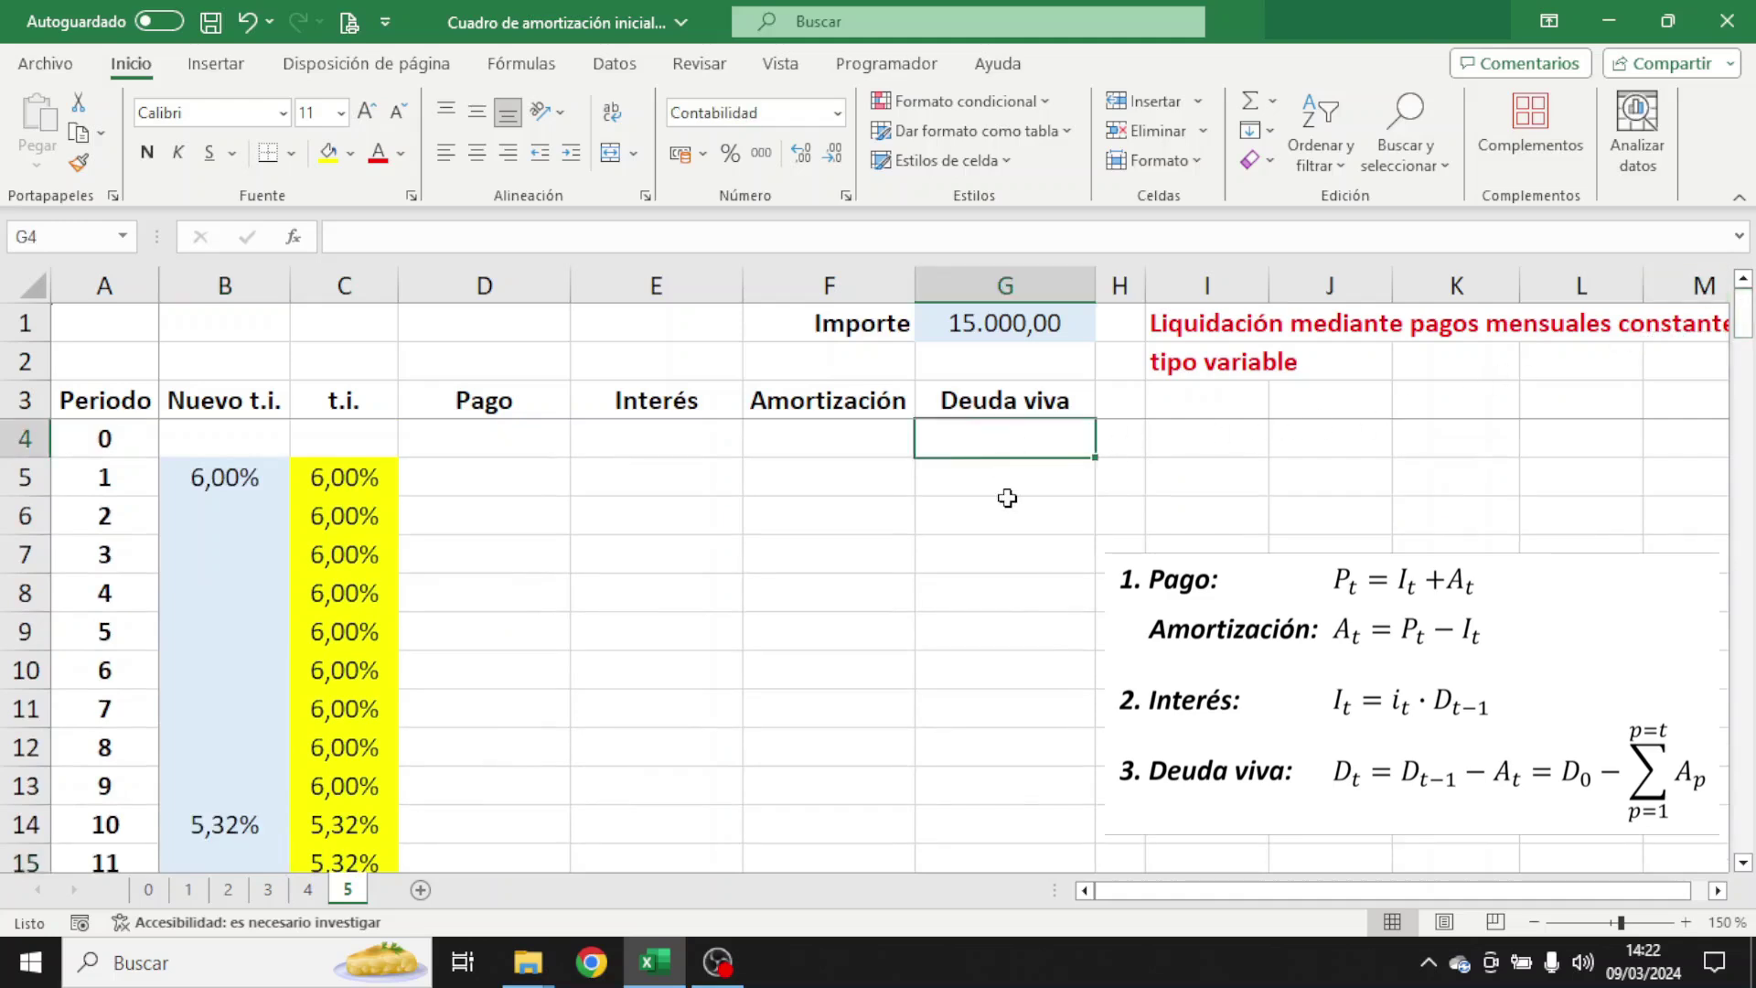
pyautogui.write('=')
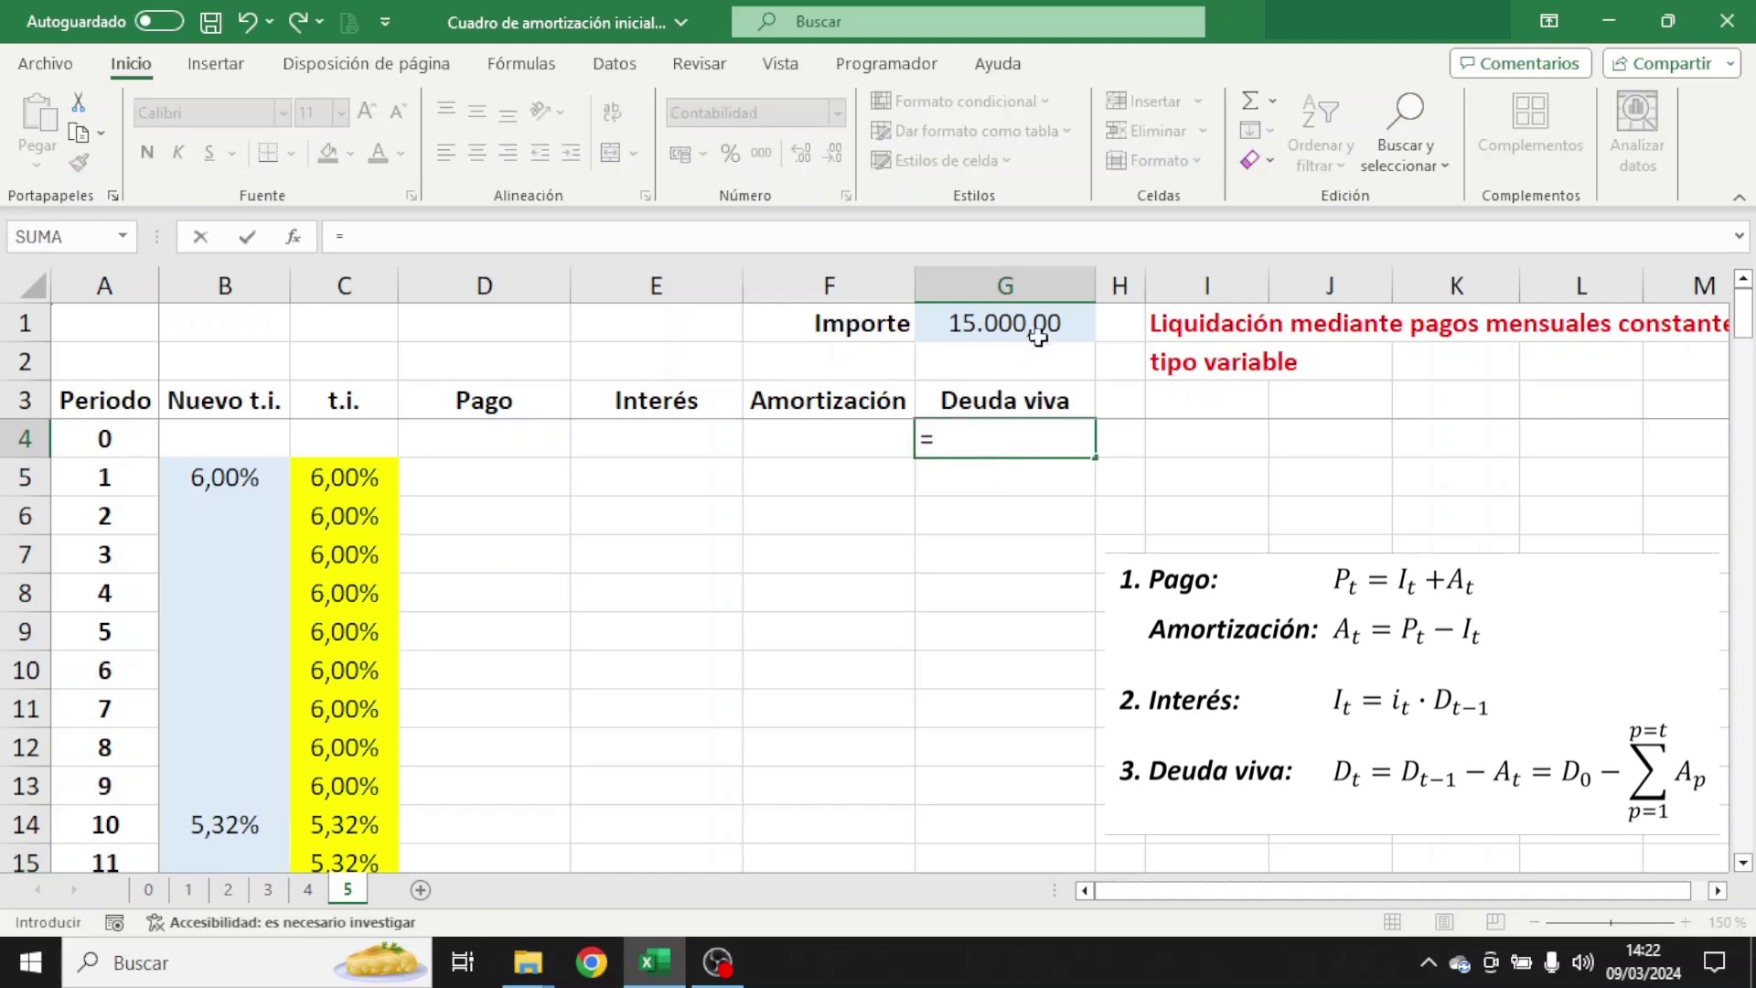
pyautogui.click(1039, 331)
pyautogui.press('F4')
pyautogui.press('F4')
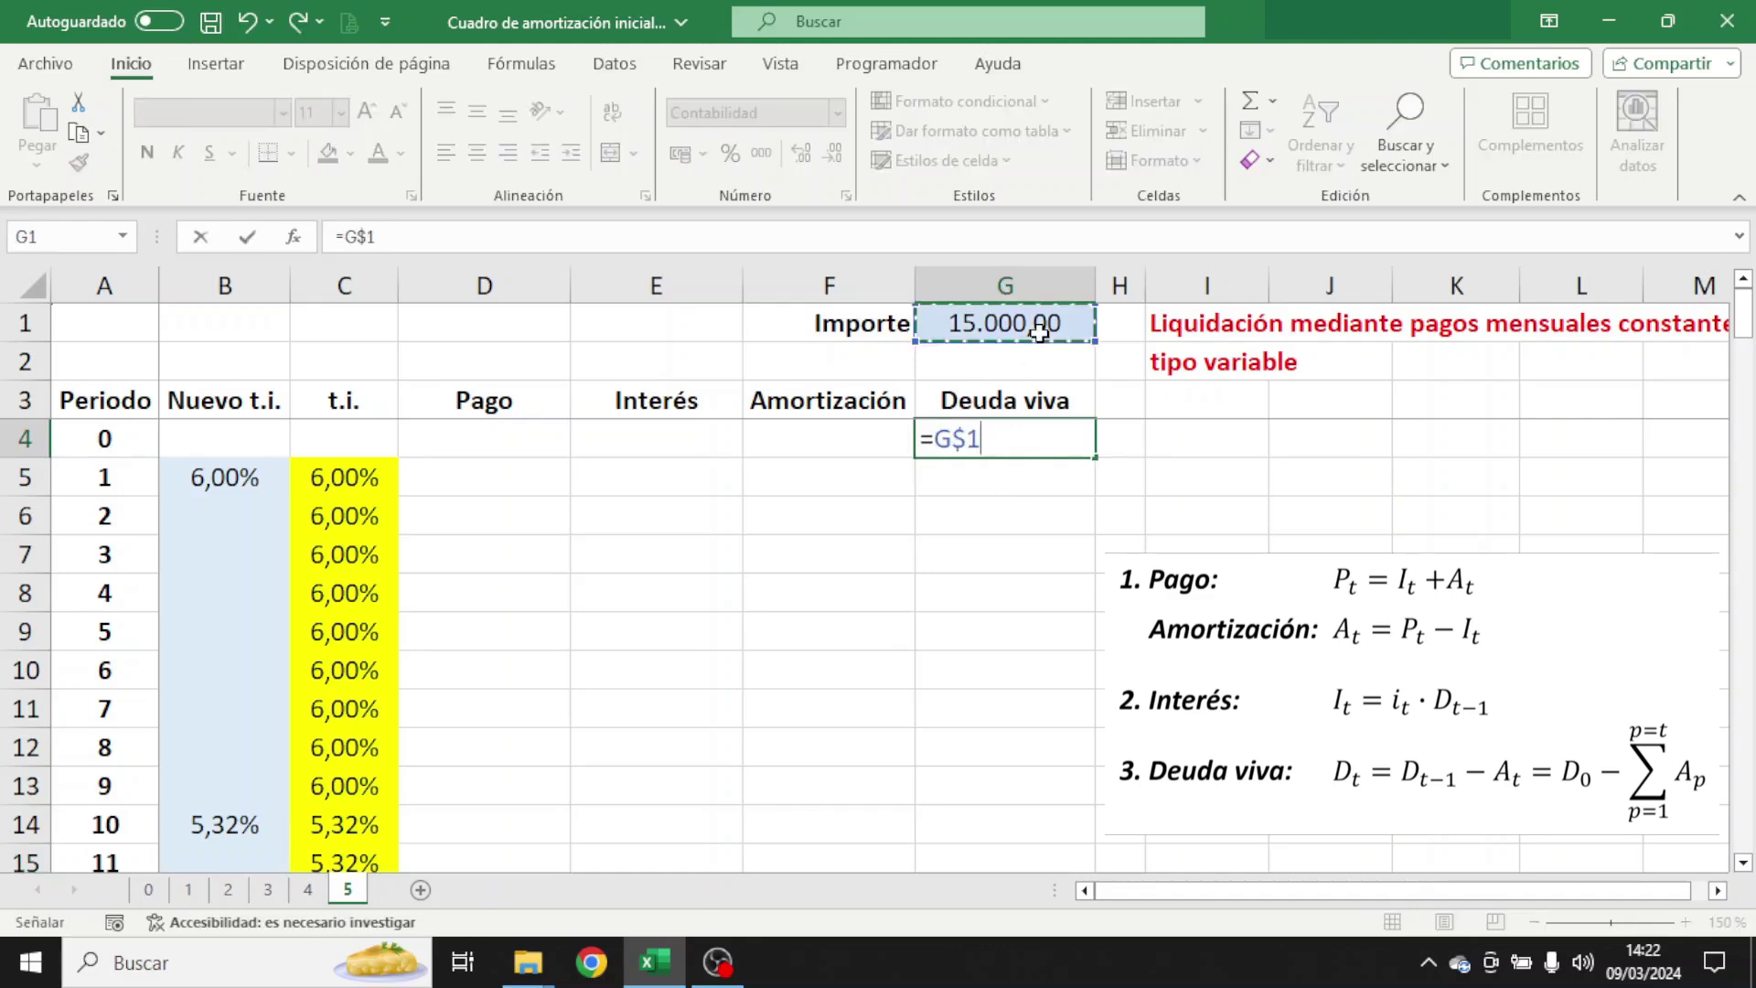
pyautogui.write('-SUMA(')
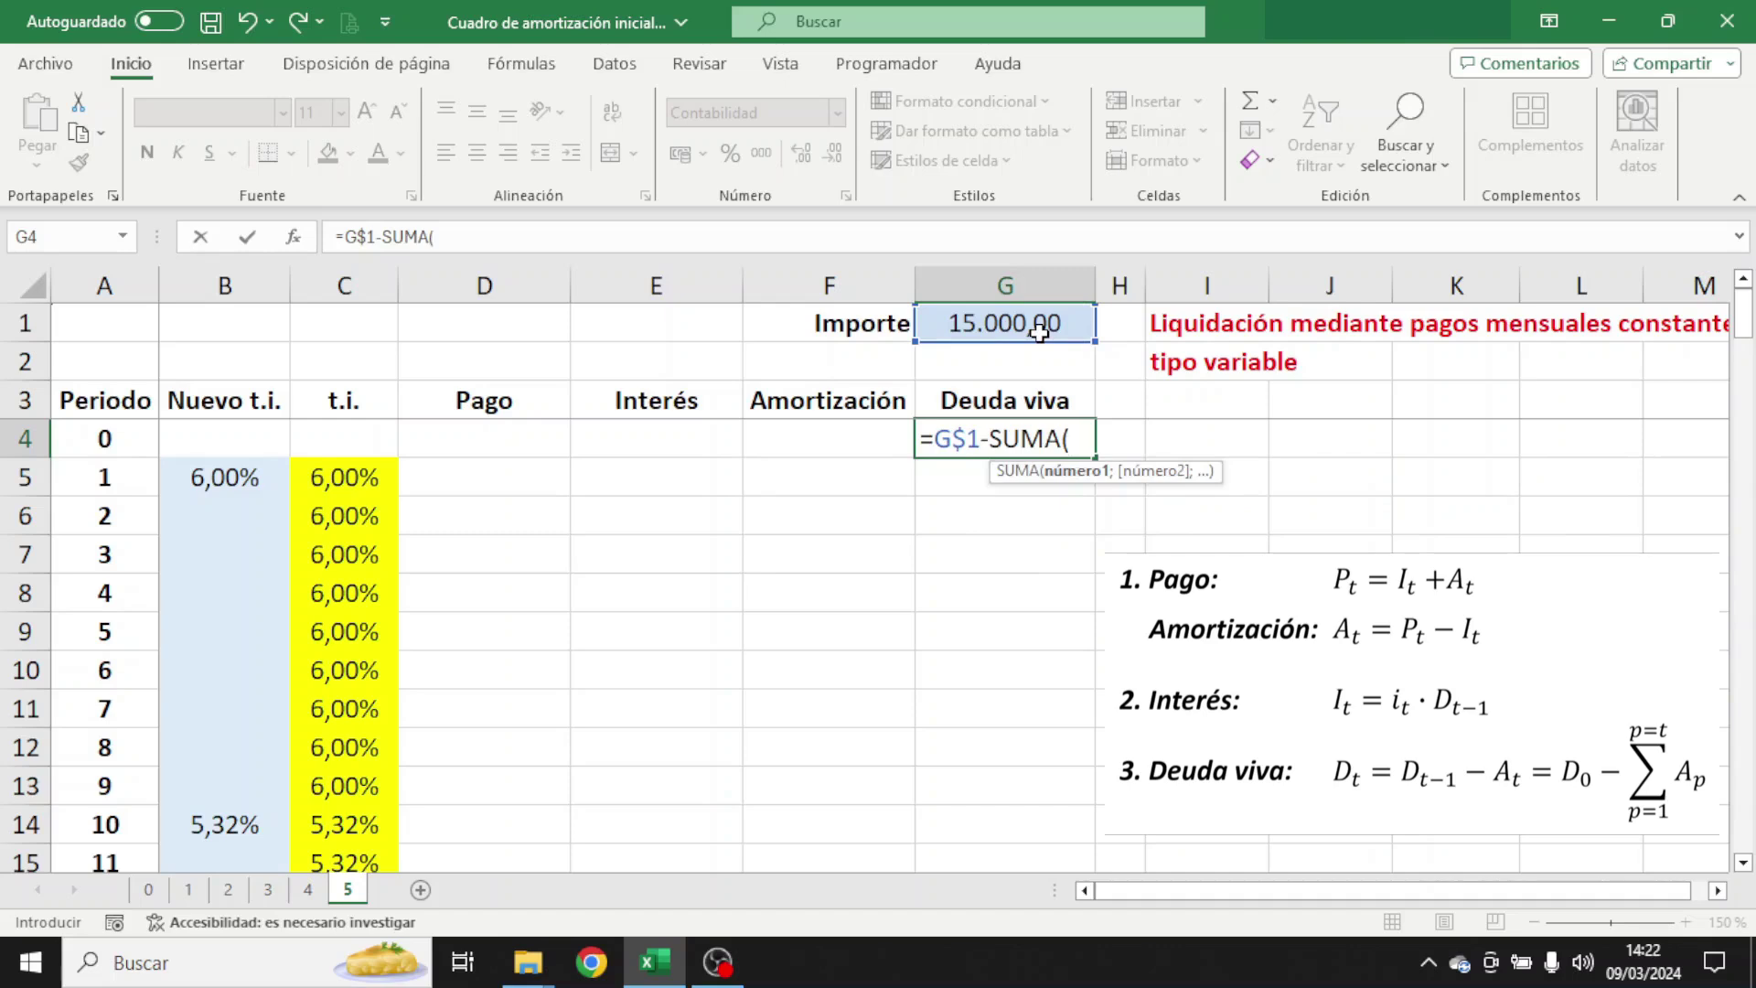
pyautogui.click(877, 445)
pyautogui.press('F8')
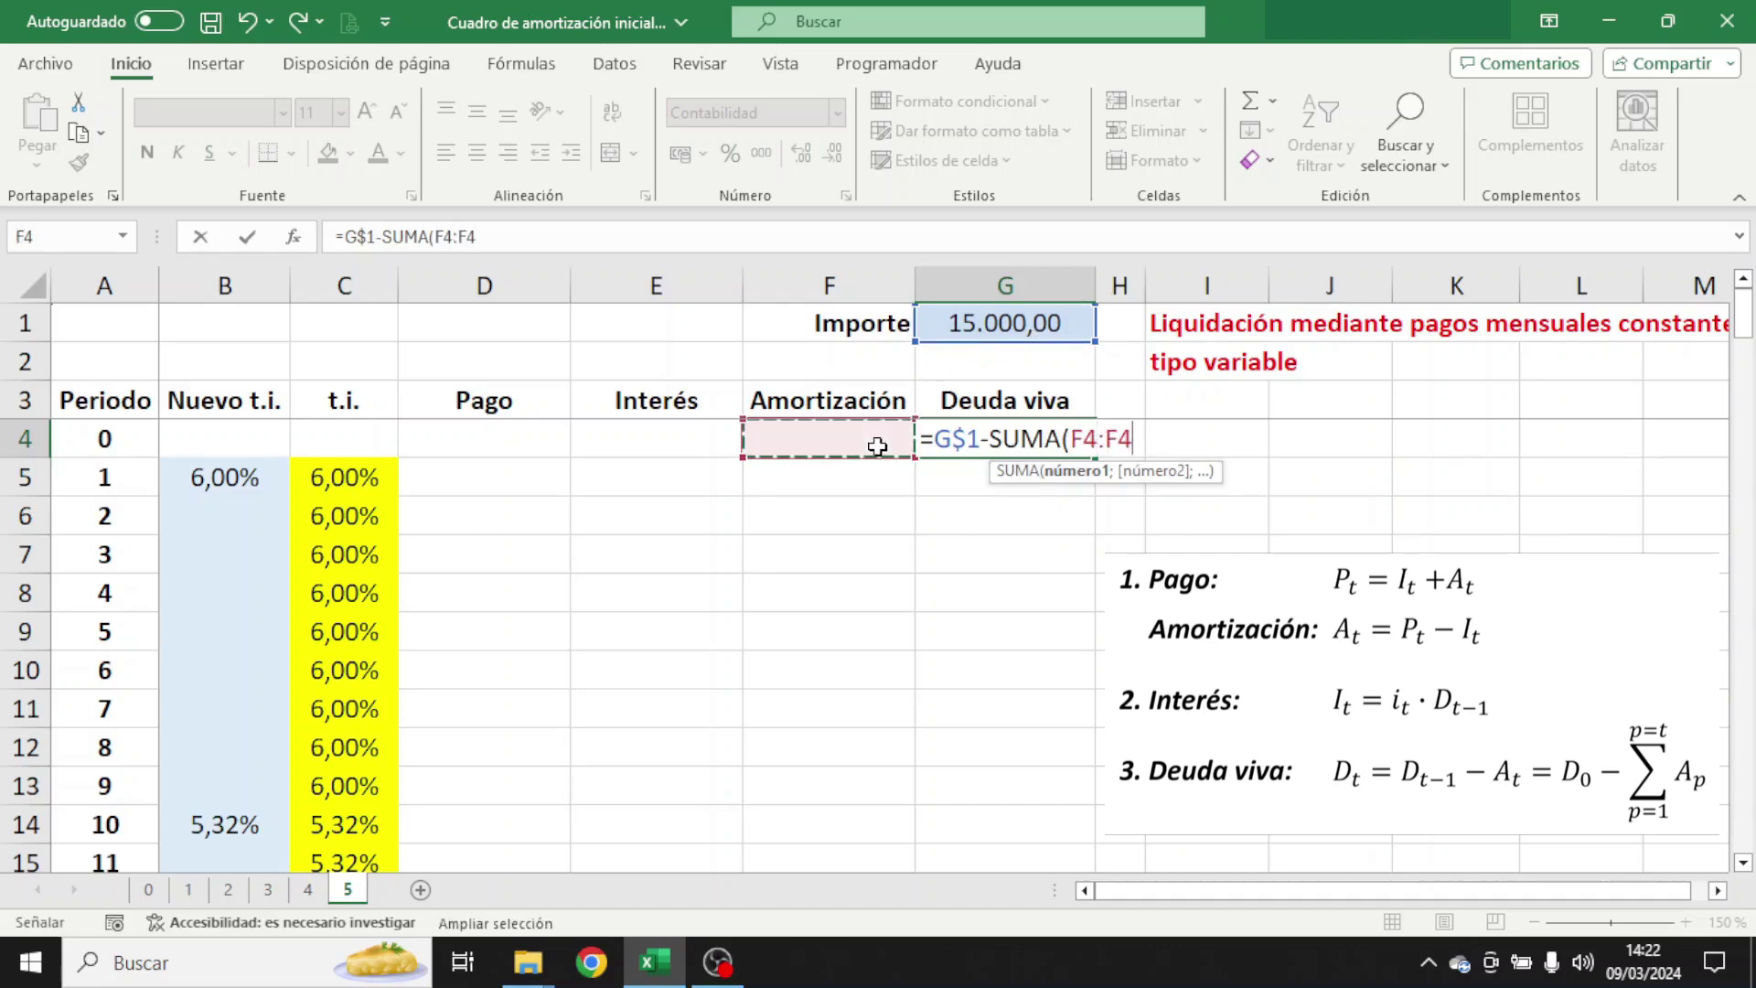
pyautogui.write(')')
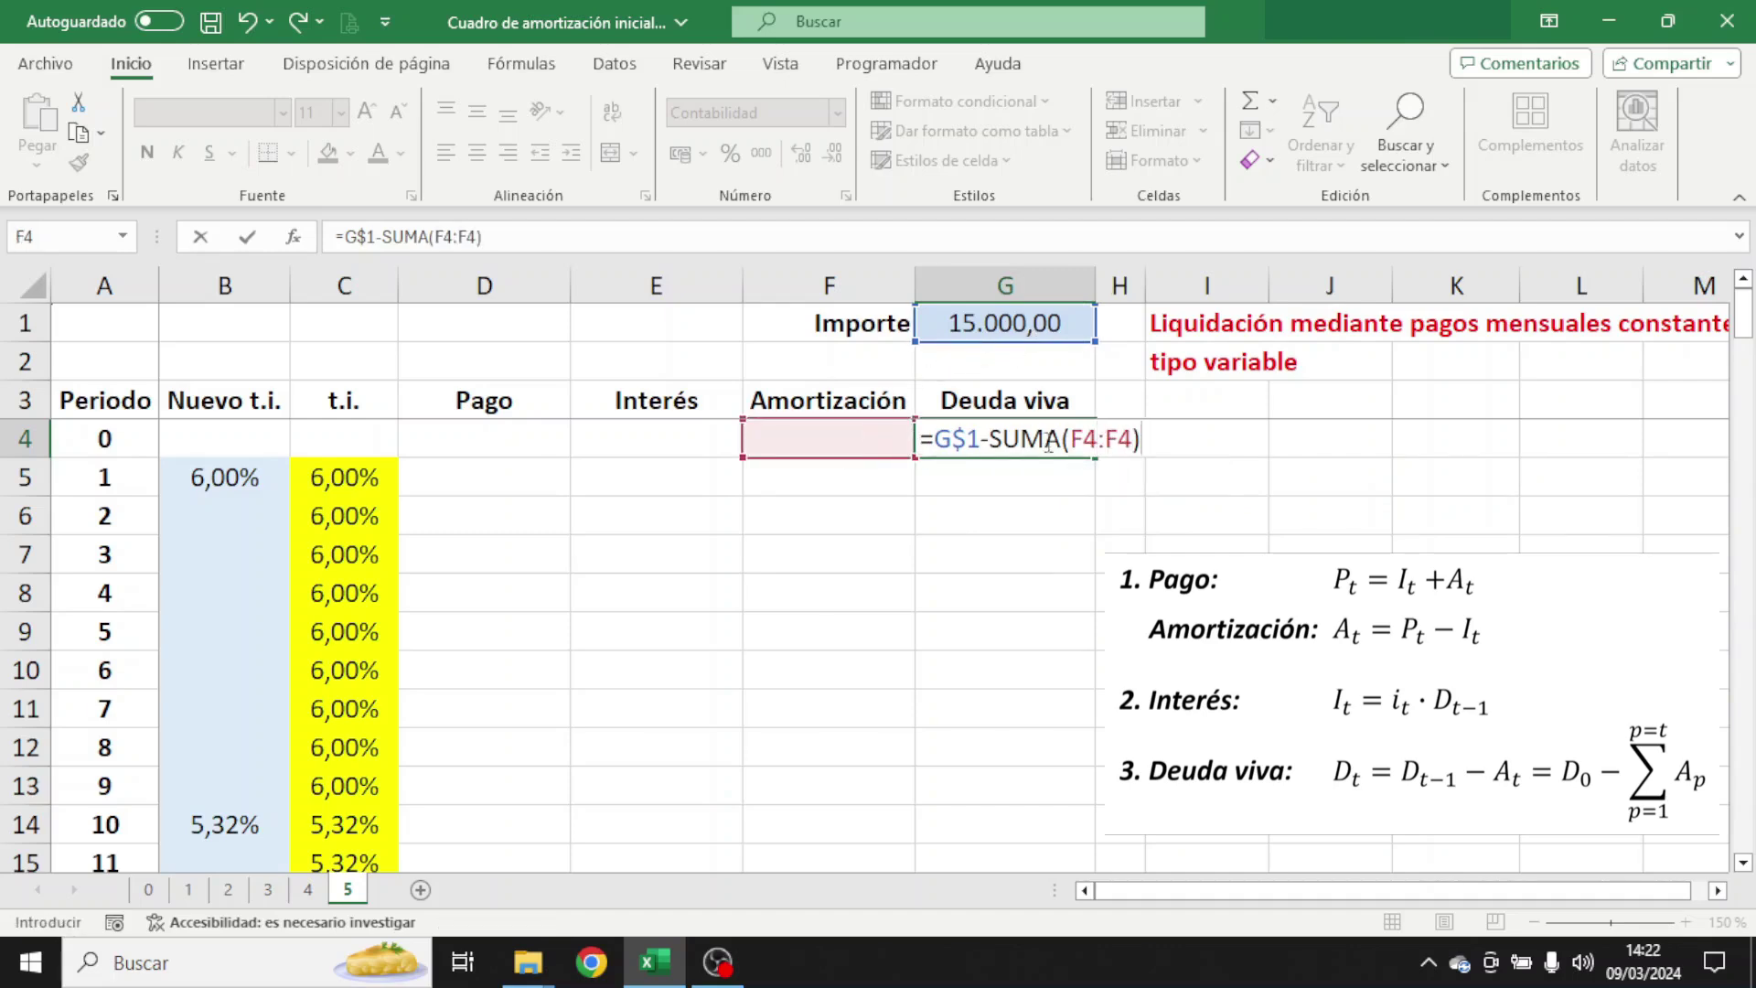
pyautogui.click(1085, 432)
pyautogui.write('$')
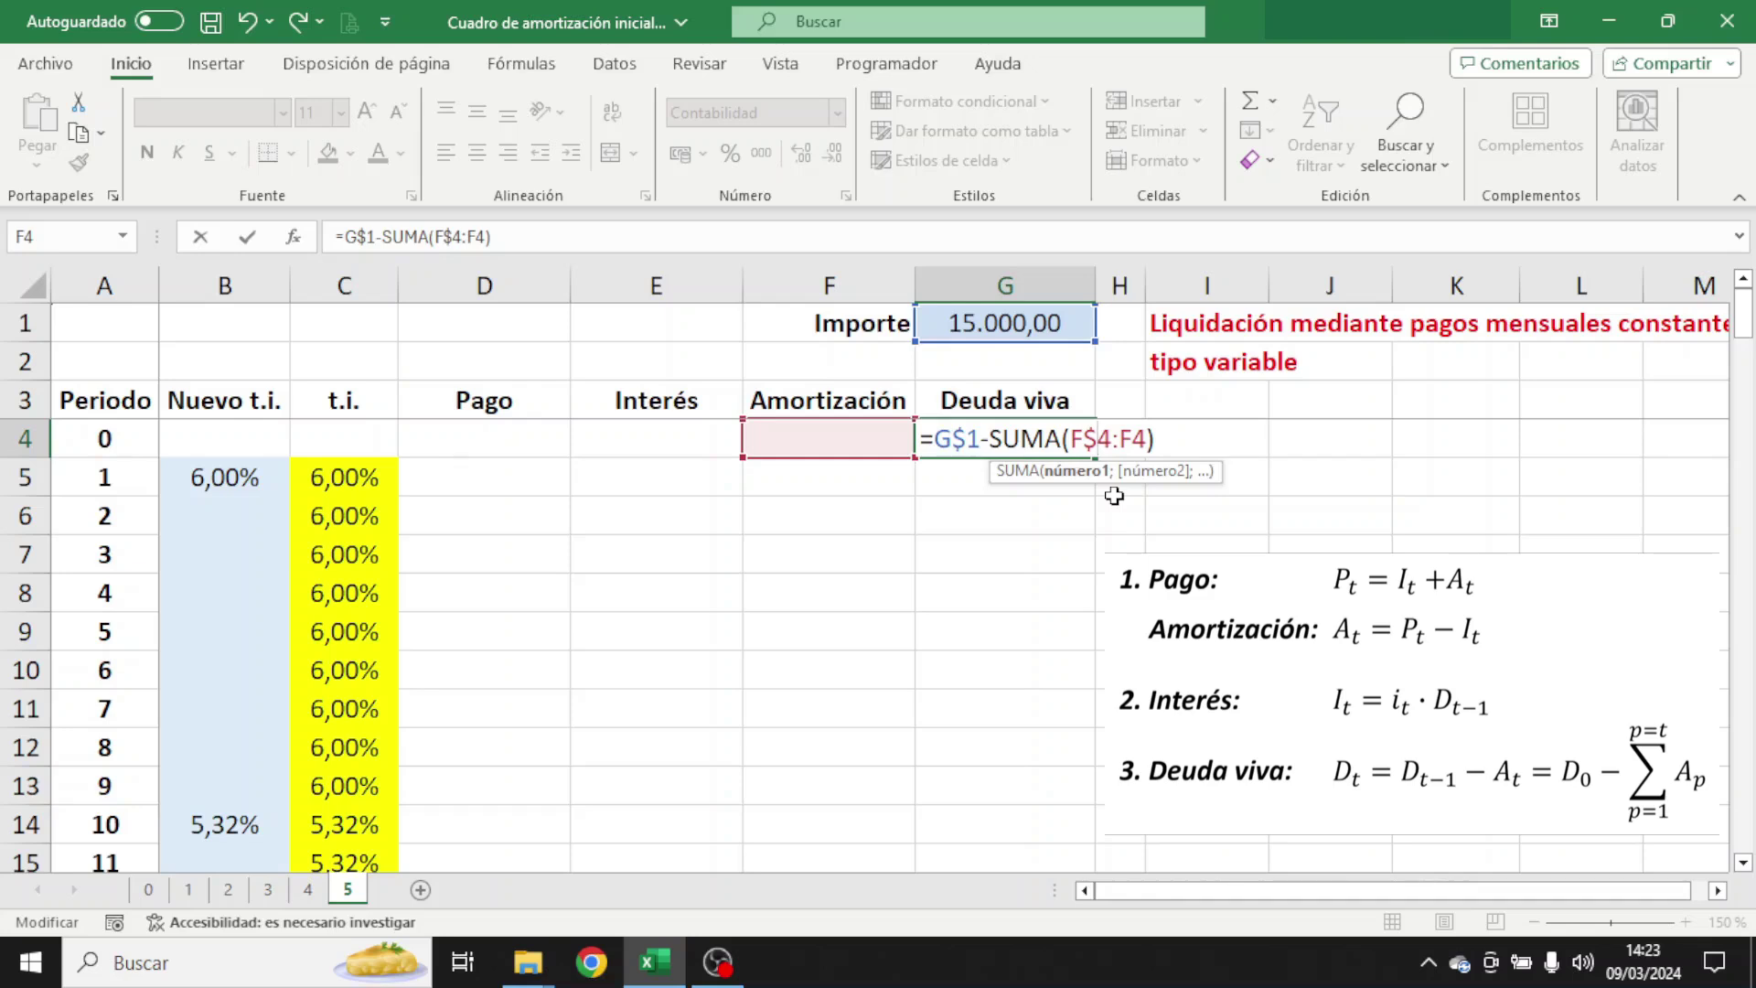
pyautogui.press('Return')
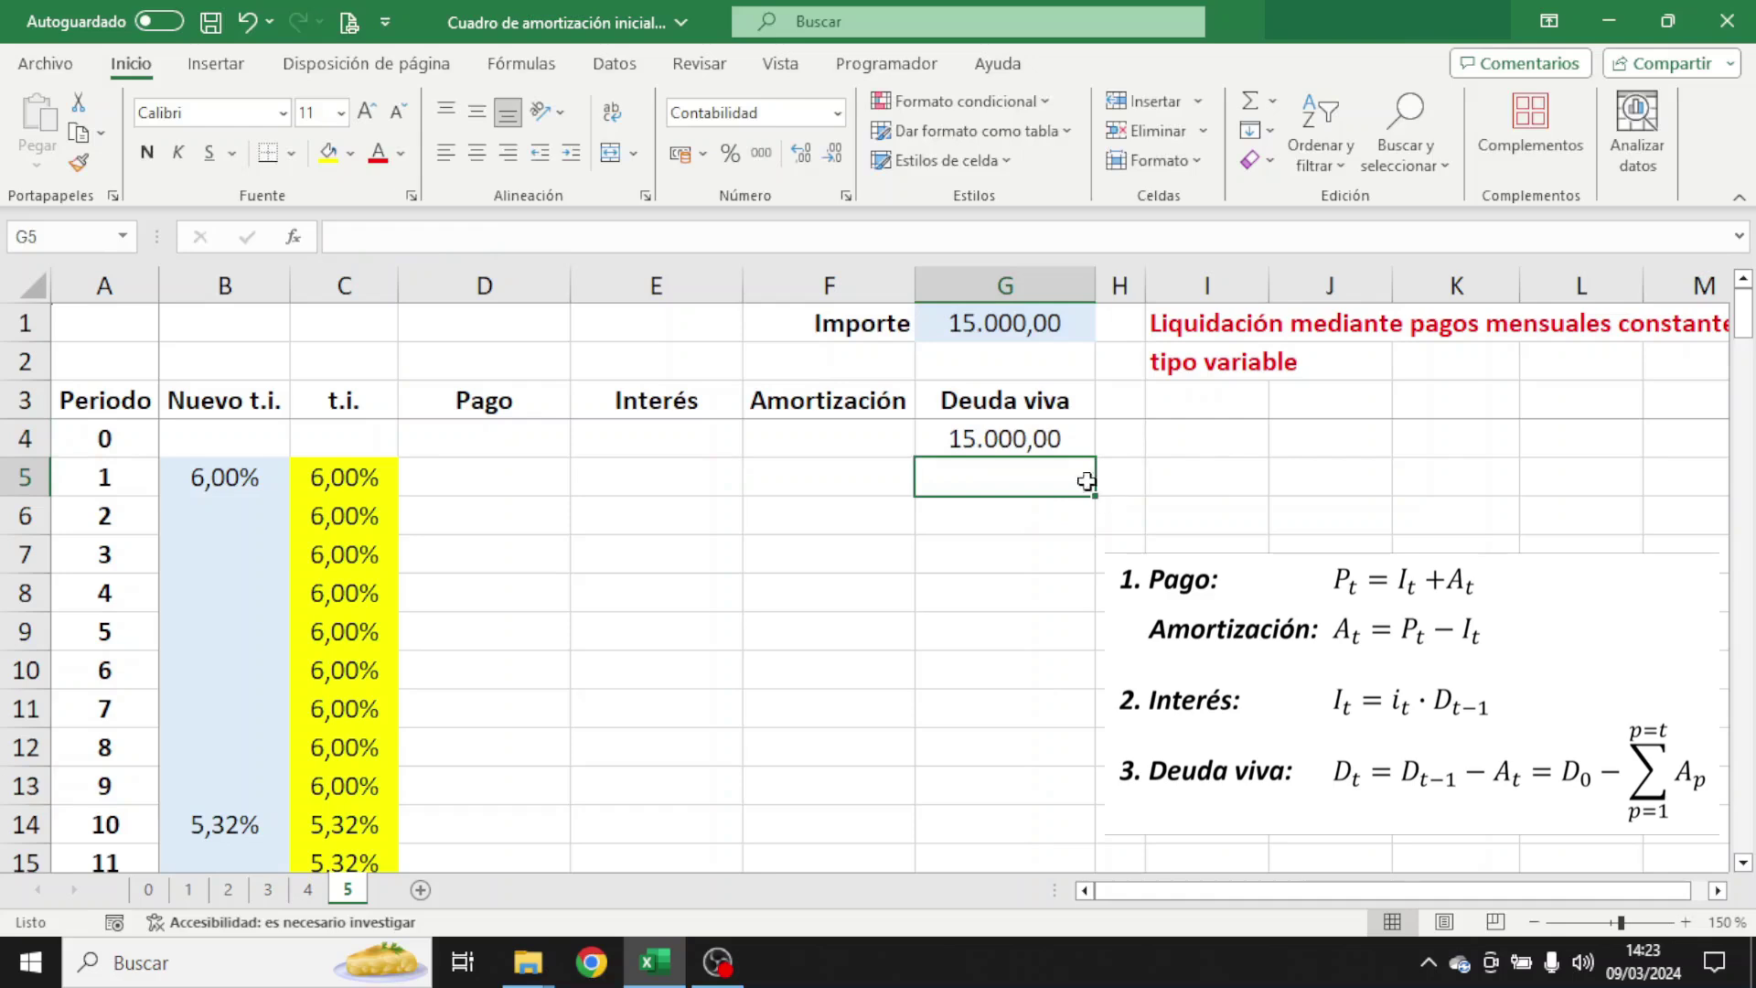
# - Shade G4 yellow and copy the Deuda viva formula down to period 120 (G124)
pyautogui.click(1057, 440)
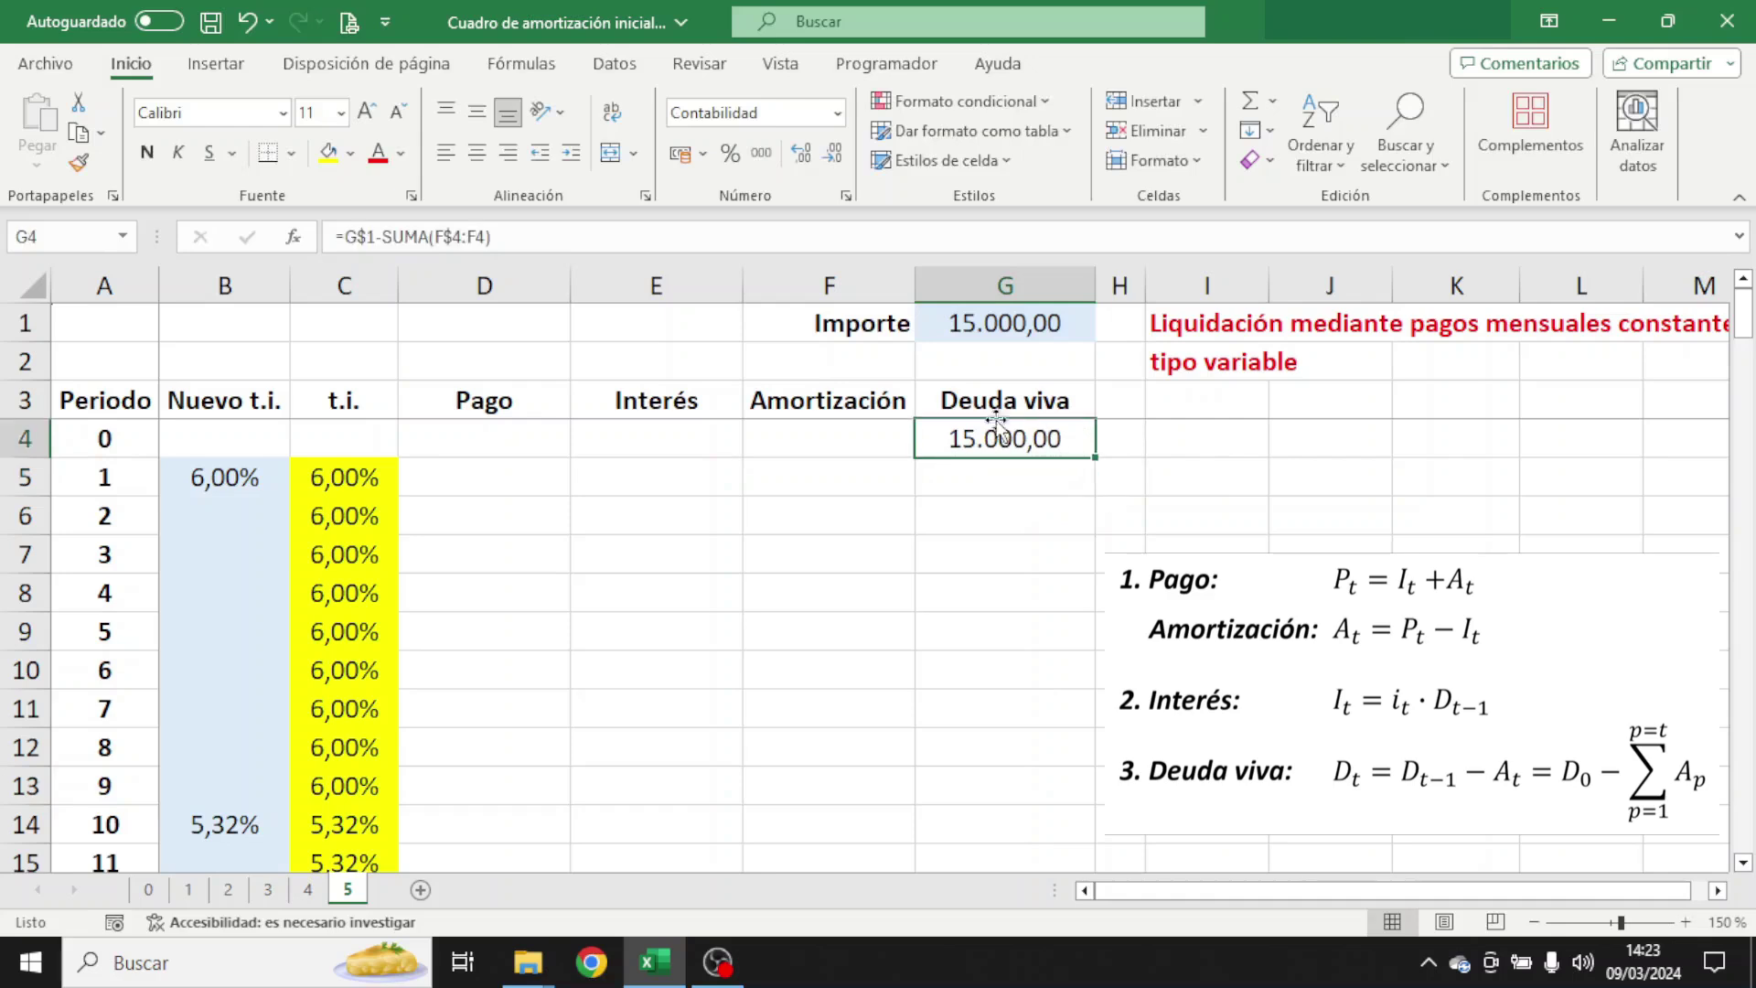
pyautogui.click(329, 156)
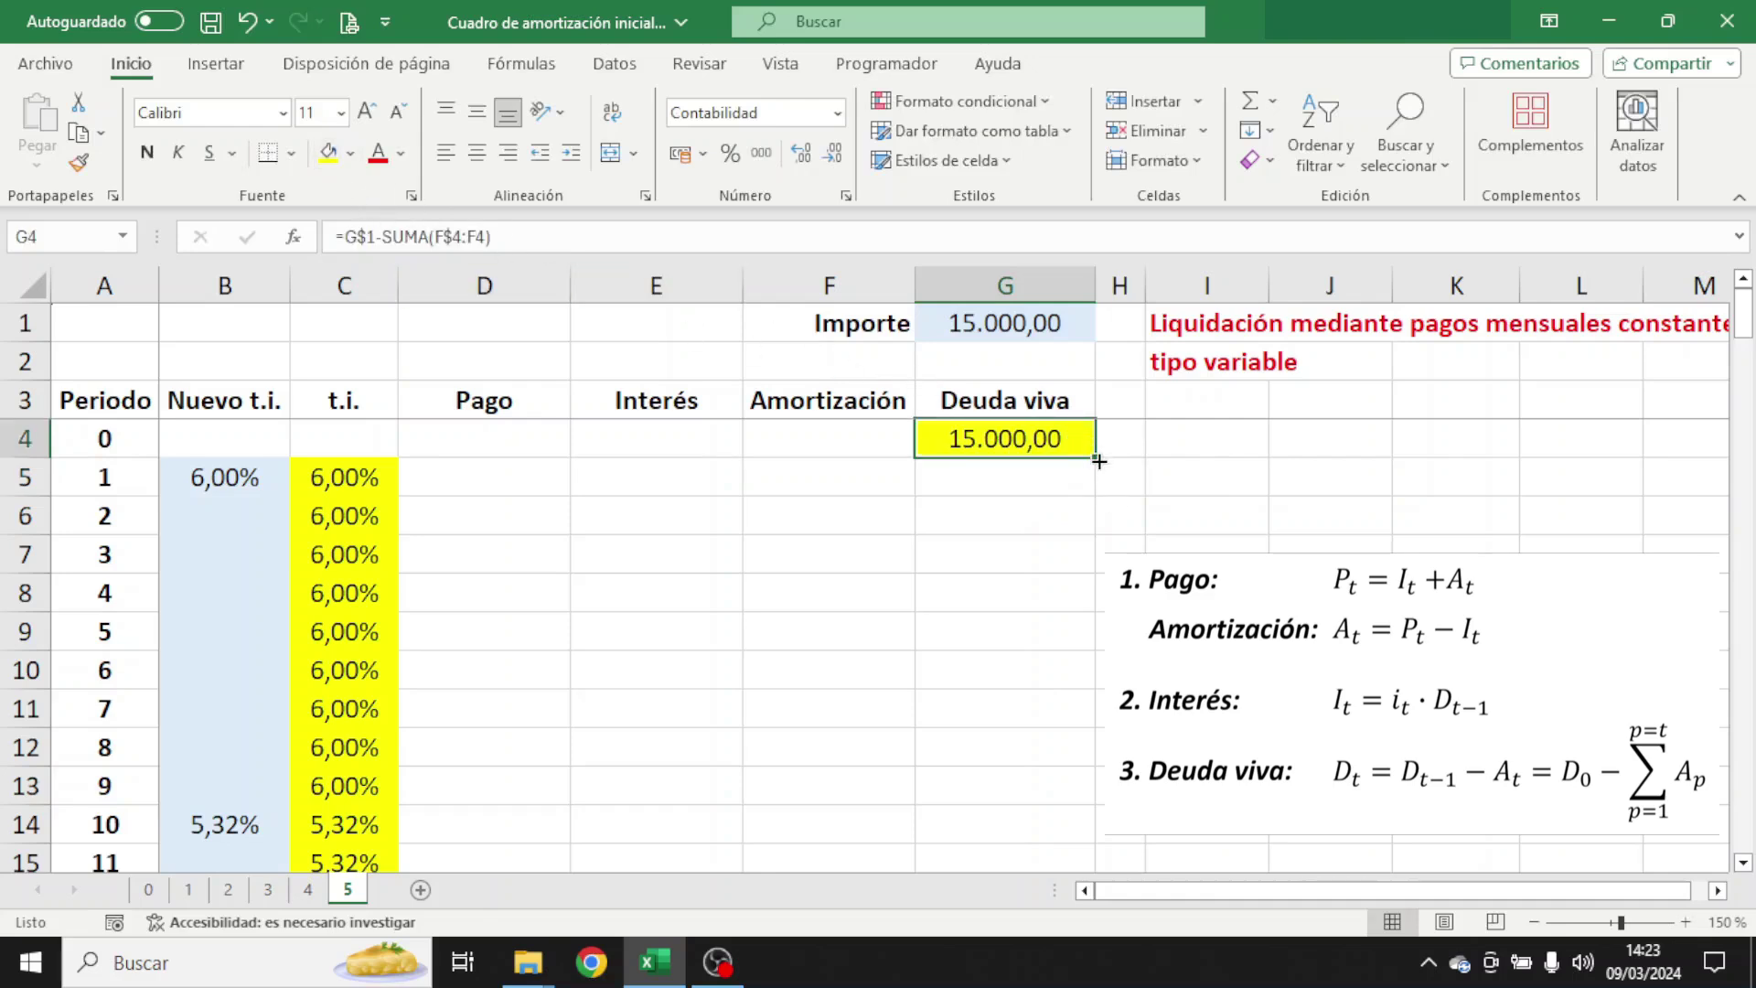
pyautogui.moveTo(1094, 456); pyautogui.dragTo(1068, 812)
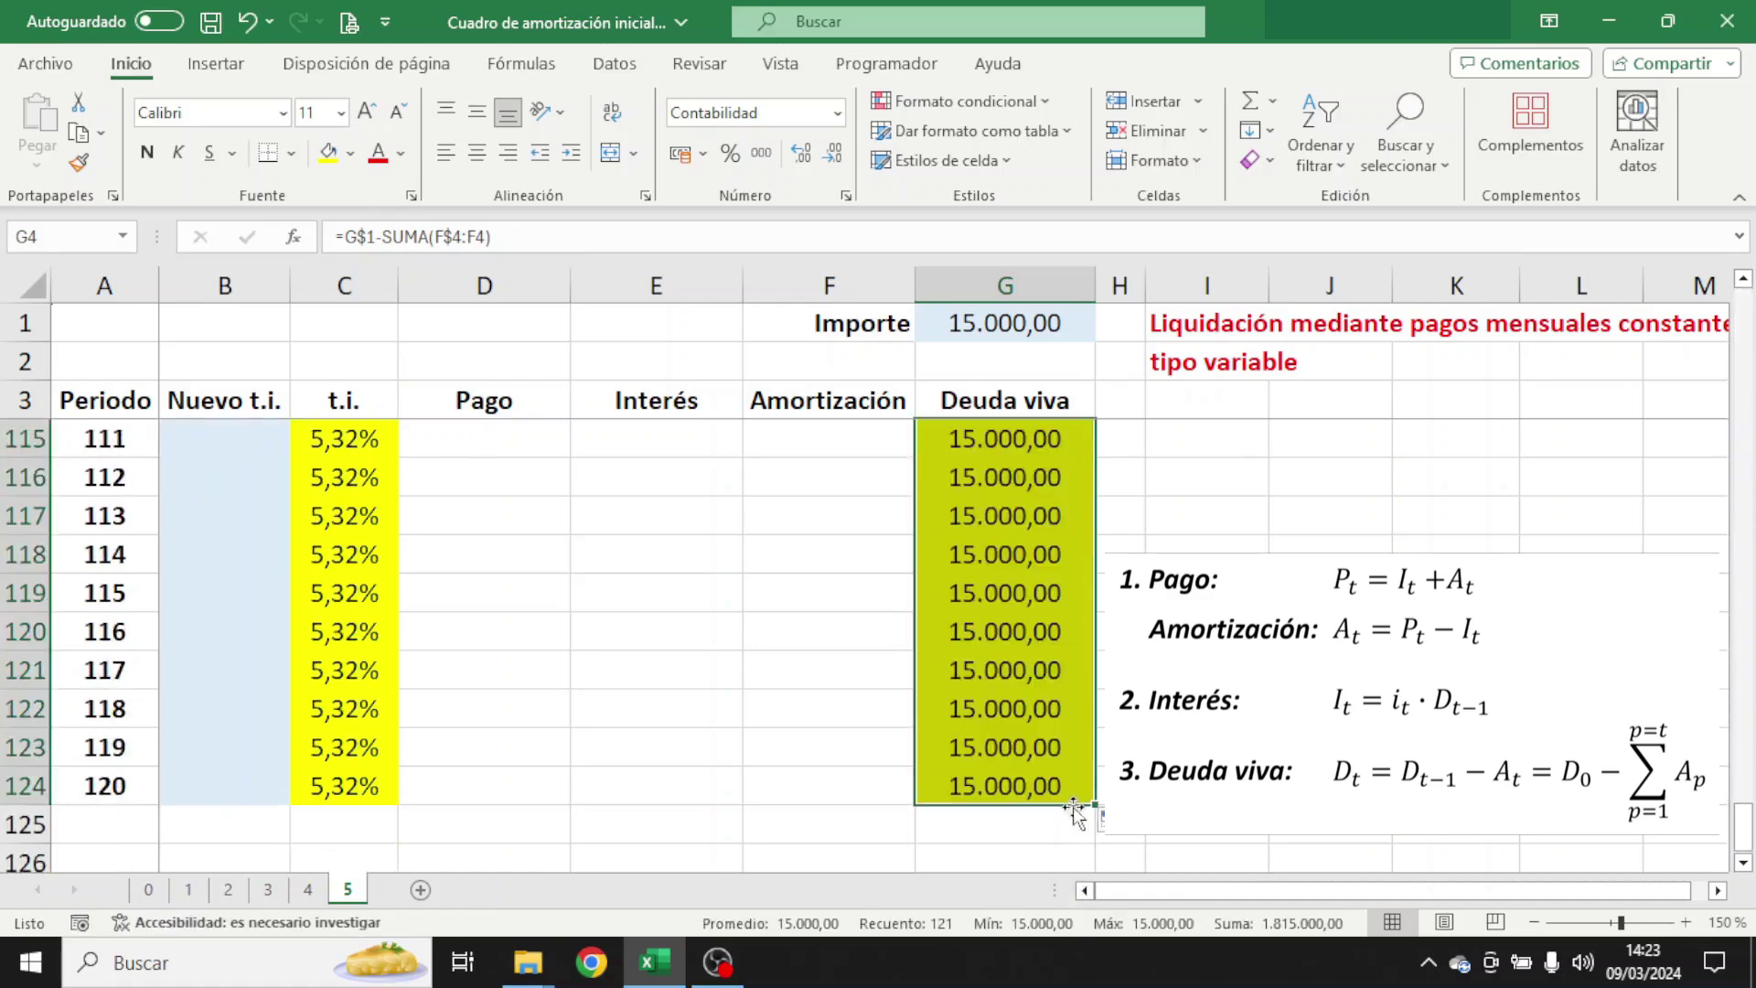
pyautogui.moveTo(1743, 827); pyautogui.dragTo(1744, 302)
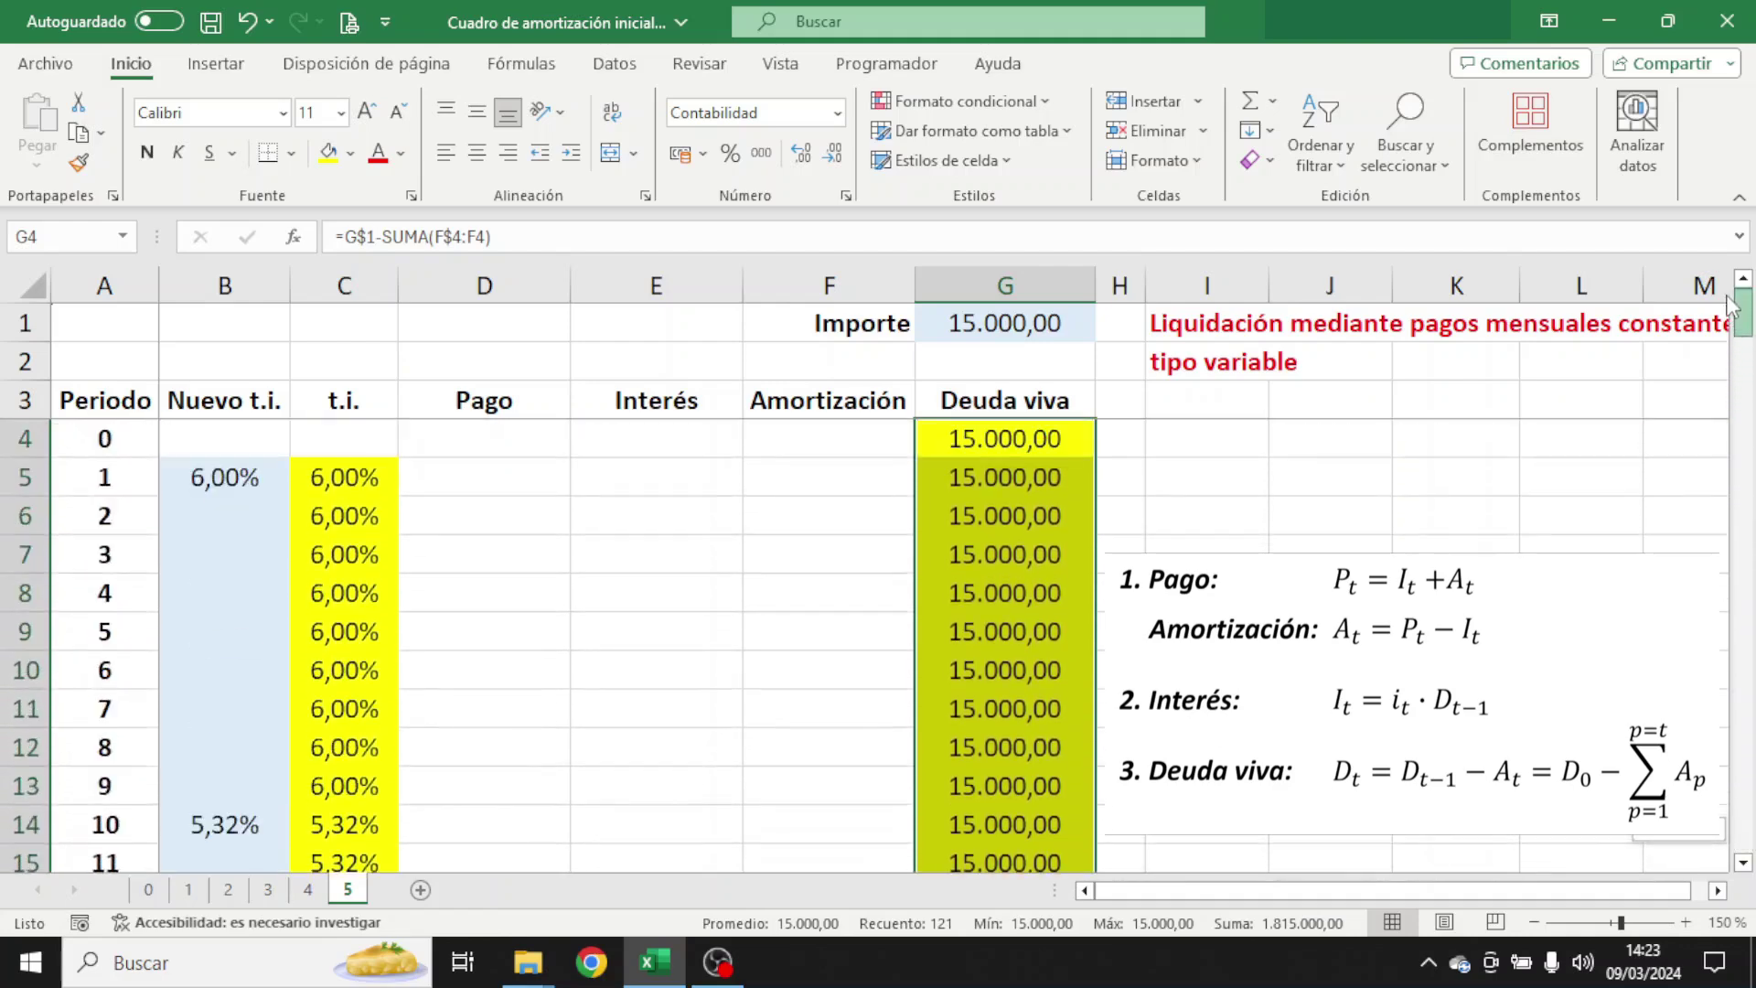
pyautogui.click(1079, 445)
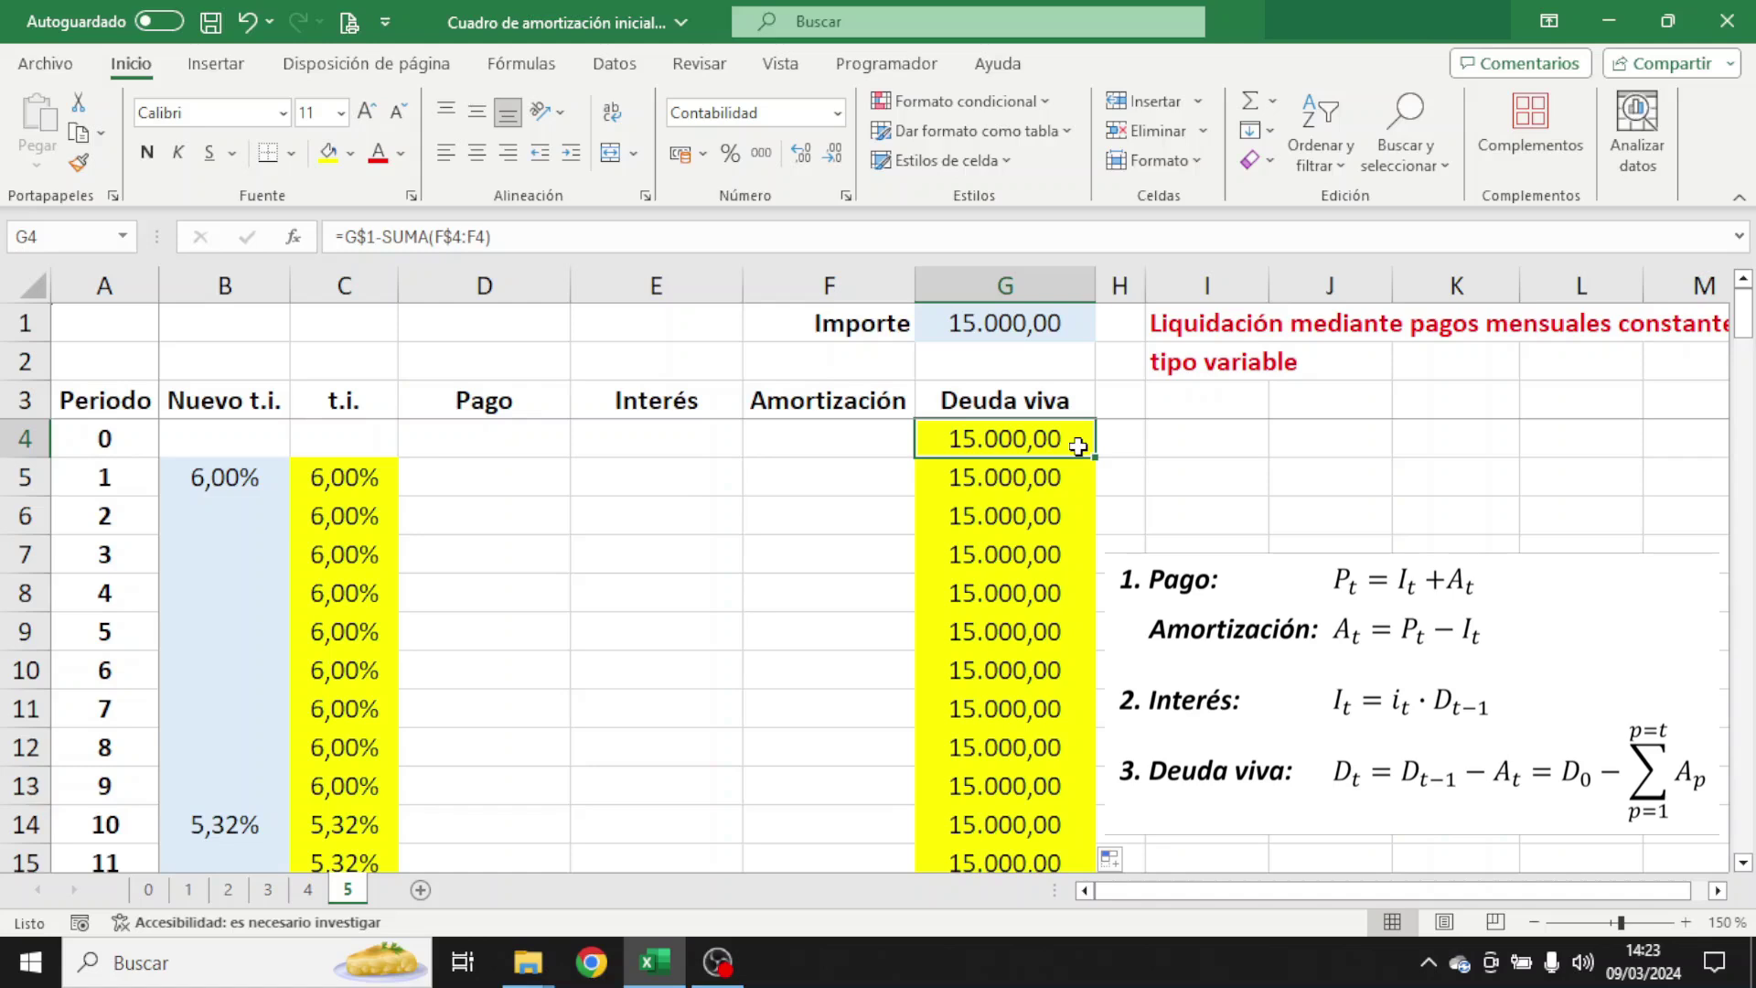
# - Enter the interest formula =G4*C5/12 for period 1 in E5
pyautogui.click(699, 488)
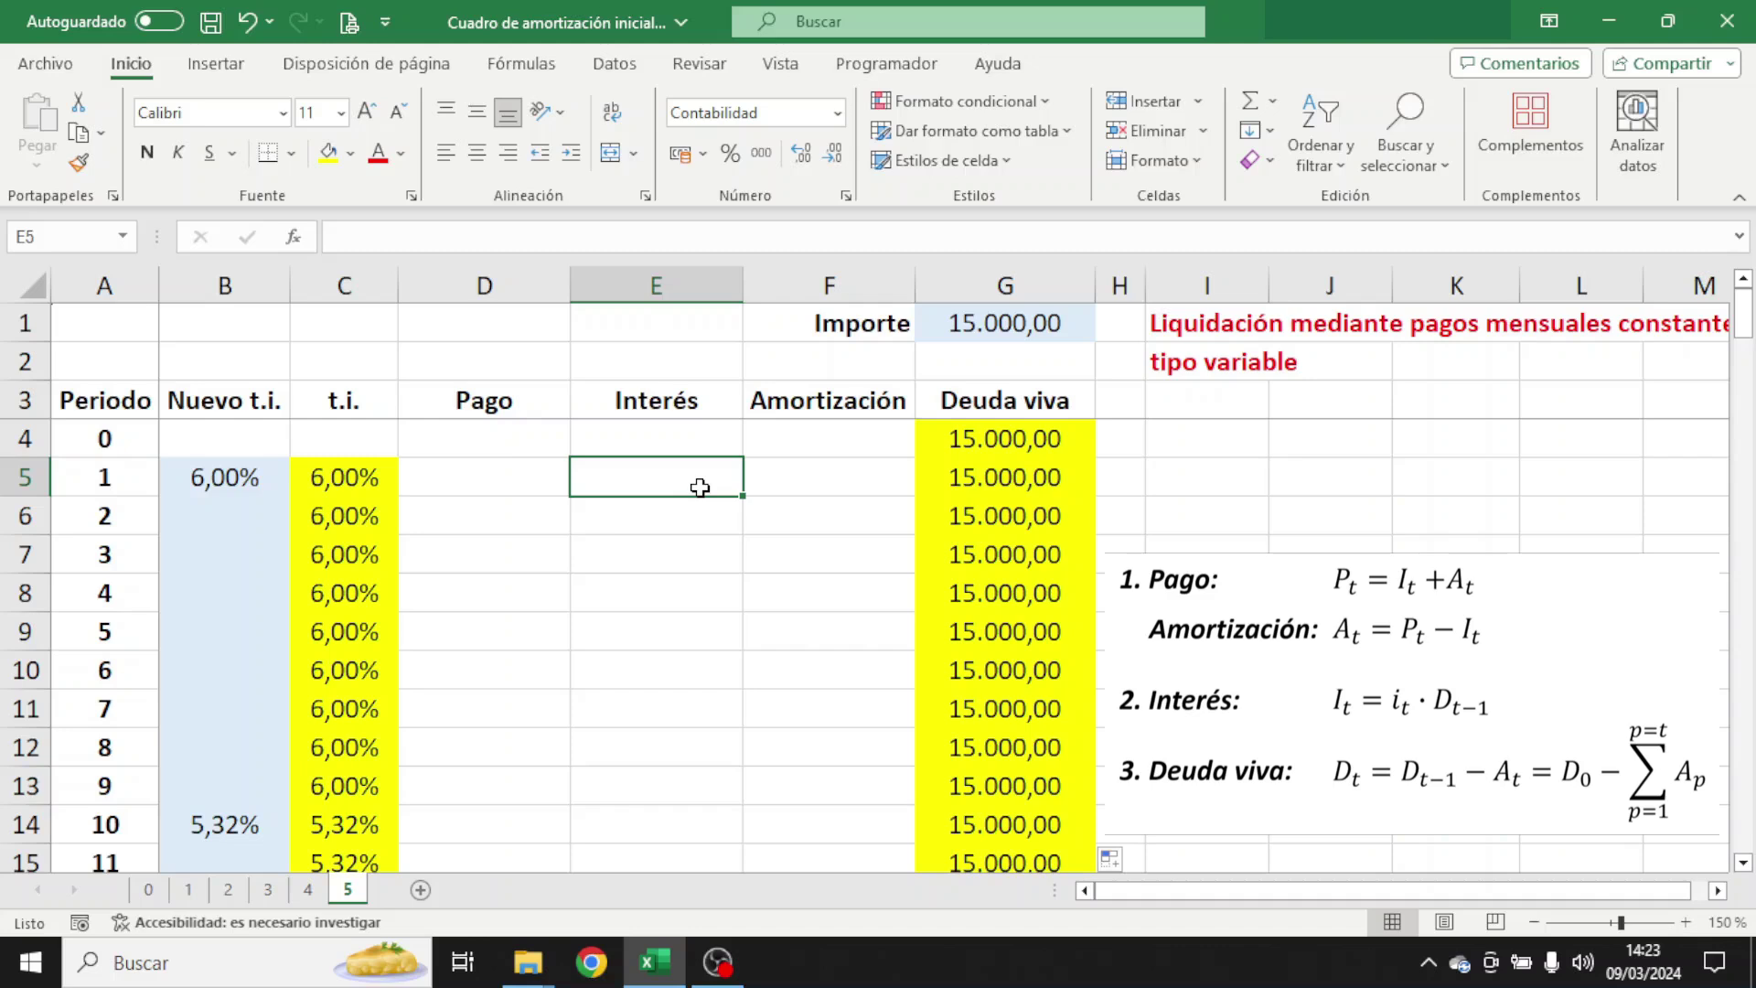
pyautogui.write('=')
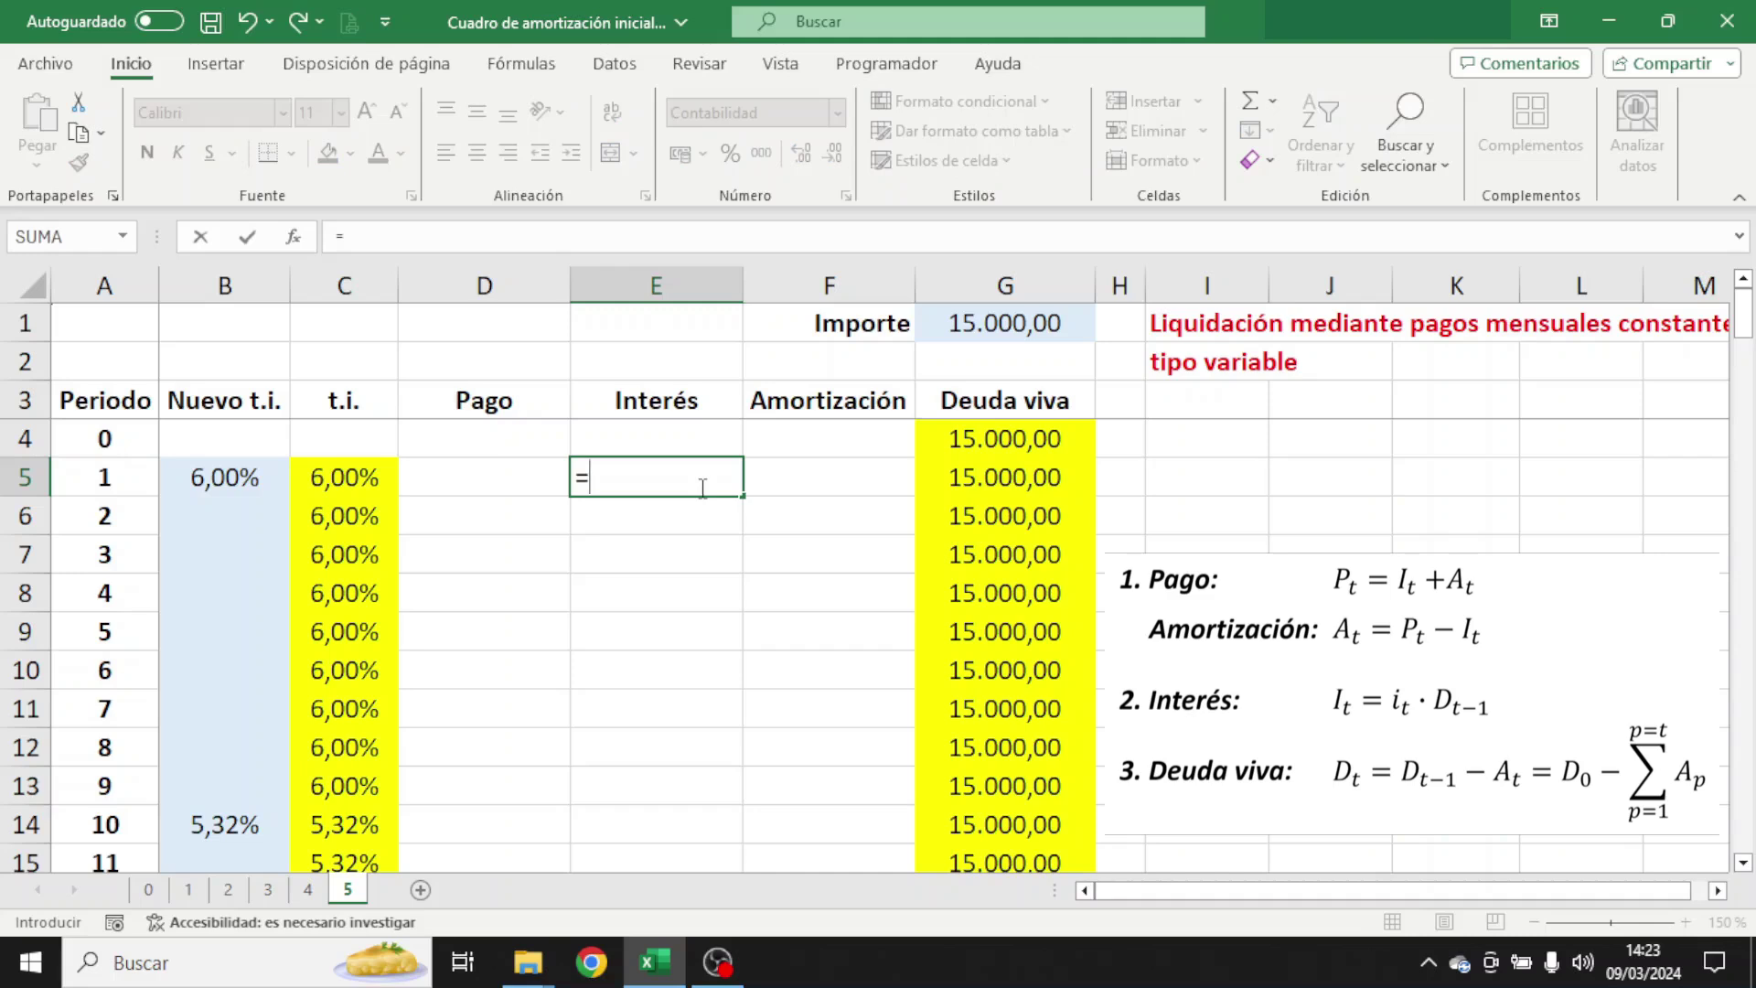
pyautogui.click(948, 438)
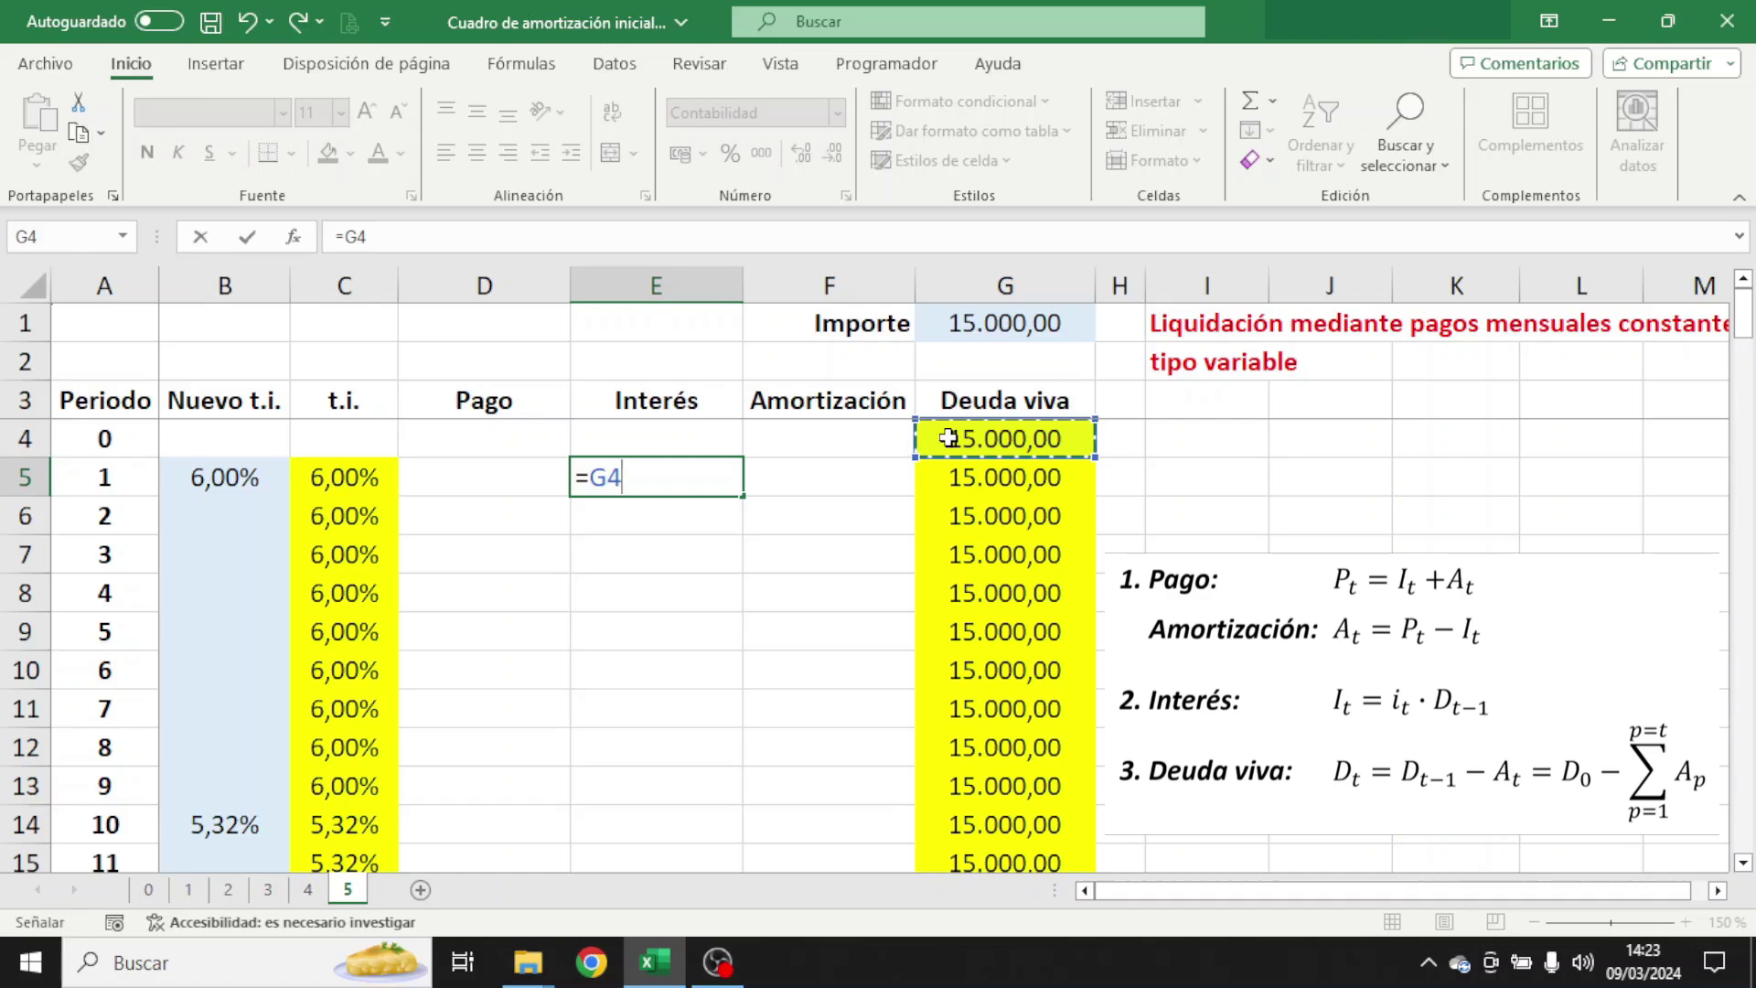
pyautogui.write('*')
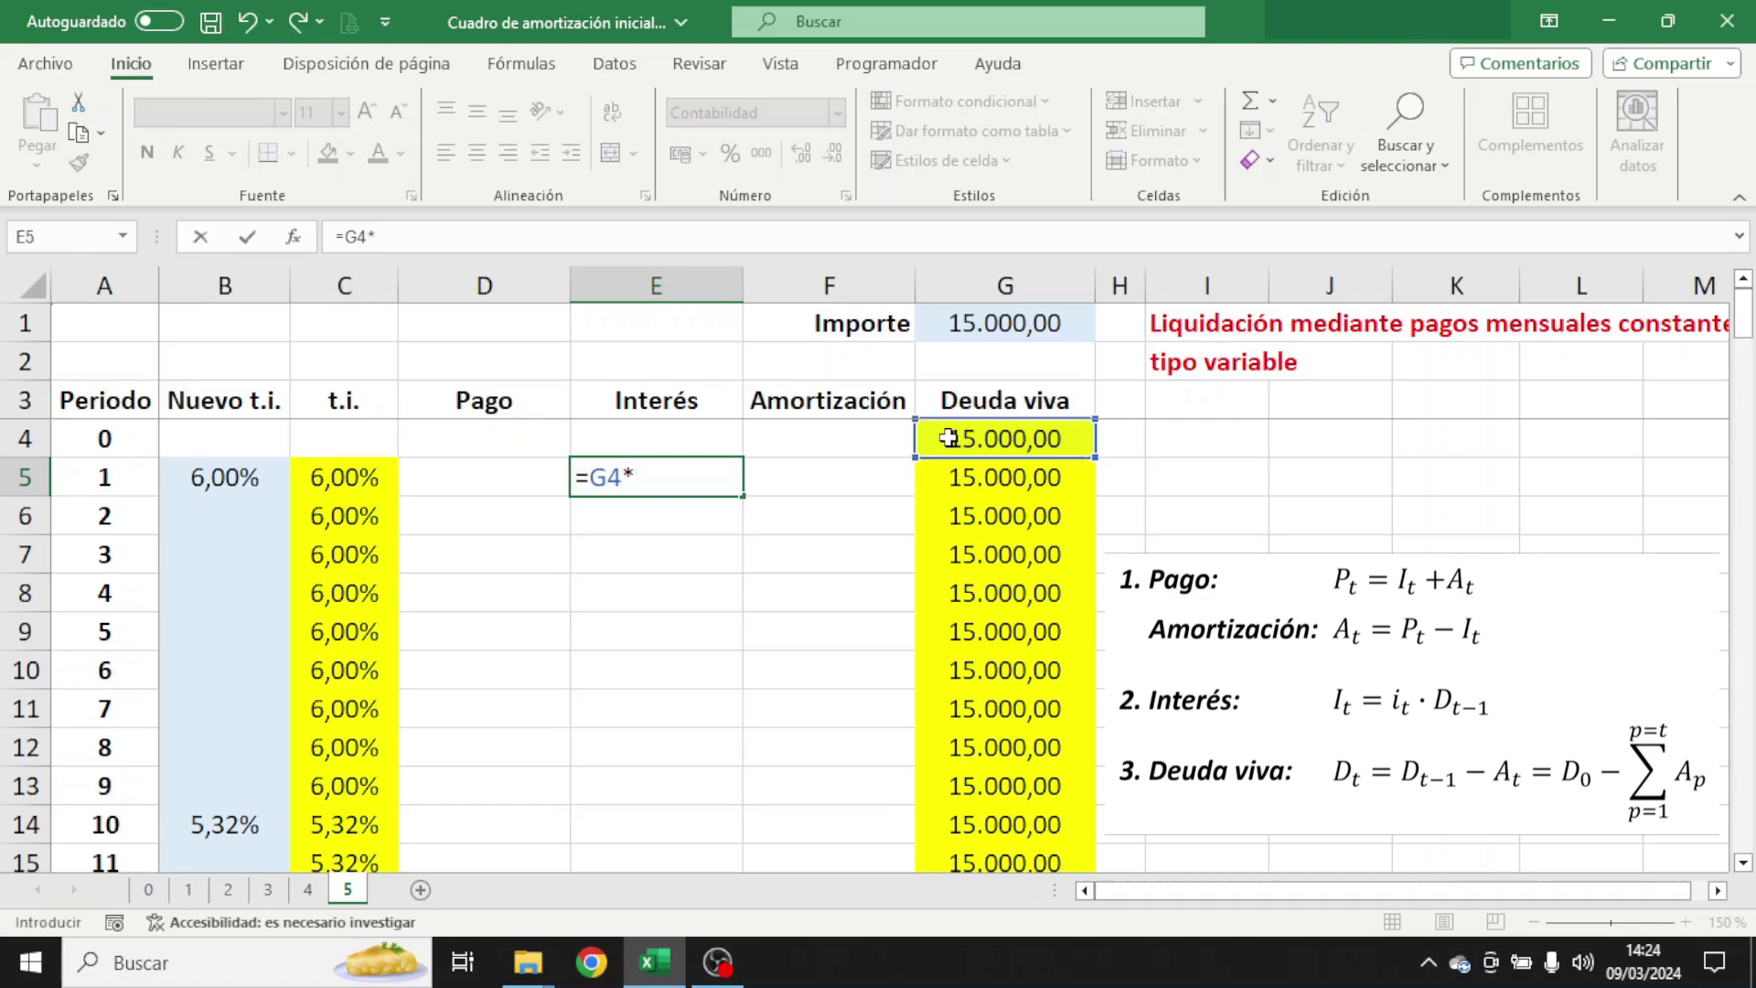
pyautogui.click(360, 492)
pyautogui.write('/12')
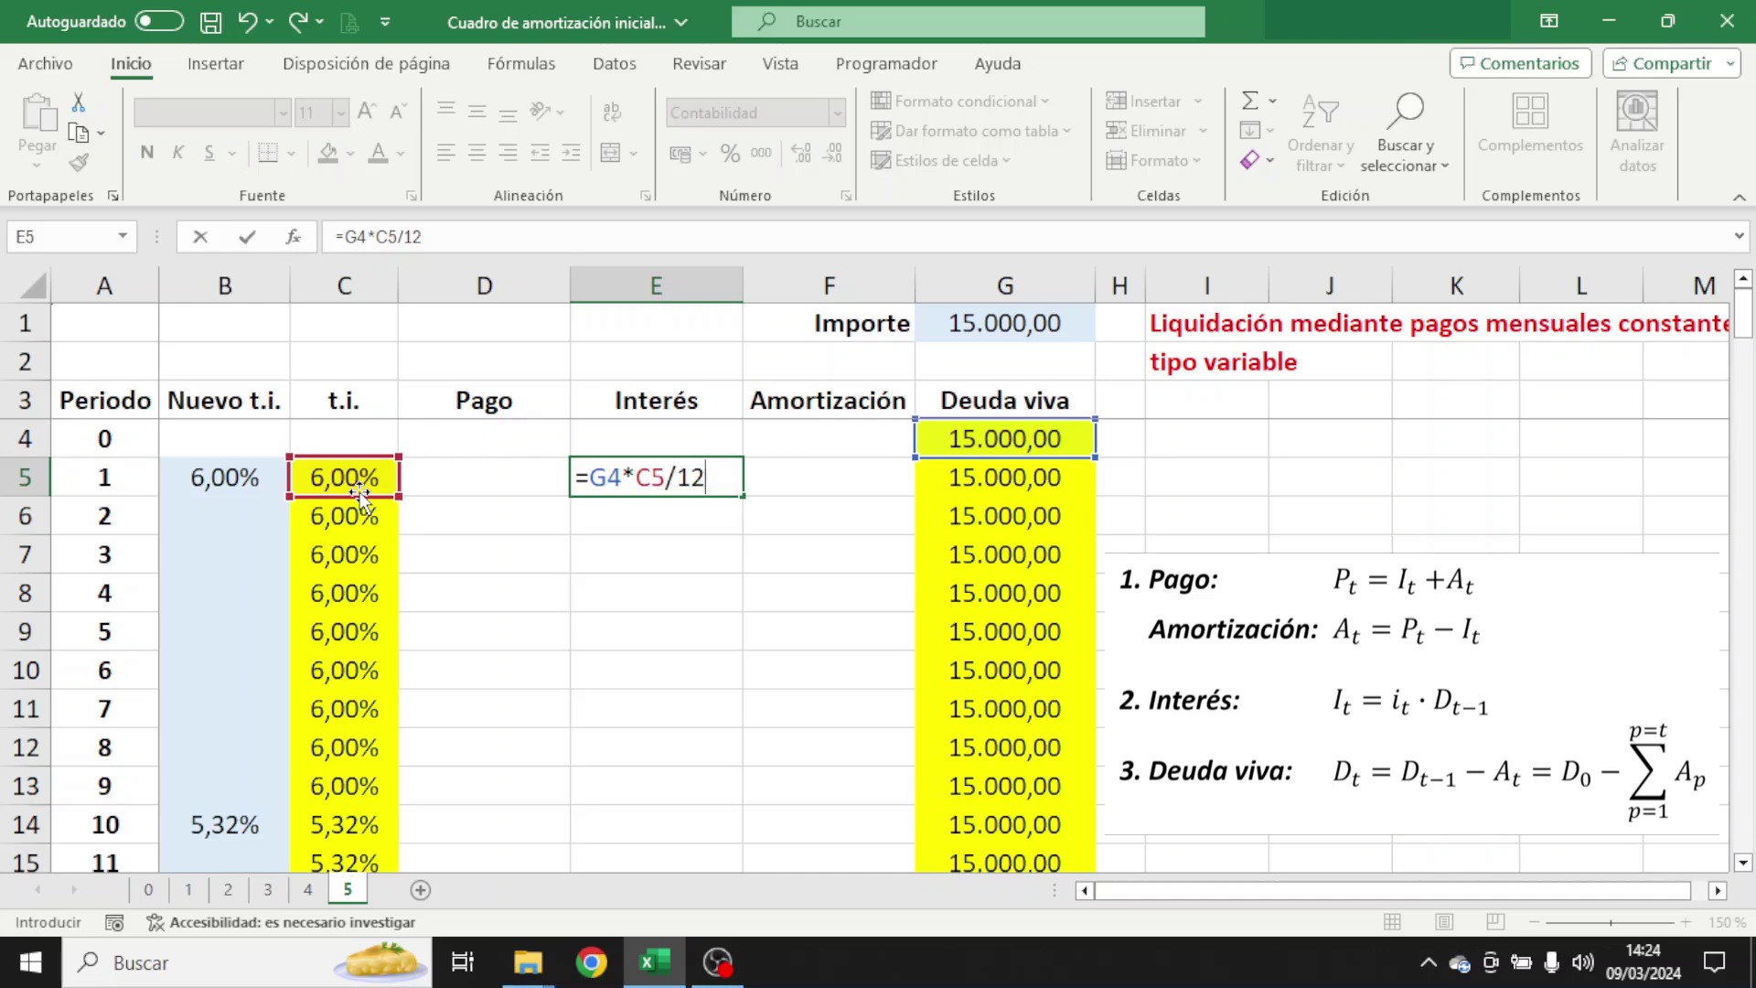
pyautogui.press('Return')
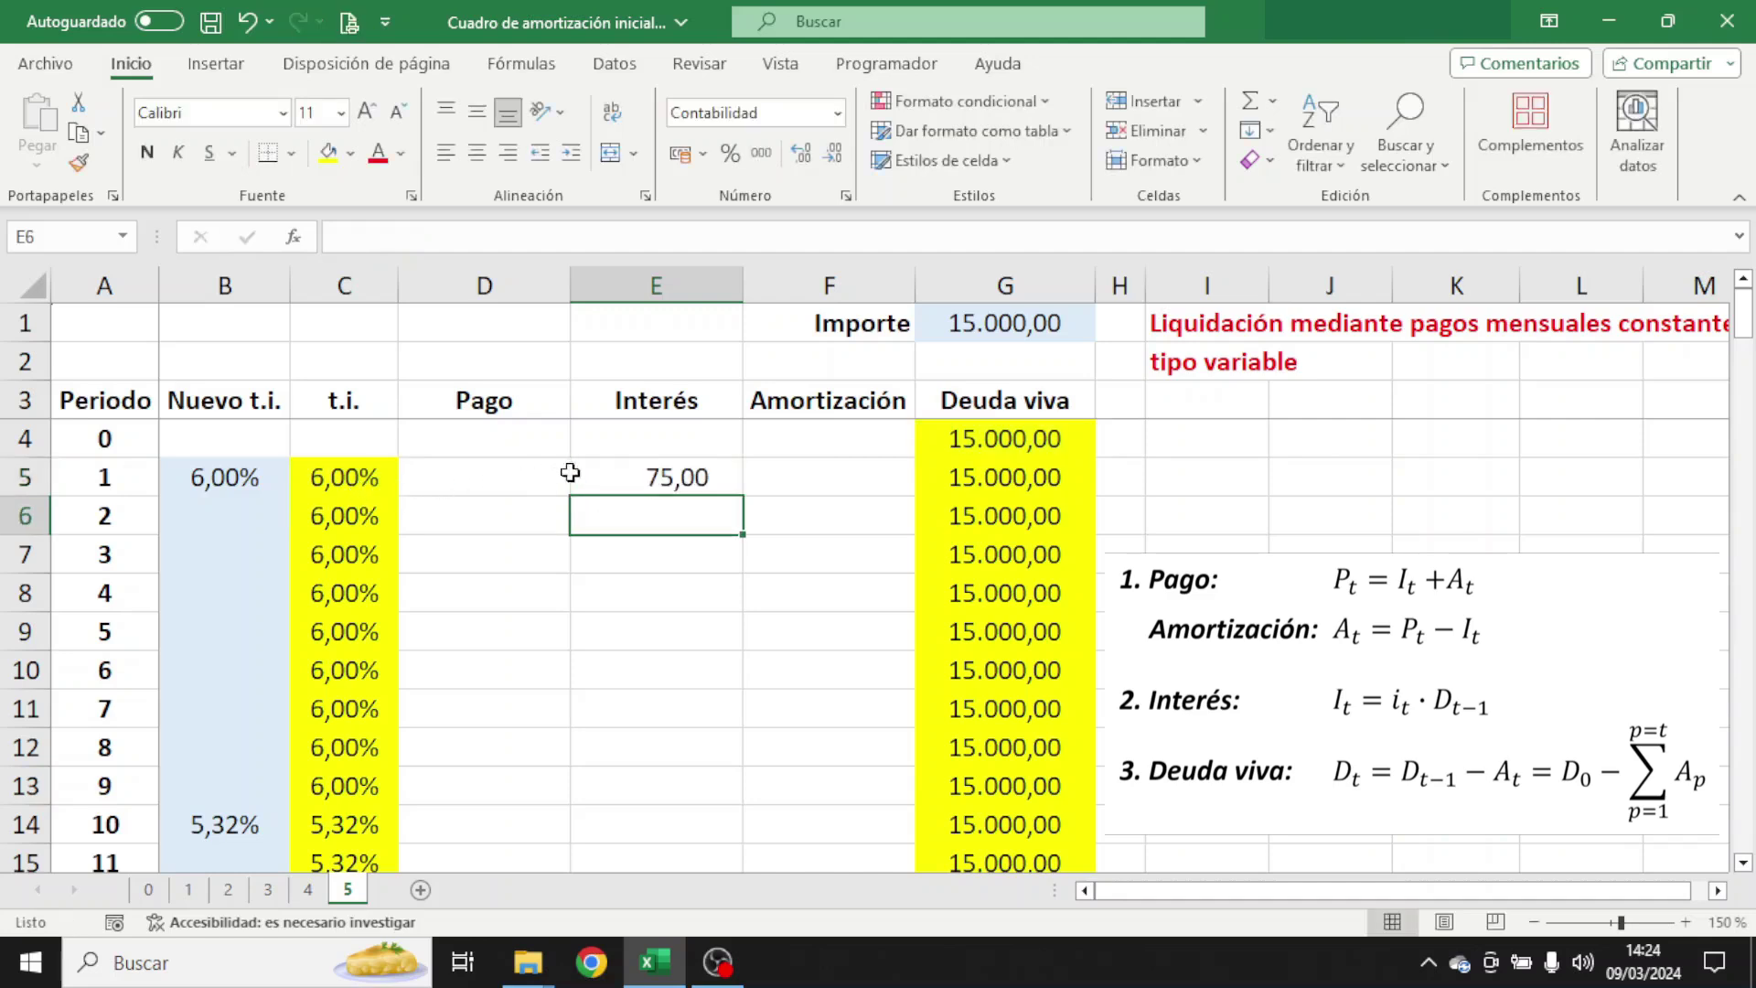
# - Shade E5 yellow and copy the Interés formula and formatting down to period 120 (E124)
pyautogui.click(603, 466)
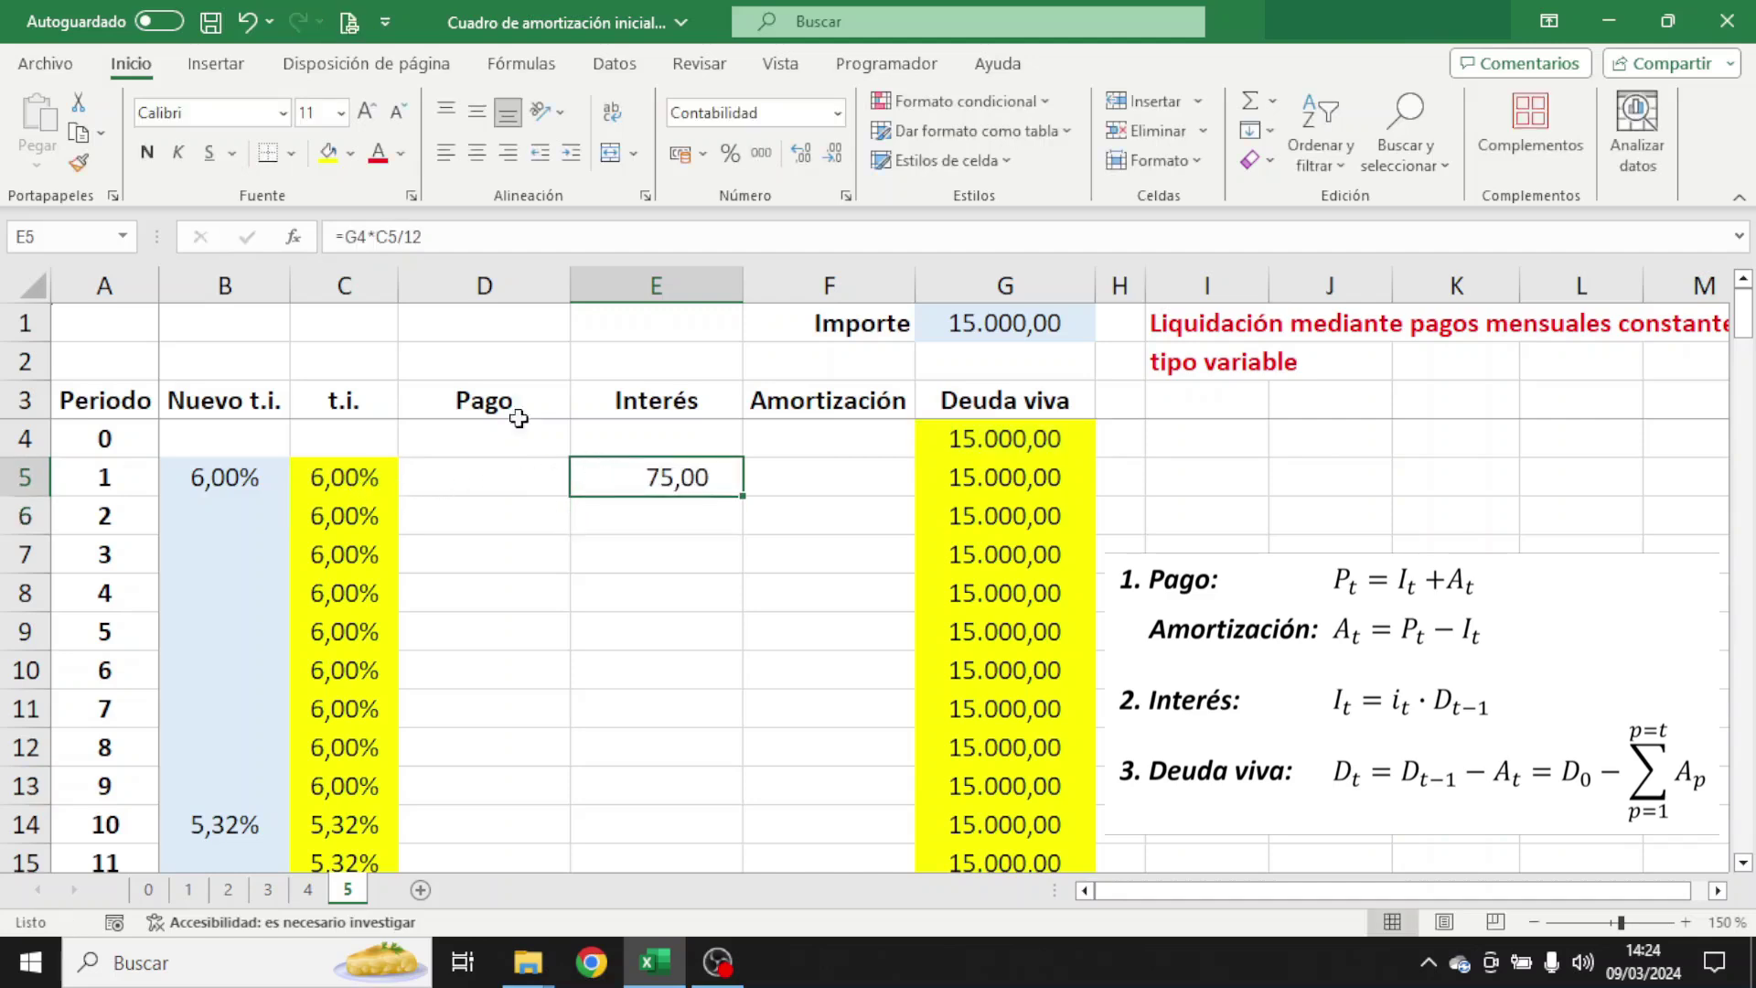
pyautogui.click(326, 152)
pyautogui.moveTo(742, 496); pyautogui.dragTo(674, 805)
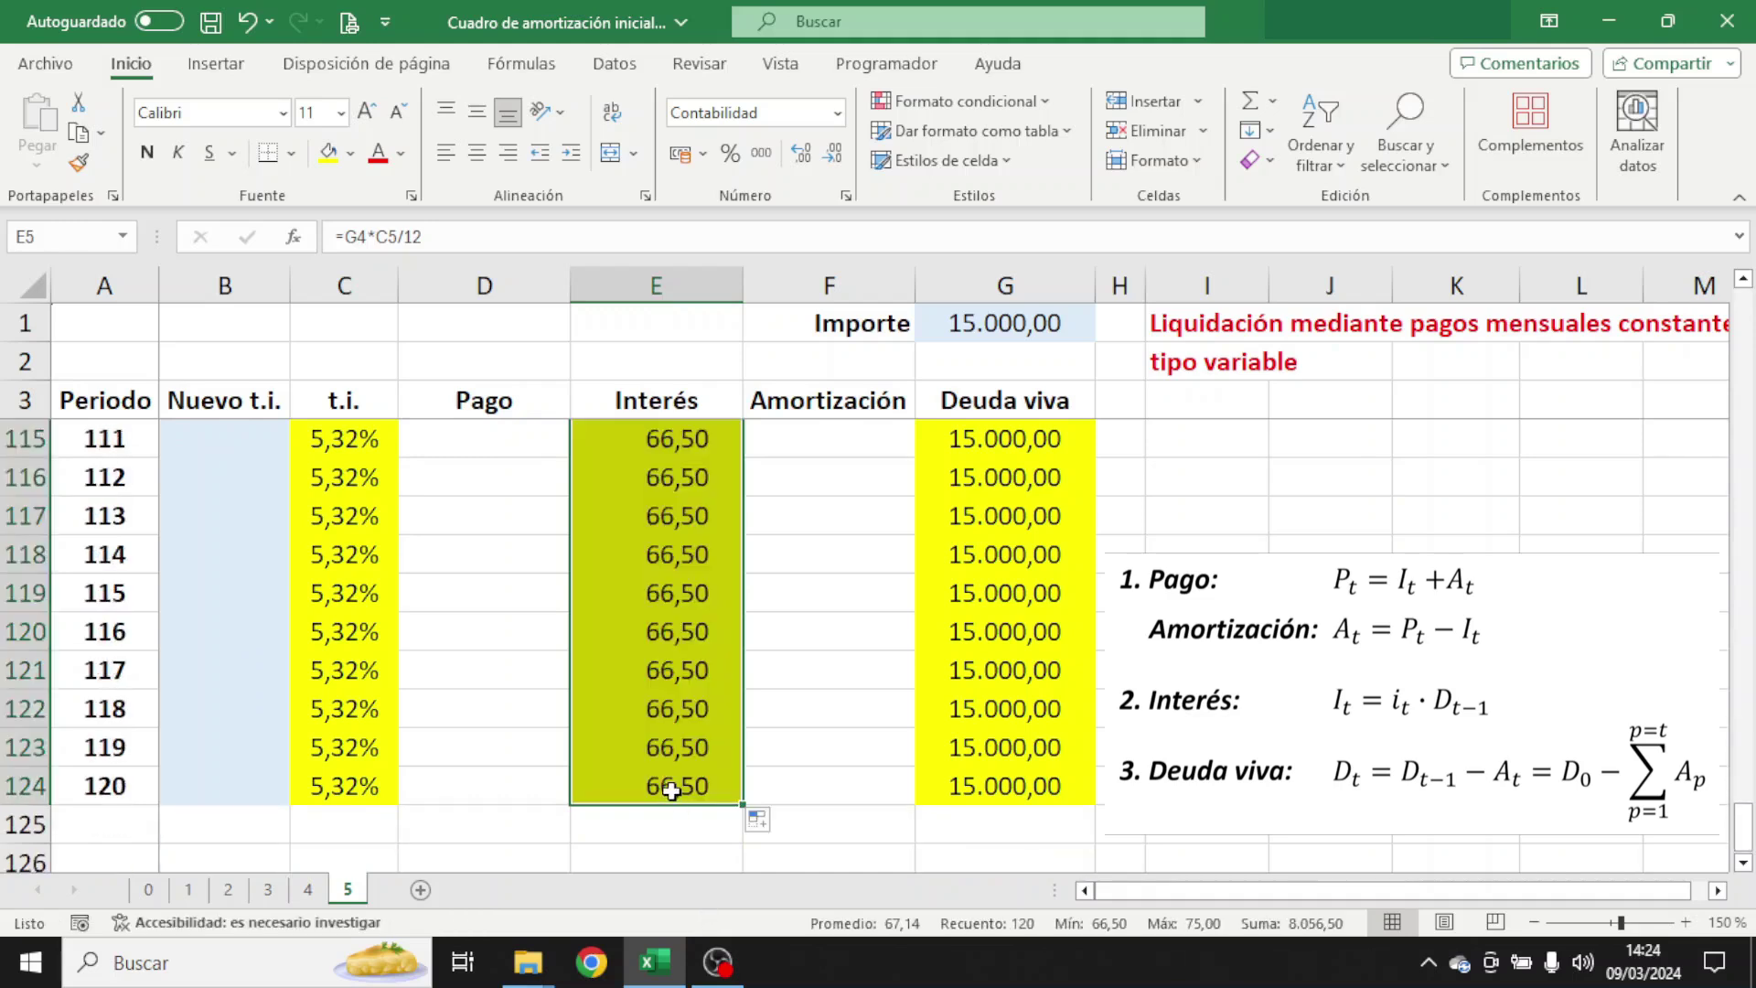
pyautogui.click(672, 791)
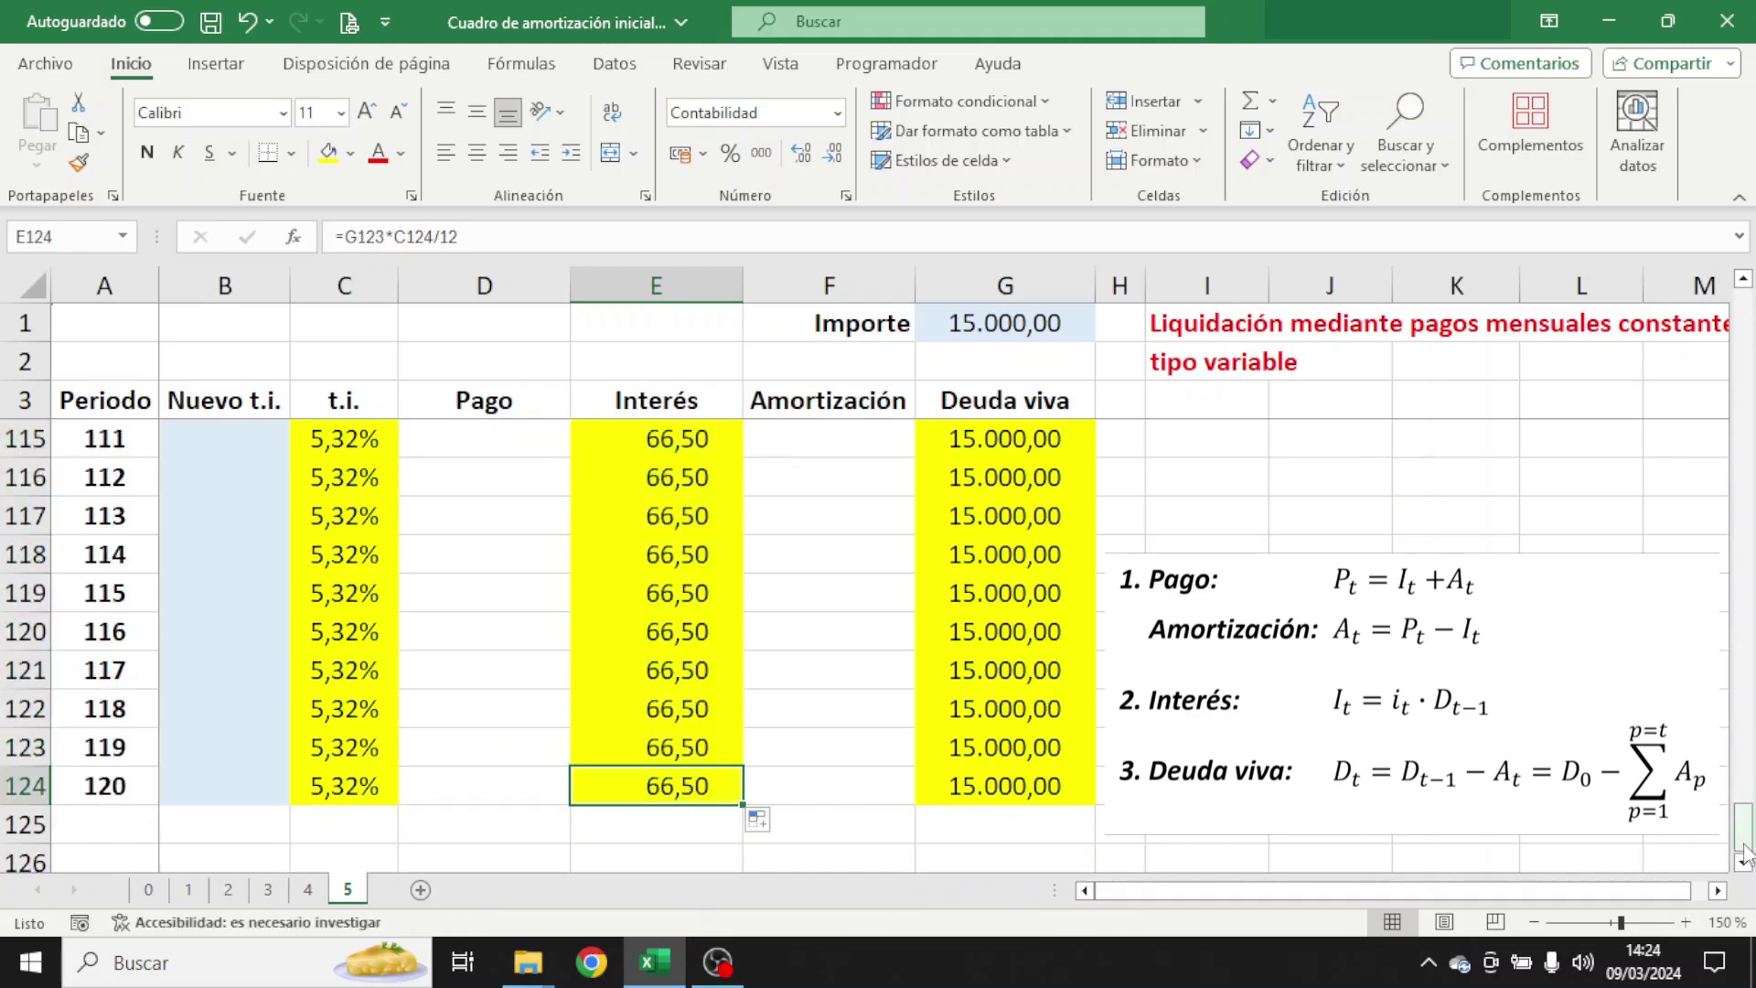
pyautogui.moveTo(1743, 831); pyautogui.dragTo(1745, 315)
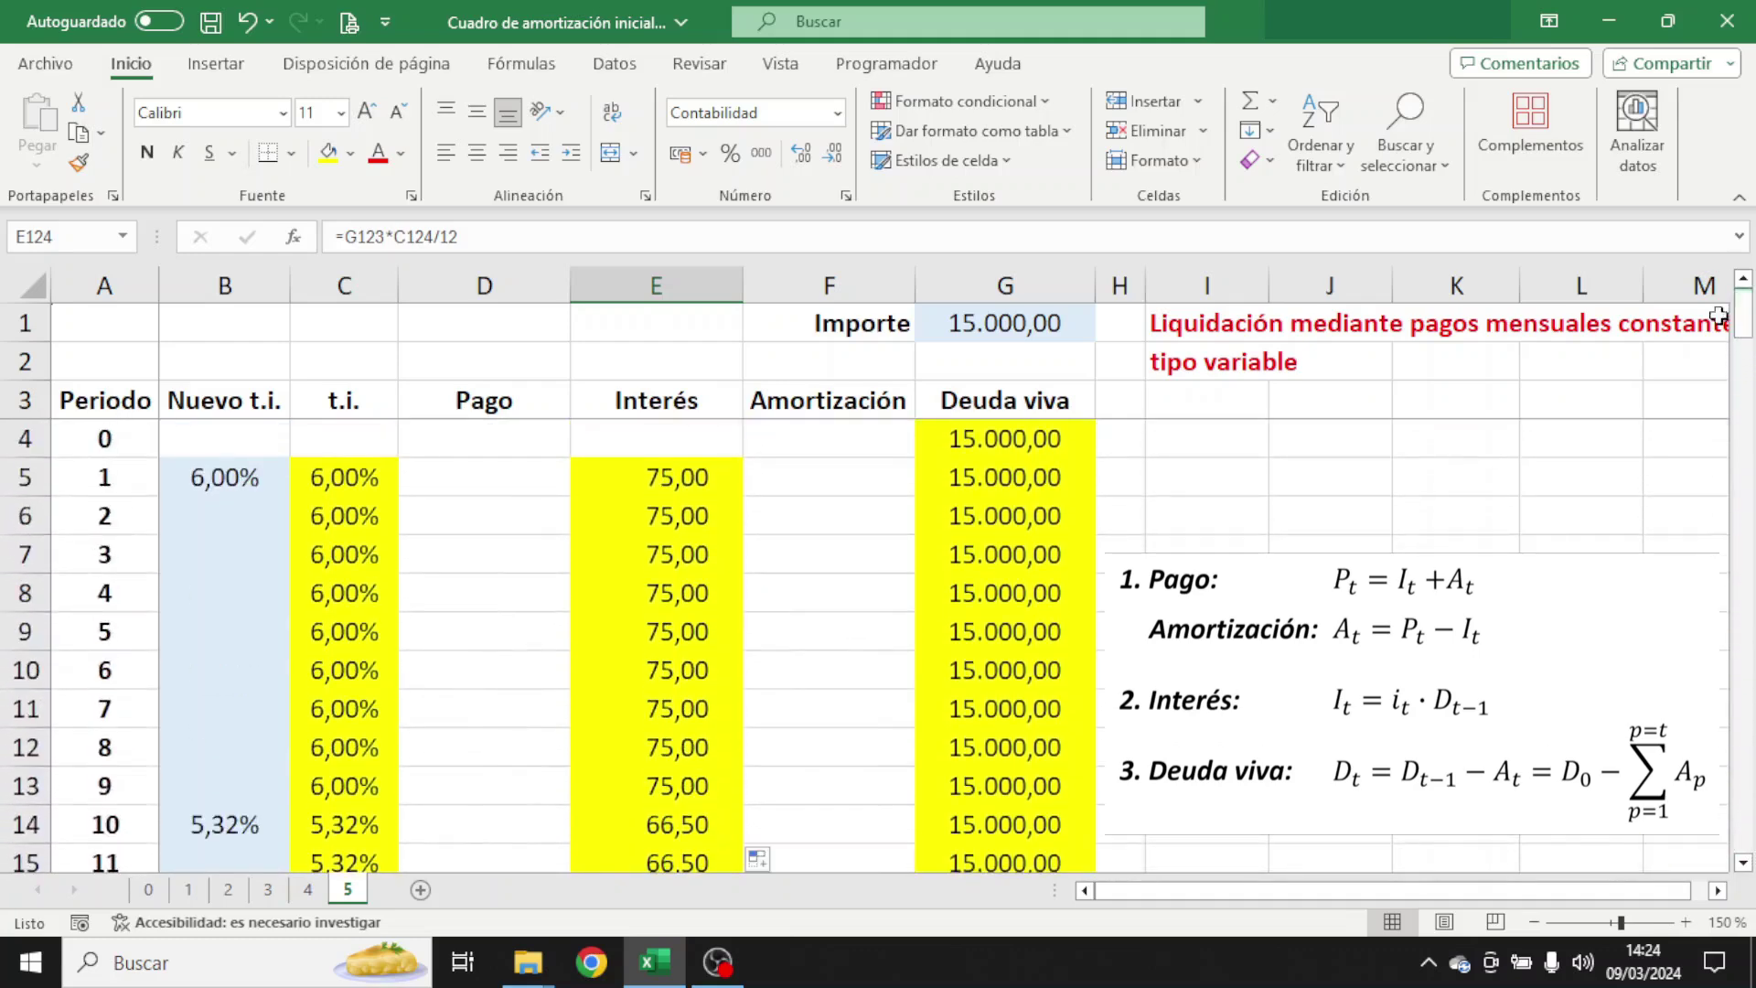
pyautogui.click(624, 476)
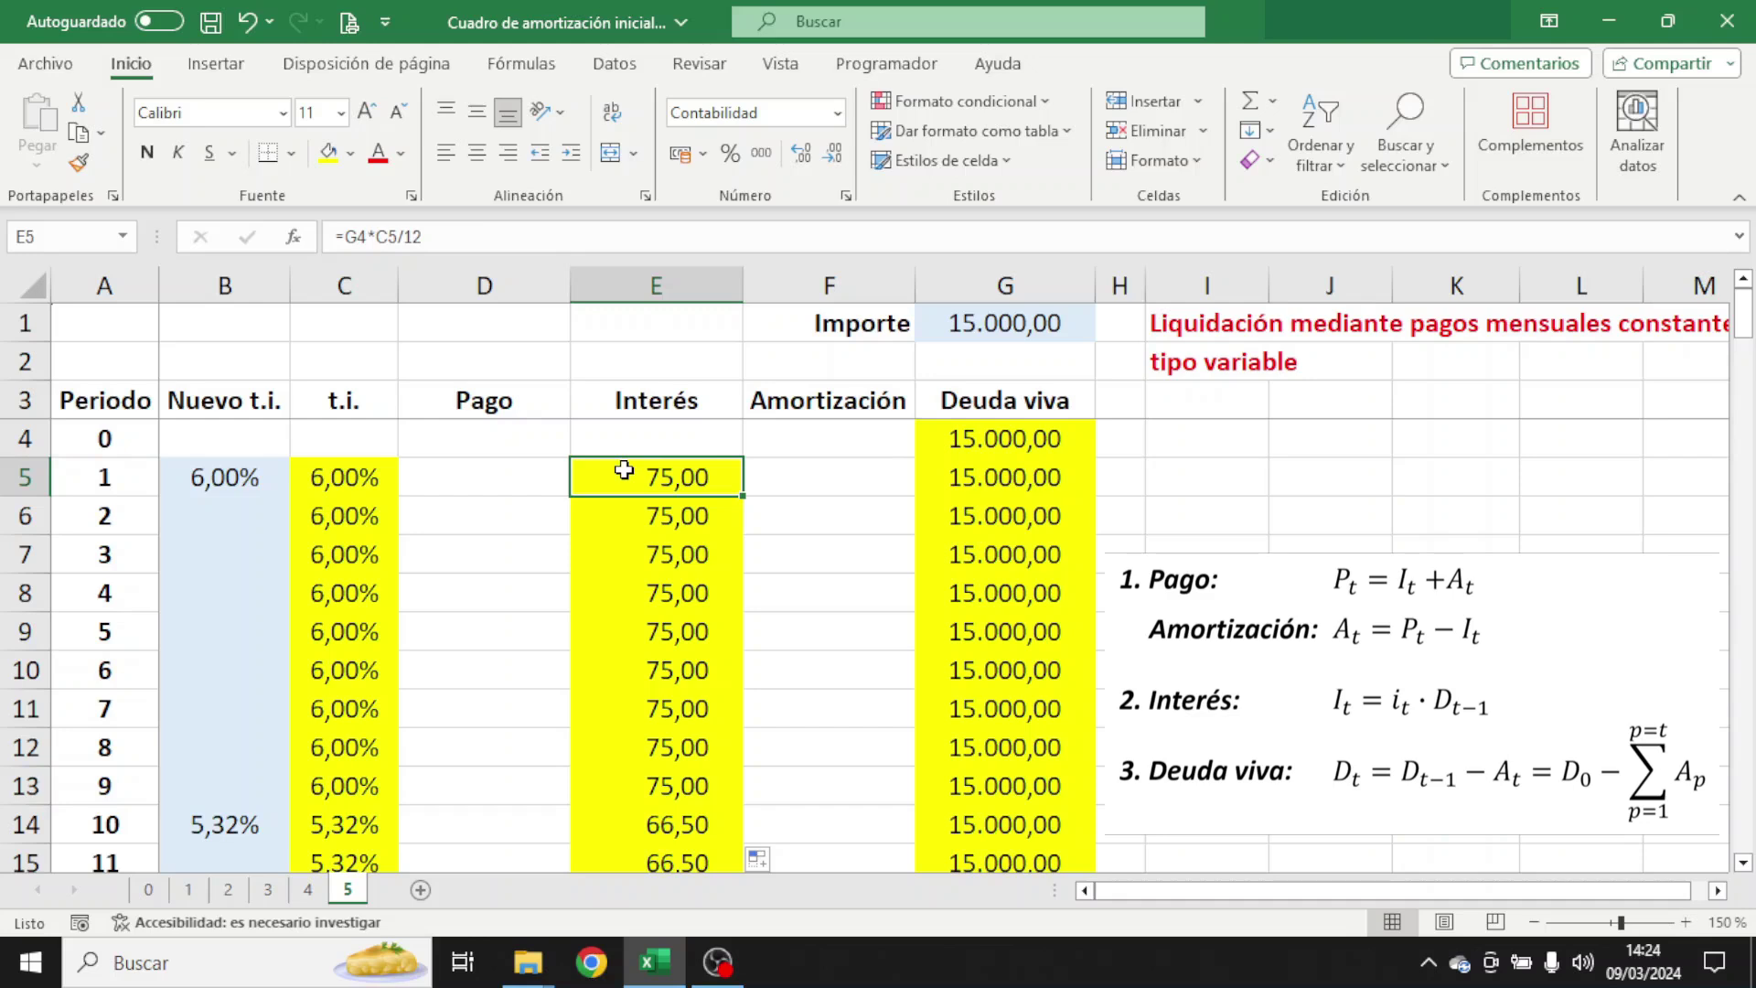
# - Enter the amortization formula =D5-E5 for period 1 in F5
pyautogui.click(810, 478)
pyautogui.write('=')
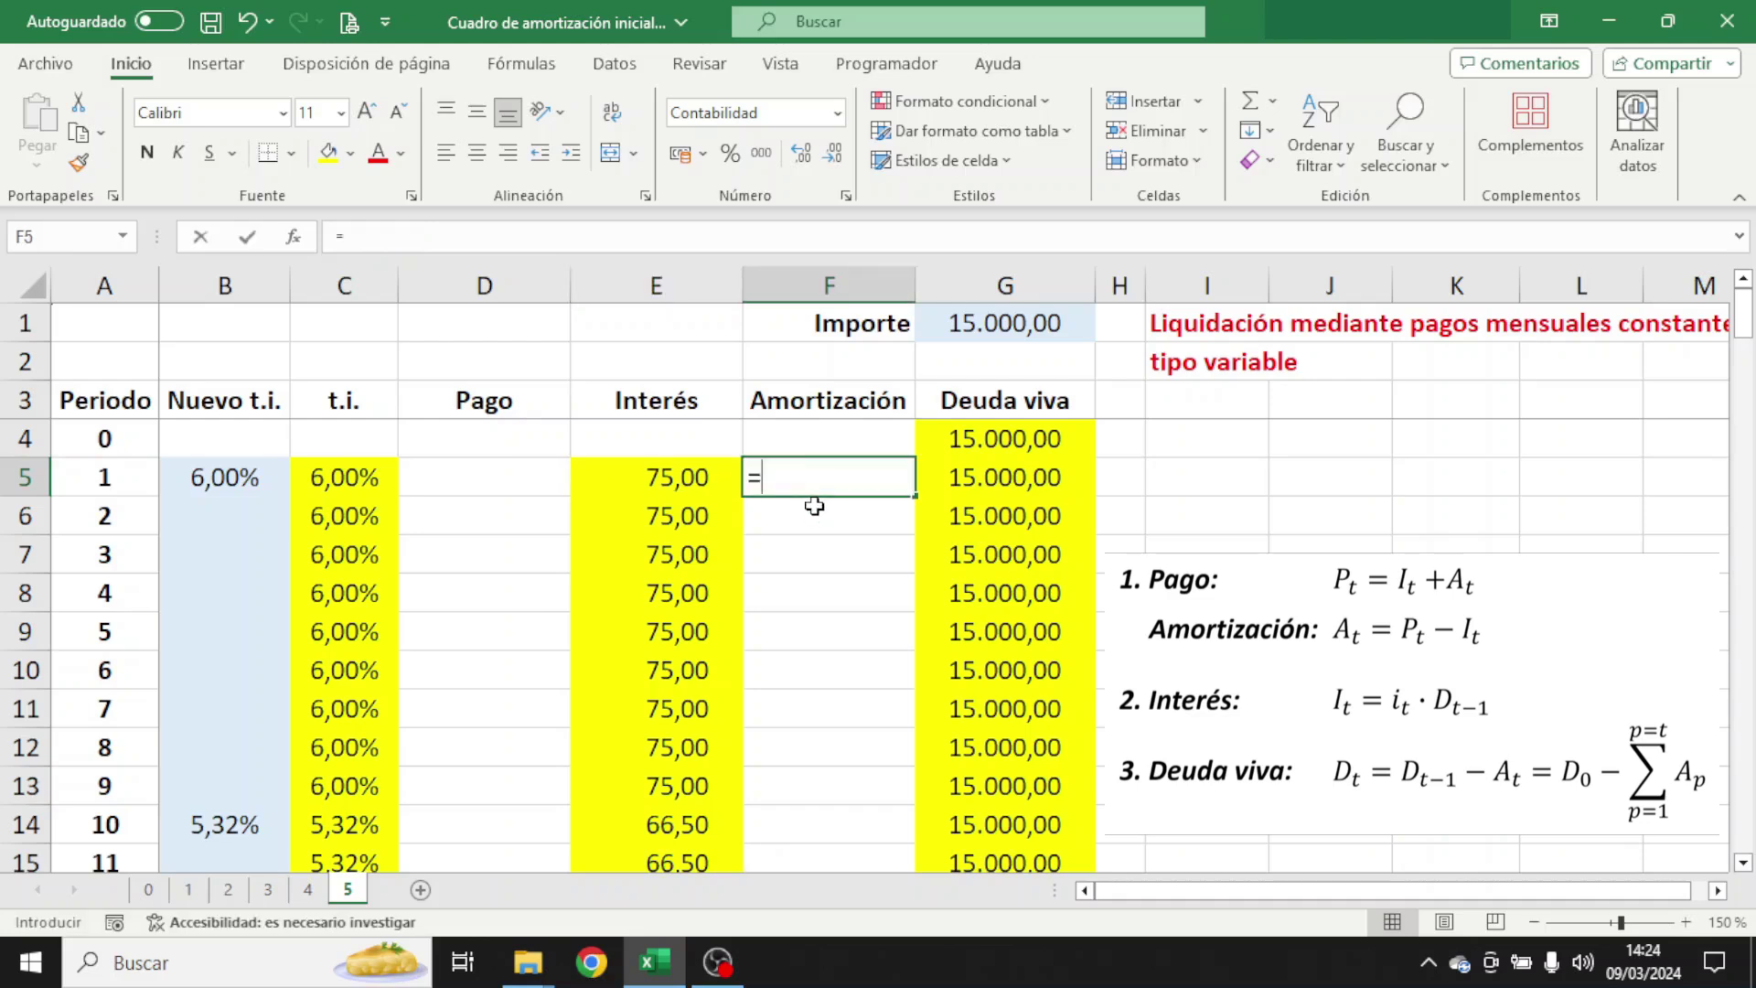
pyautogui.click(534, 471)
pyautogui.write('-')
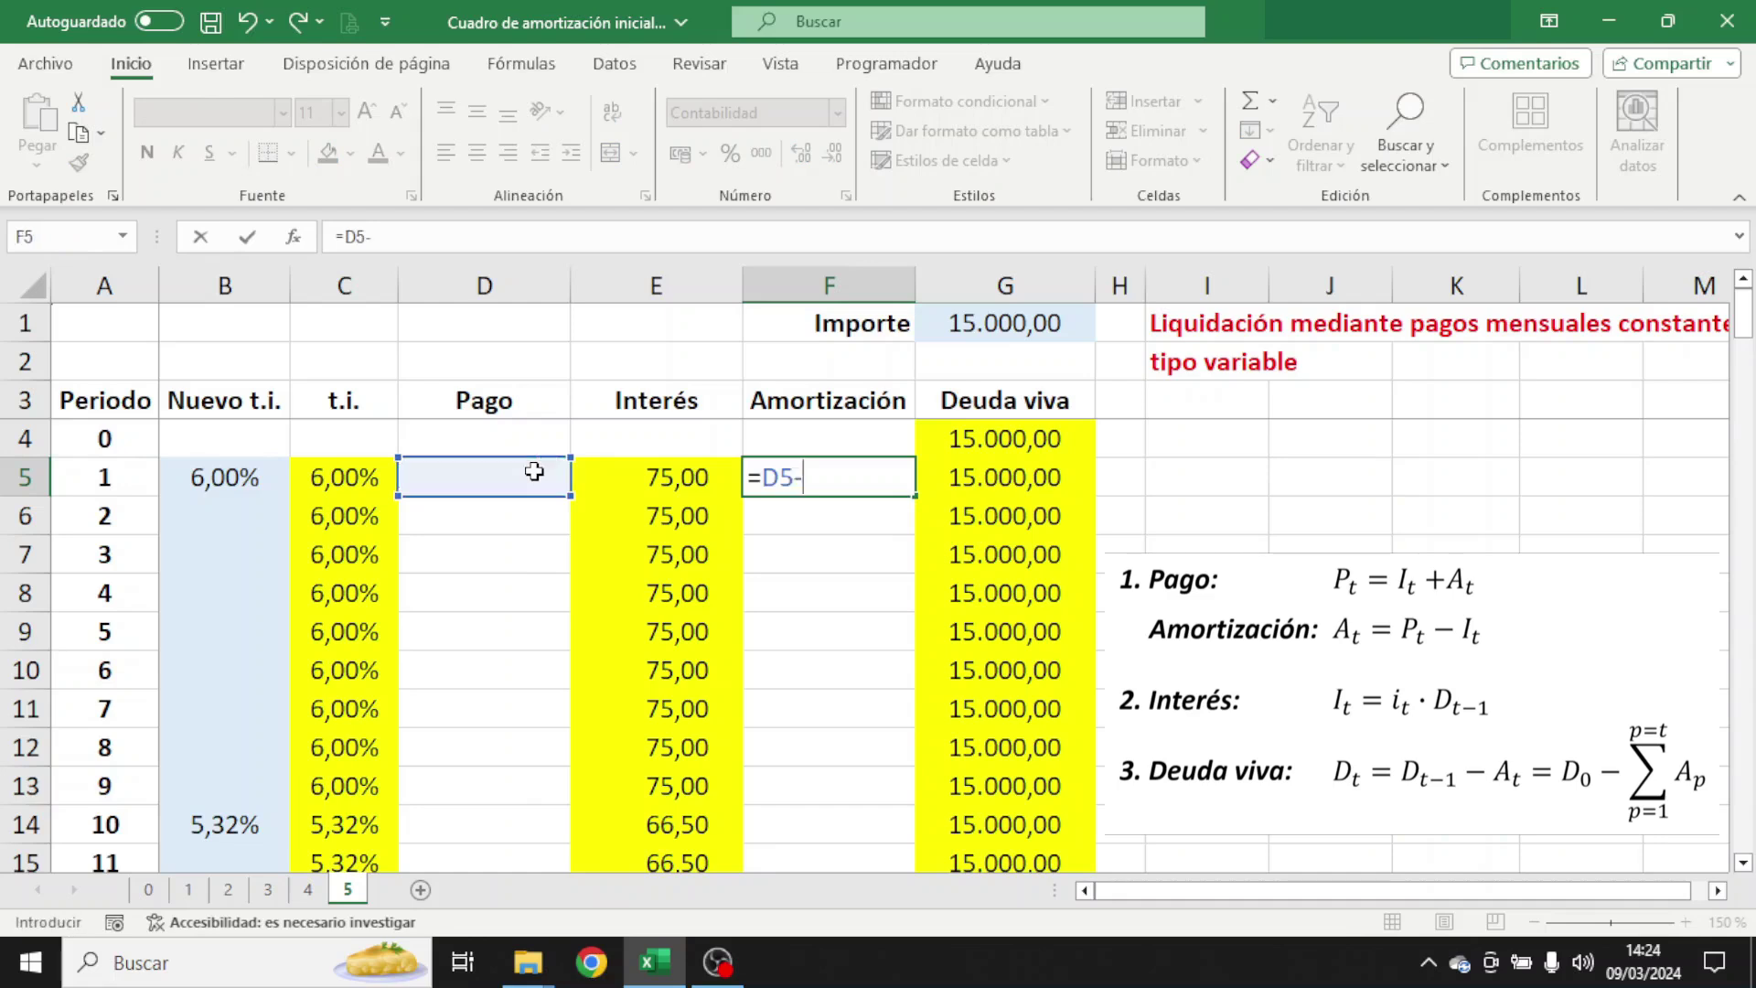
pyautogui.click(603, 477)
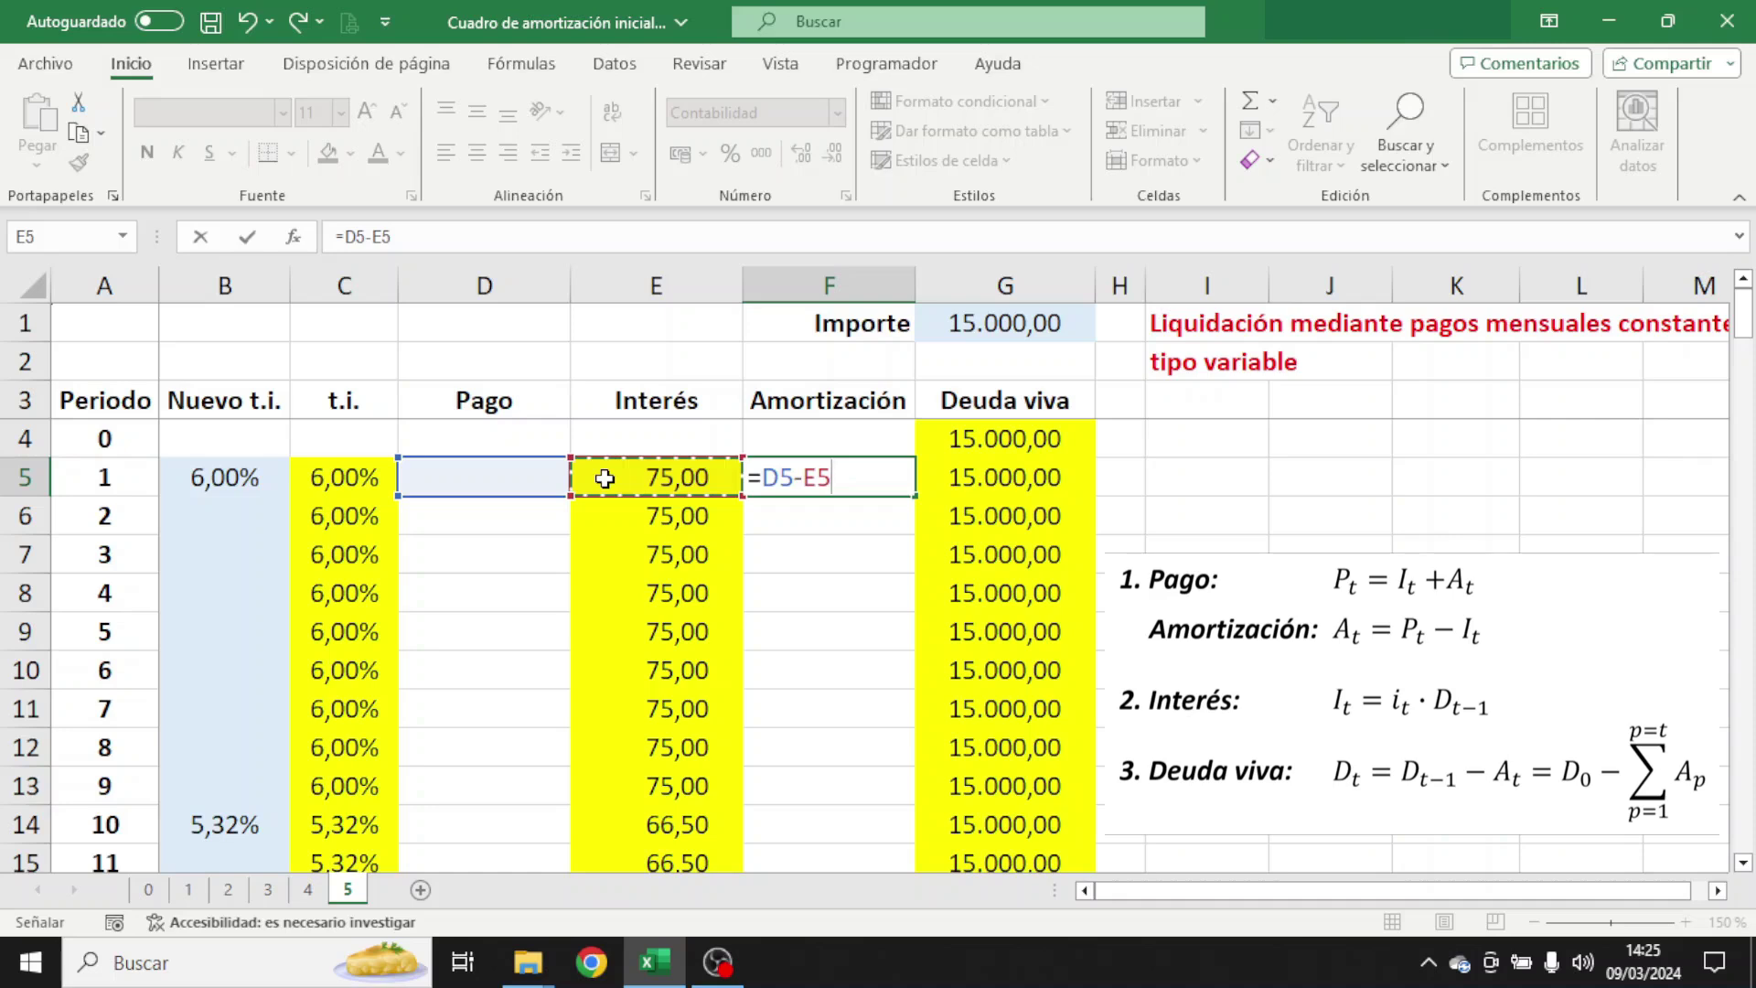
pyautogui.press('Return')
# - Shade F5 yellow and copy the Amortización formula and formatting down to period 120 (F124)
pyautogui.click(779, 487)
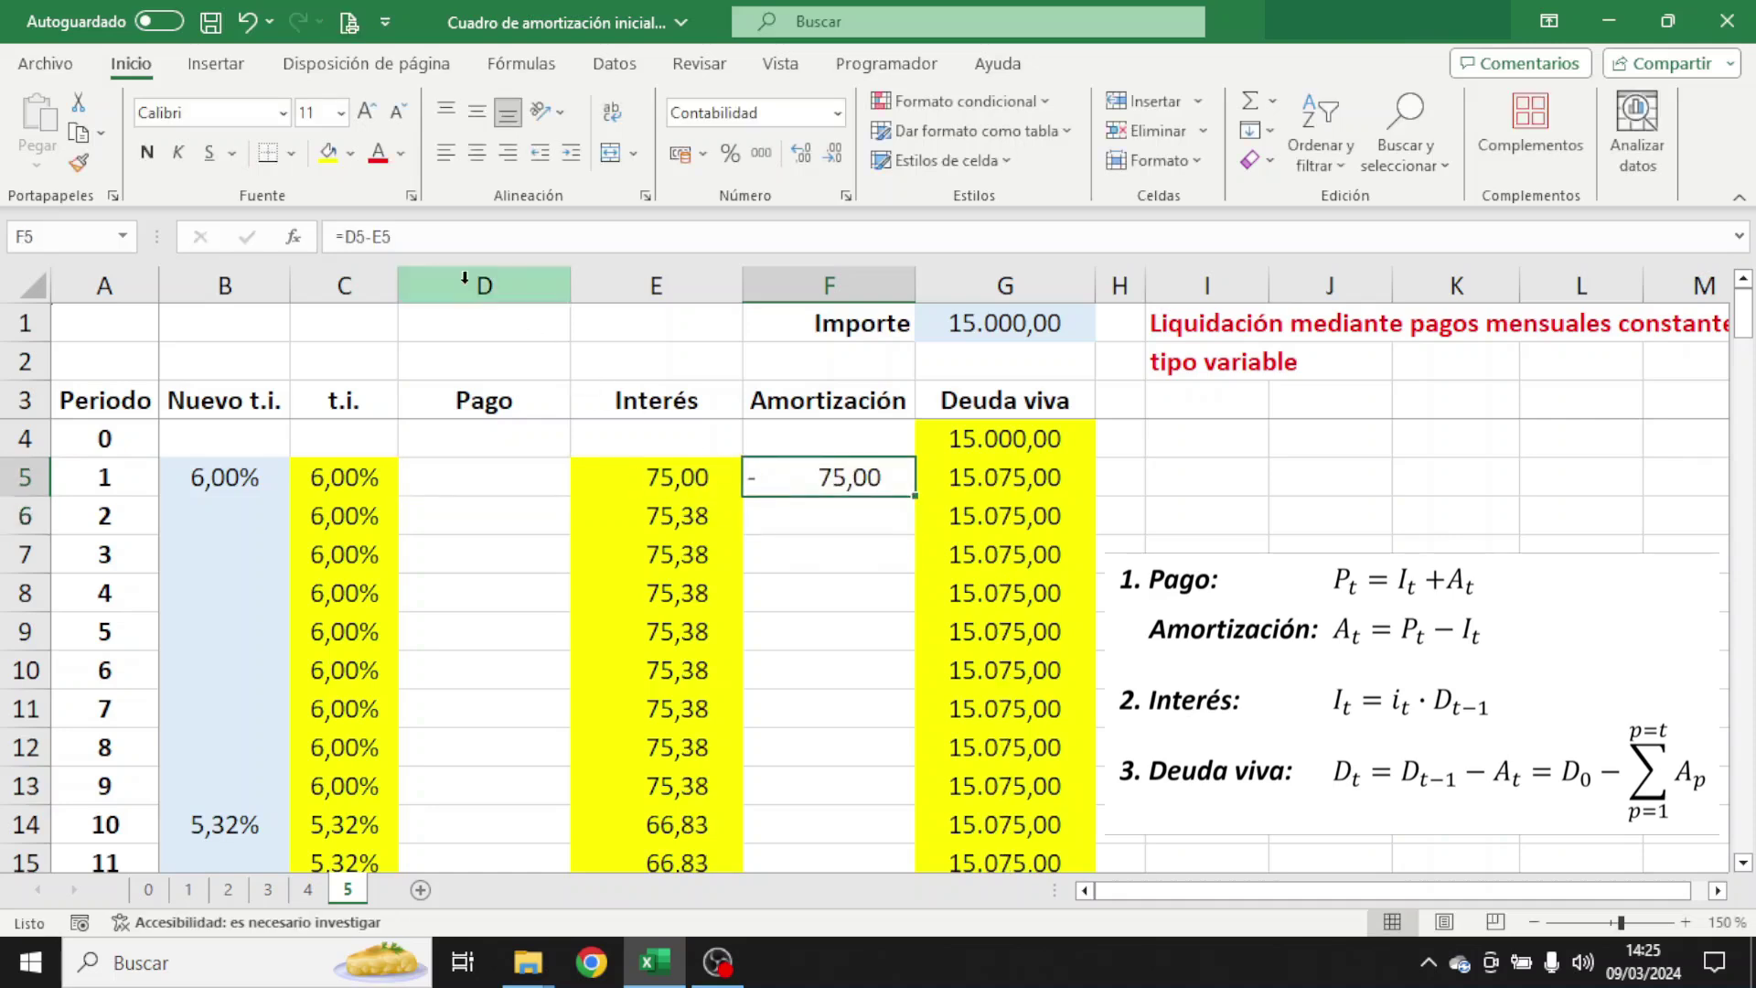
pyautogui.click(327, 153)
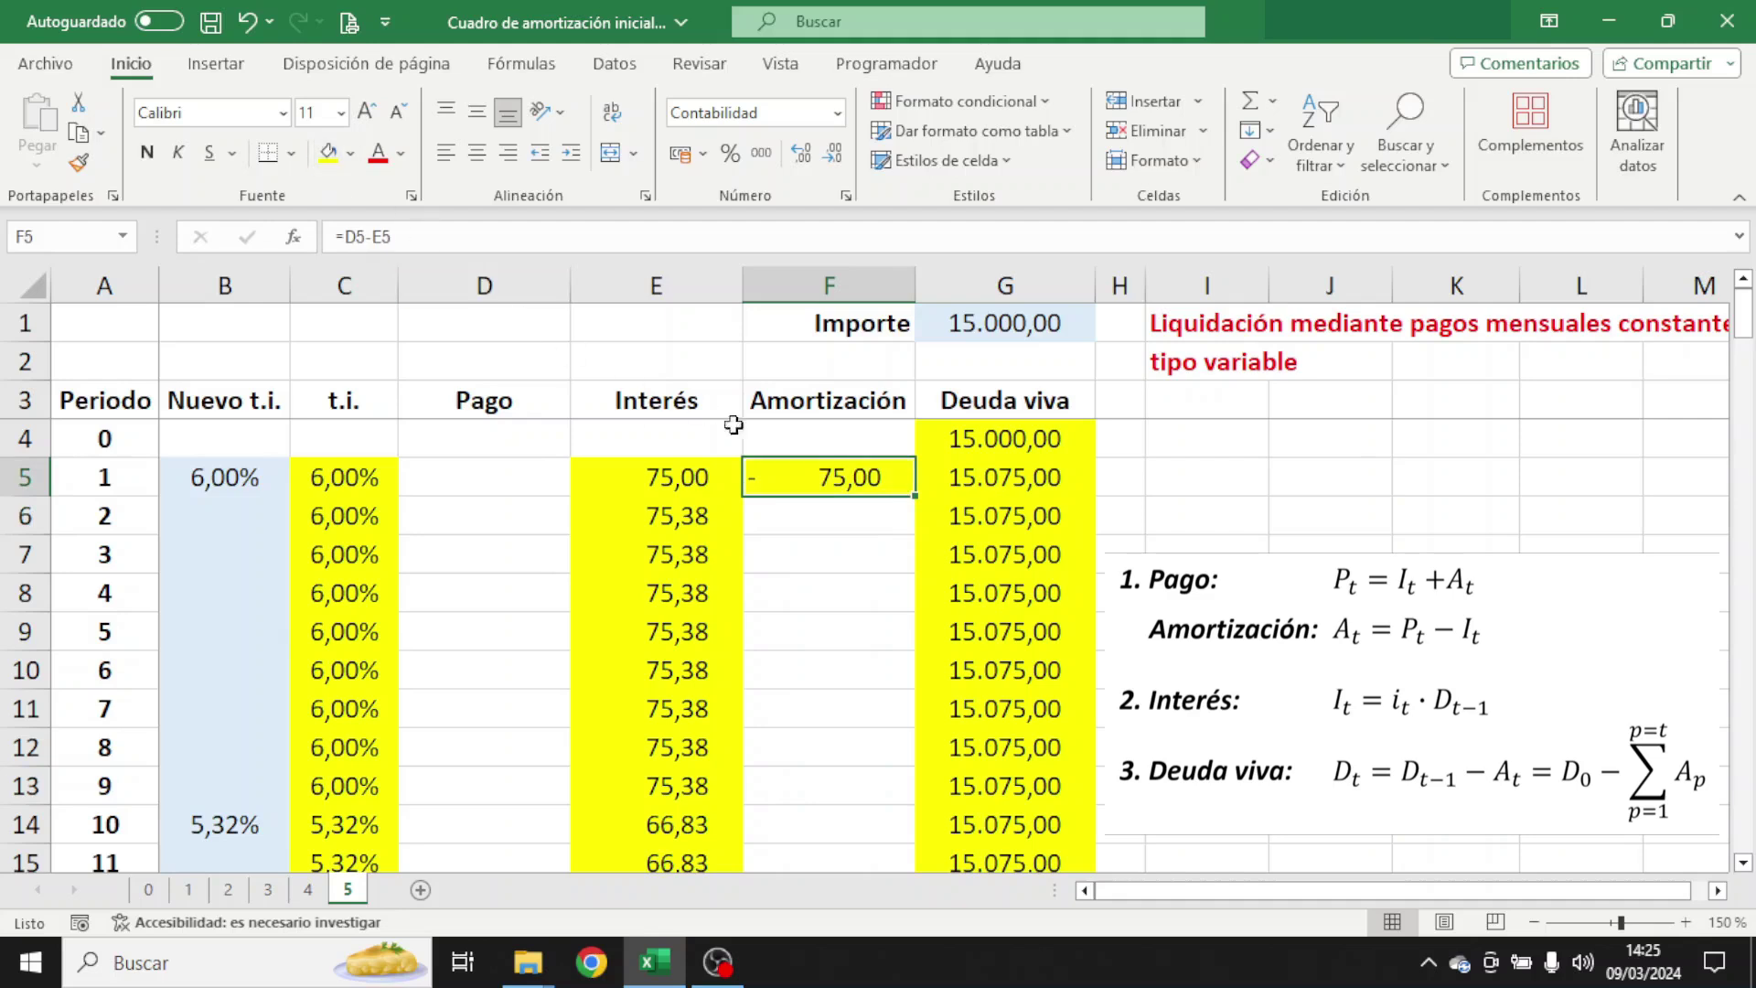
pyautogui.doubleClick(914, 495)
pyautogui.click(898, 480)
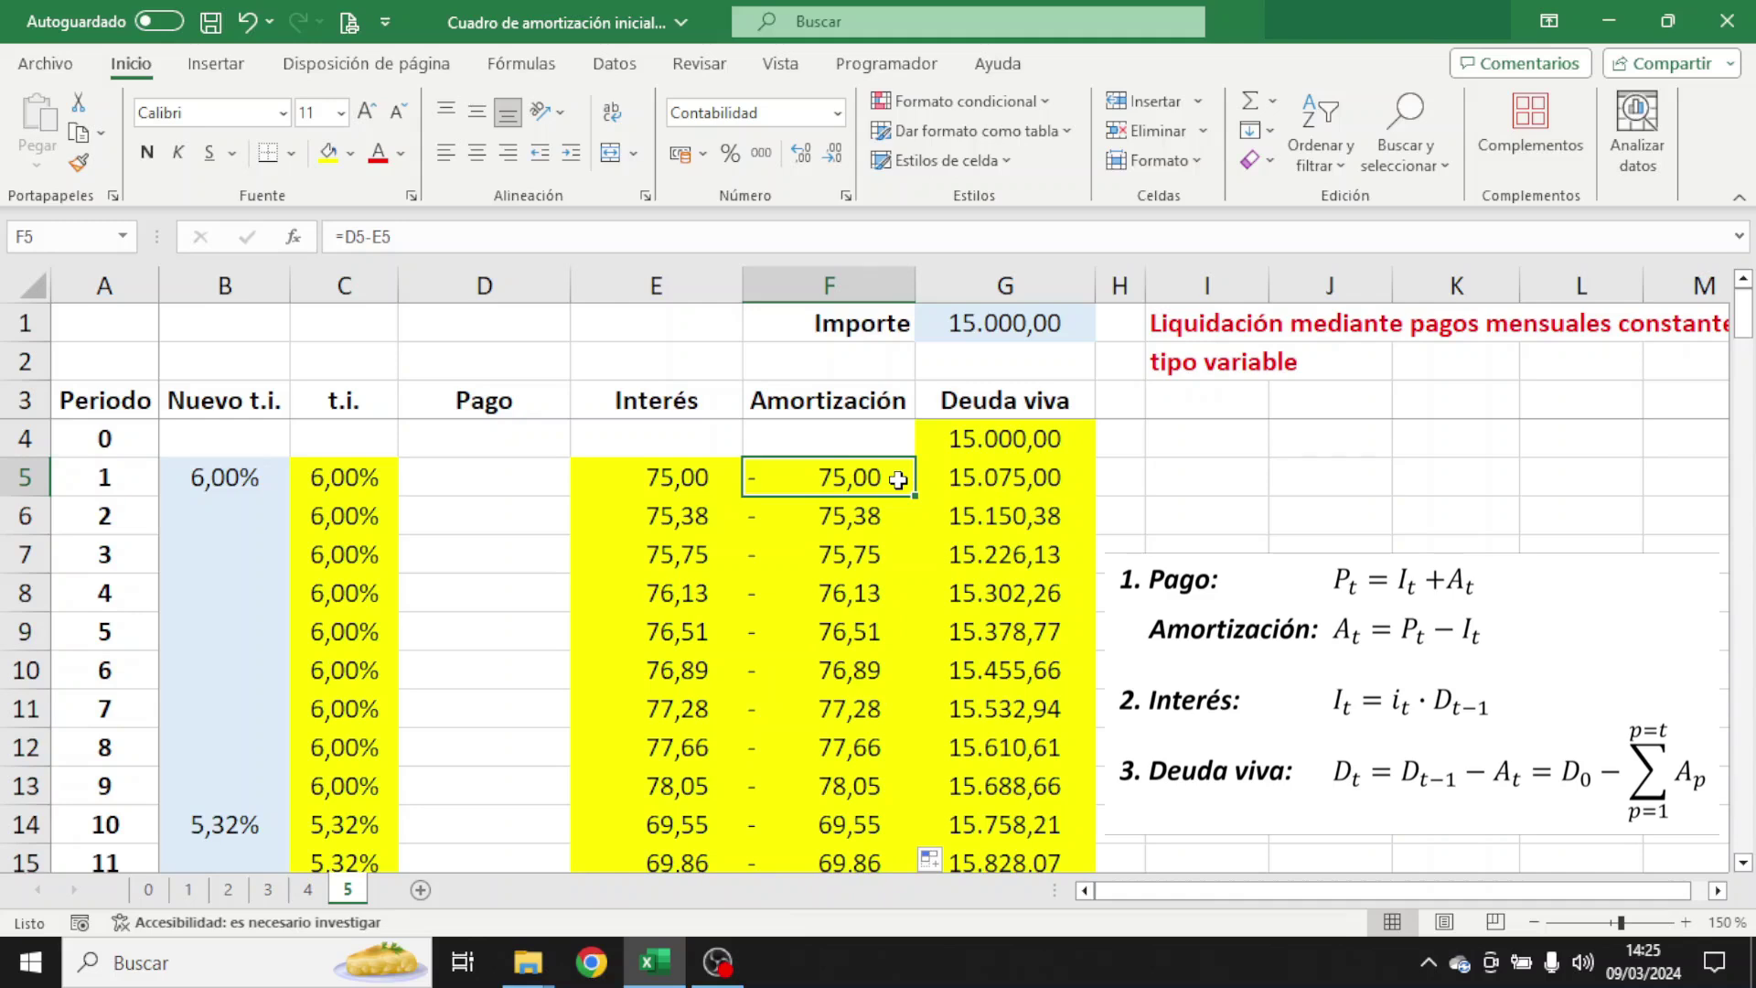
pyautogui.moveTo(1744, 315); pyautogui.dragTo(1747, 833)
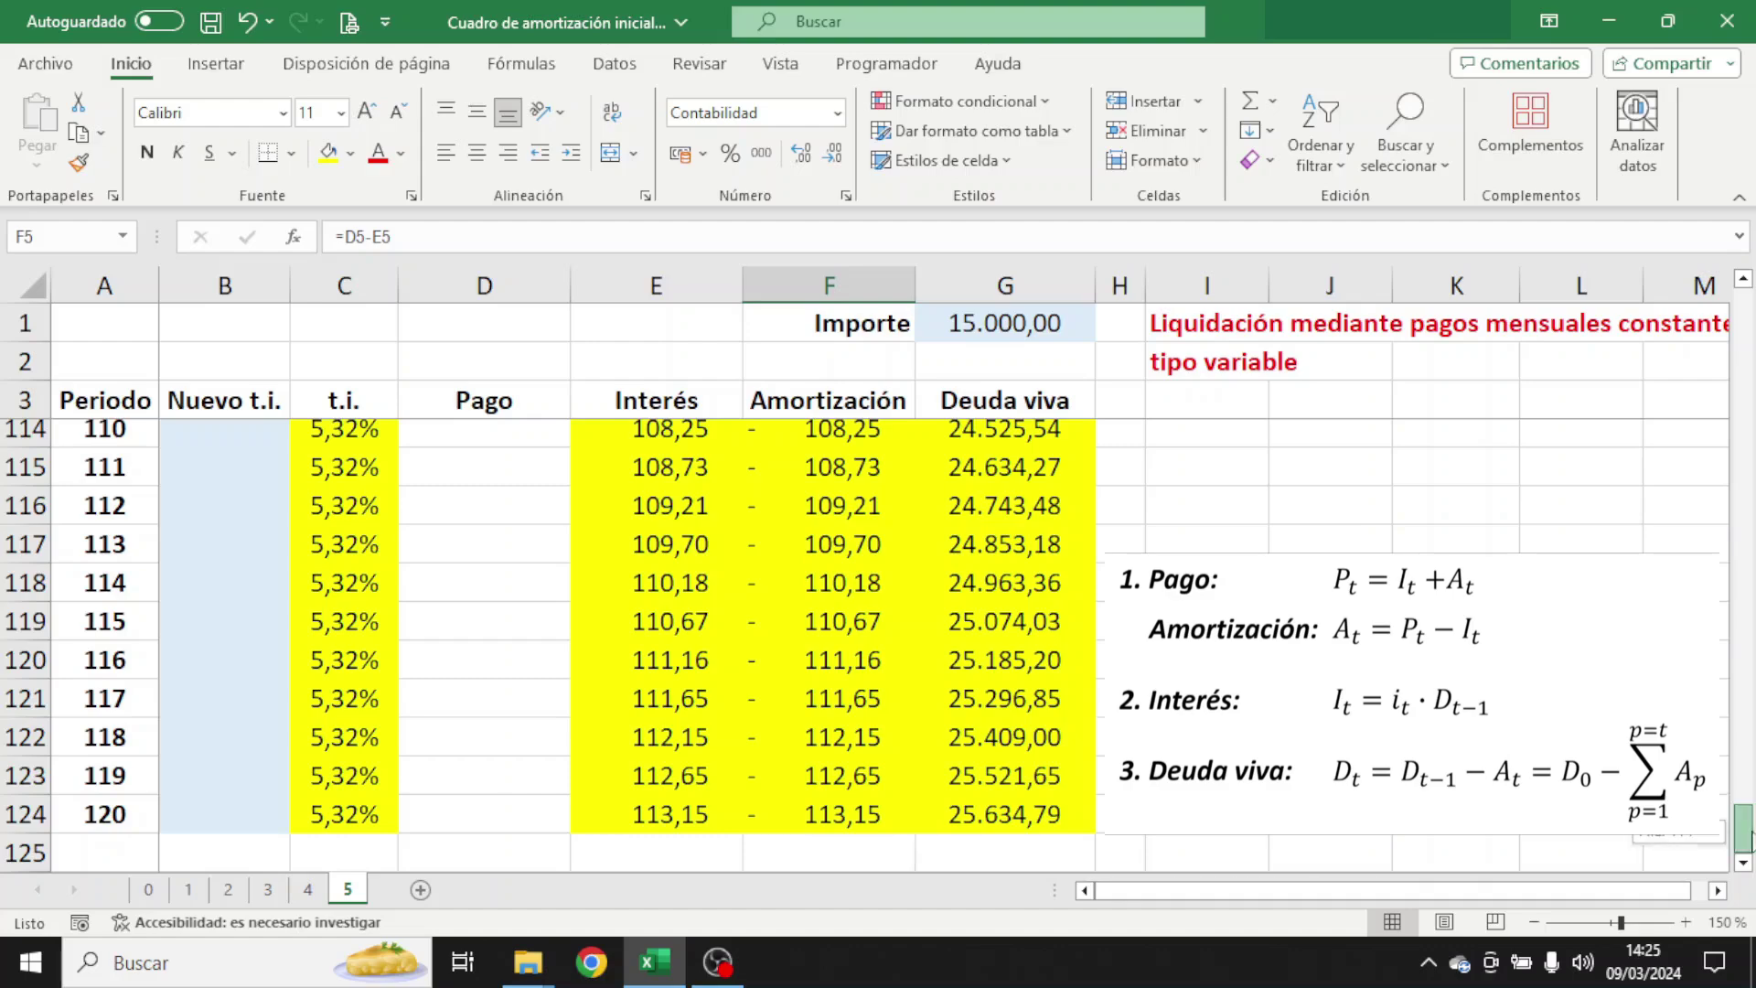
pyautogui.moveTo(1748, 837); pyautogui.dragTo(1743, 300)
# - Begin the Pago formula for period 1 in D5 with the annuity factor's numerator, =(1-(1+C5/12)^(-A$124+A4))
pyautogui.click(418, 482)
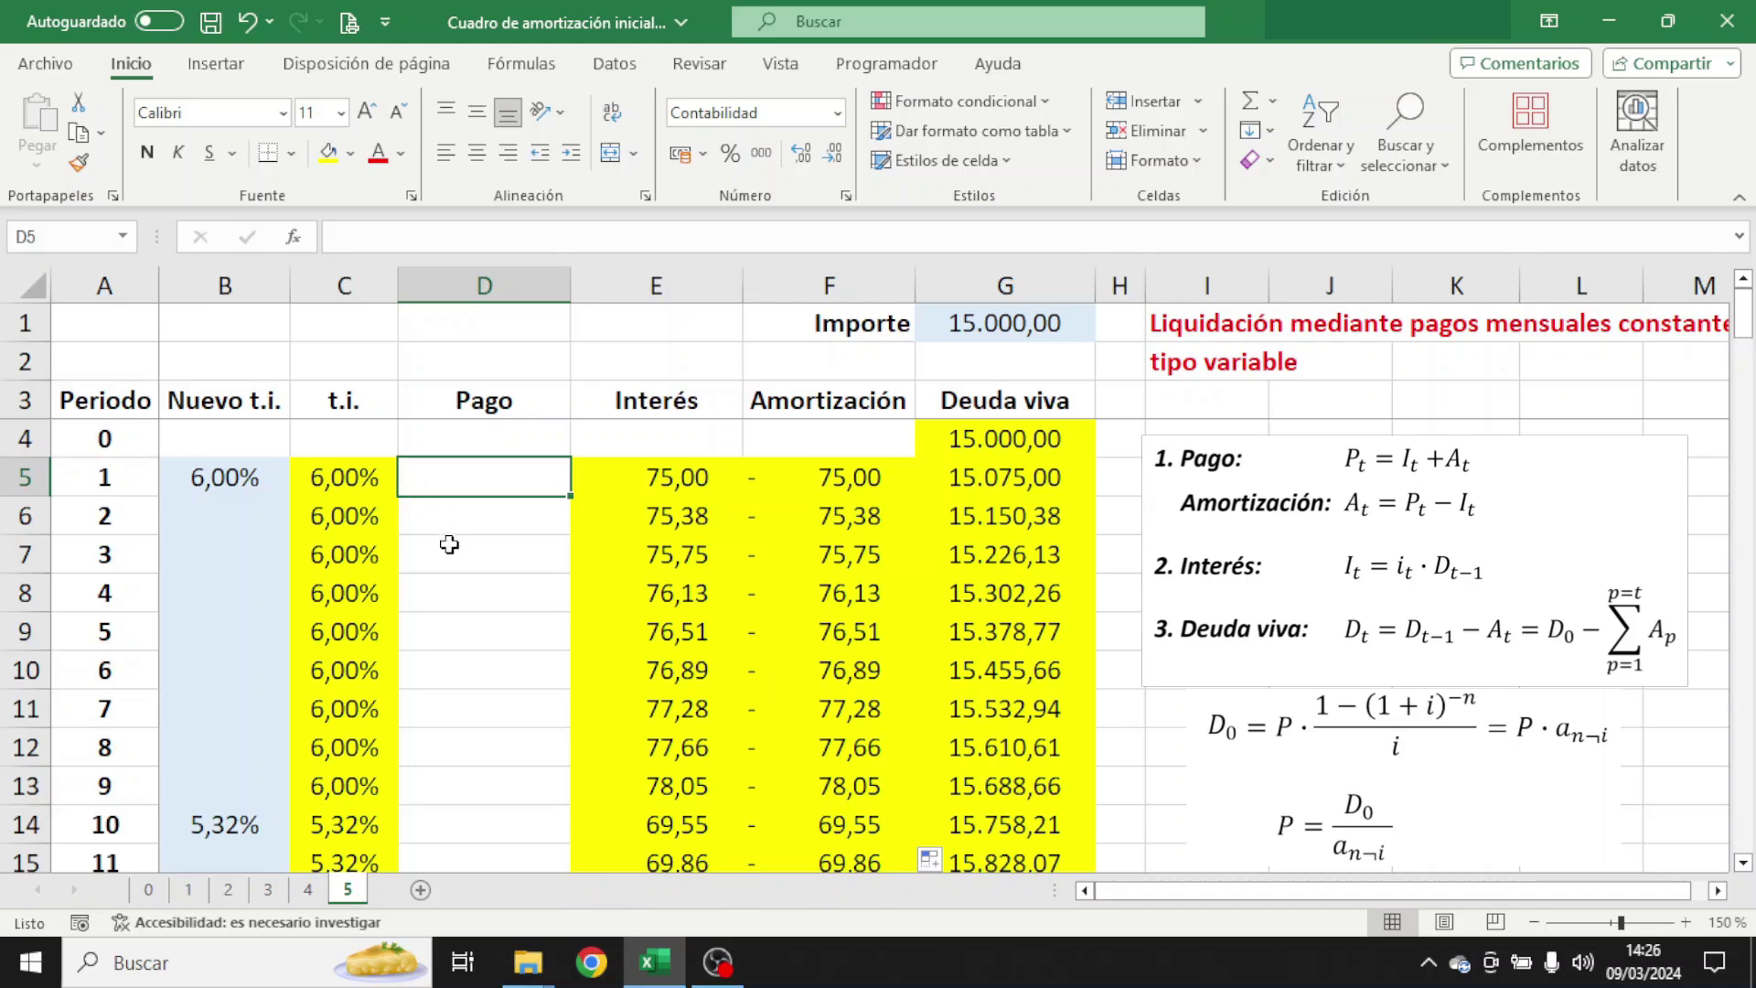
pyautogui.write('=(1-')
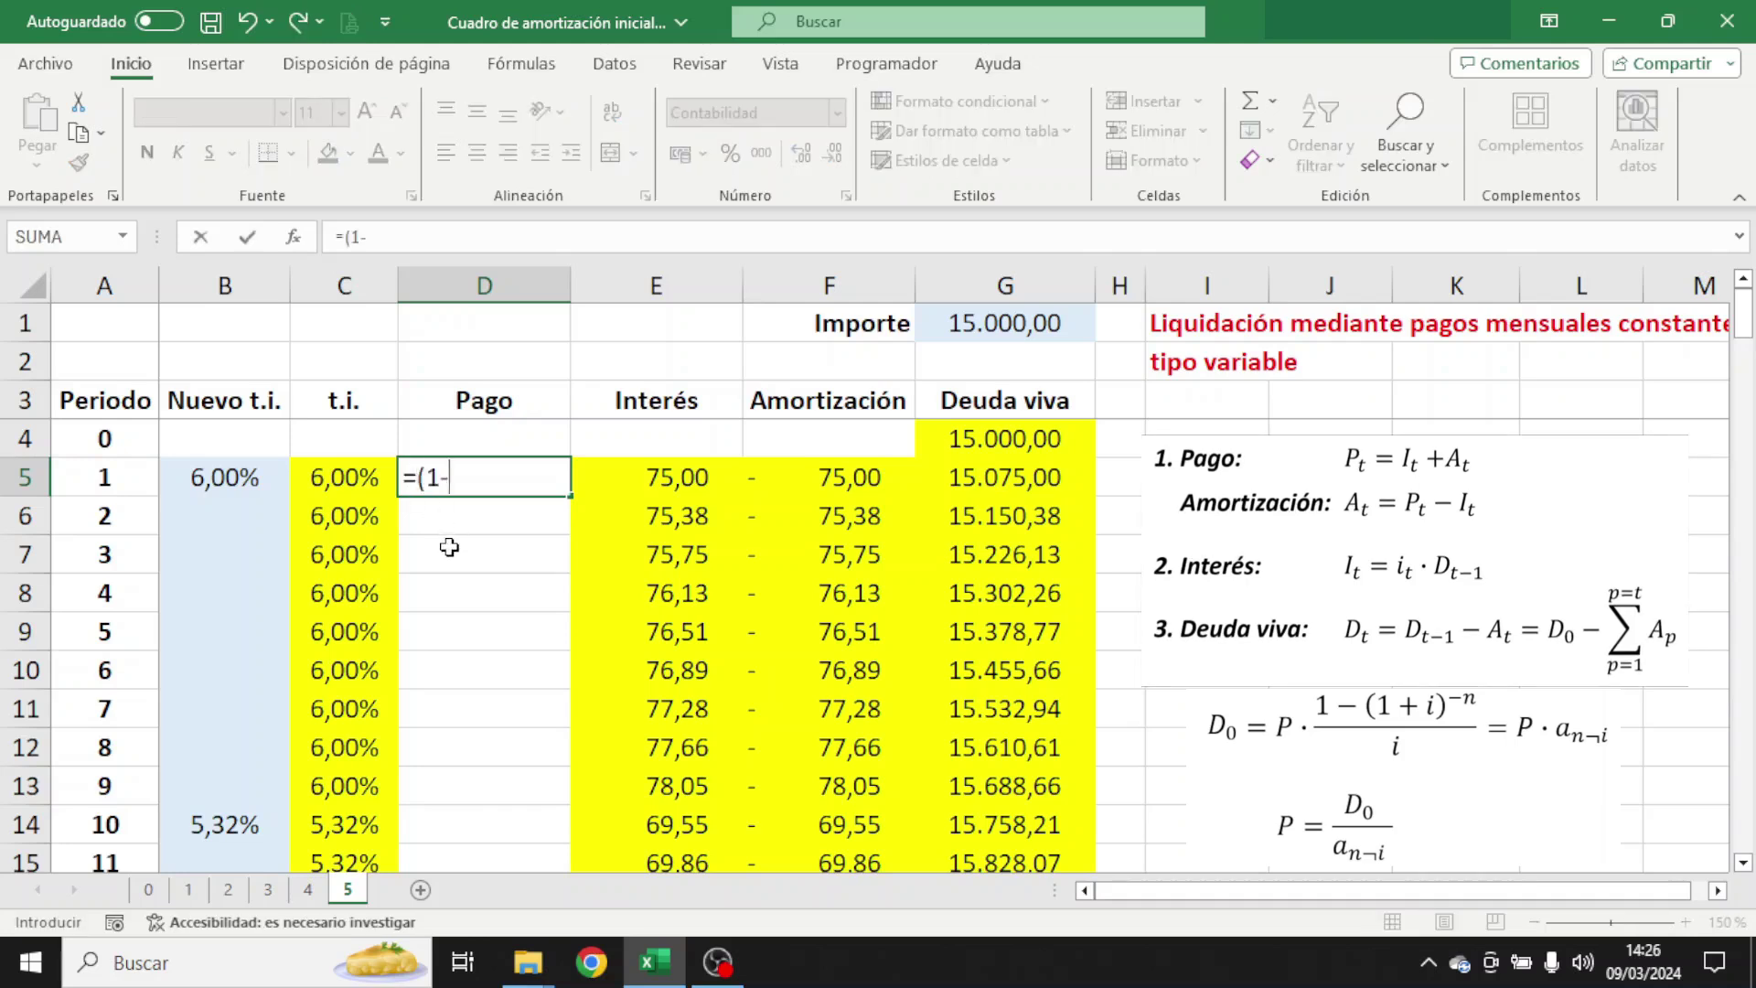
pyautogui.write('(1+')
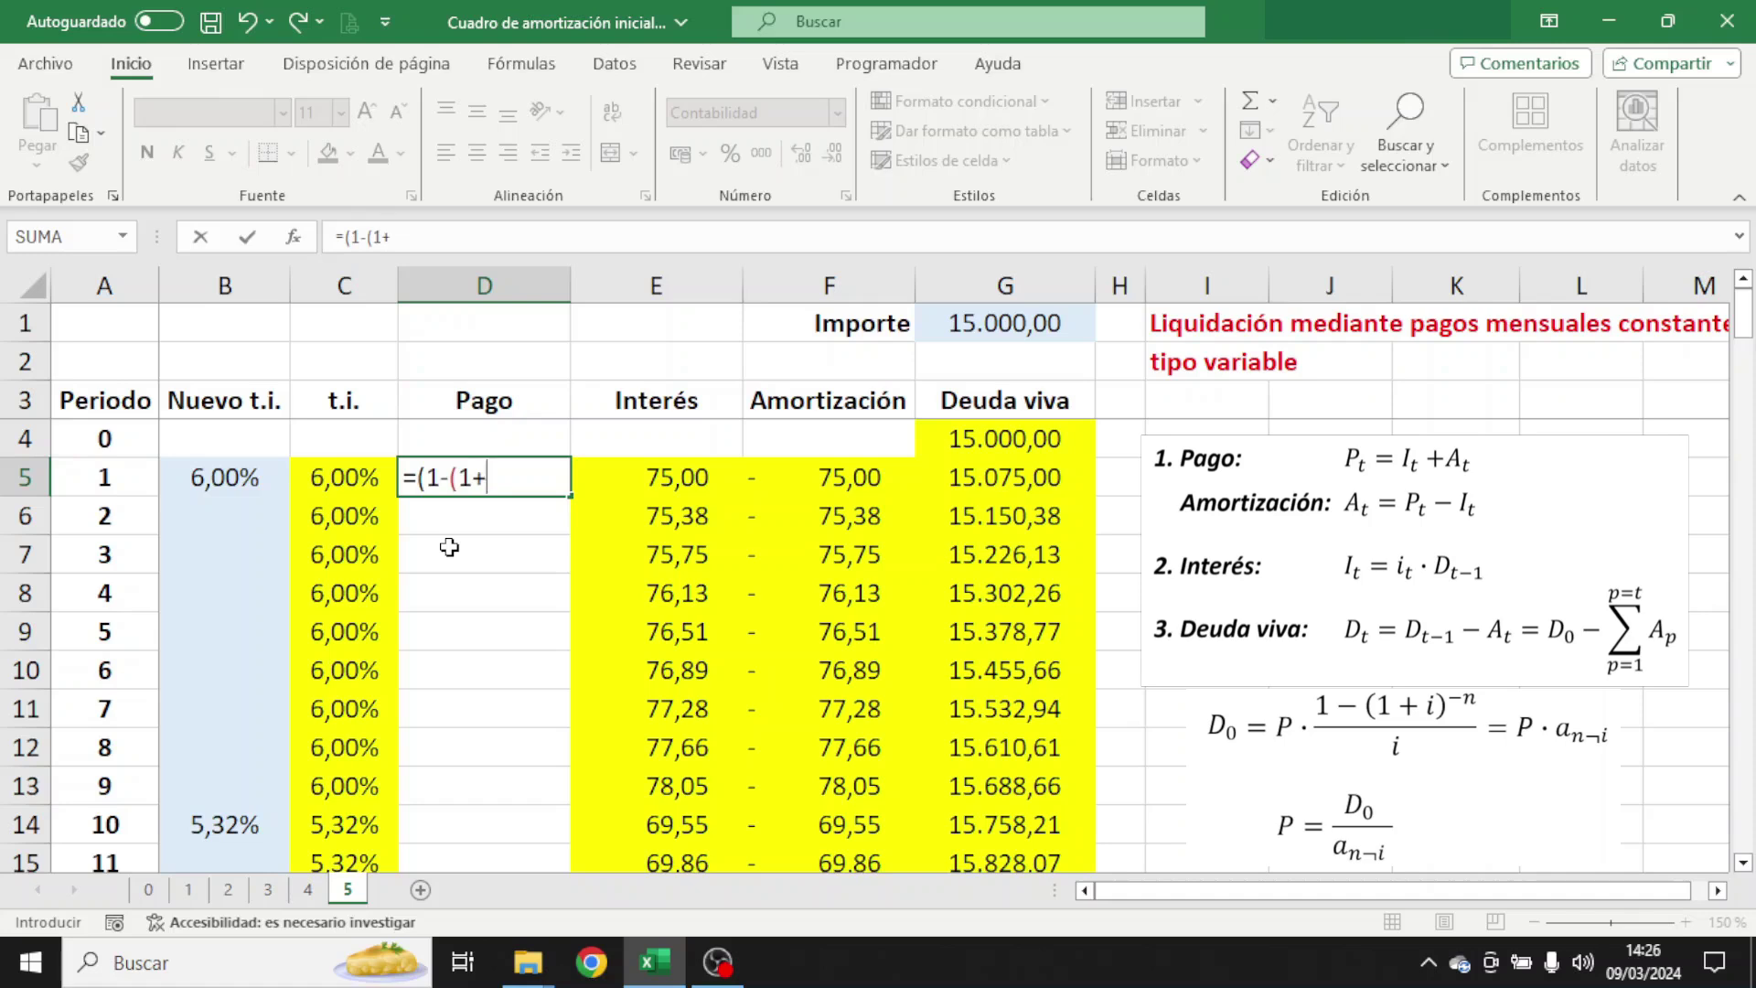
pyautogui.click(346, 474)
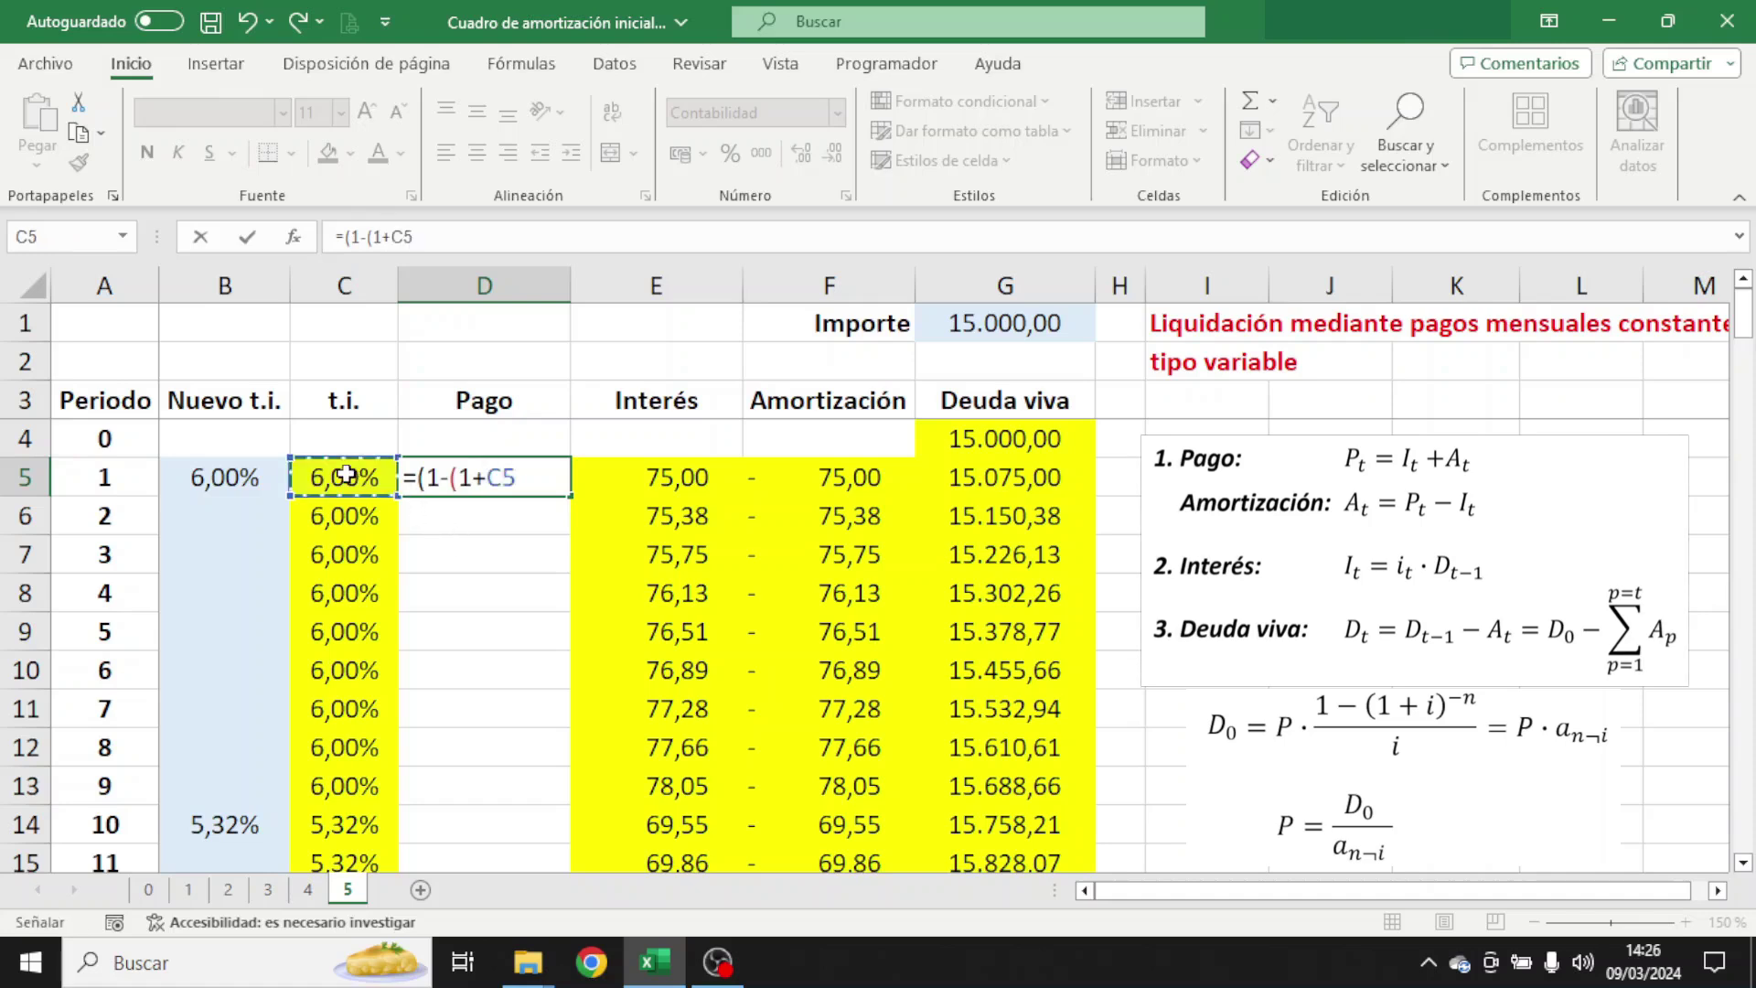
pyautogui.write('/12)^(-')
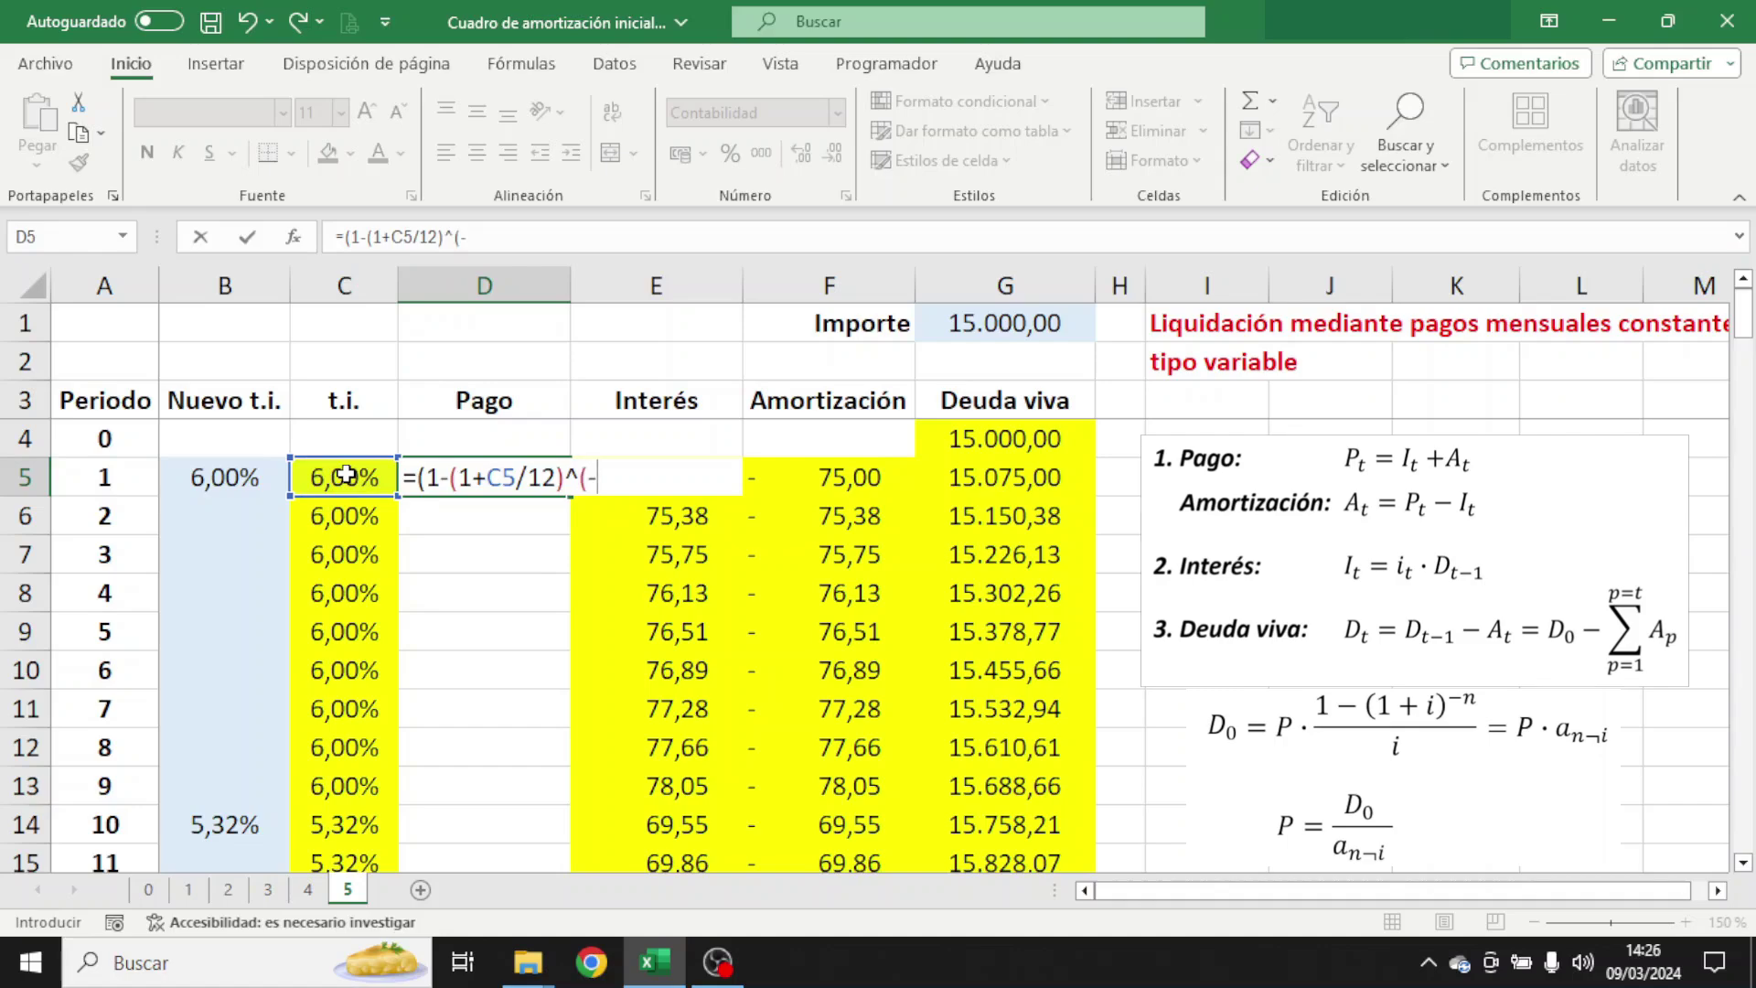
pyautogui.moveTo(1744, 331)
pyautogui.mouseDown()
pyautogui.moveTo(1747, 841)
pyautogui.moveTo(1742, 325)
pyautogui.mouseUp()
pyautogui.click(102, 814)
pyautogui.press('F4')
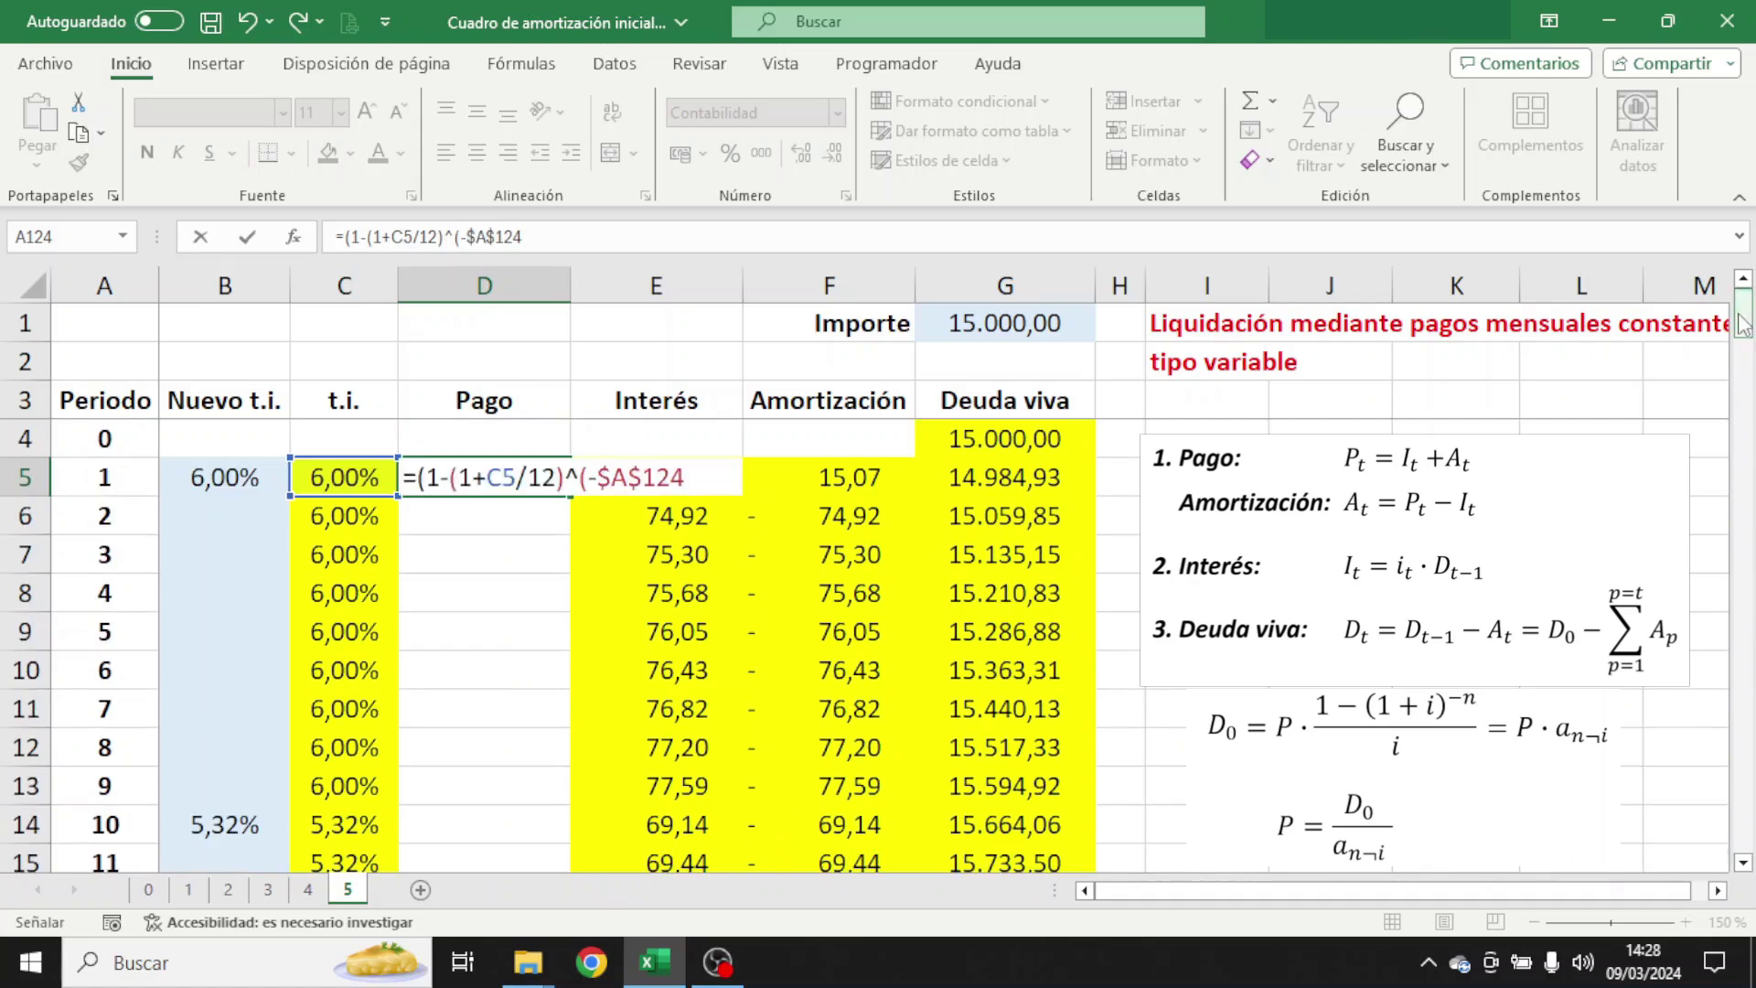
pyautogui.press('F4')
pyautogui.write('+')
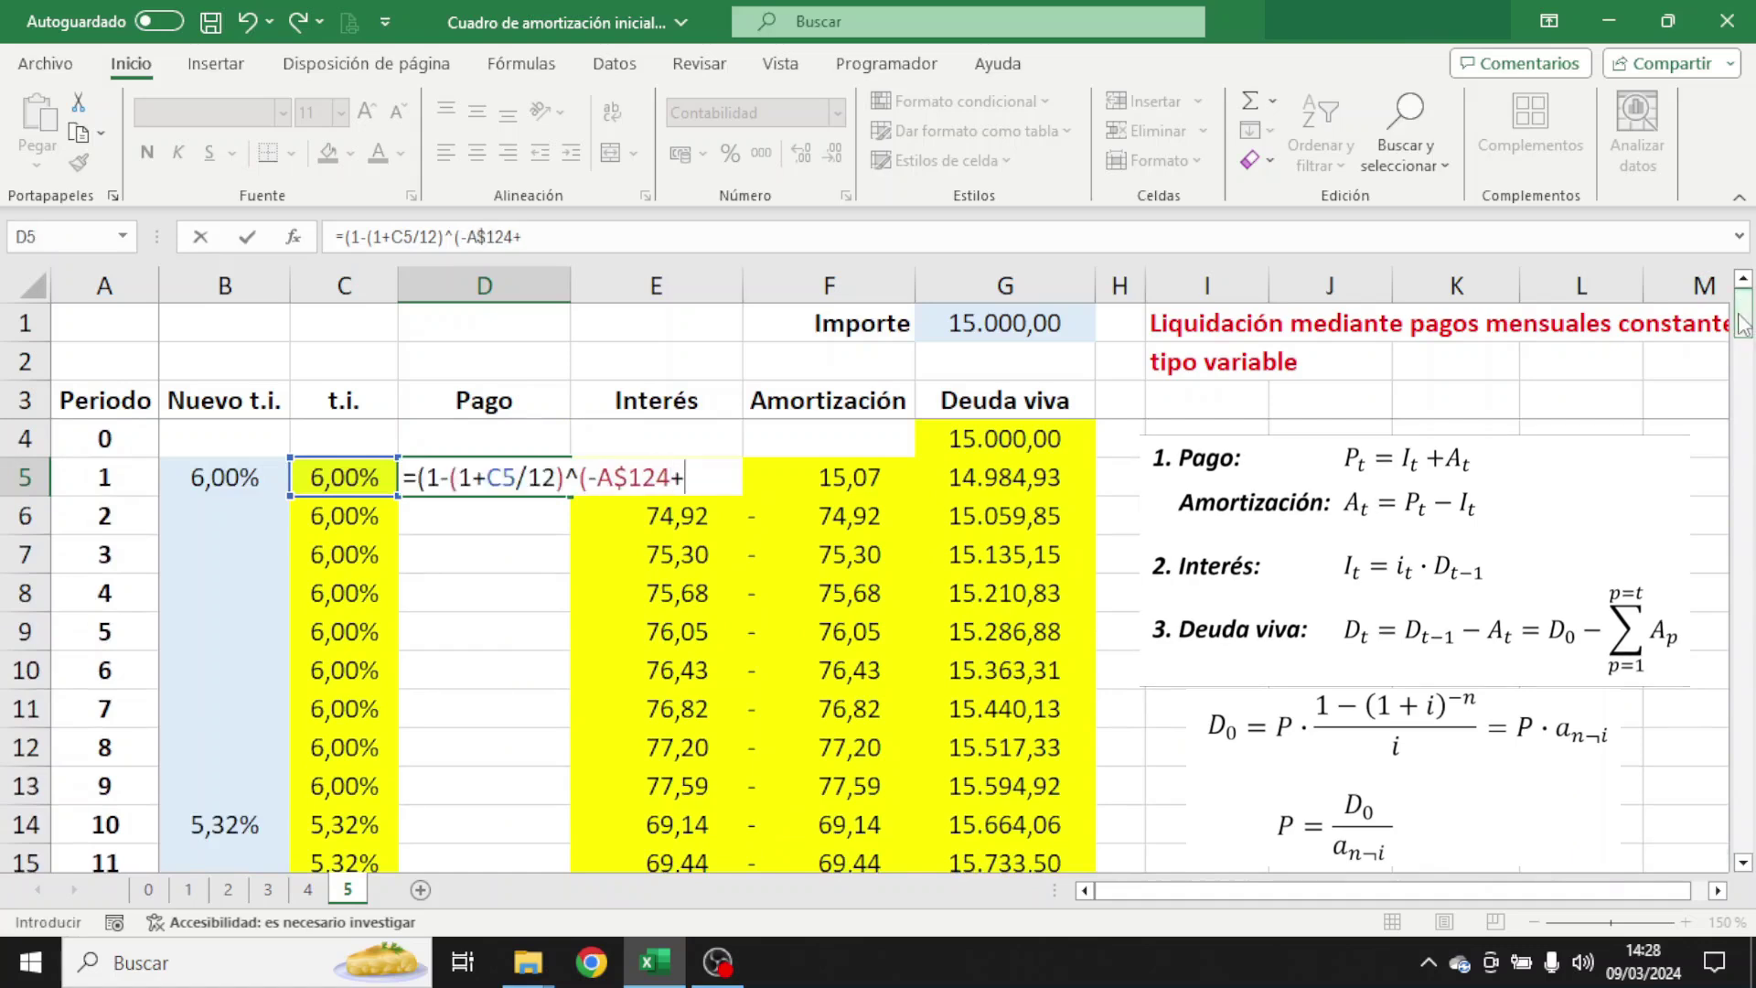
pyautogui.click(97, 438)
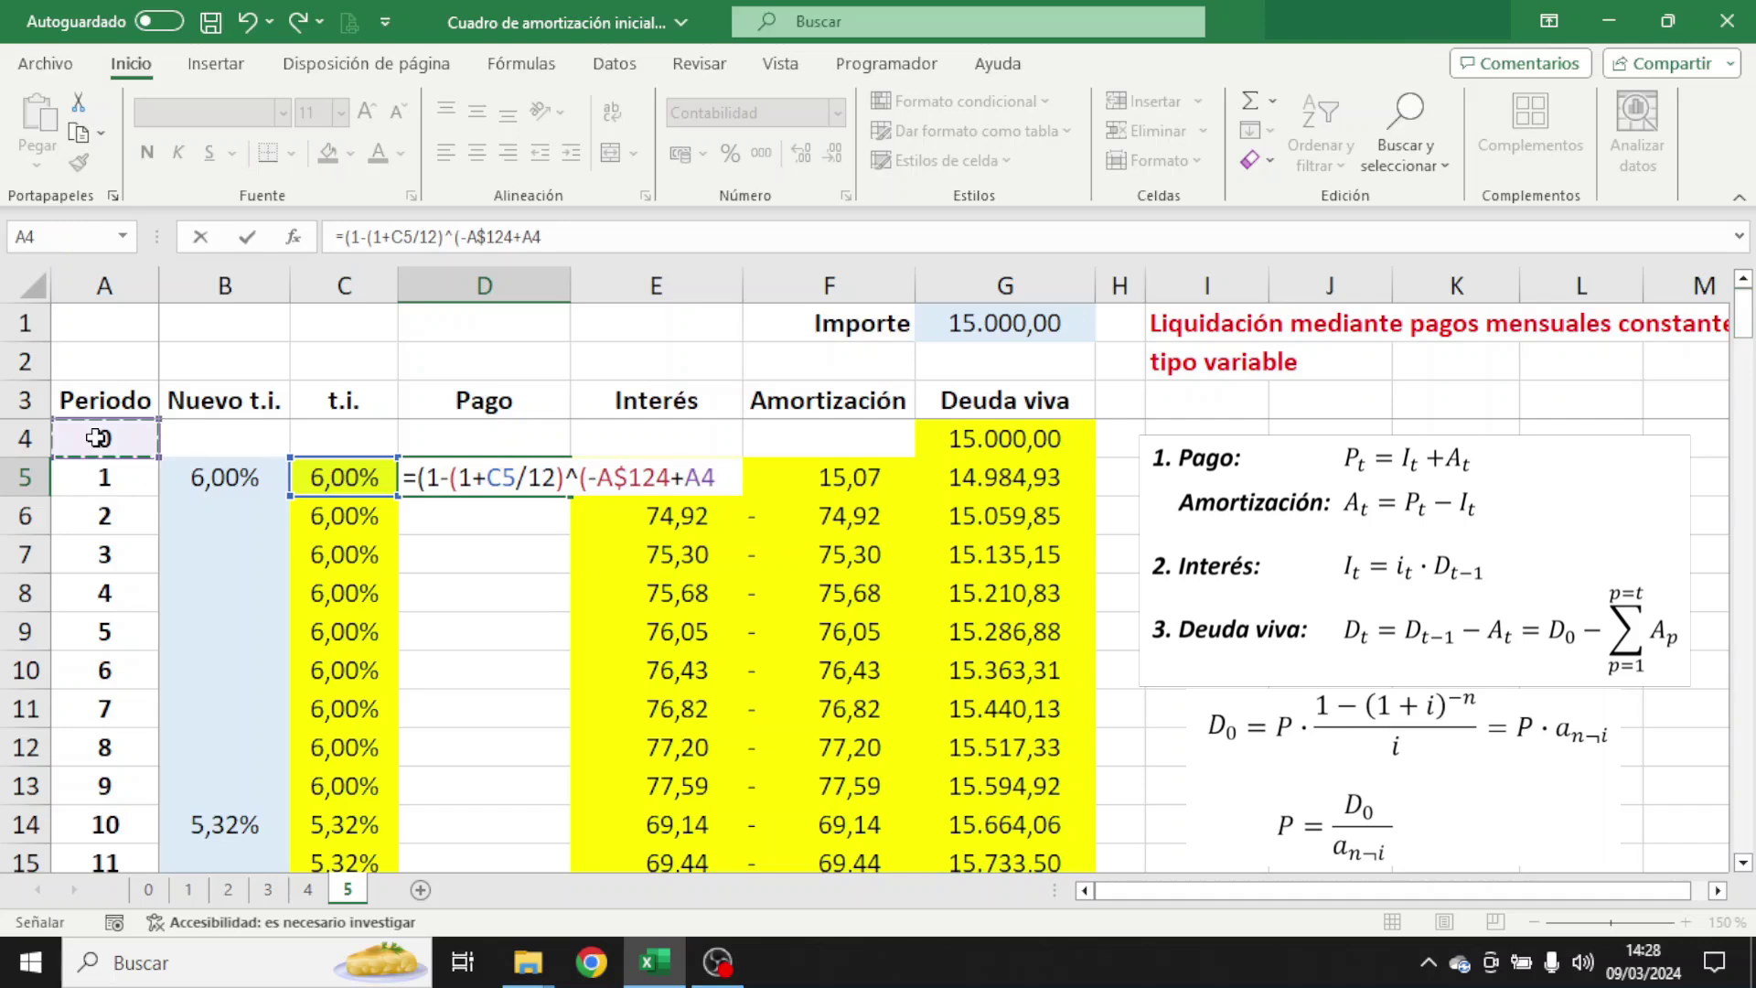
pyautogui.write('))')
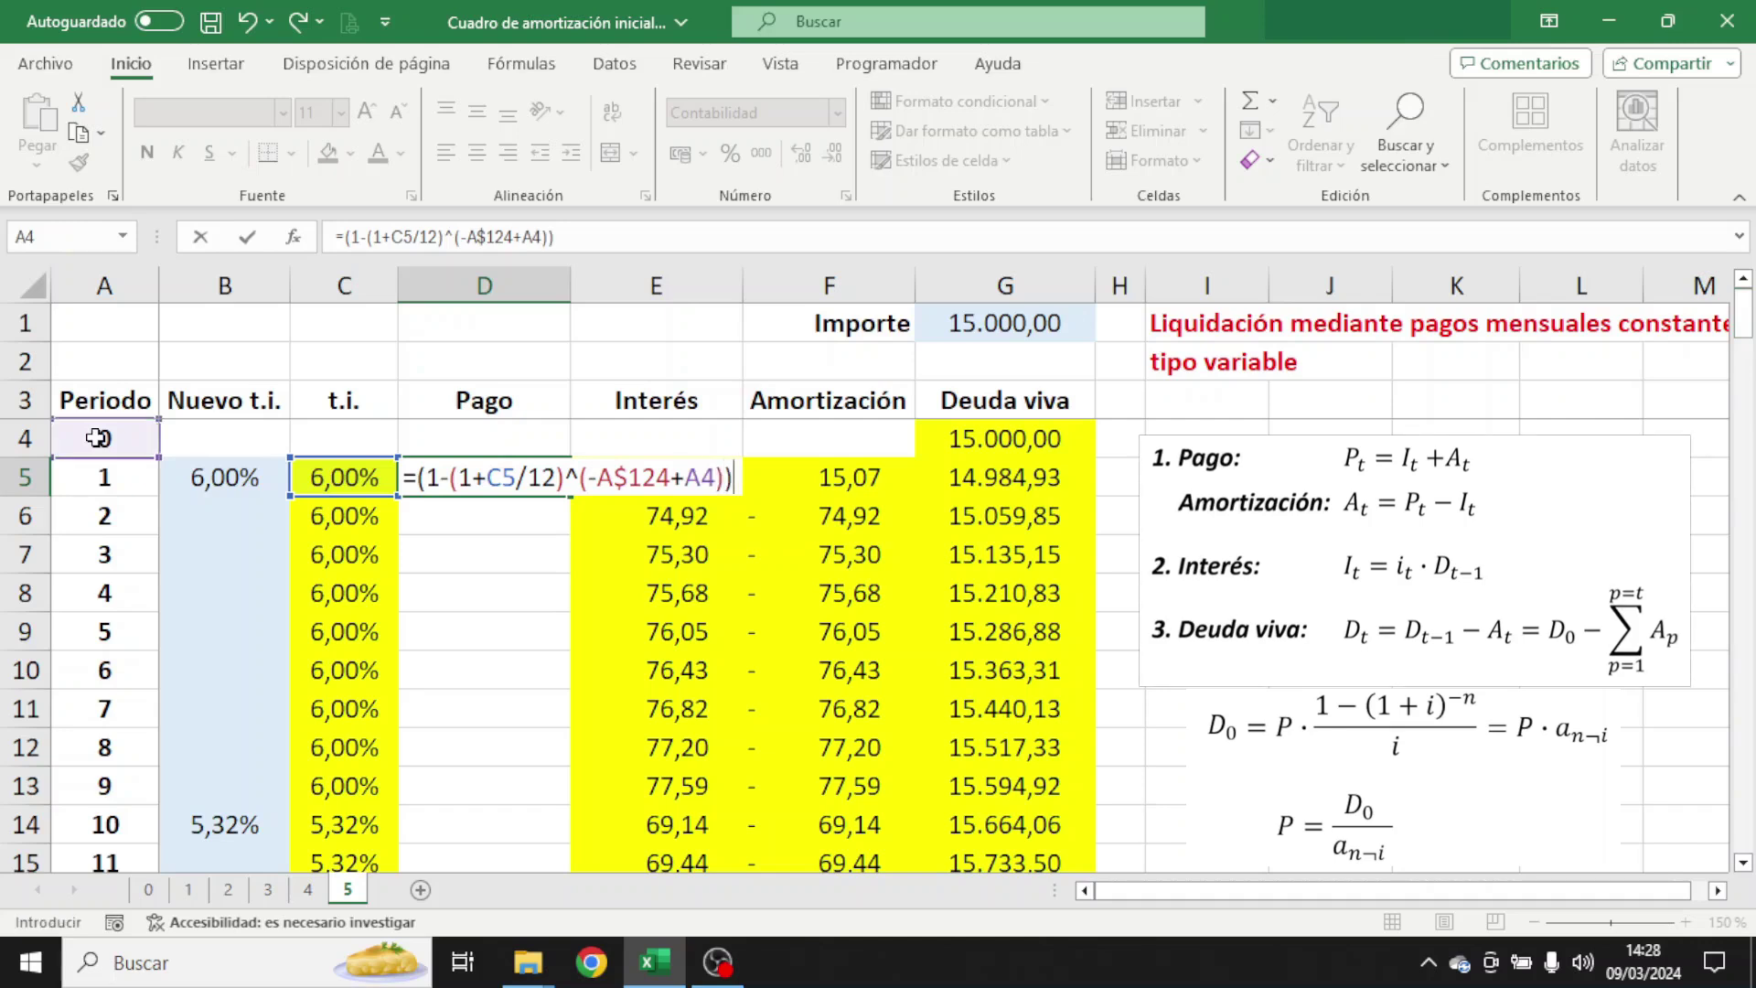
# - Complete the annuity factor in D5 by dividing the numerator by the monthly rate (C5/12)
pyautogui.write('/(')
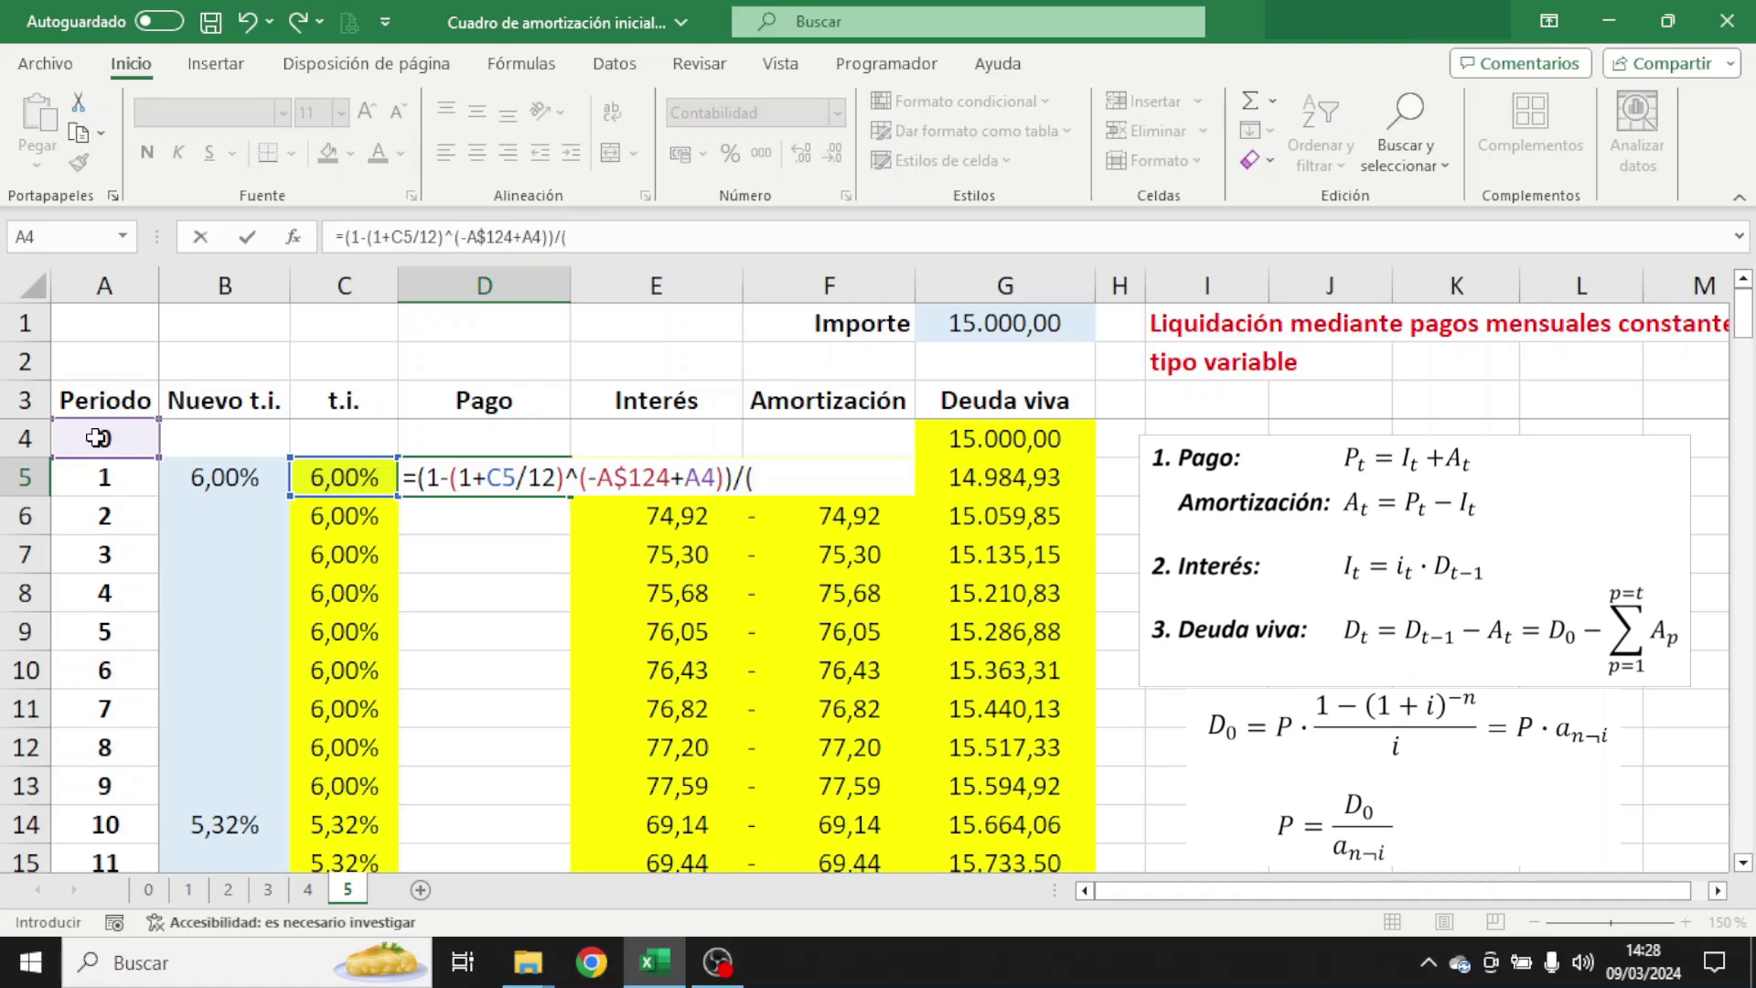
pyautogui.click(331, 479)
pyautogui.write('/')
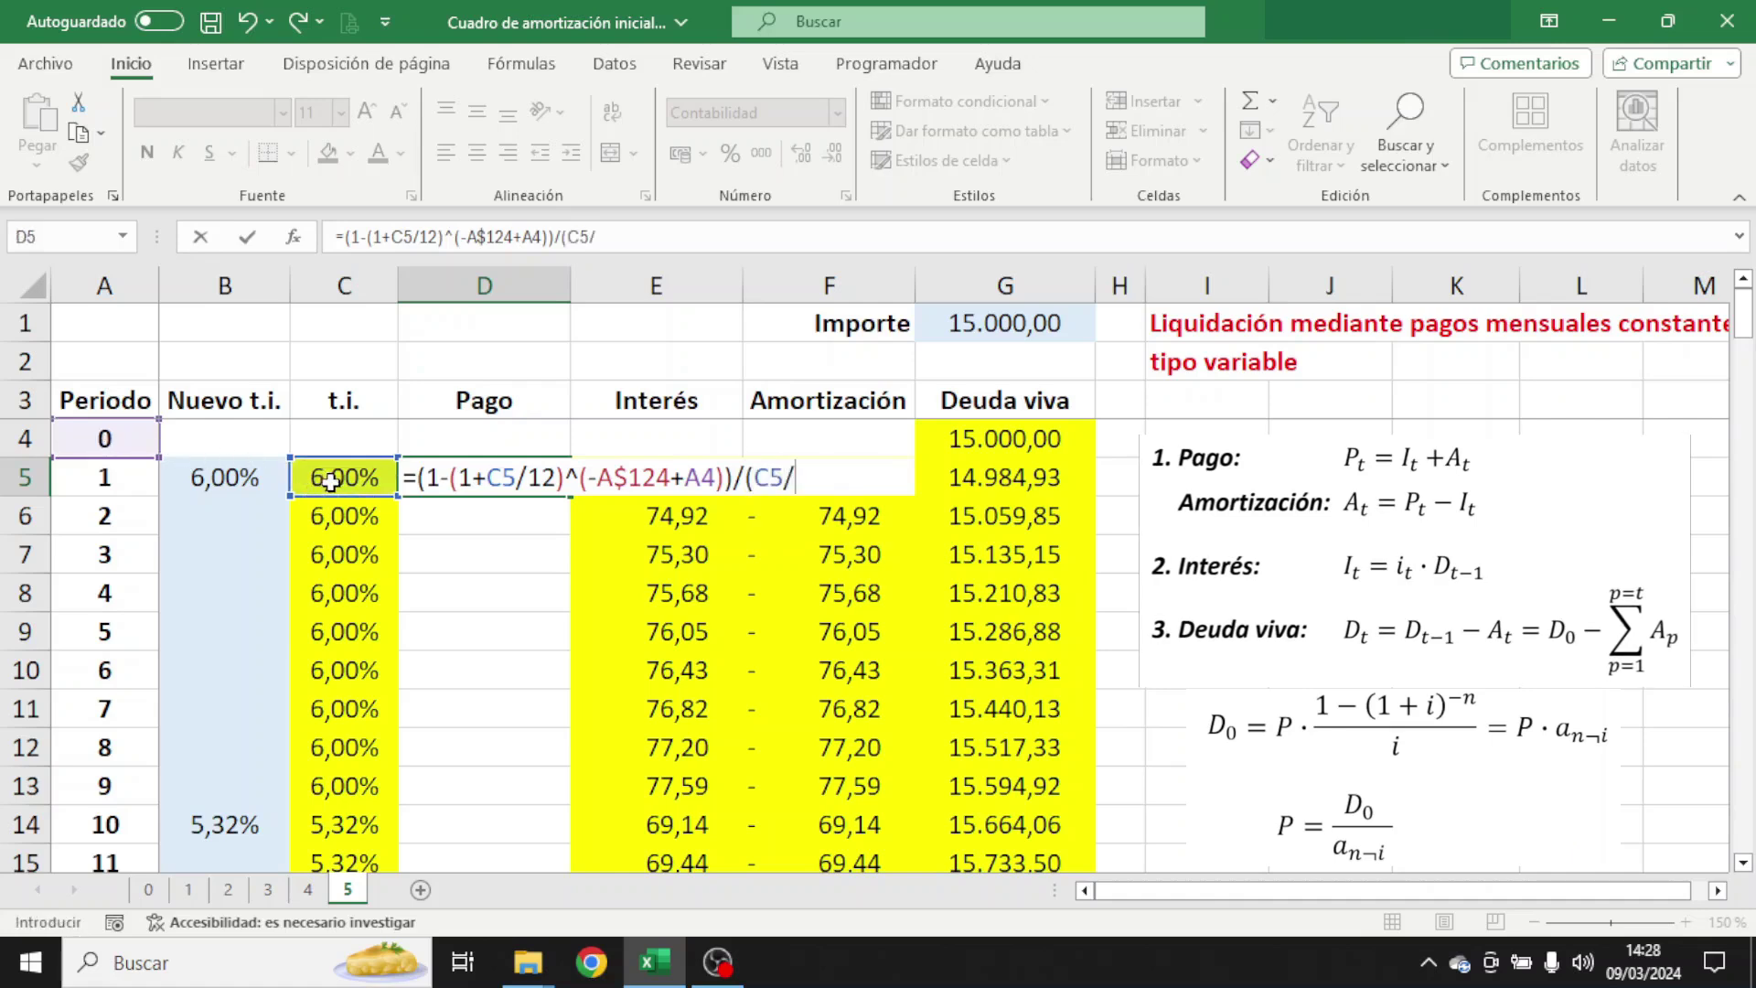
pyautogui.write('12)')
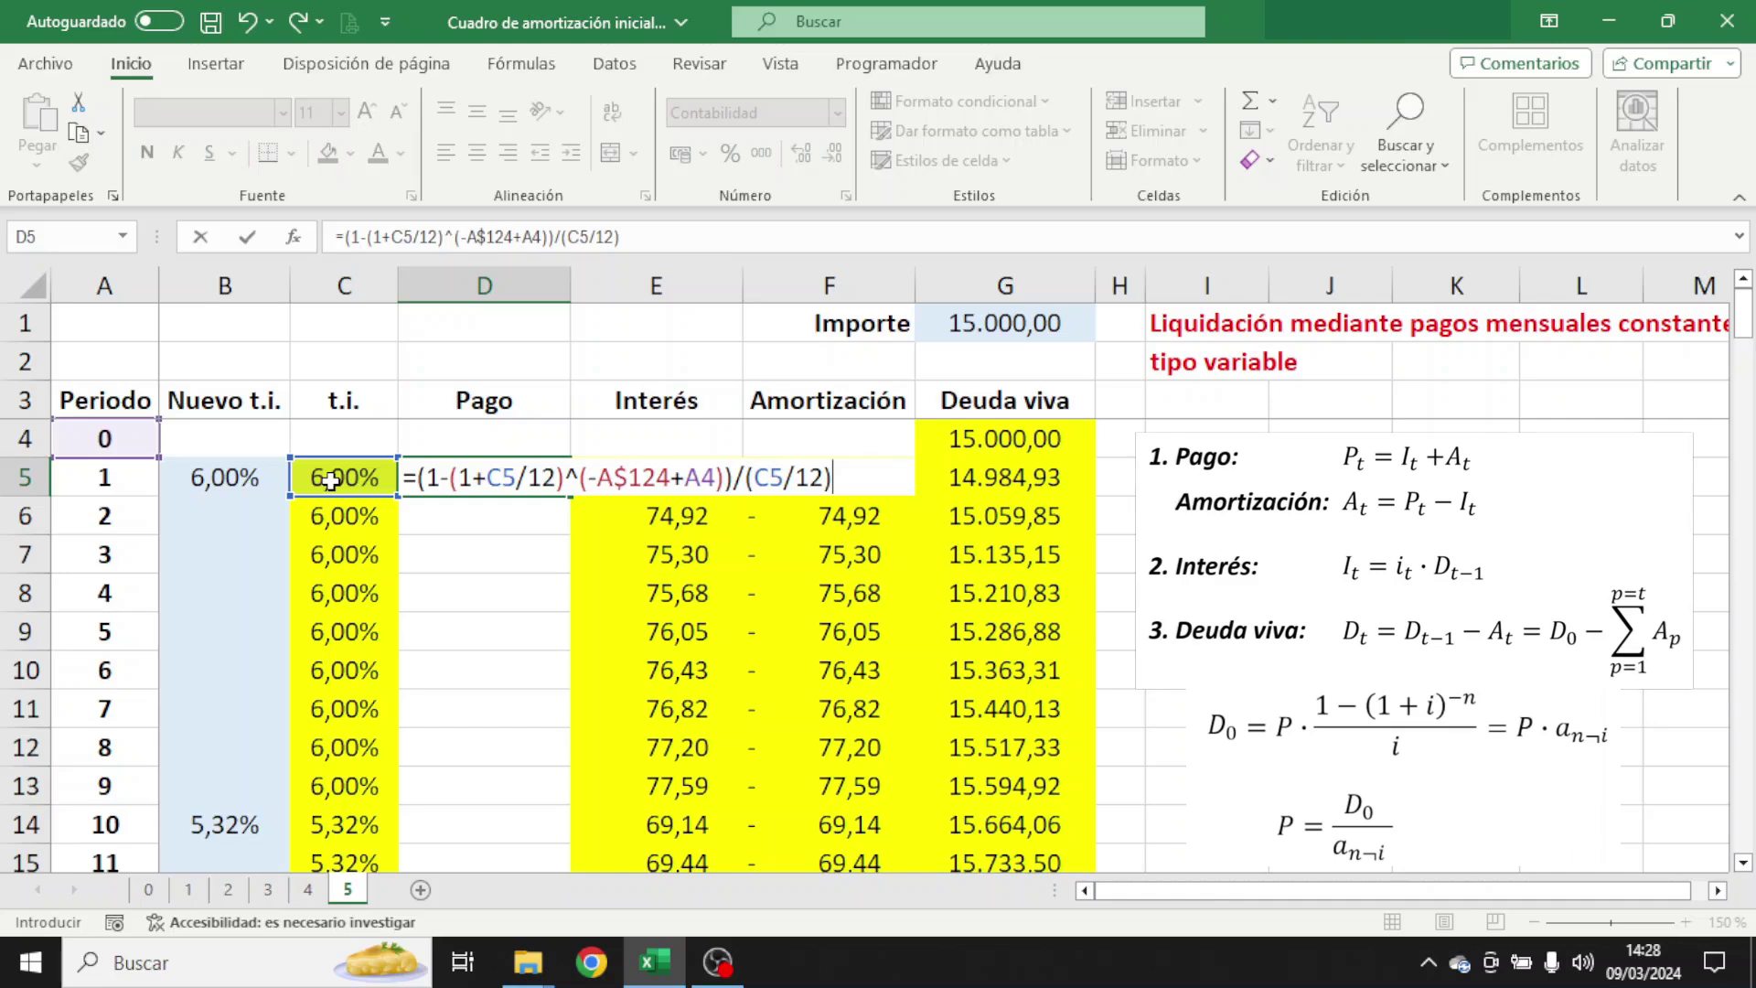
pyautogui.press('Return')
# - Copy the annuity factor formula from D5 down to period 120 and inspect the last cell, D124
pyautogui.click(443, 475)
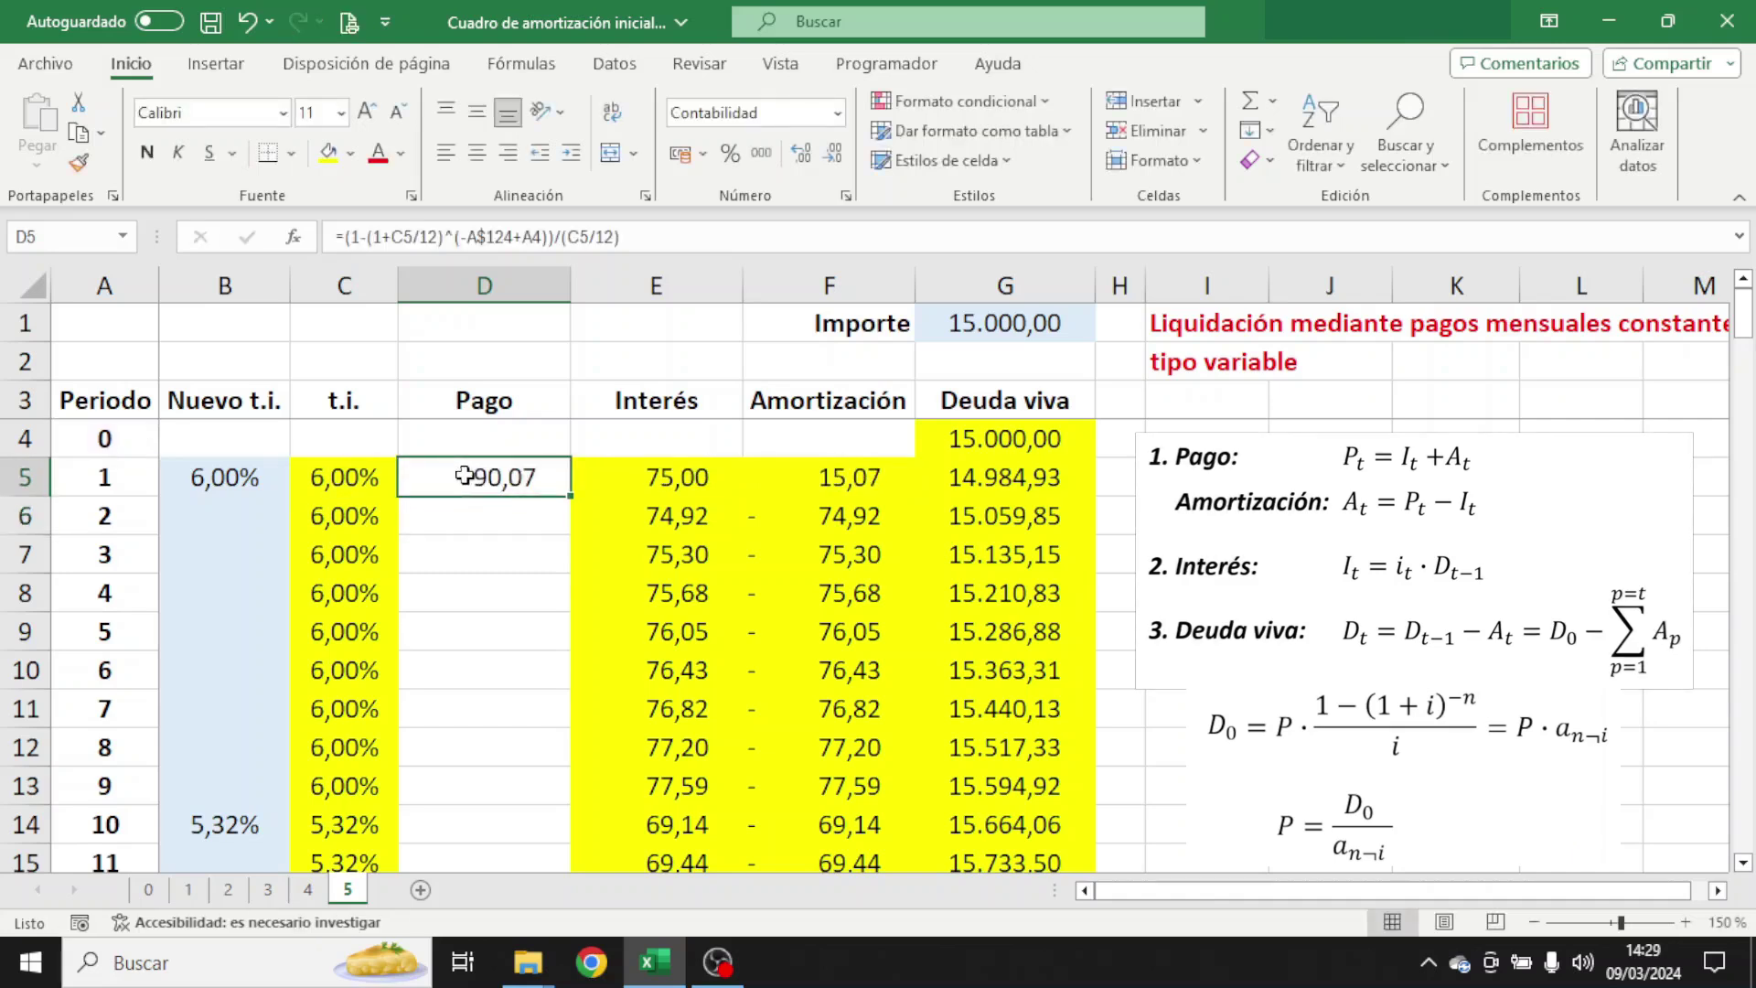
pyautogui.doubleClick(572, 495)
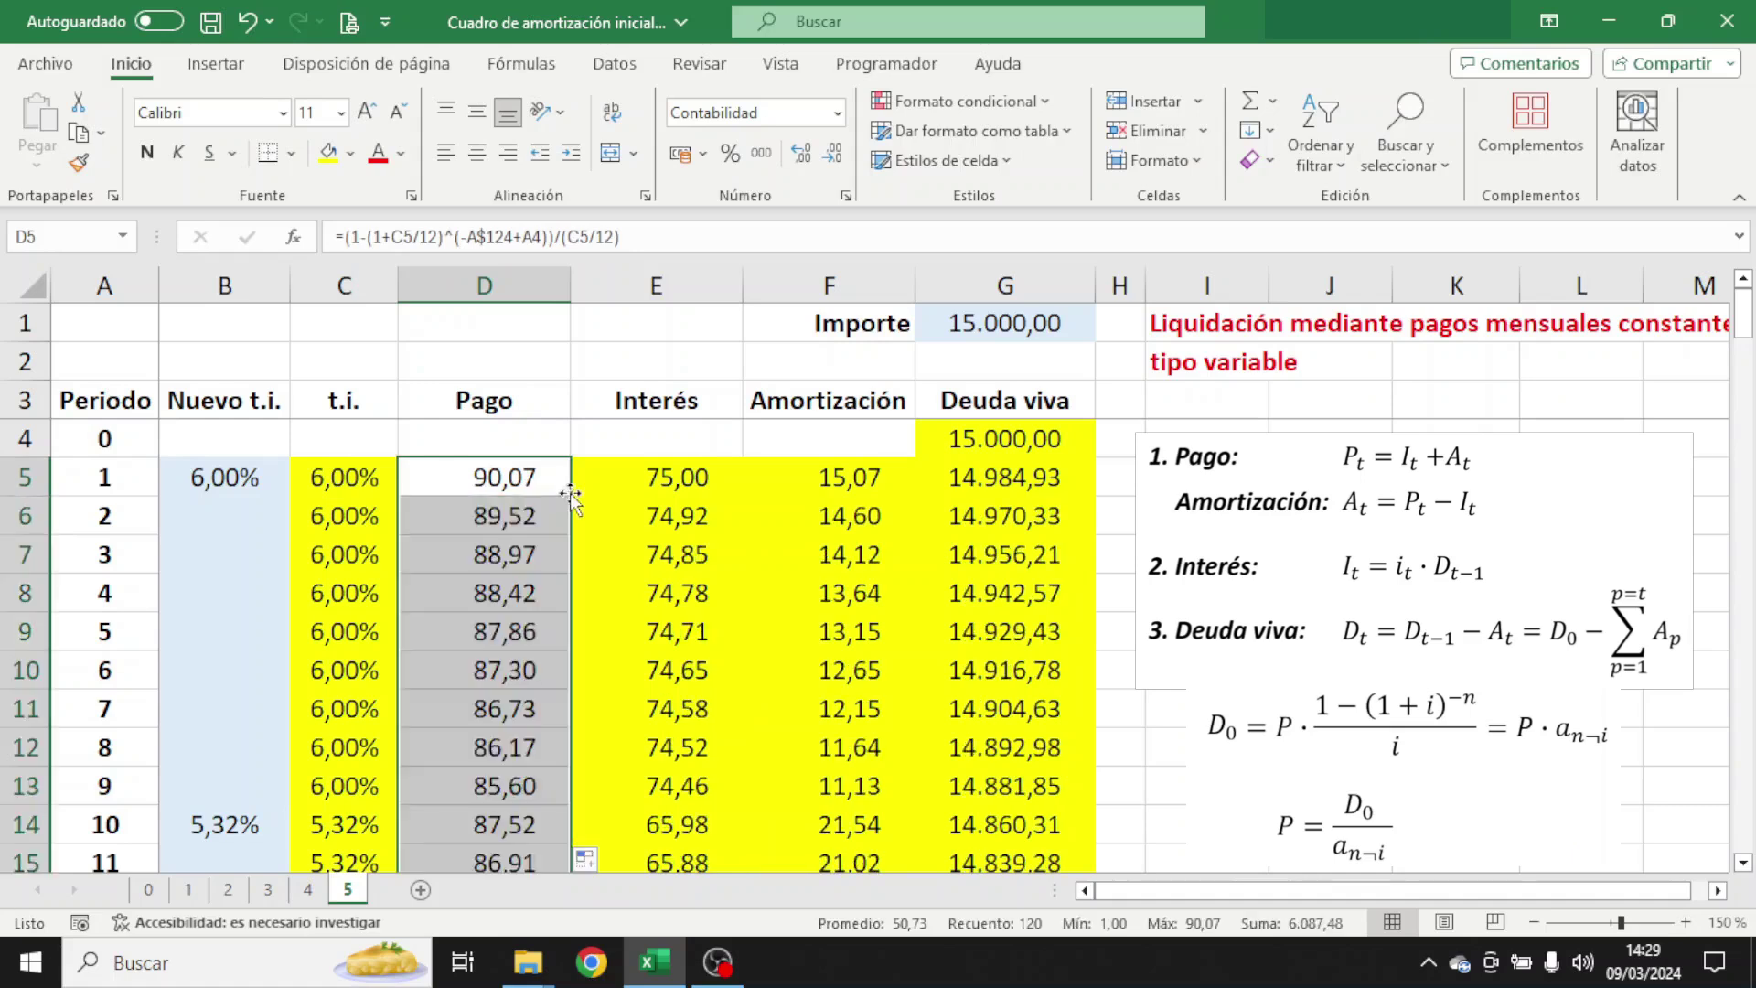
pyautogui.click(558, 484)
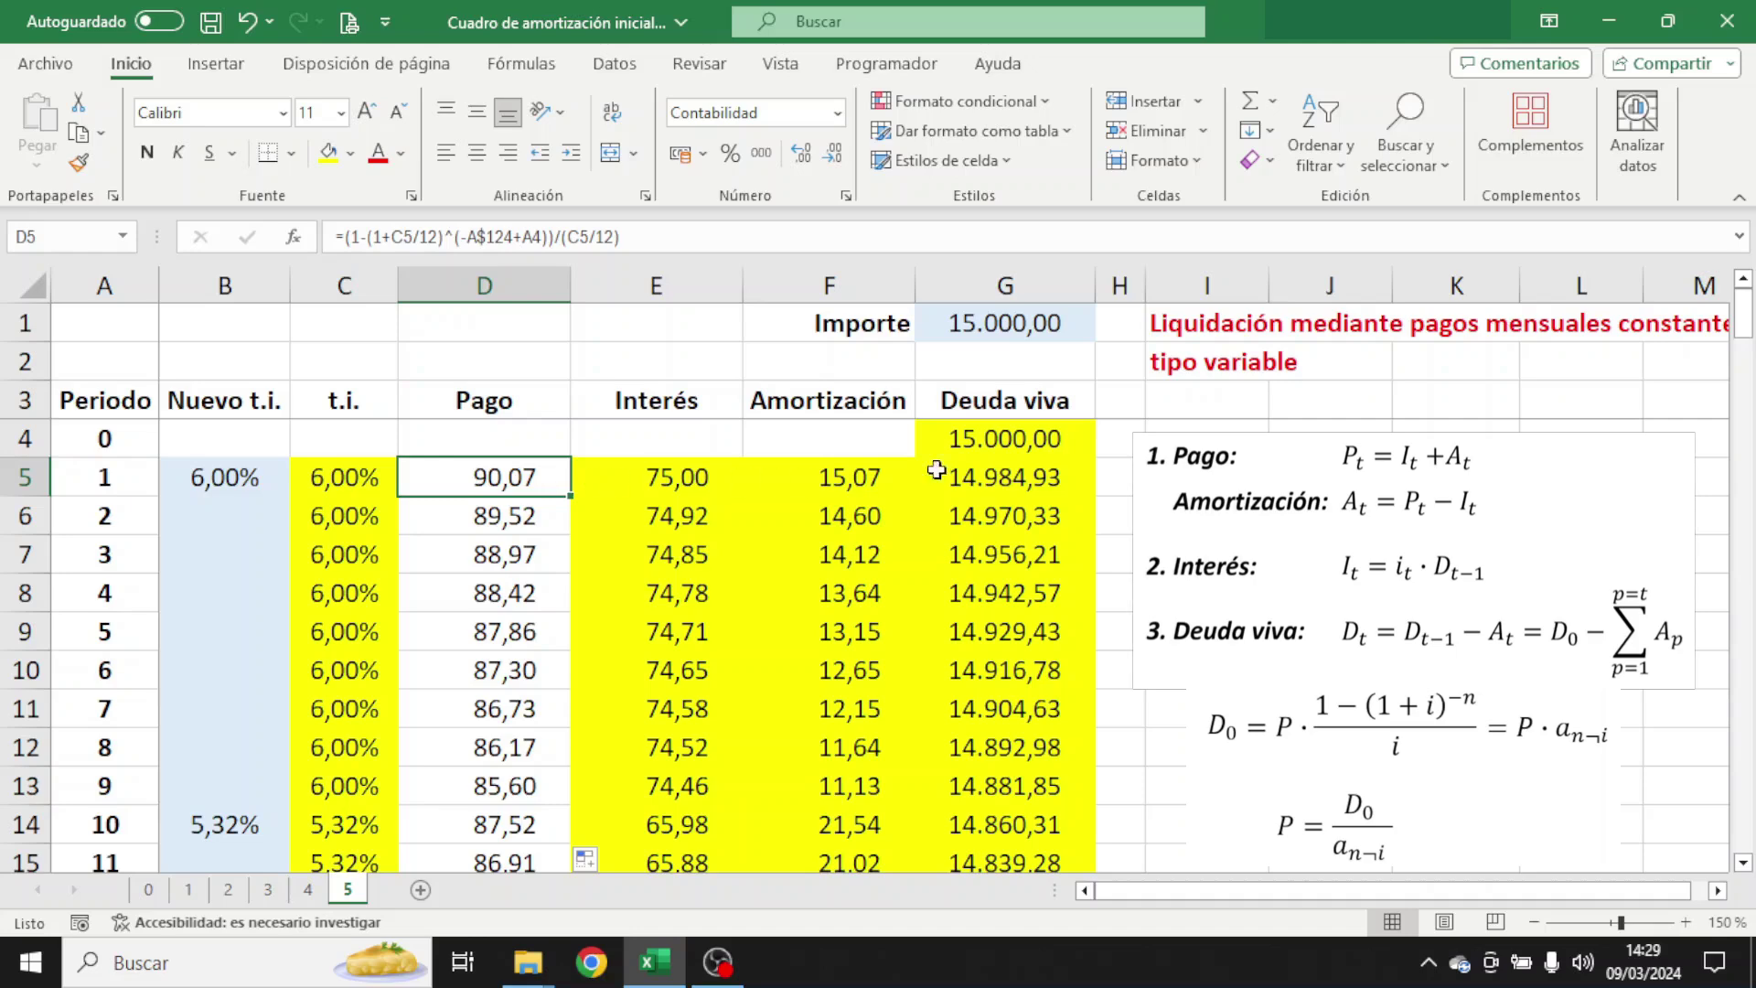
pyautogui.moveTo(1747, 313); pyautogui.dragTo(1746, 832)
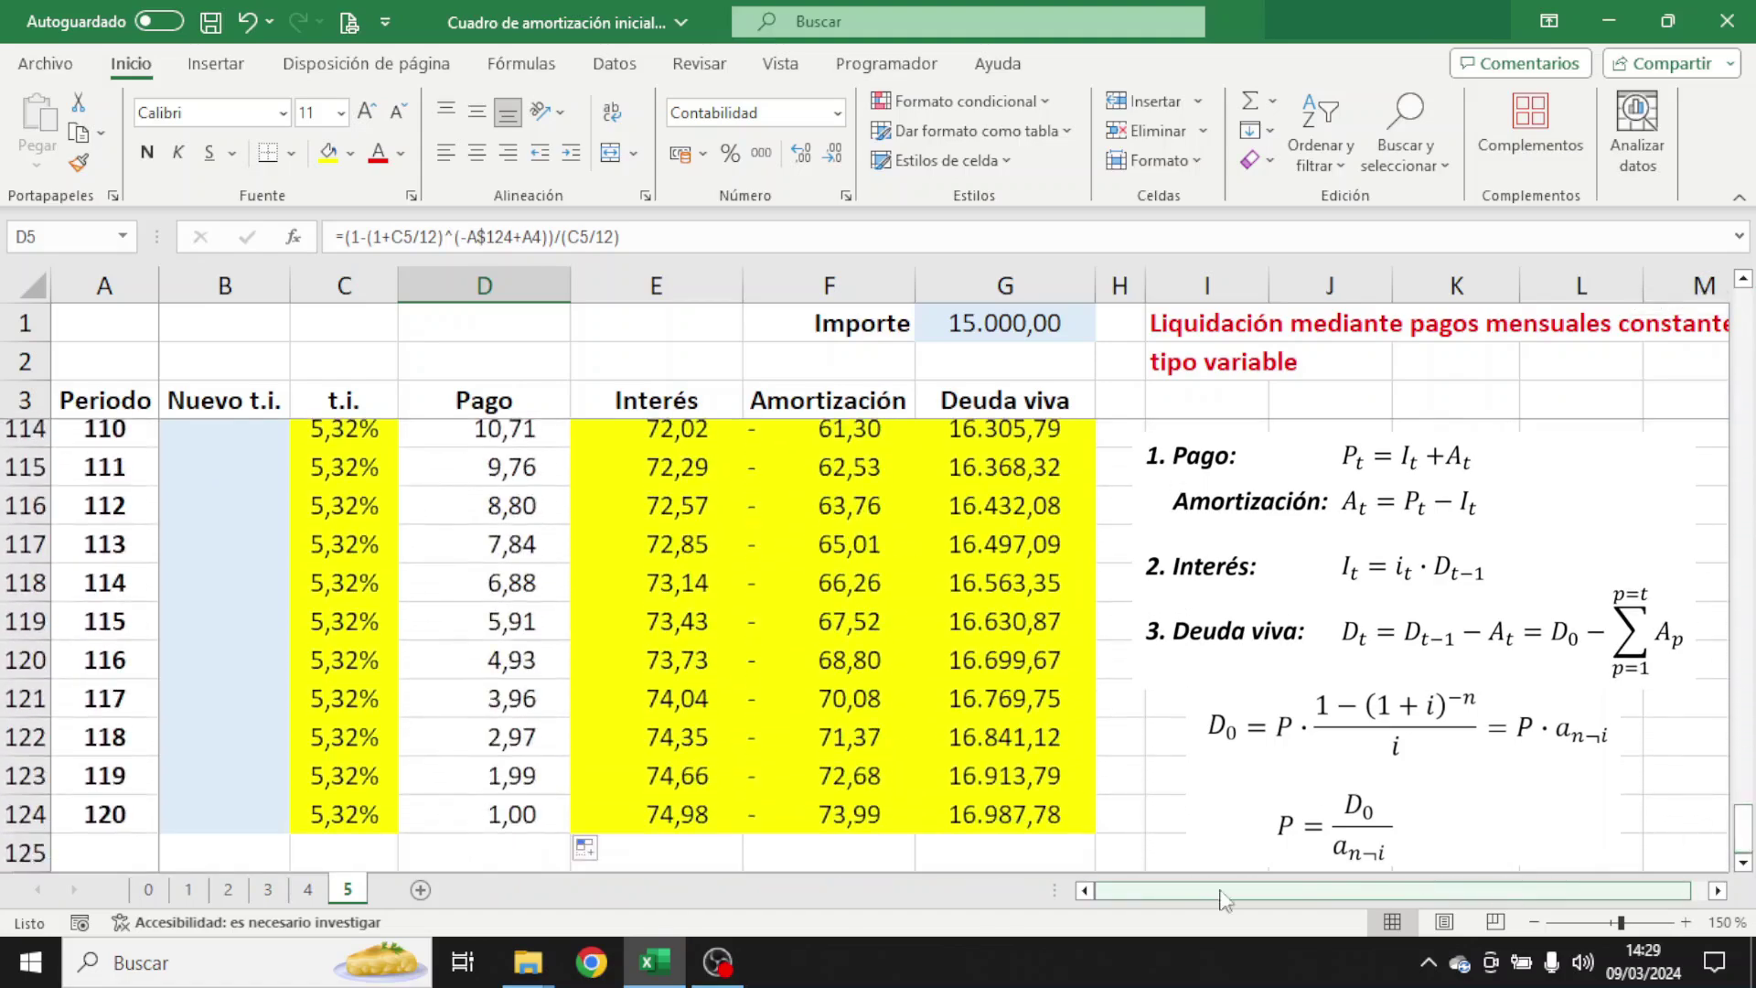
pyautogui.click(556, 814)
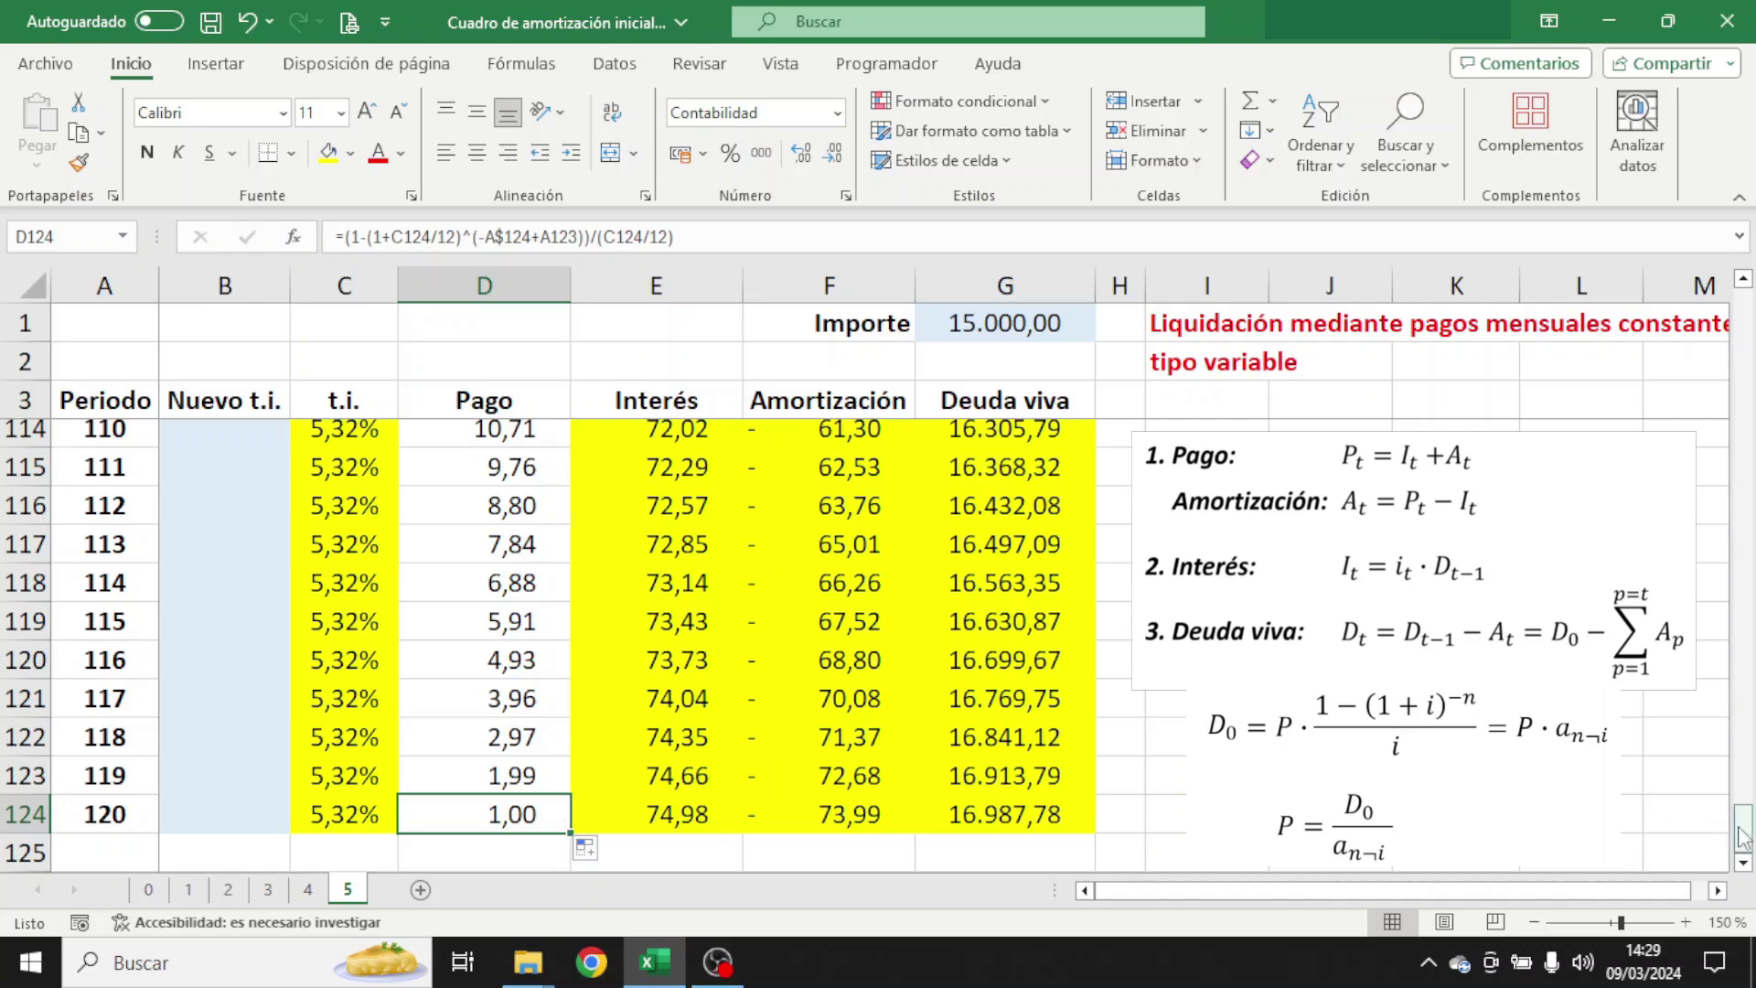
# - Complete the Pago formula in D5 by dividing the previous outstanding debt by the parenthesized annuity factor, =G4/((1-(1+C5/12)^(-A$124+A4))/(C5/12))
pyautogui.moveTo(1743, 828); pyautogui.dragTo(1751, 340)
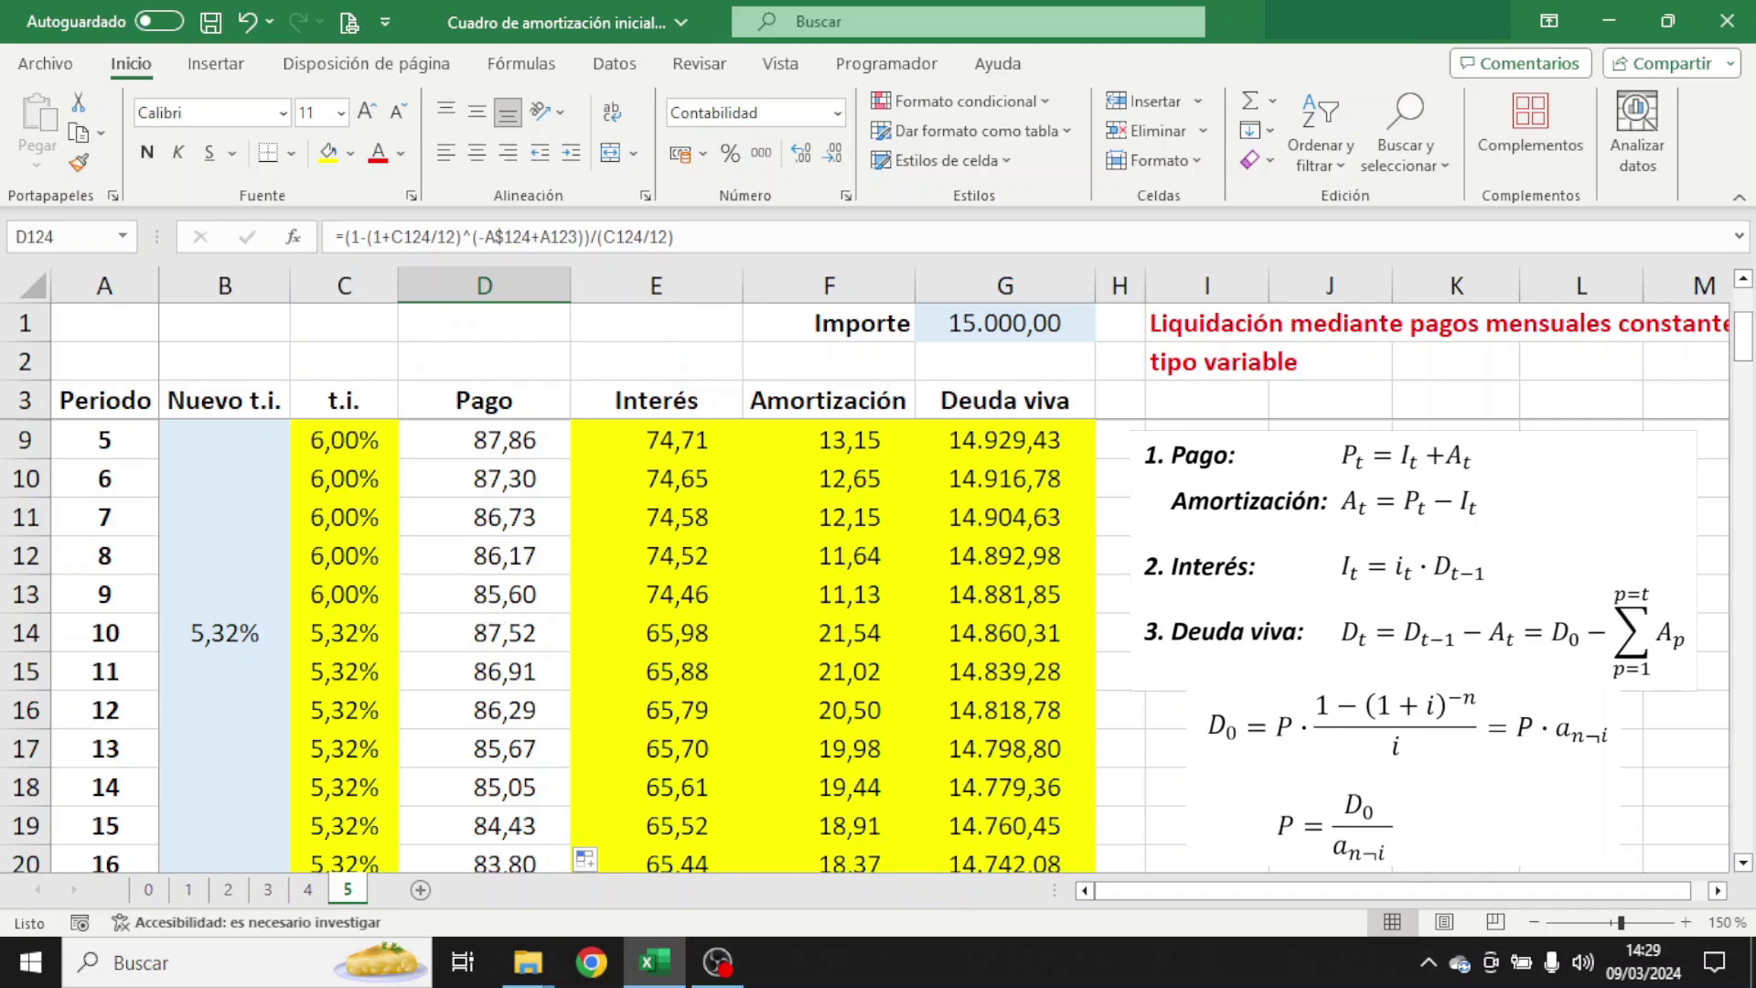
pyautogui.moveTo(1746, 341); pyautogui.dragTo(1739, 846)
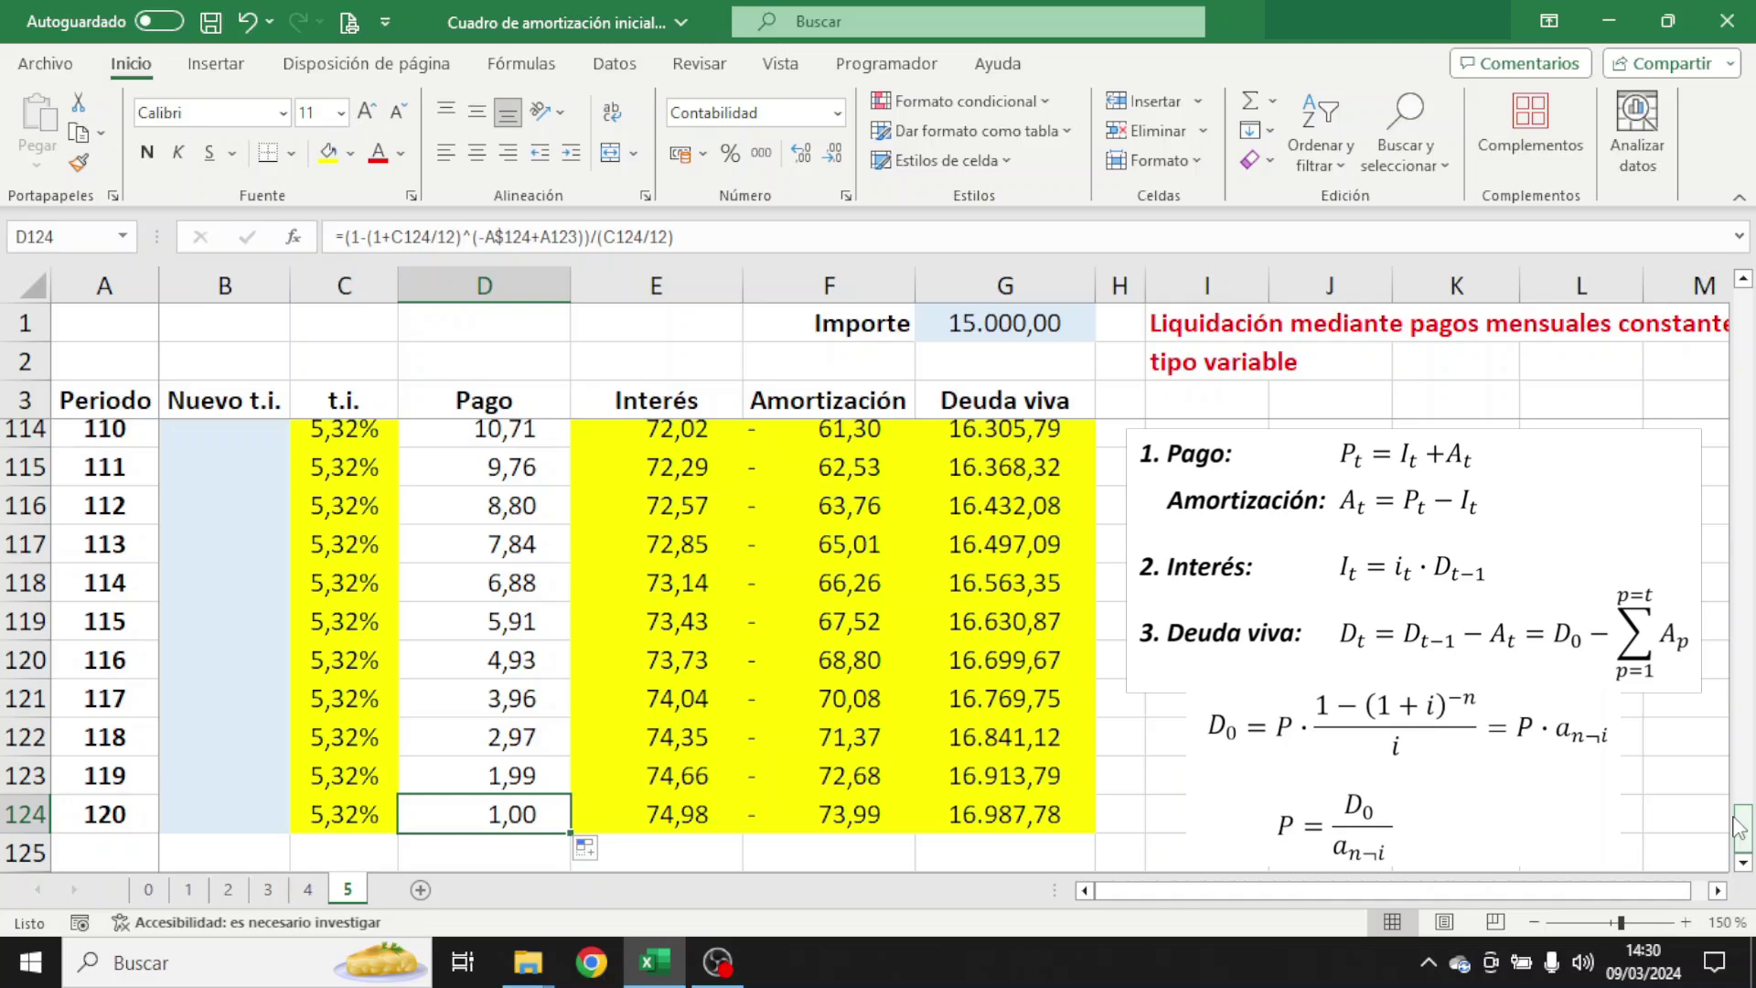
pyautogui.moveTo(1740, 828); pyautogui.dragTo(1742, 306)
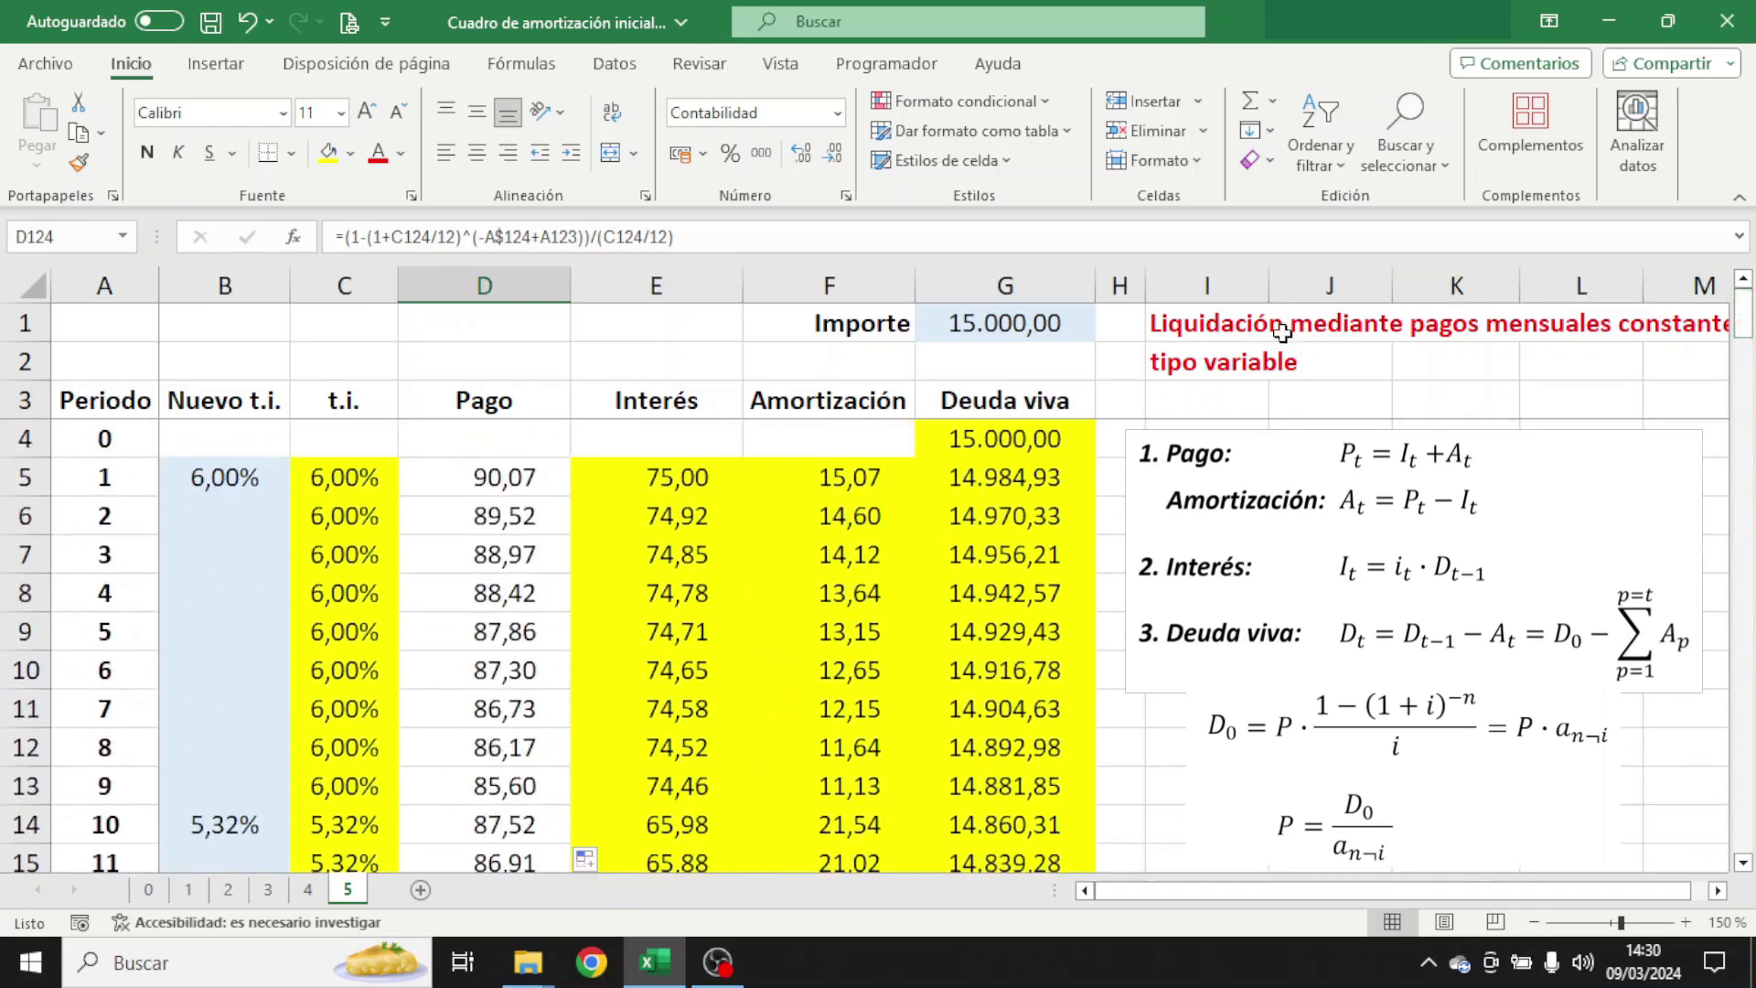
pyautogui.click(437, 480)
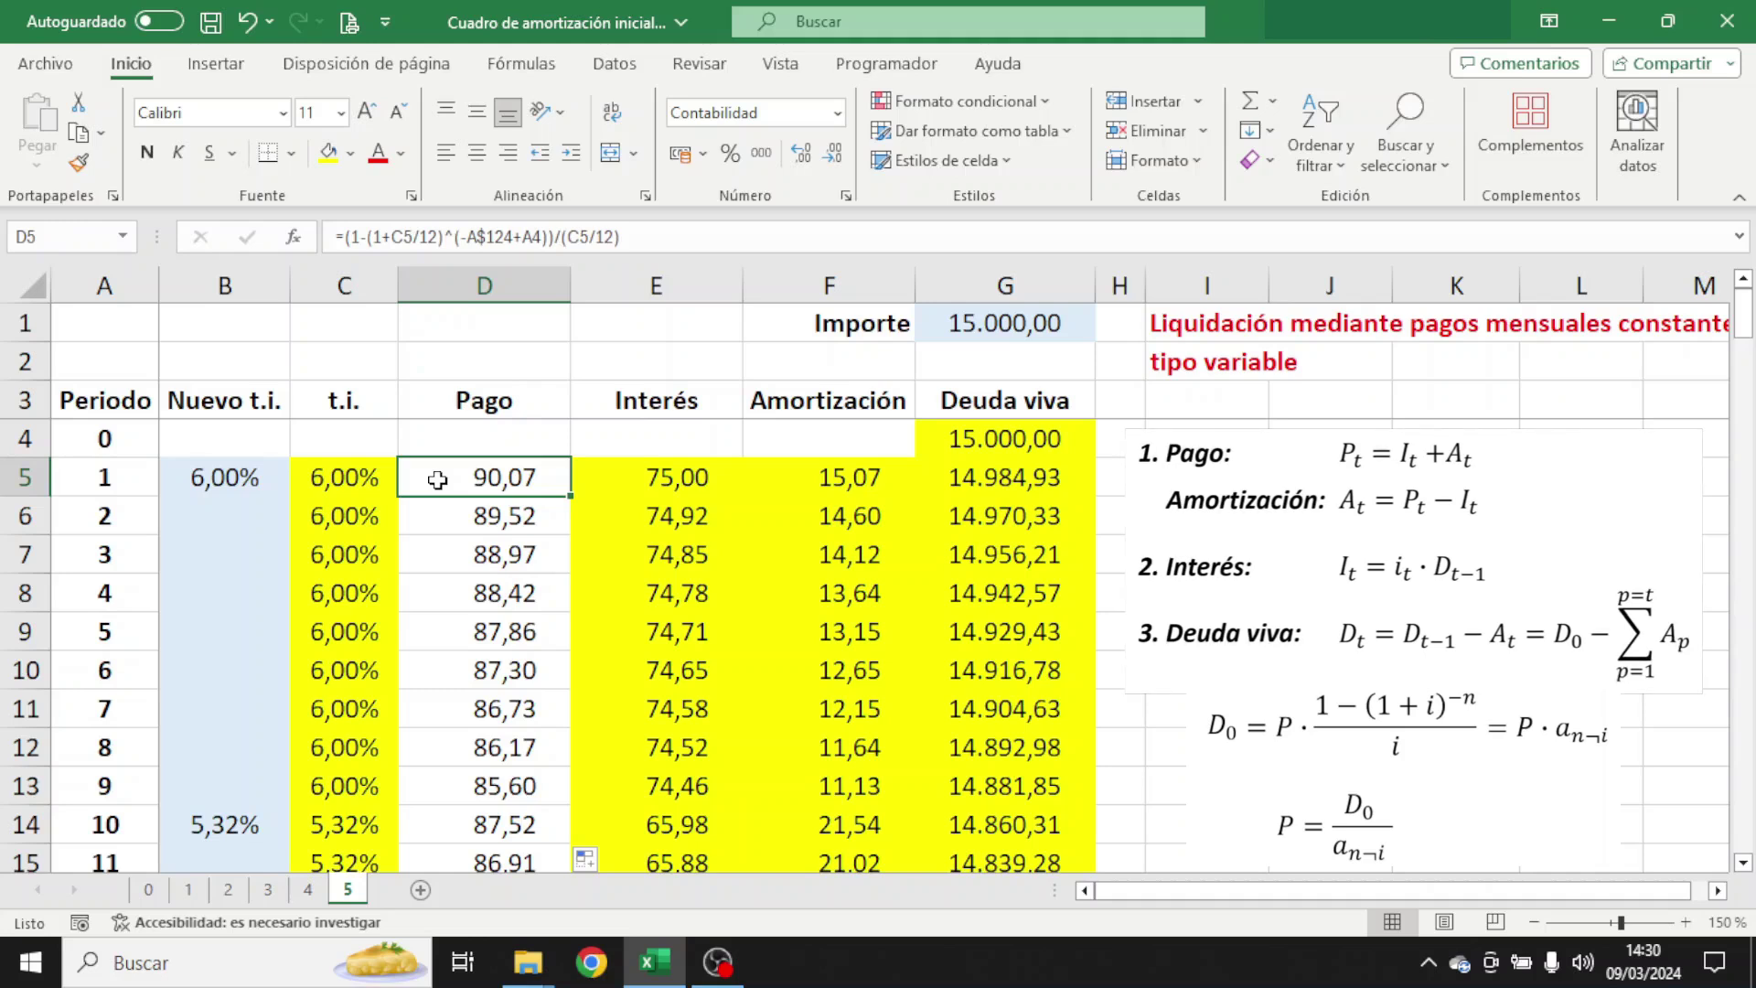
pyautogui.doubleClick(439, 479)
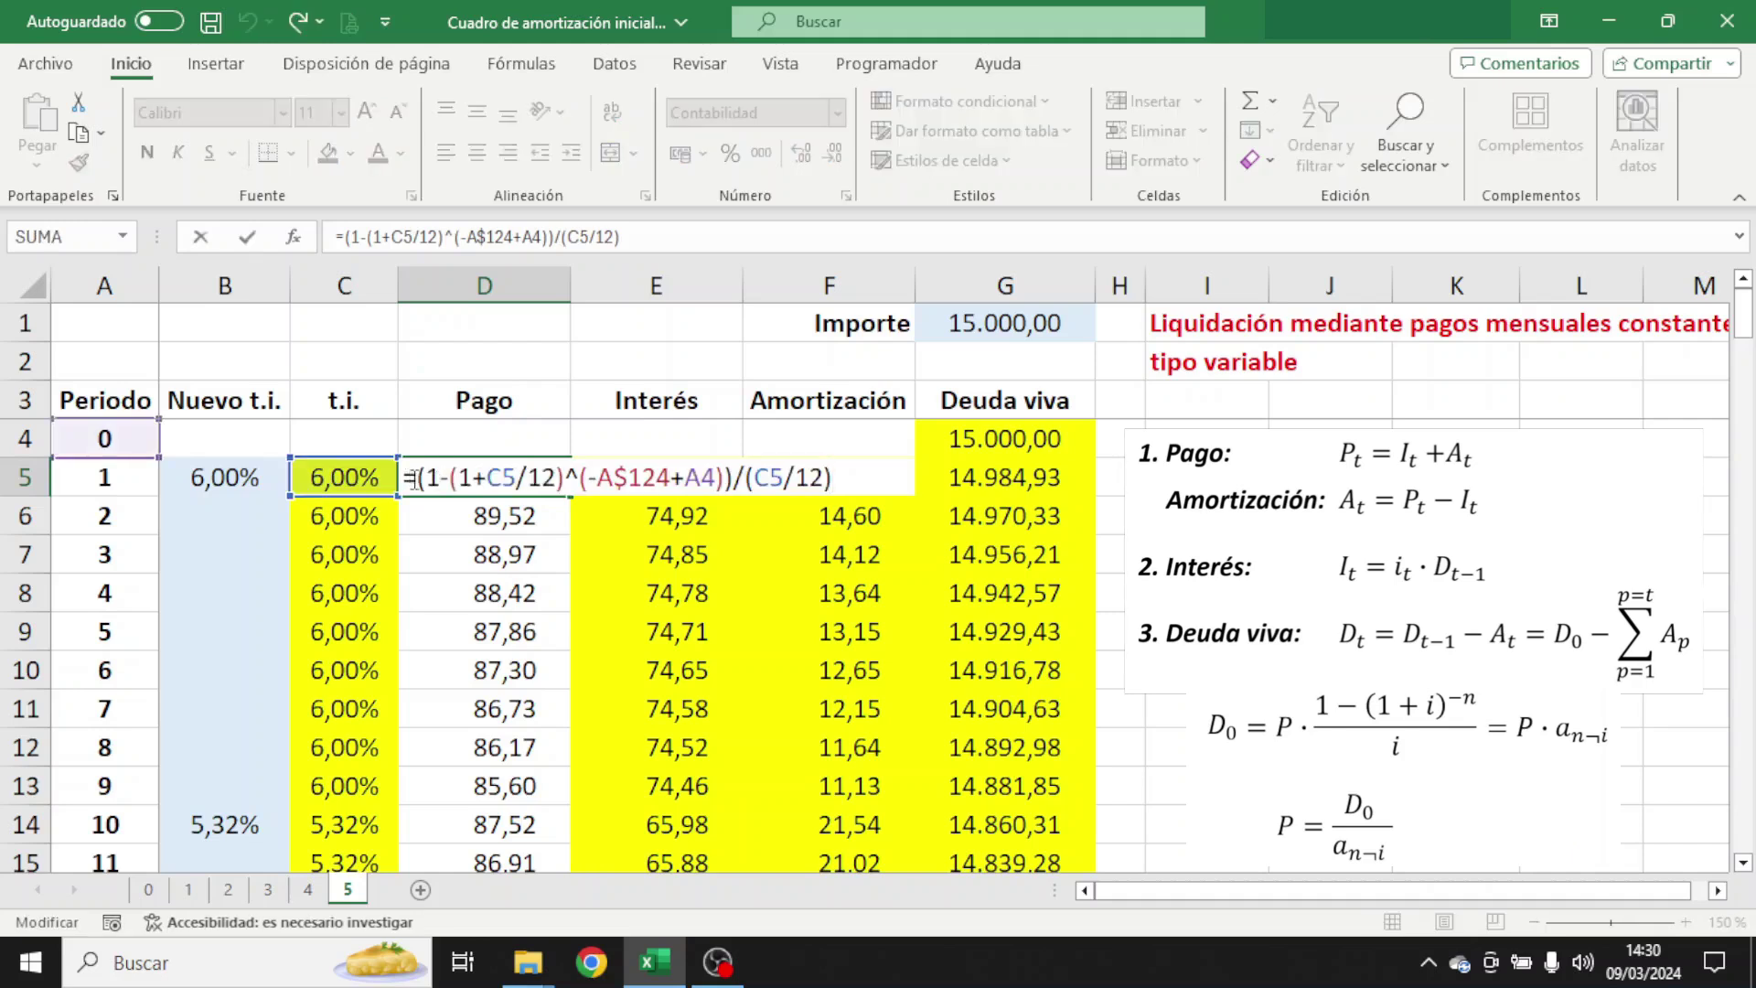
pyautogui.click(1041, 440)
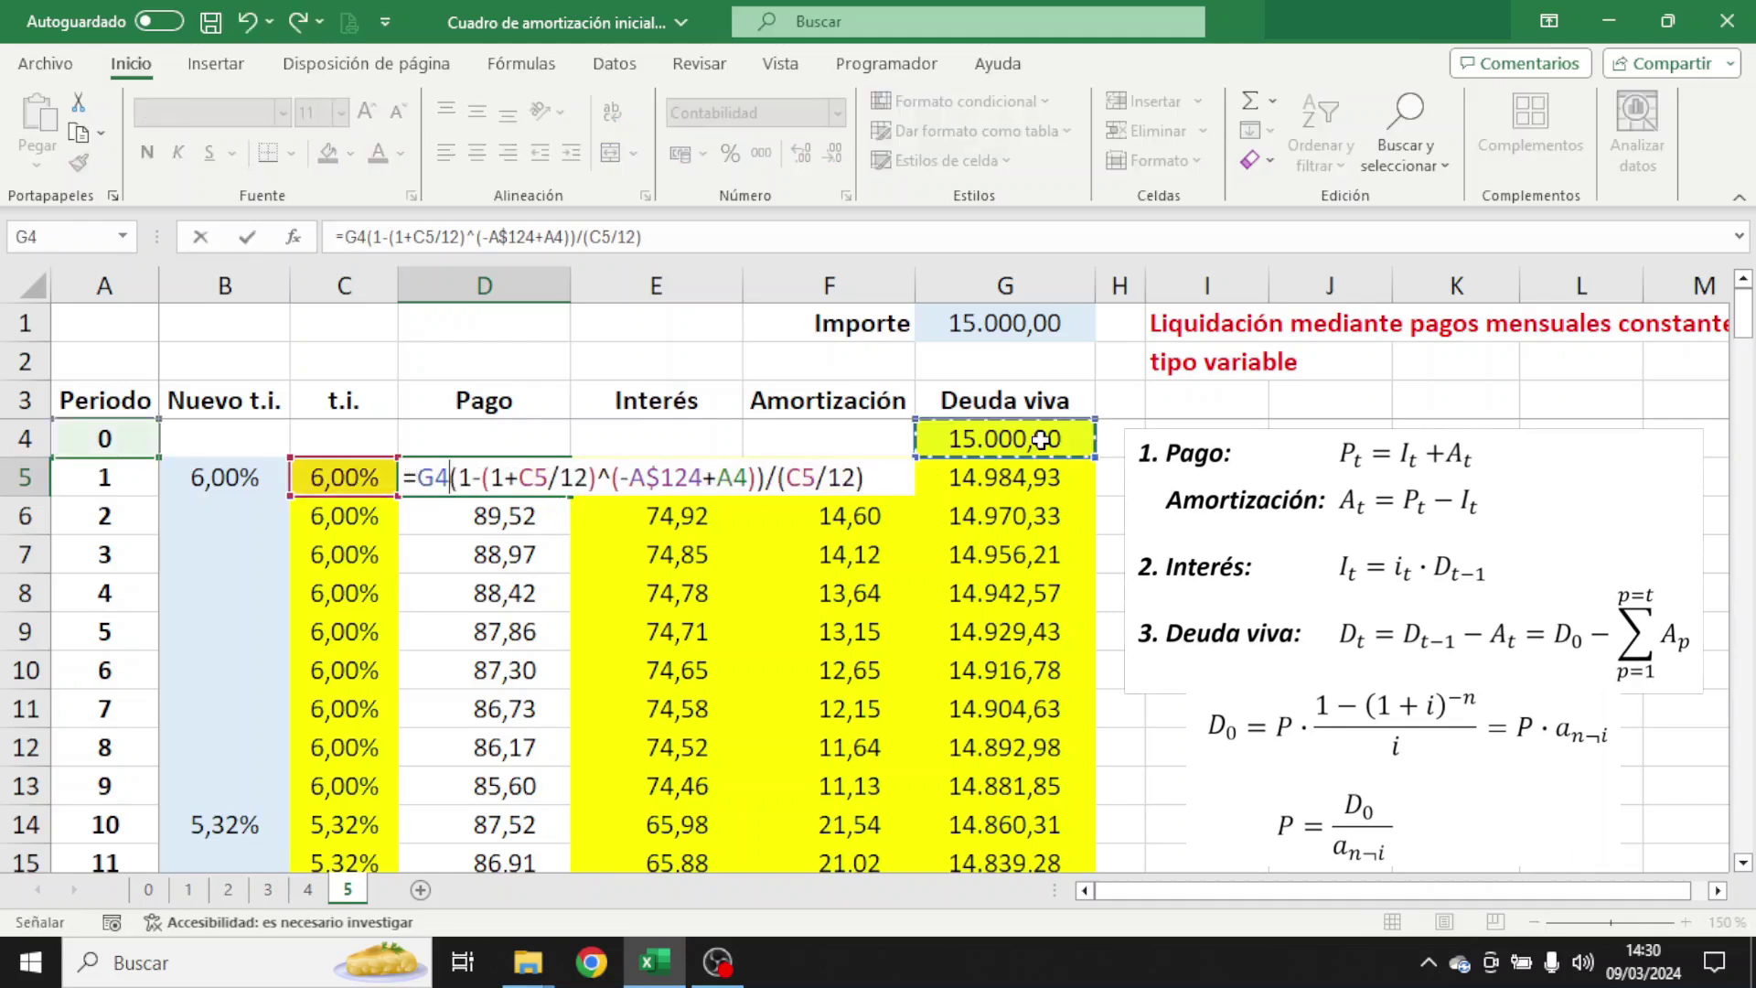
pyautogui.write('/')
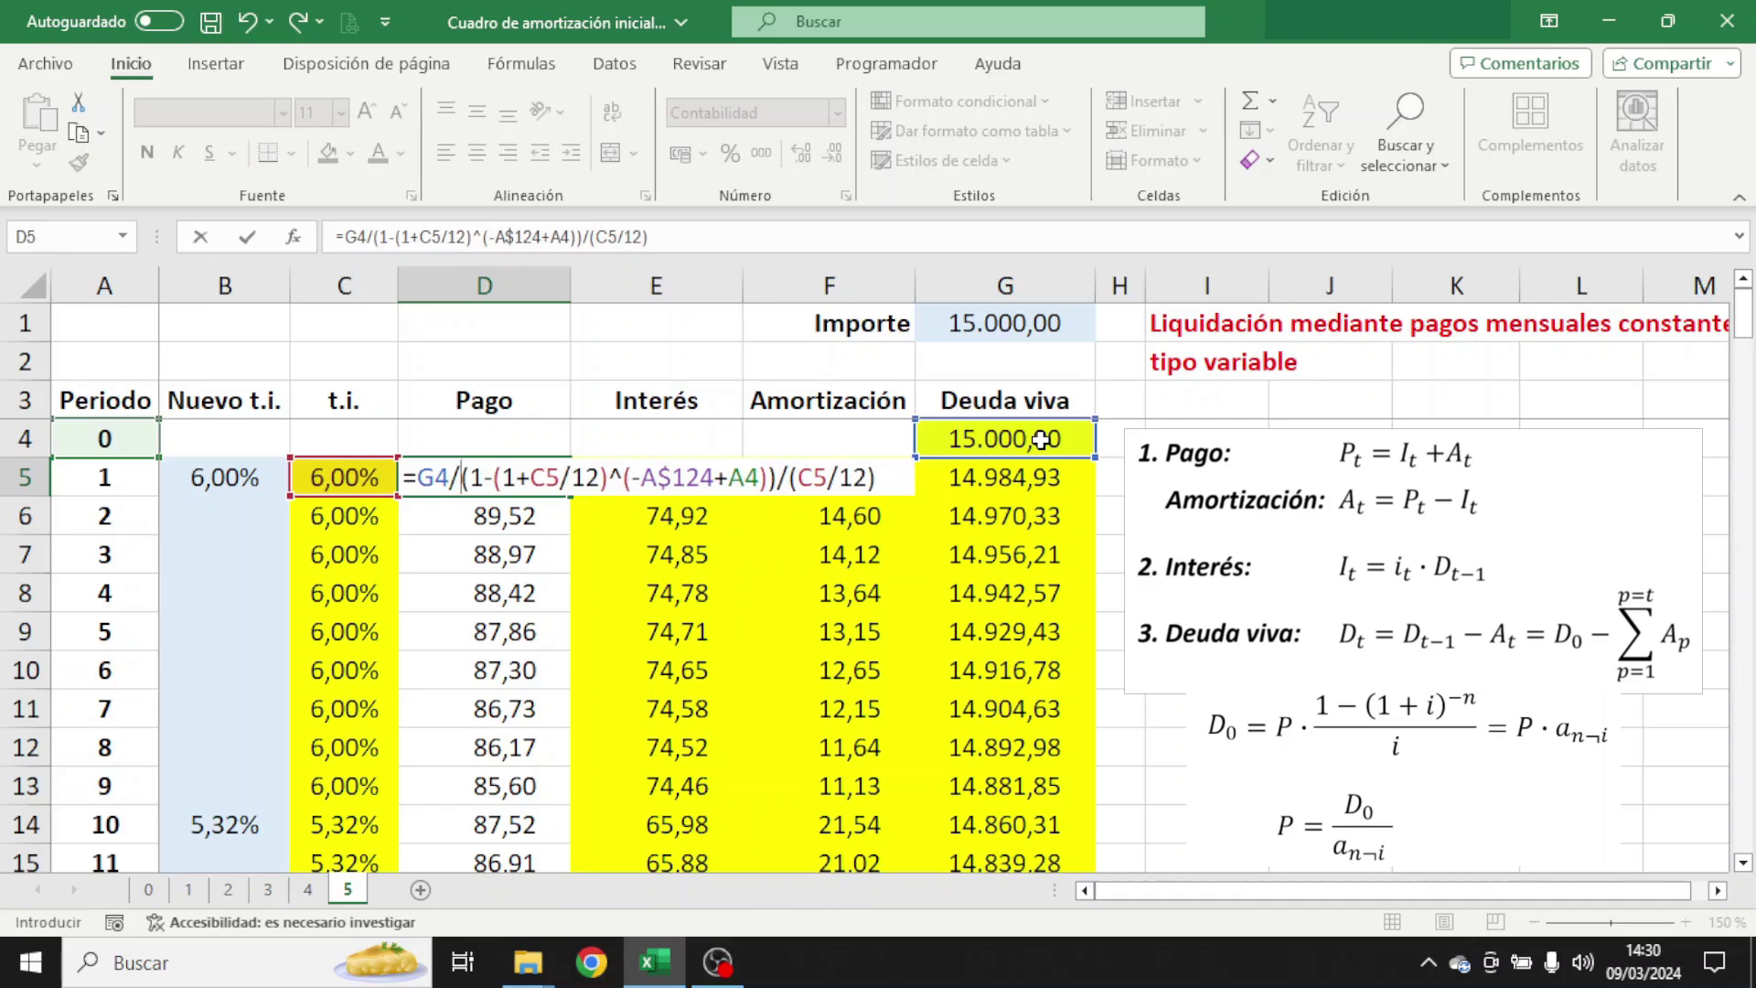
pyautogui.write('(')
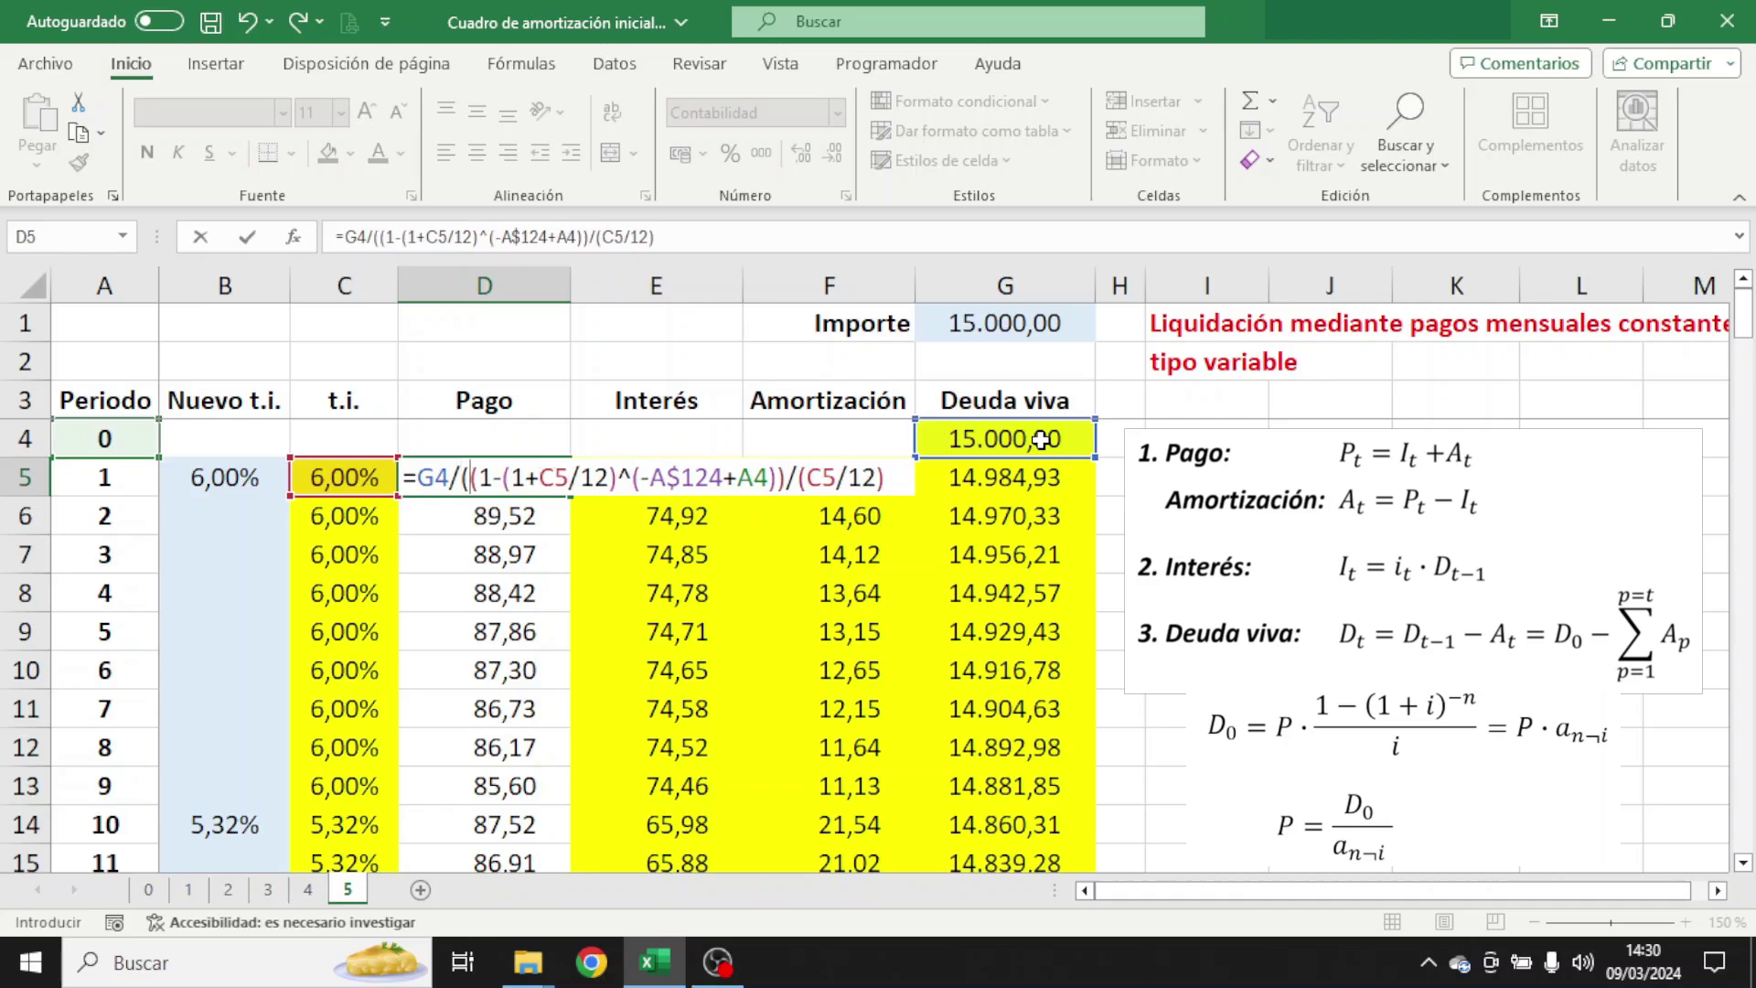
pyautogui.click(897, 476)
pyautogui.write(')')
pyautogui.press('Return')
# - Shade D5 yellow and copy its Pago formula and formatting down to period 120
pyautogui.click(558, 475)
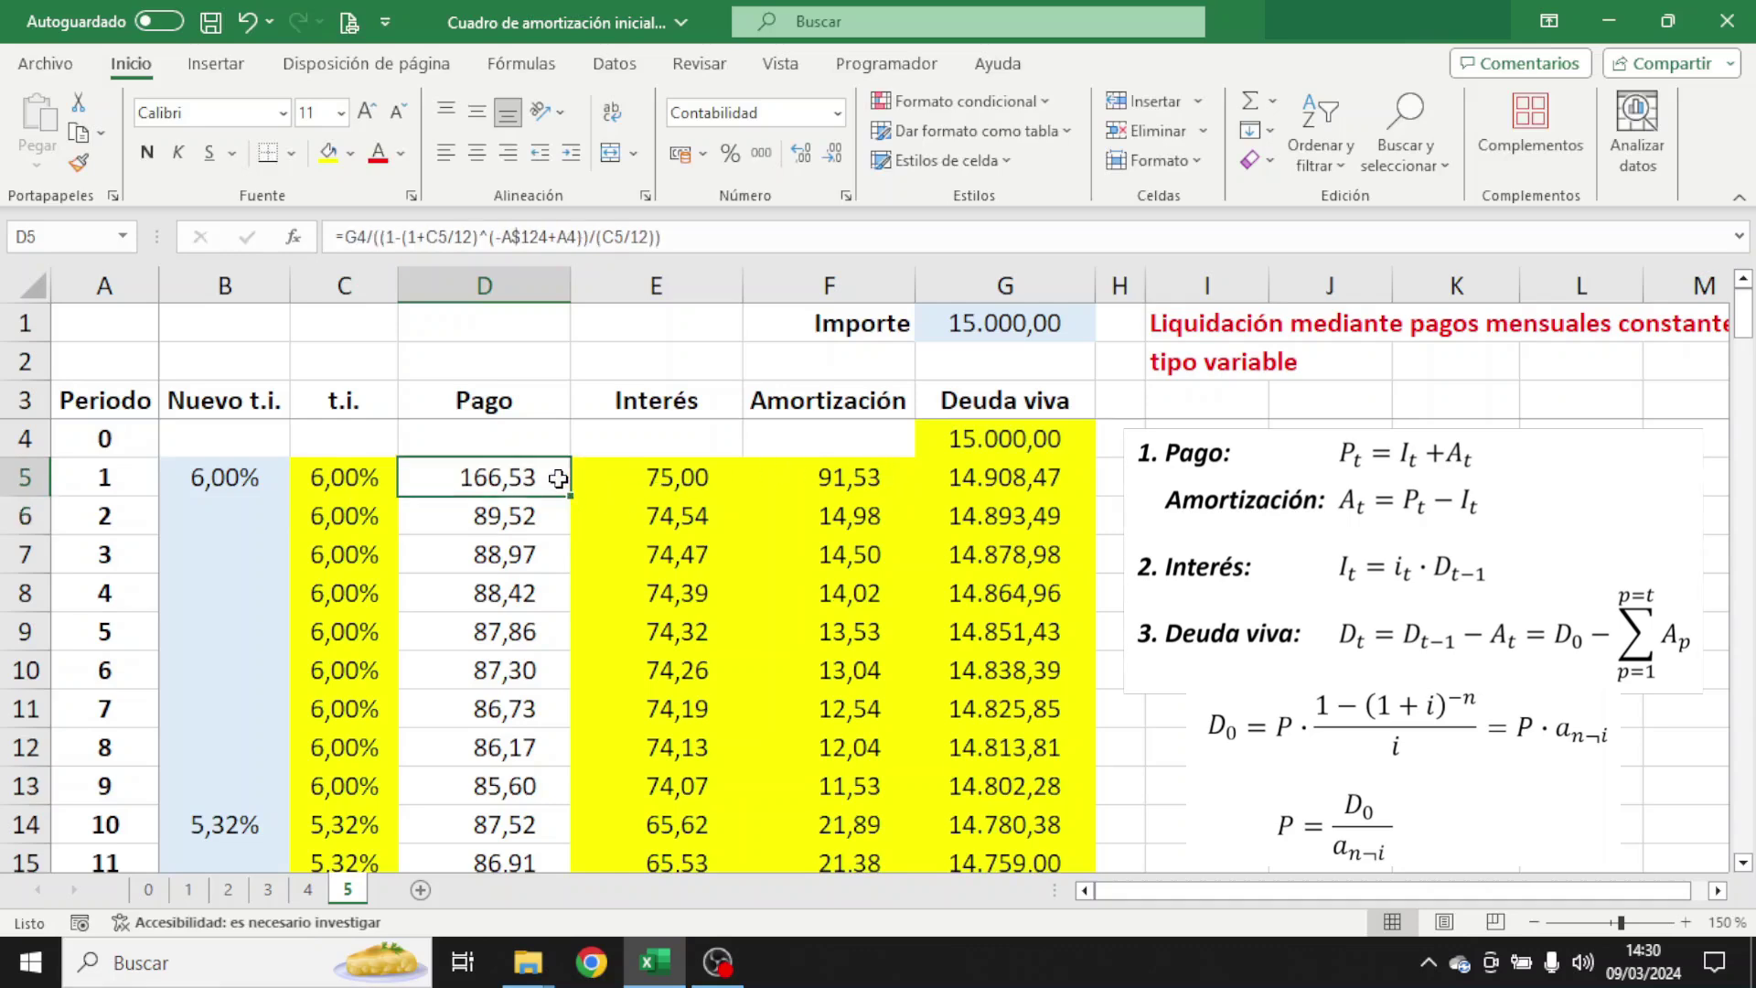
pyautogui.click(327, 154)
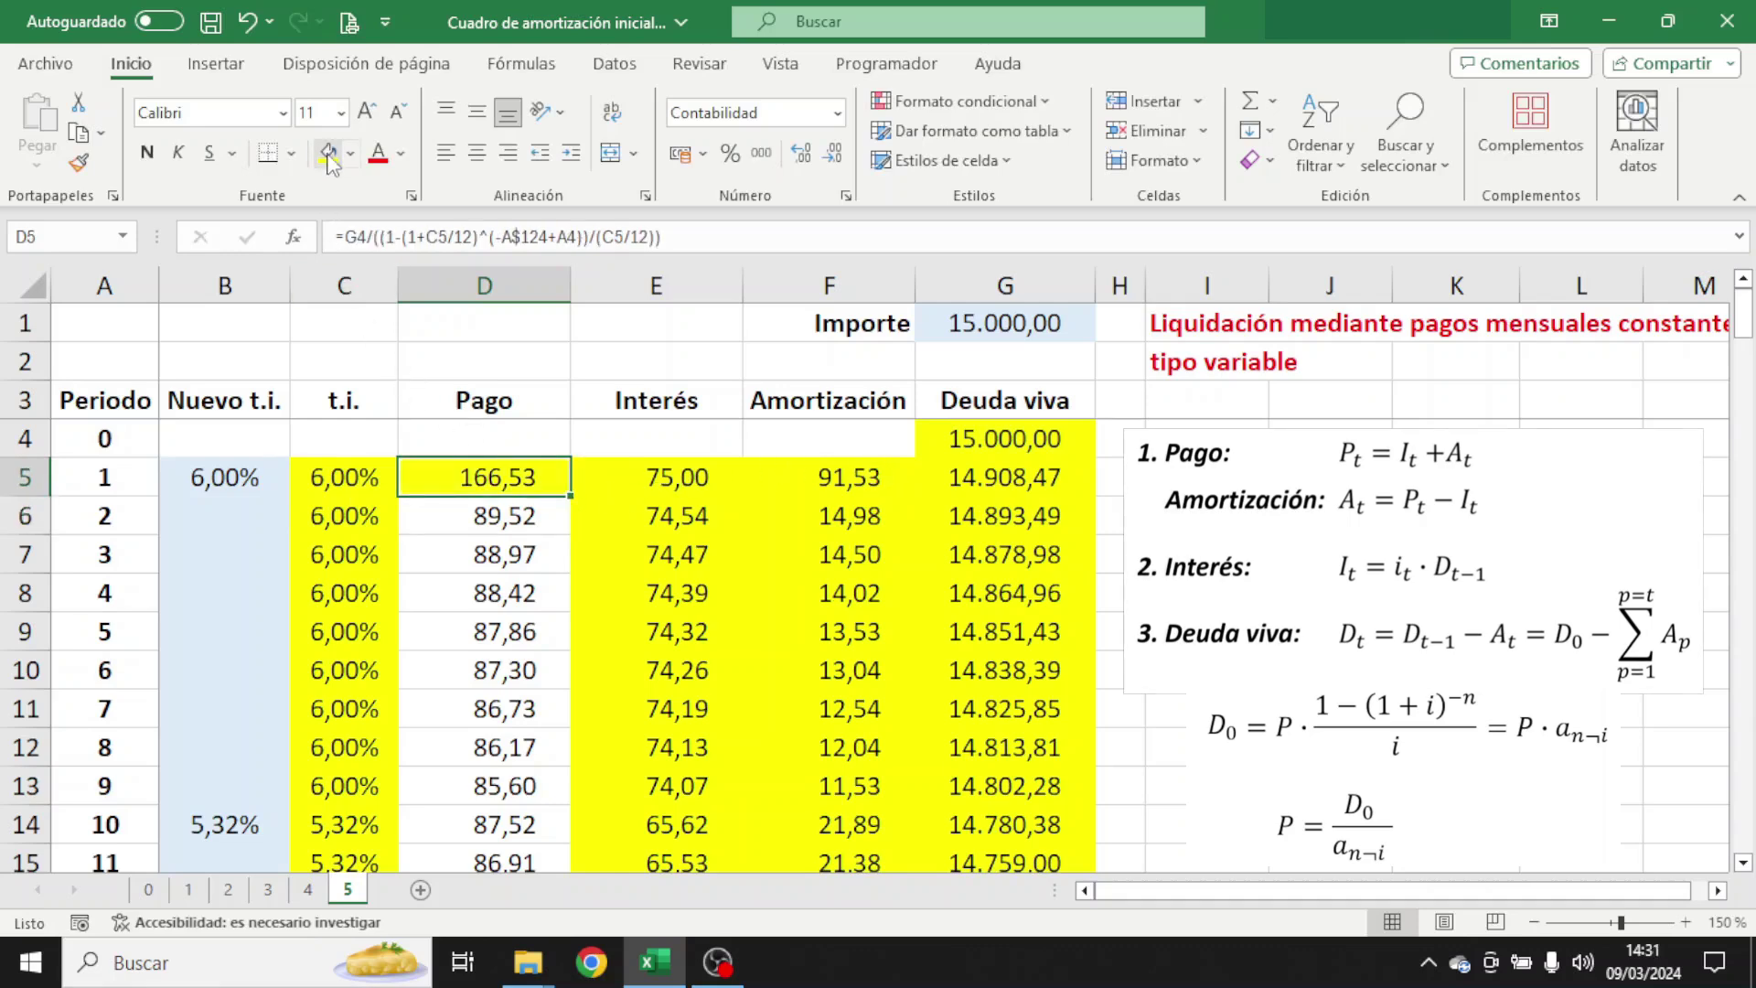
pyautogui.doubleClick(569, 495)
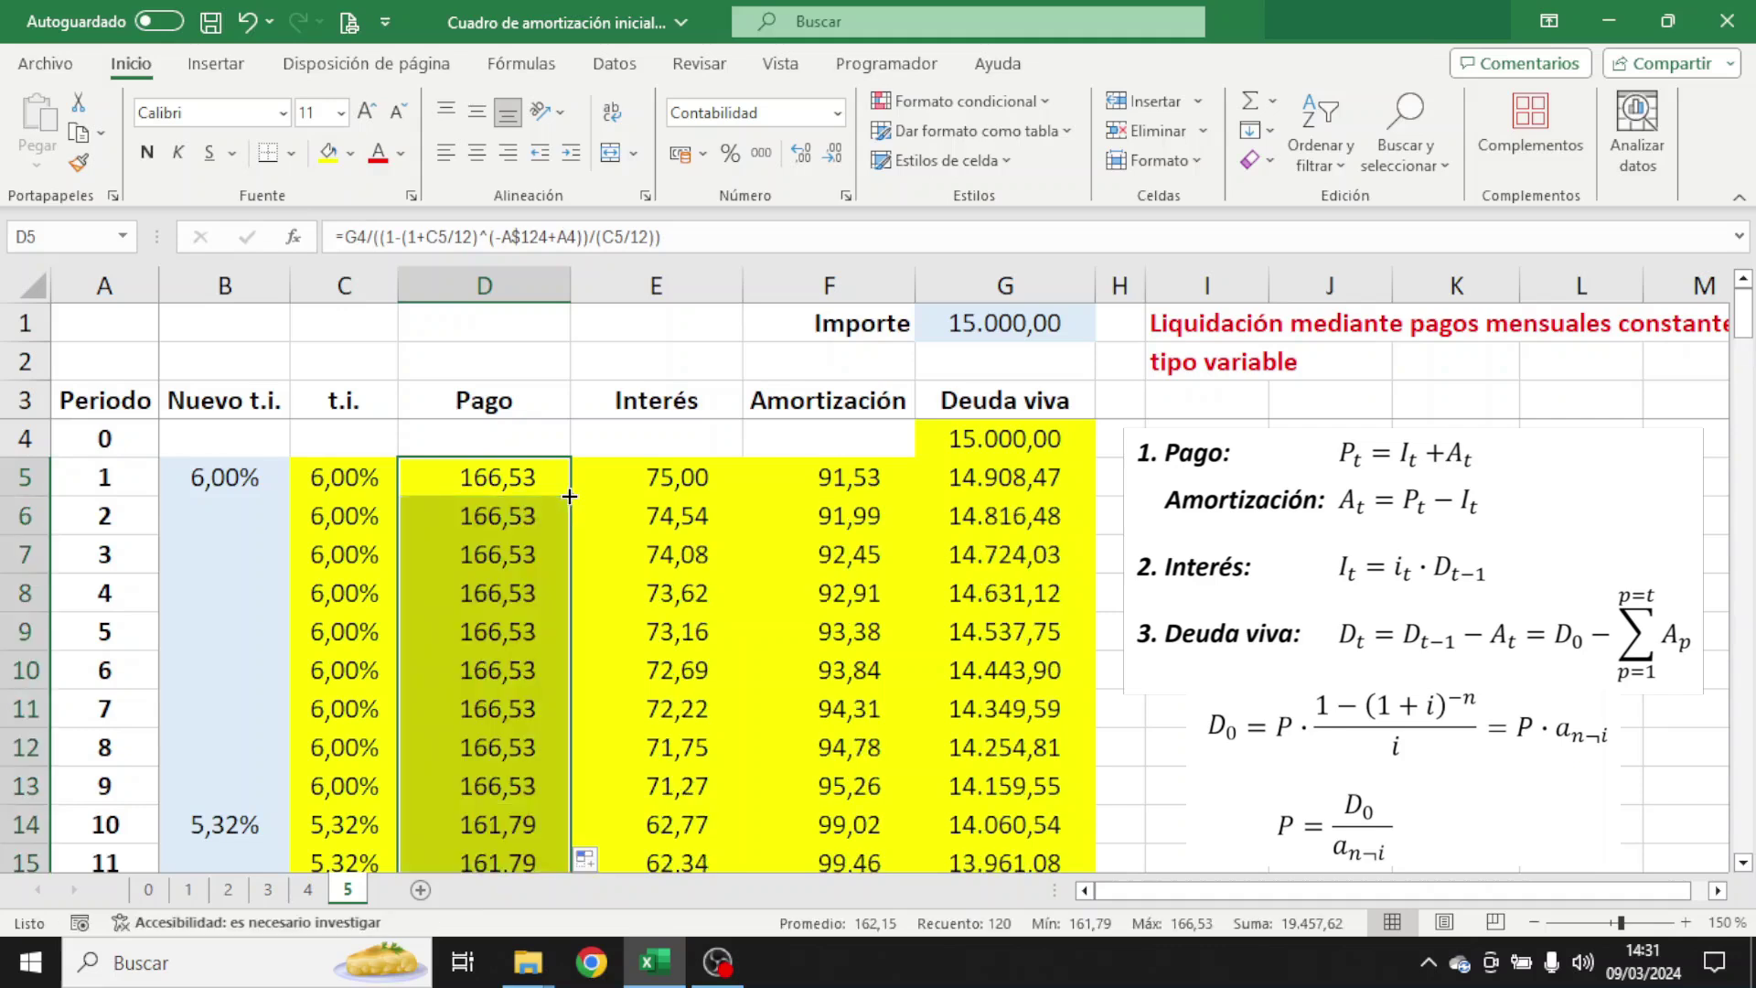
pyautogui.click(555, 490)
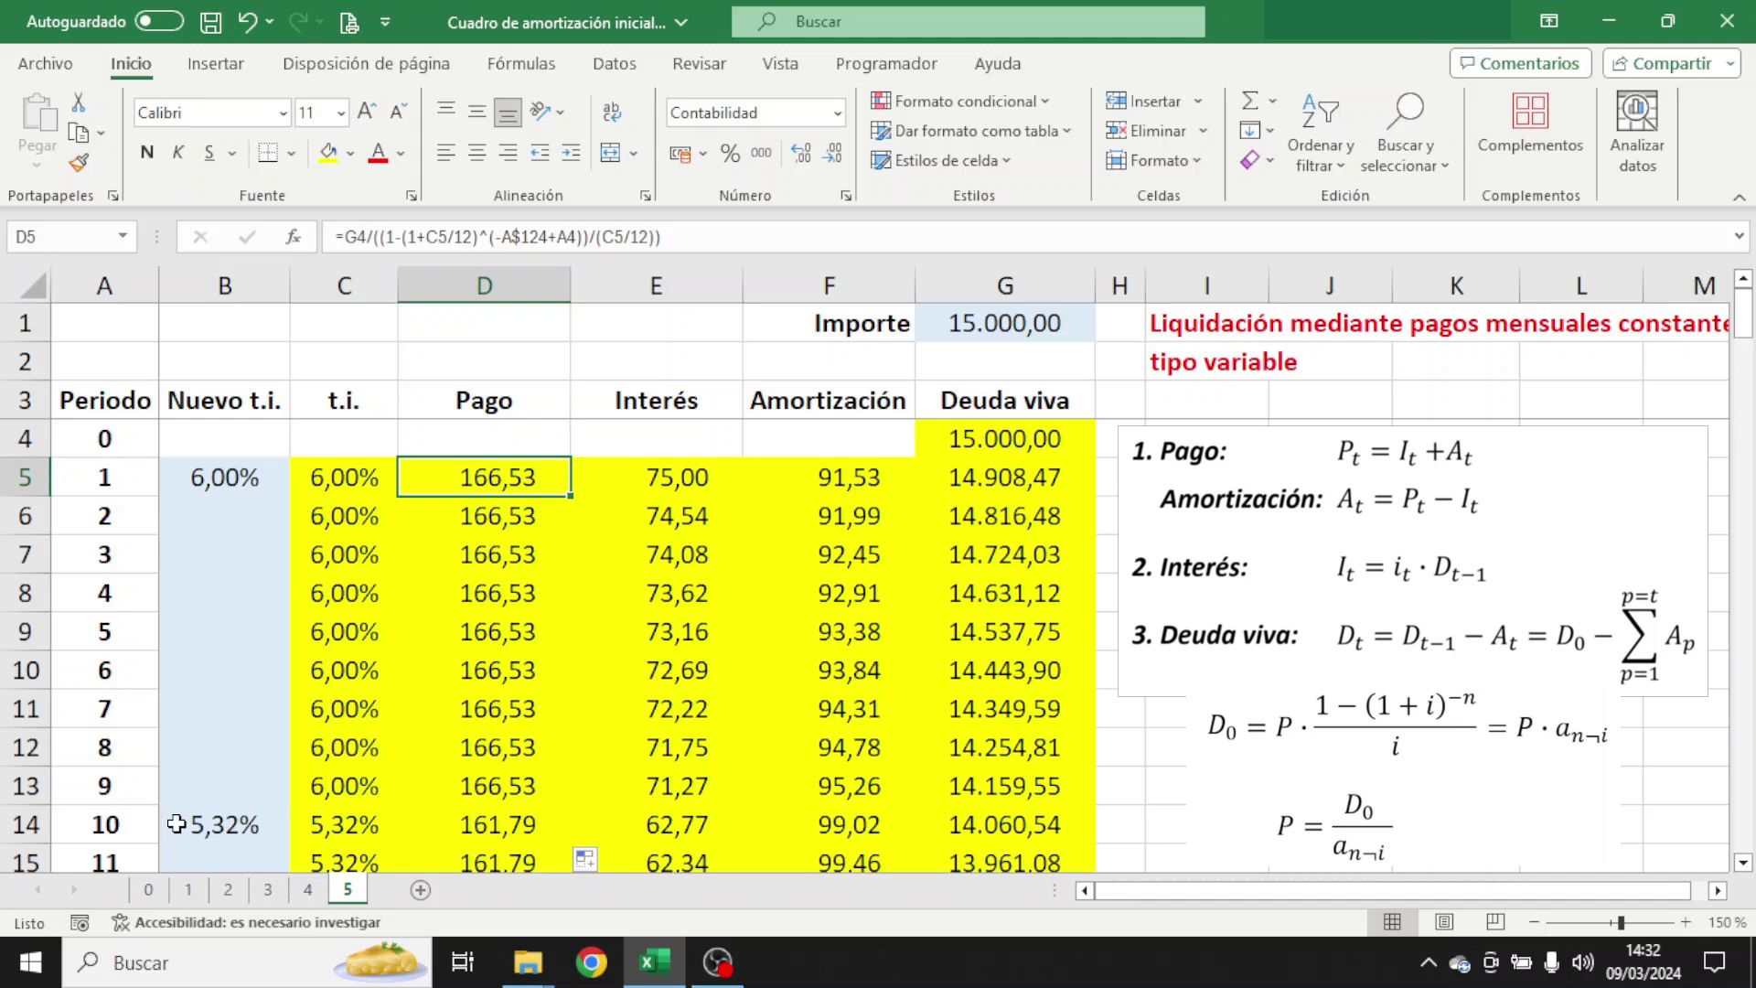
# - Inspect the Pago formula for period 10 in D14 and the final Deuda viva in G124
pyautogui.click(445, 828)
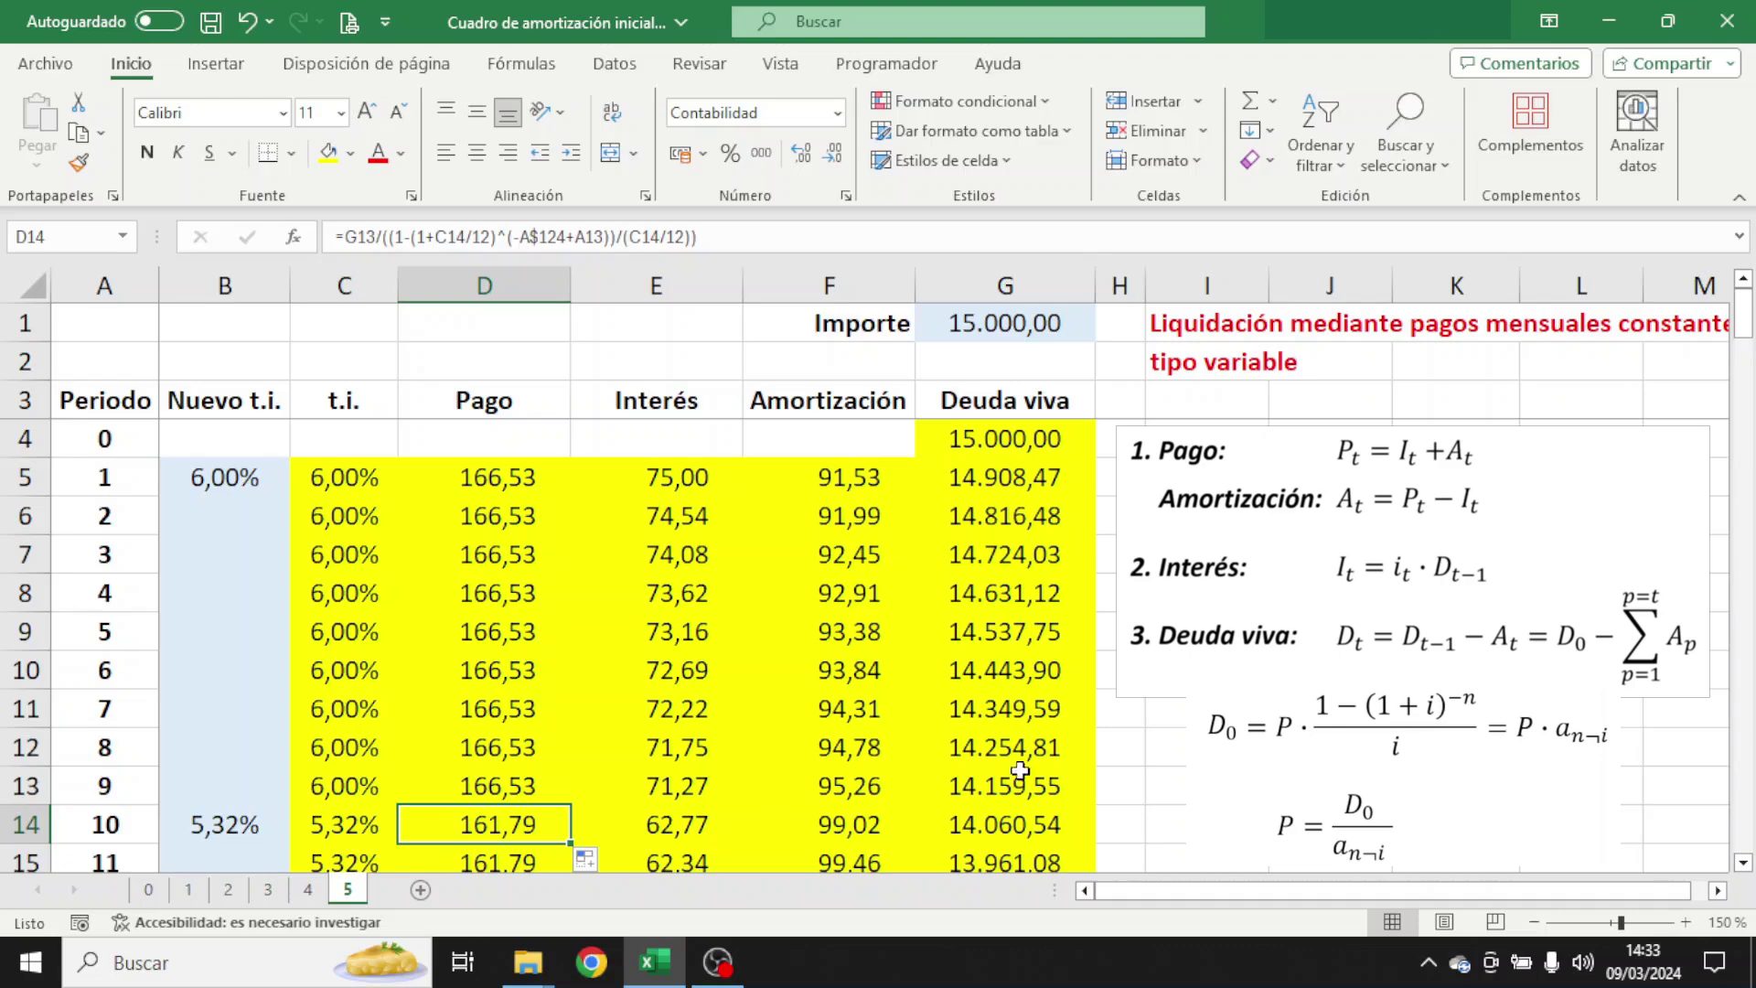
pyautogui.moveTo(1743, 311); pyautogui.dragTo(1740, 856)
pyautogui.click(1044, 814)
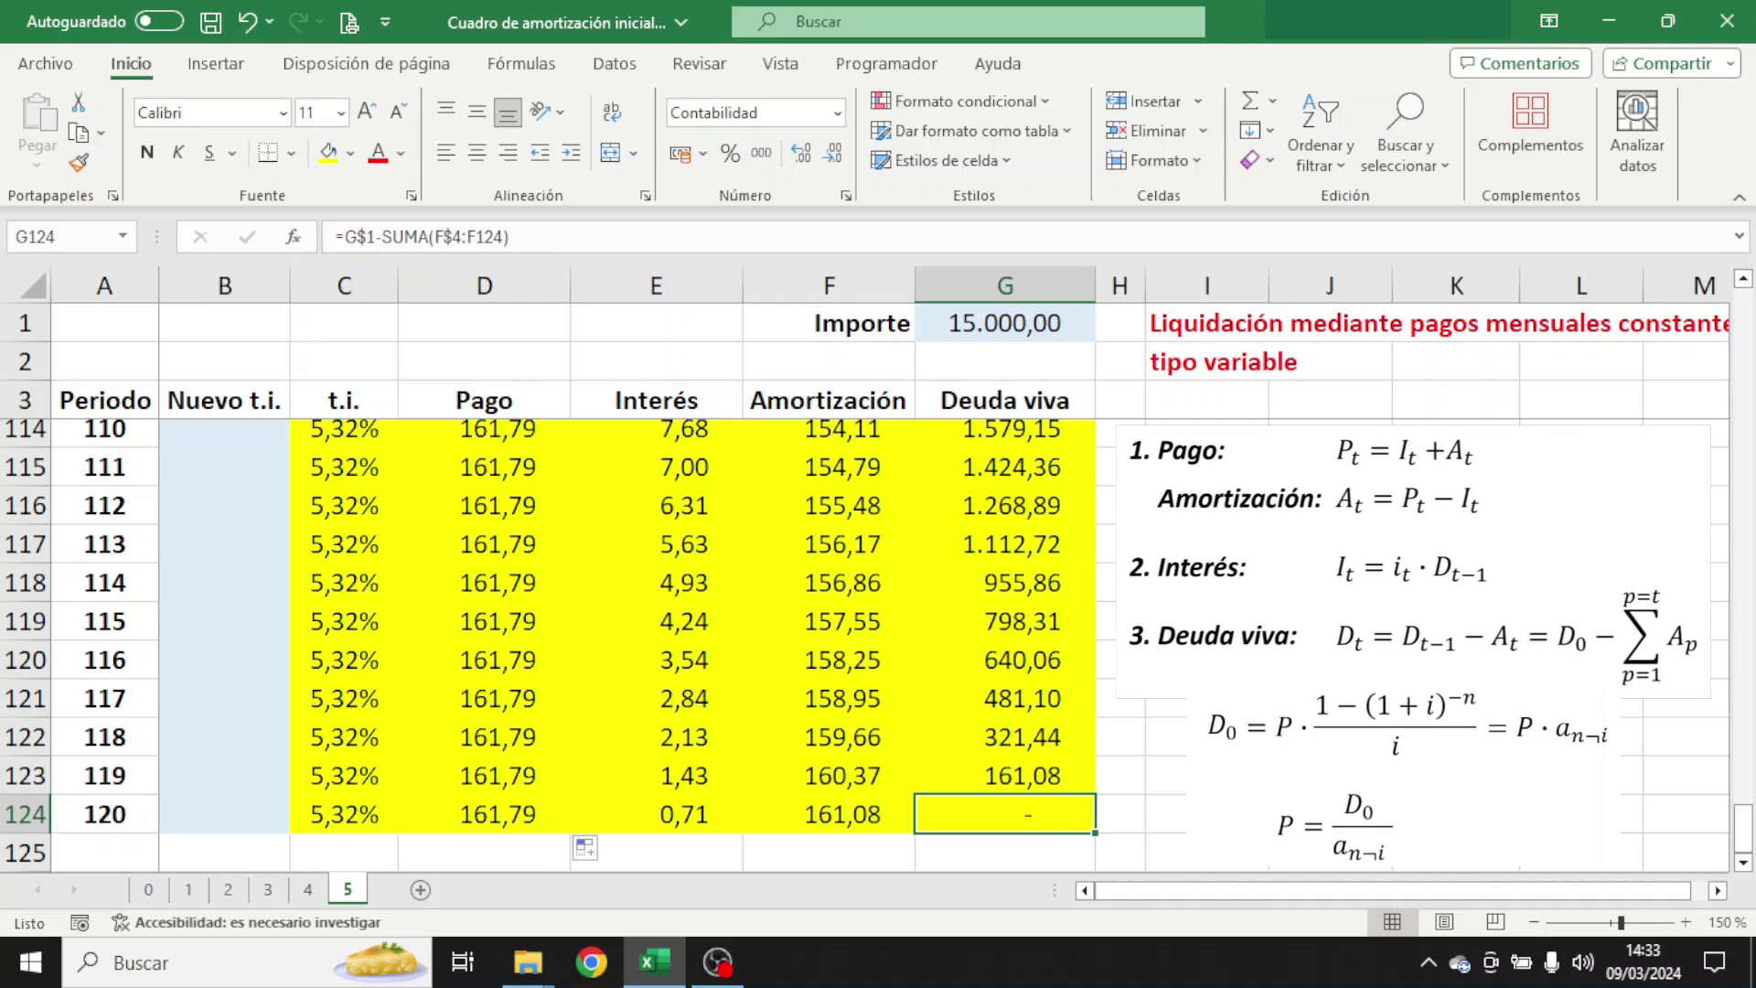
# - Enter a new interest rate of 8,30% for period 71 in the Nuevo t.i. column (B75)
pyautogui.moveTo(1742, 839); pyautogui.dragTo(1749, 652)
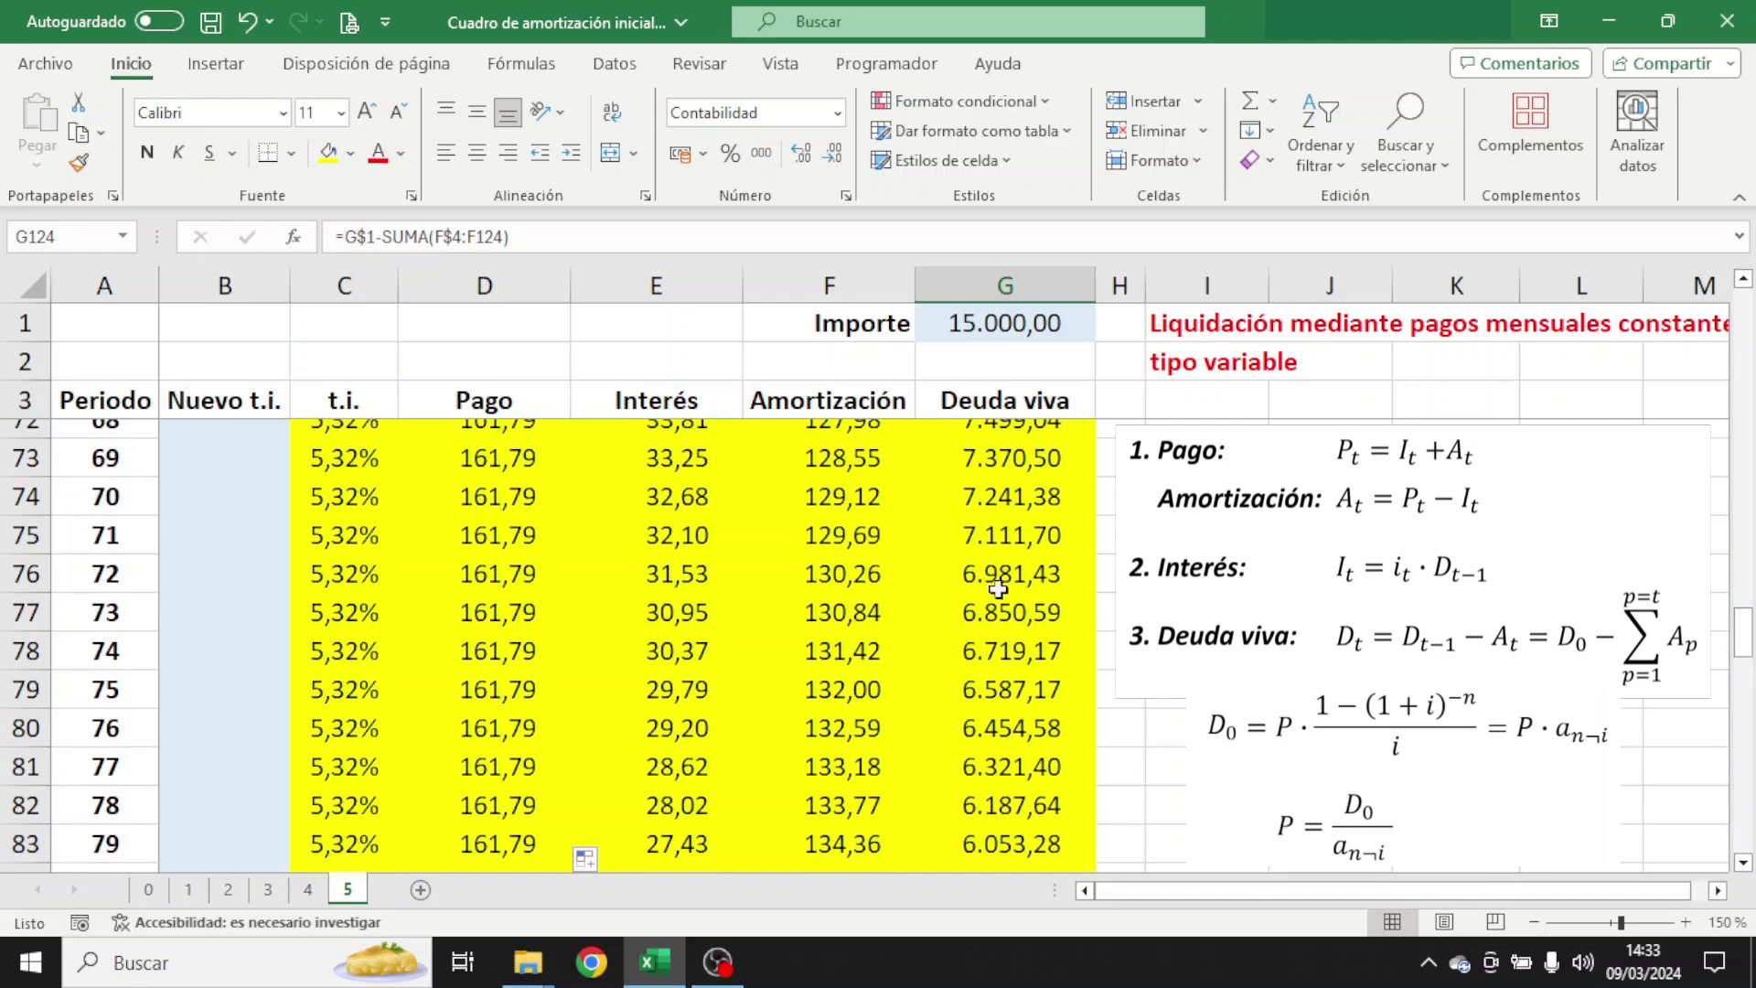
pyautogui.click(179, 535)
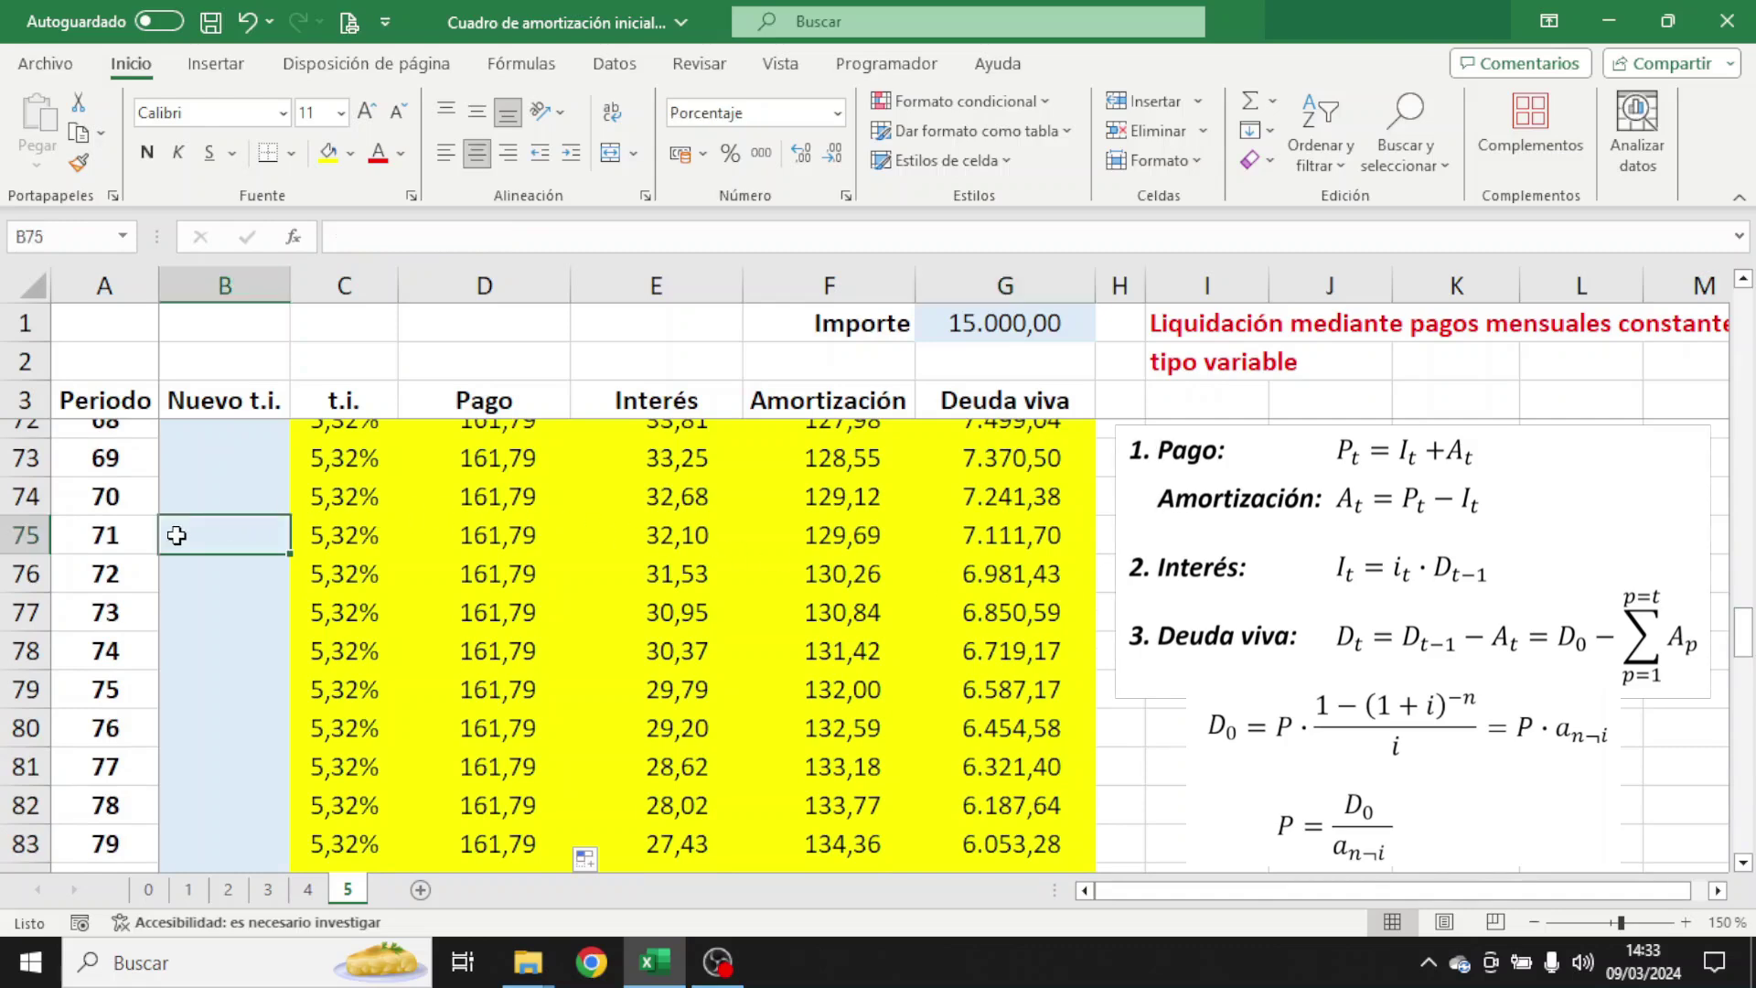
pyautogui.write('8,3')
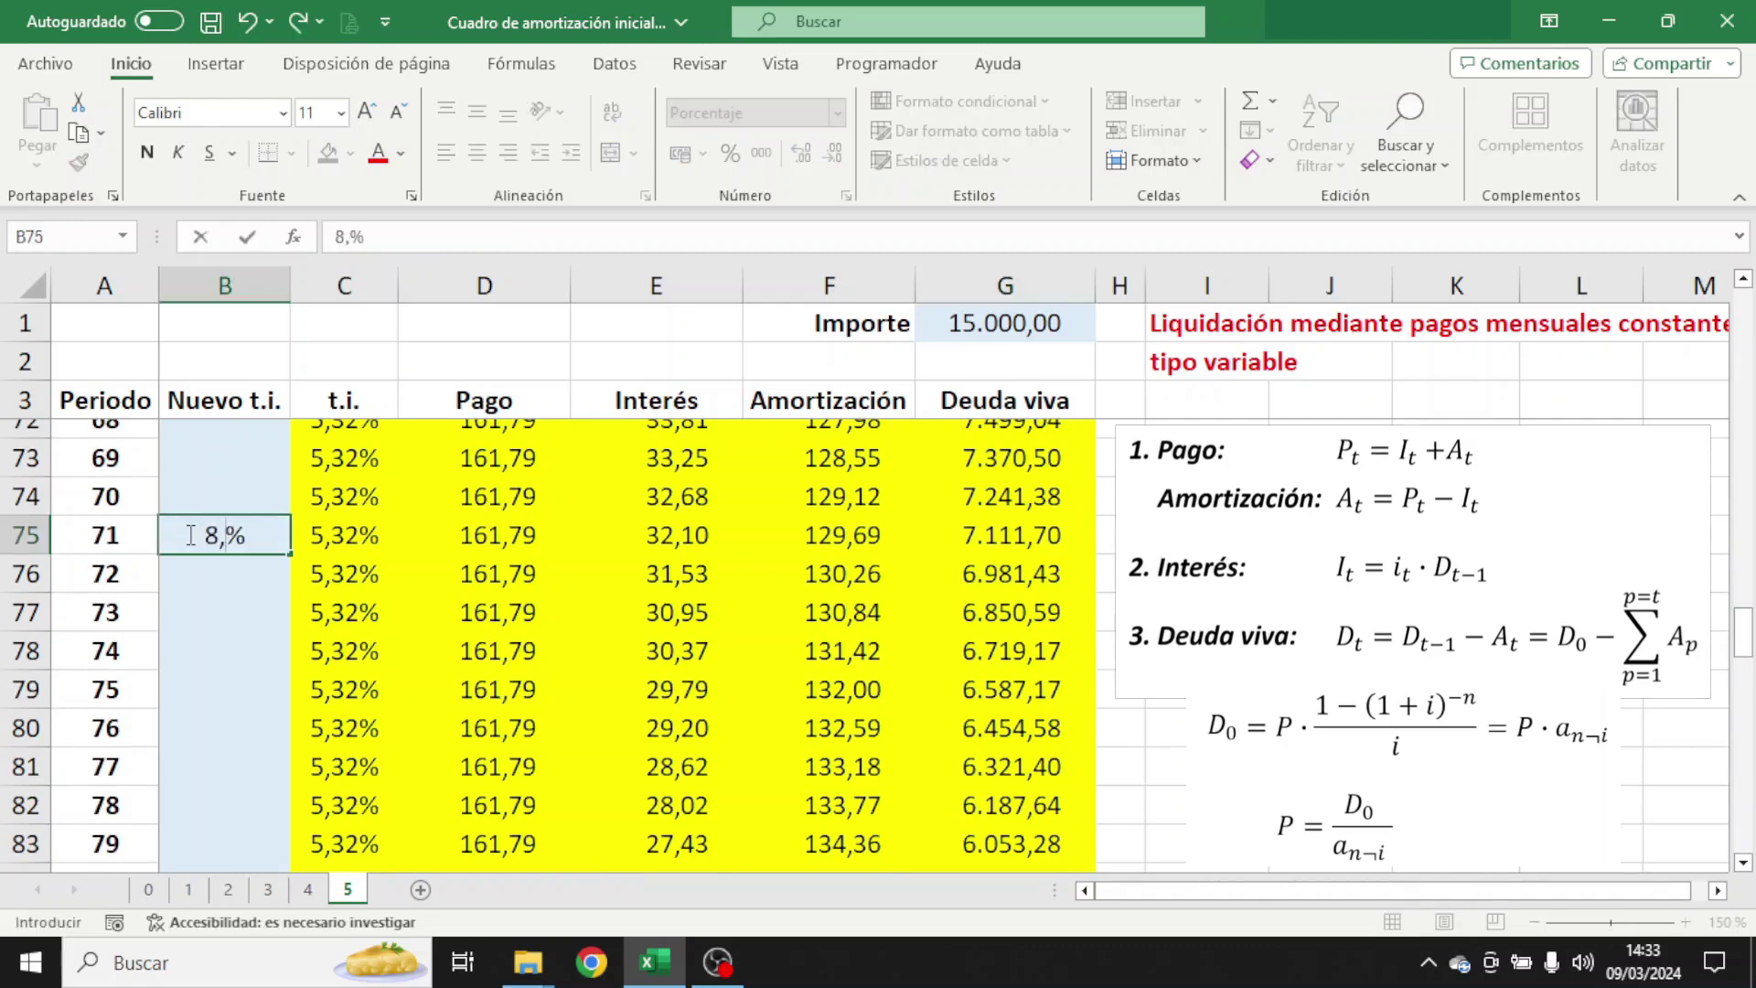
pyautogui.press('Return')
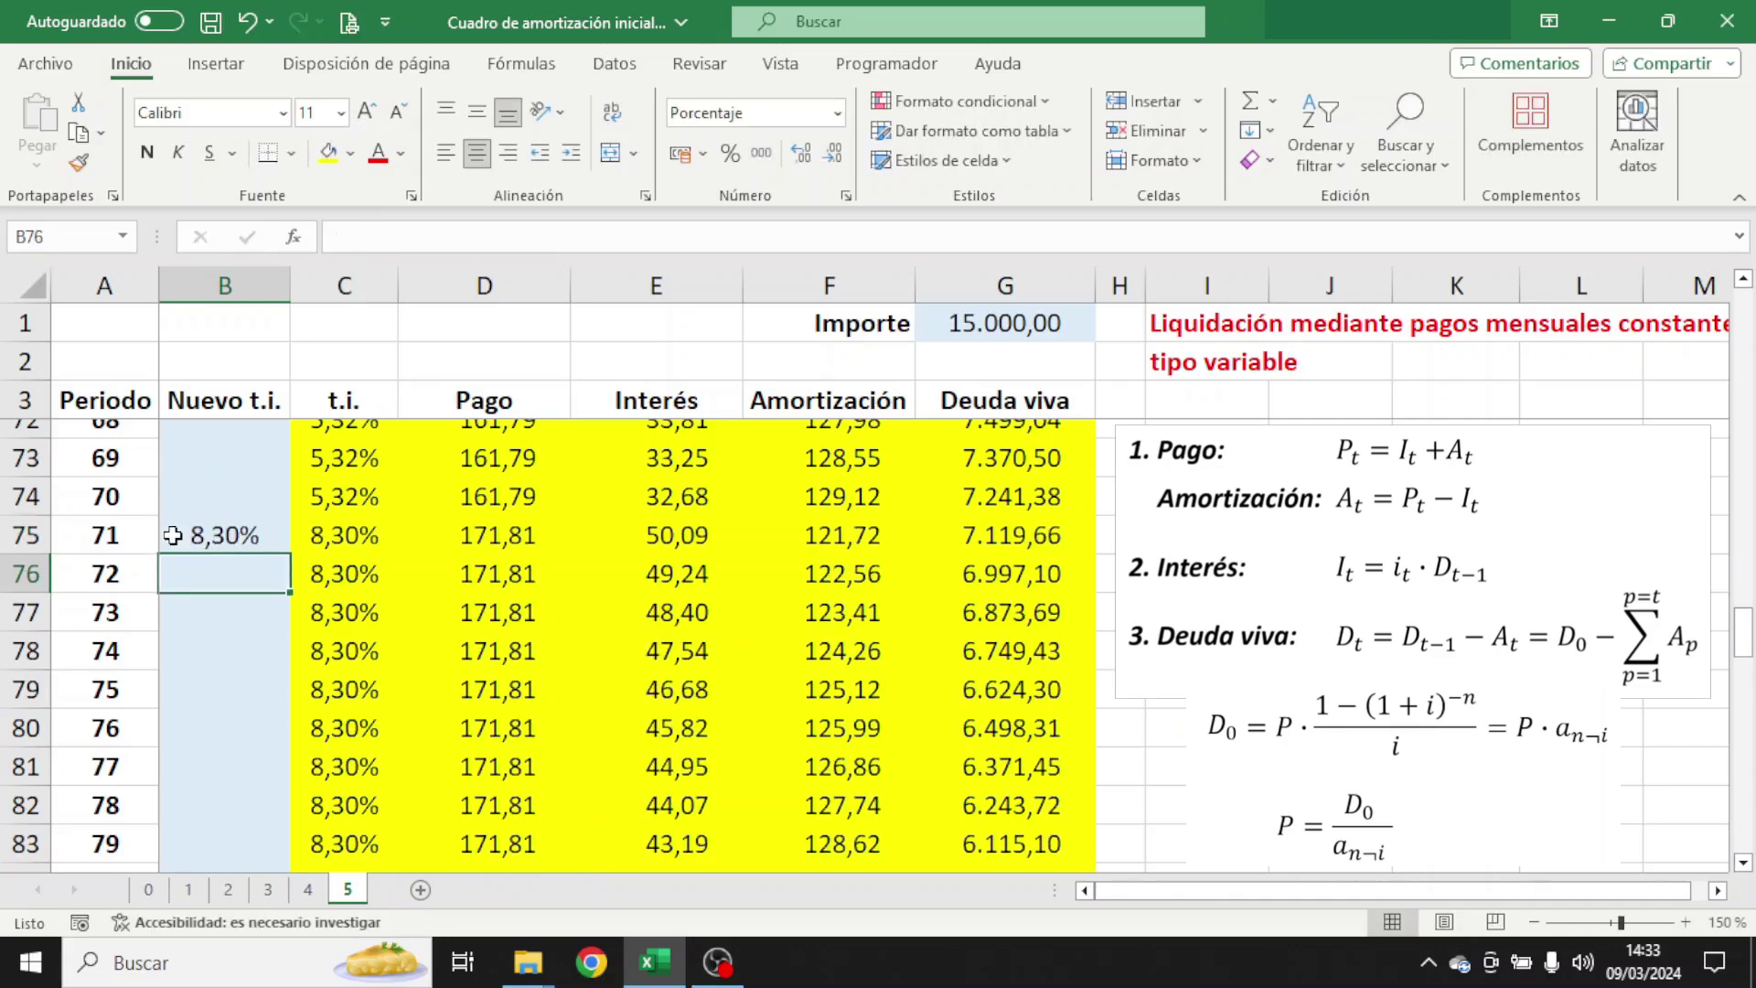
# - Check the recalculated Pago for period 71 in D75 and the Deuda viva for period 120 in G124
pyautogui.click(441, 534)
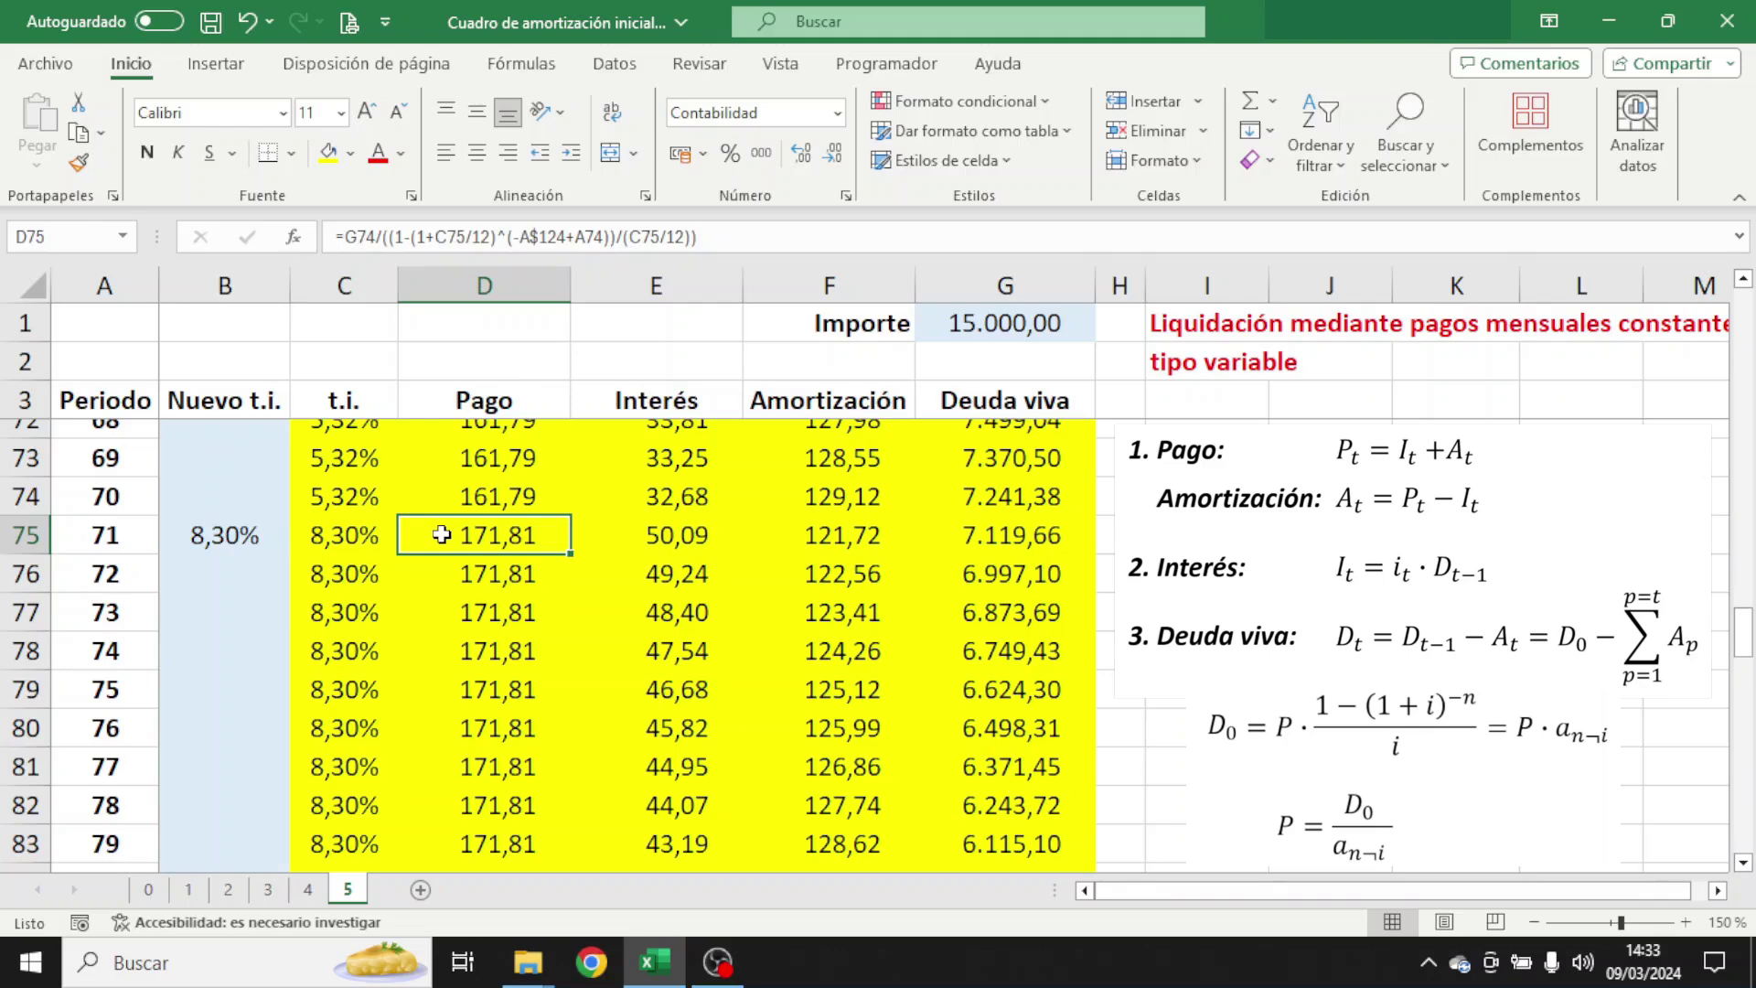
pyautogui.moveTo(1742, 652); pyautogui.dragTo(1741, 846)
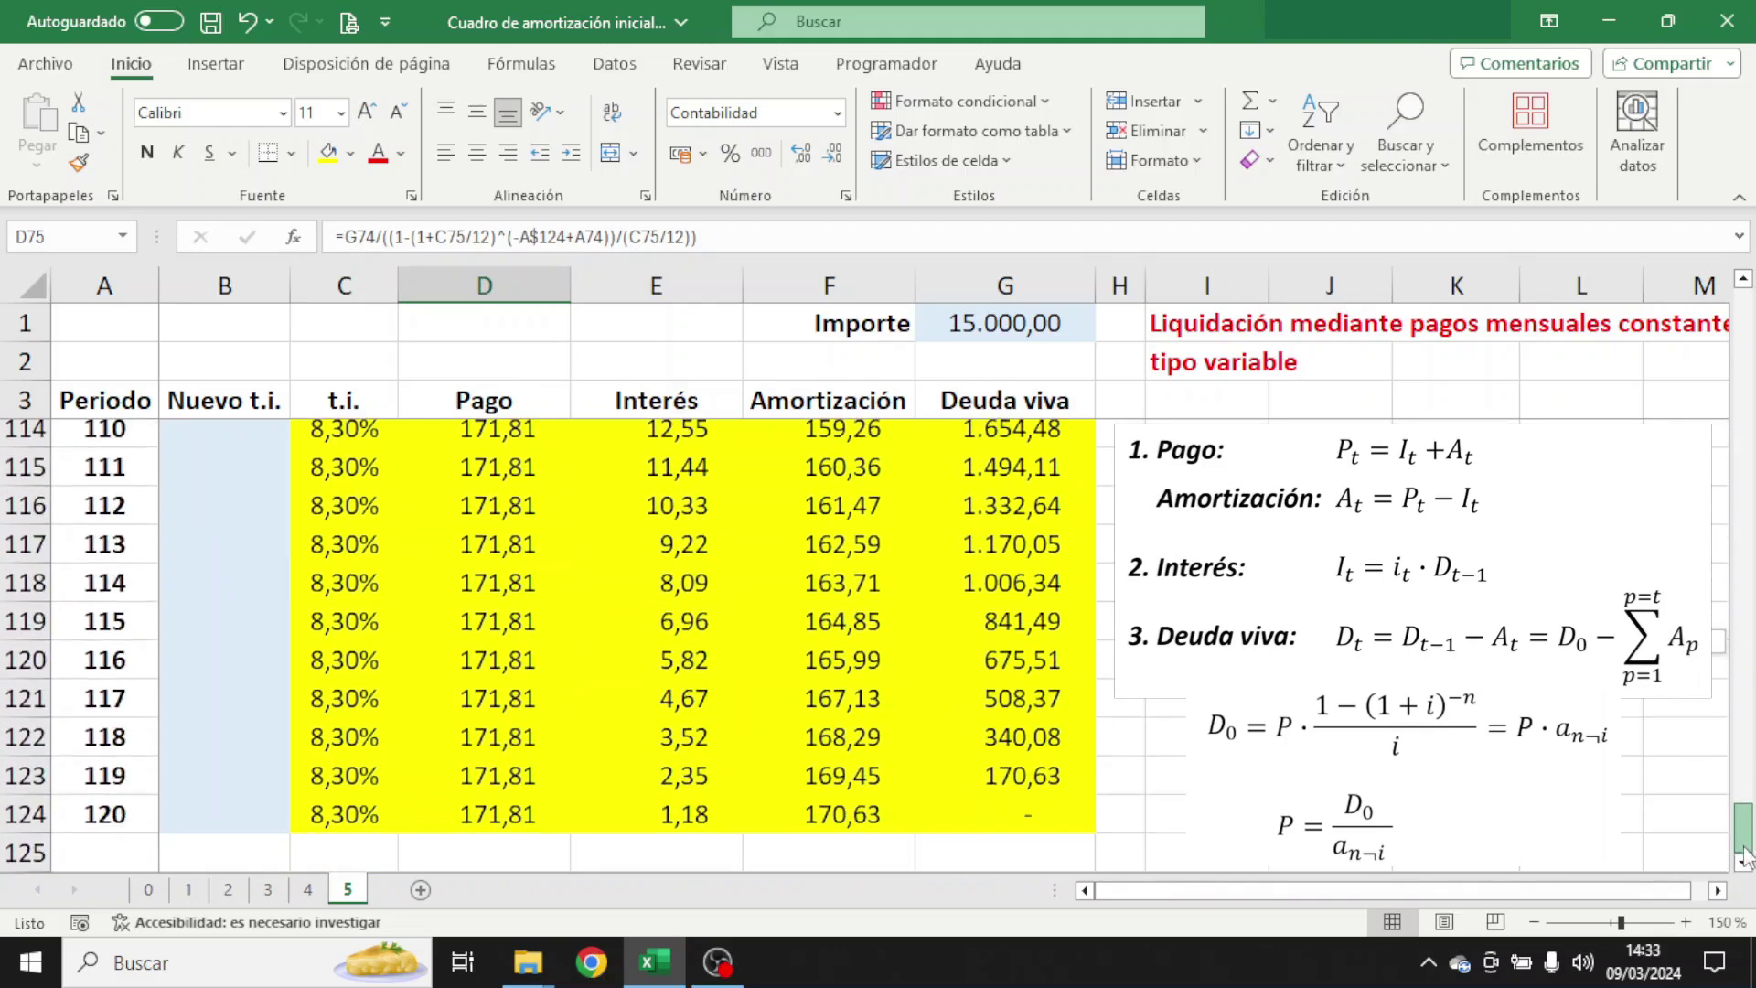
pyautogui.click(1070, 813)
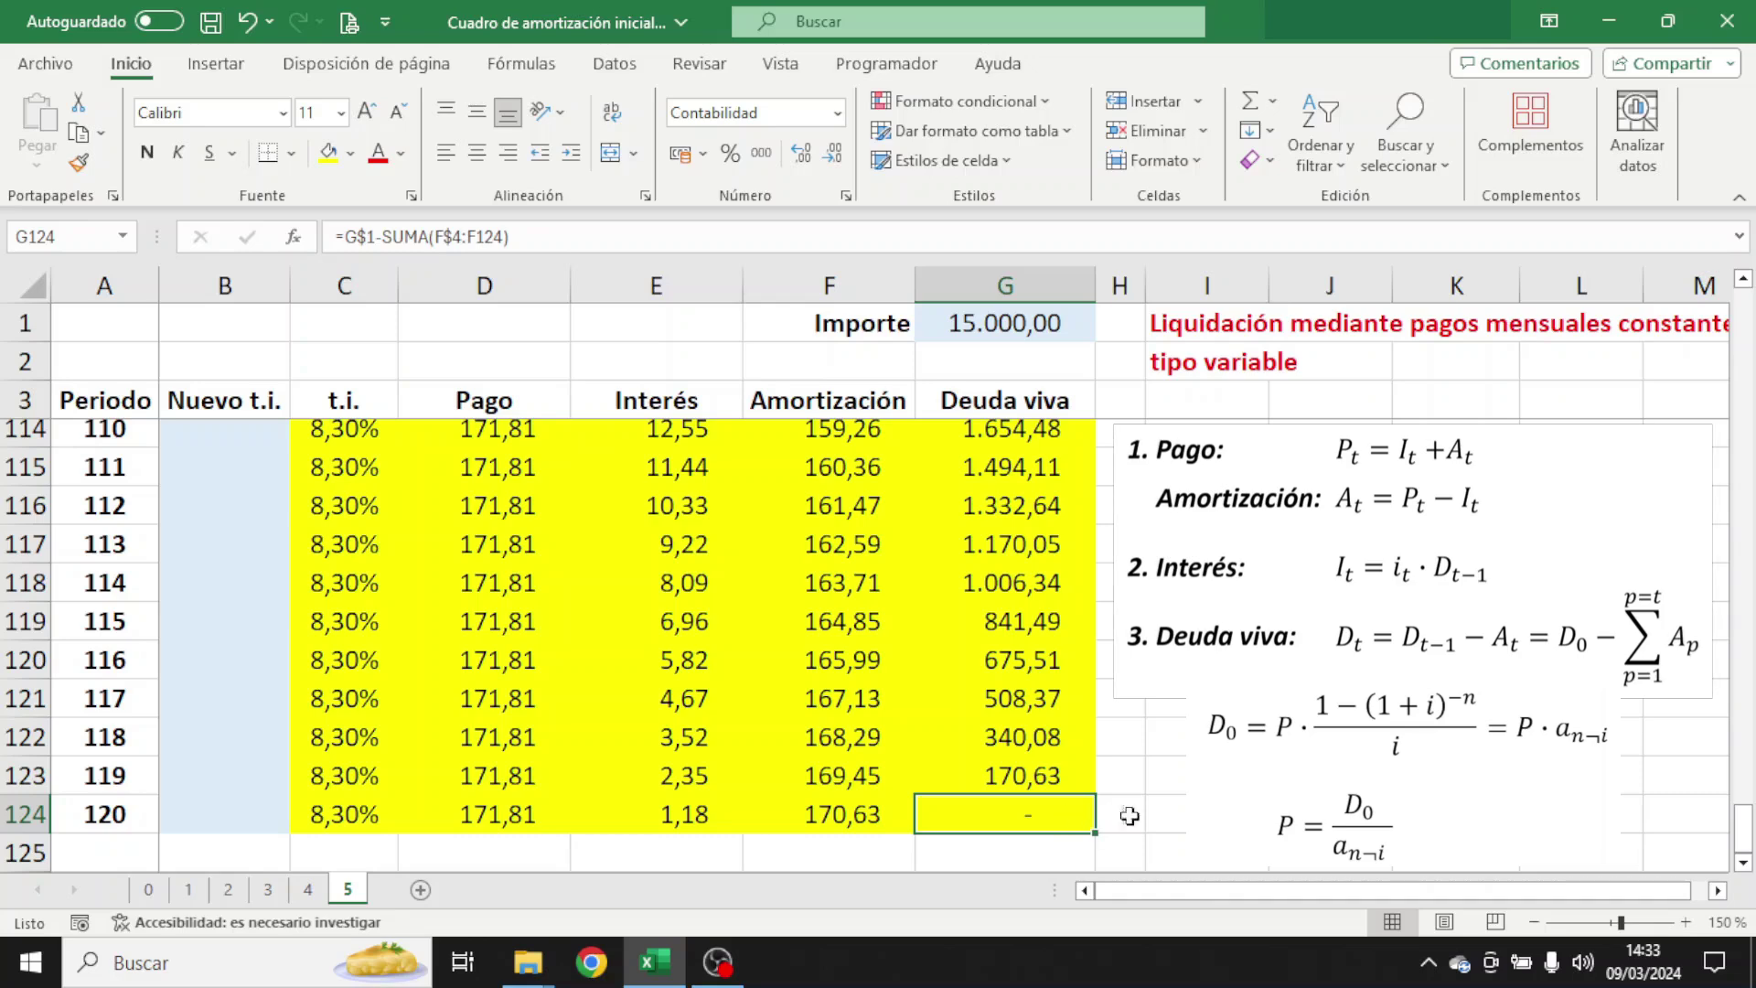
pyautogui.moveTo(1743, 834); pyautogui.dragTo(1723, 272)
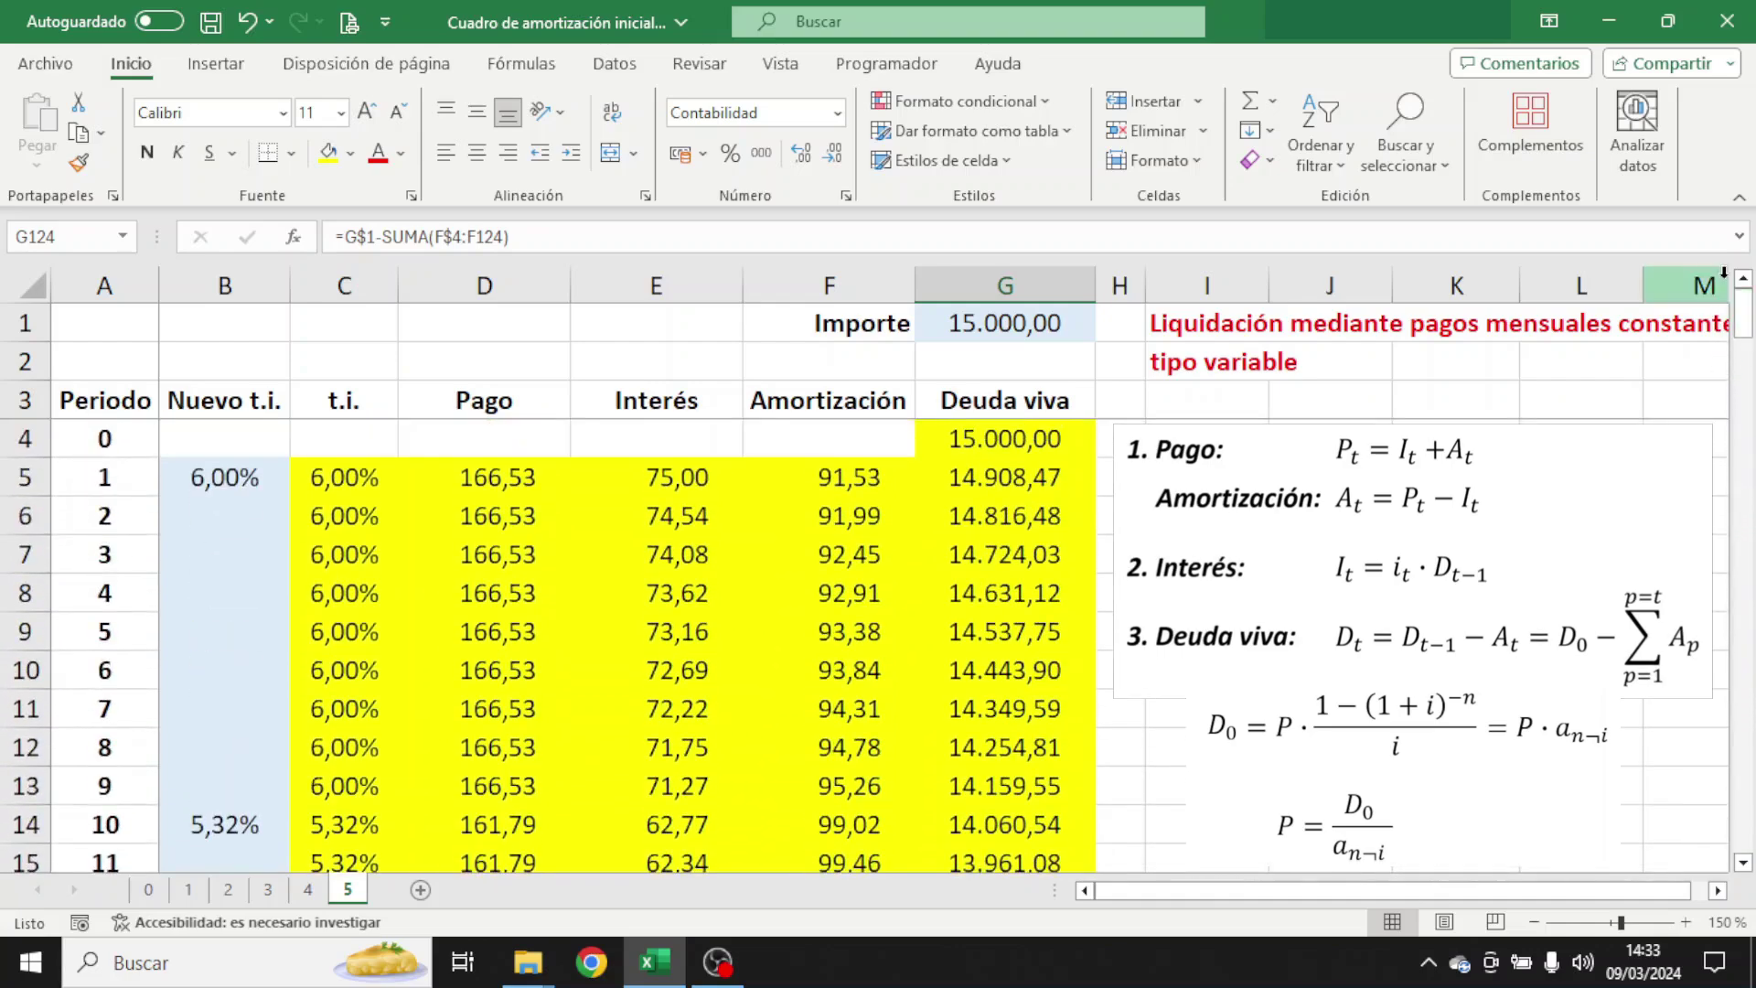